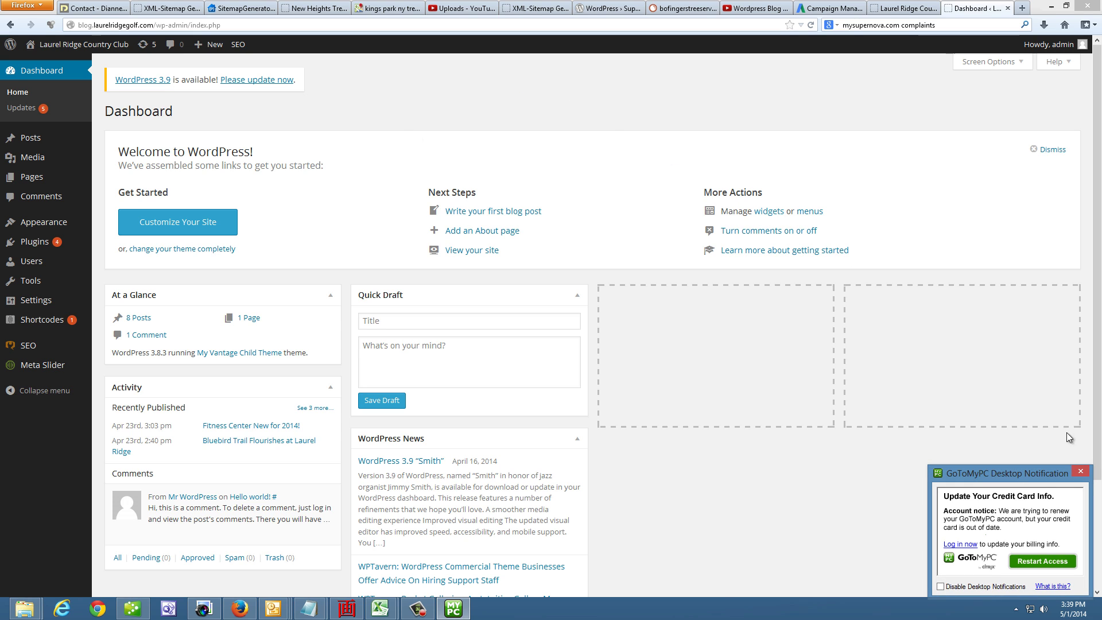
# Step: Dismiss the desktop notification and open the Keyword Planner in Google AdWords
pyautogui.click(1081, 471)
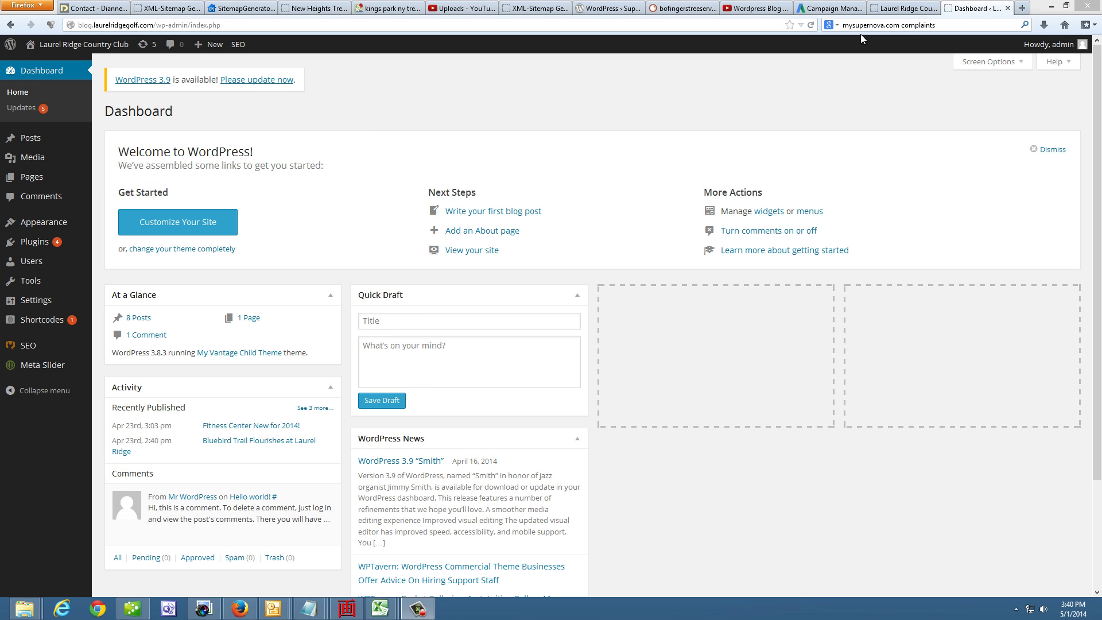
pyautogui.click(843, 9)
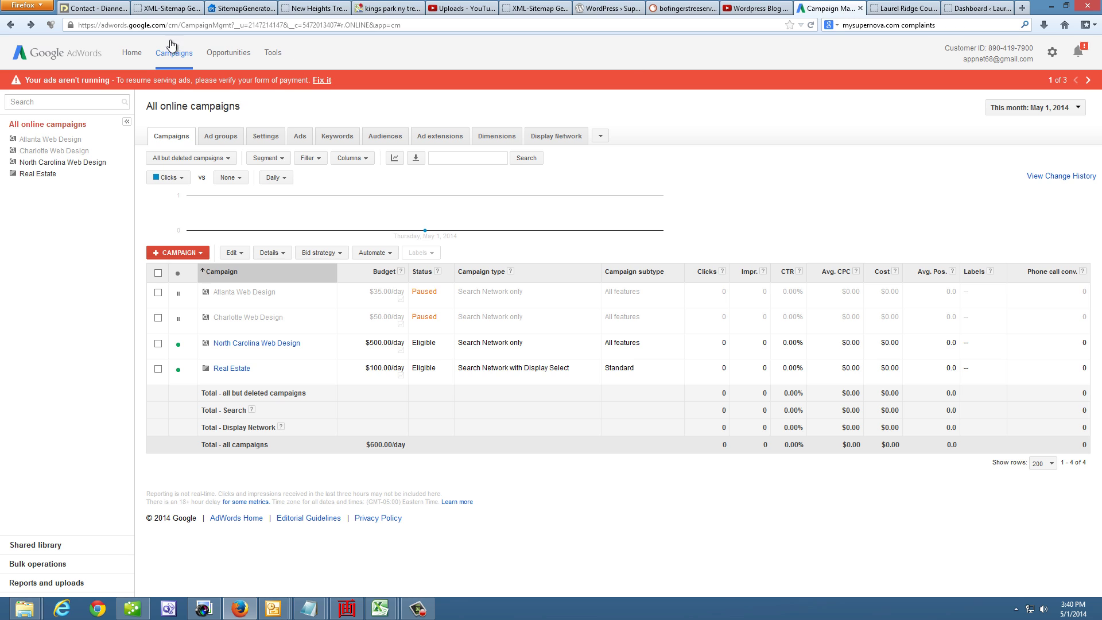
pyautogui.click(278, 56)
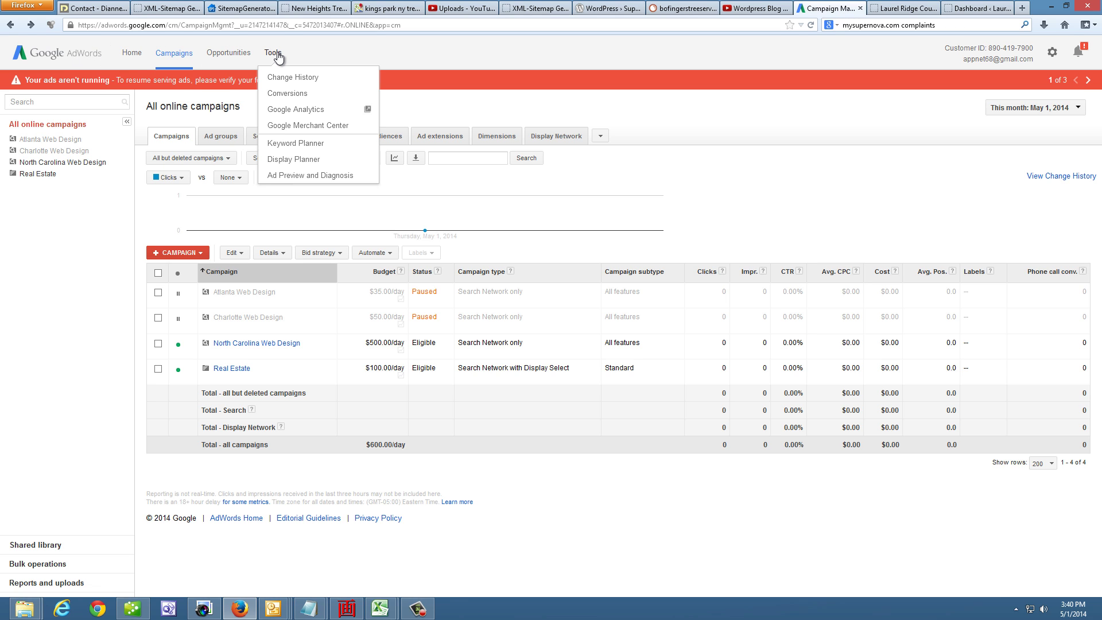
pyautogui.click(313, 146)
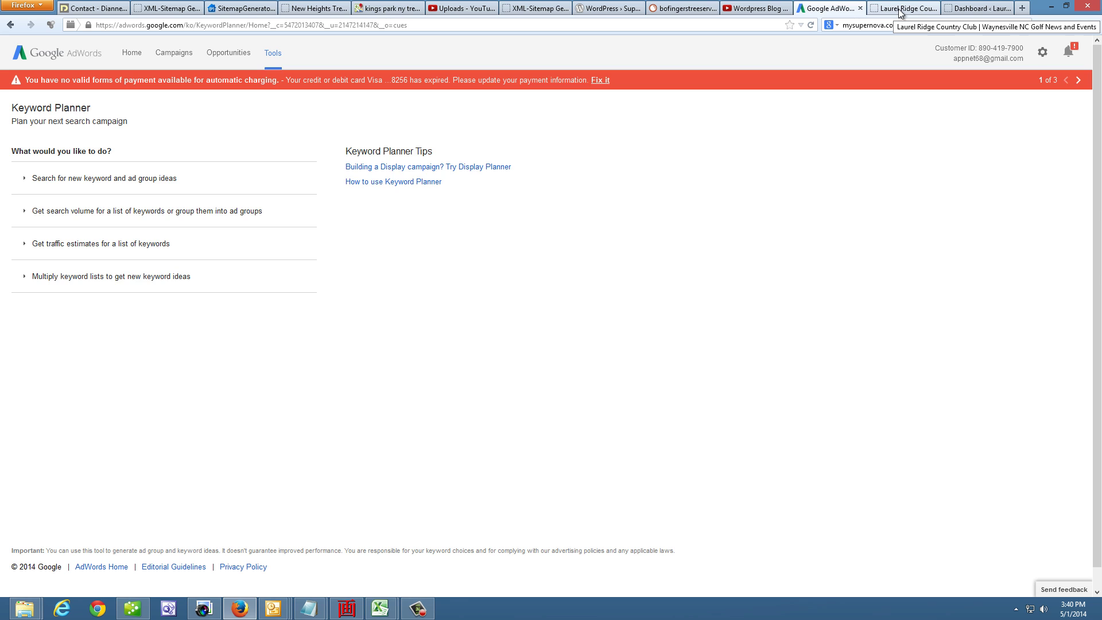
# Step: Switch to the WordPress dashboard and start a new blog post
pyautogui.click(974, 9)
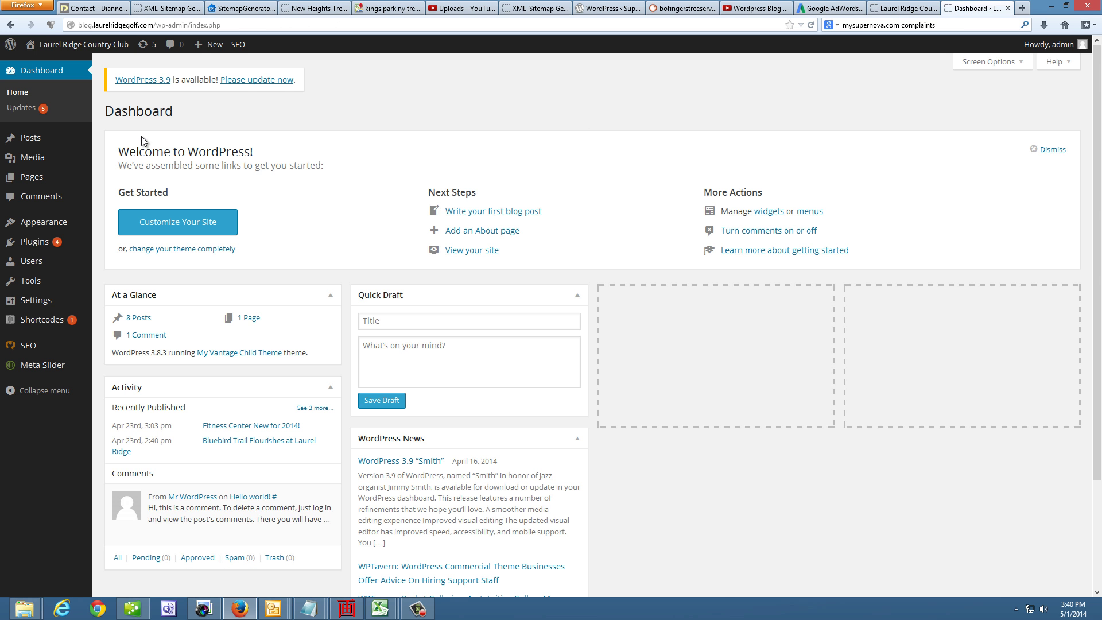
pyautogui.click(32, 139)
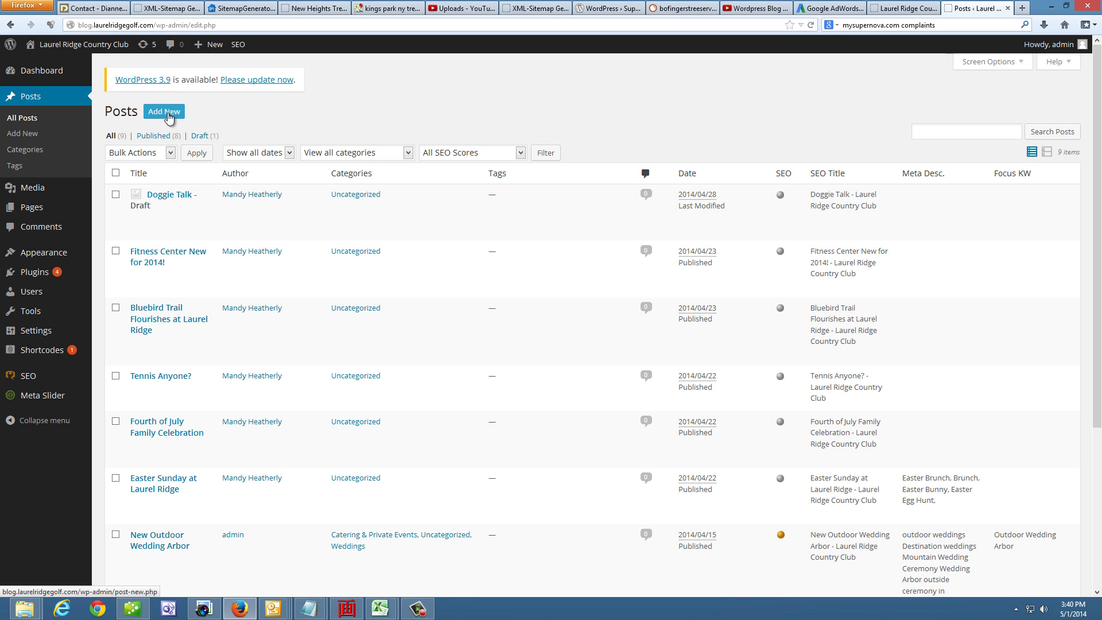
pyautogui.click(168, 117)
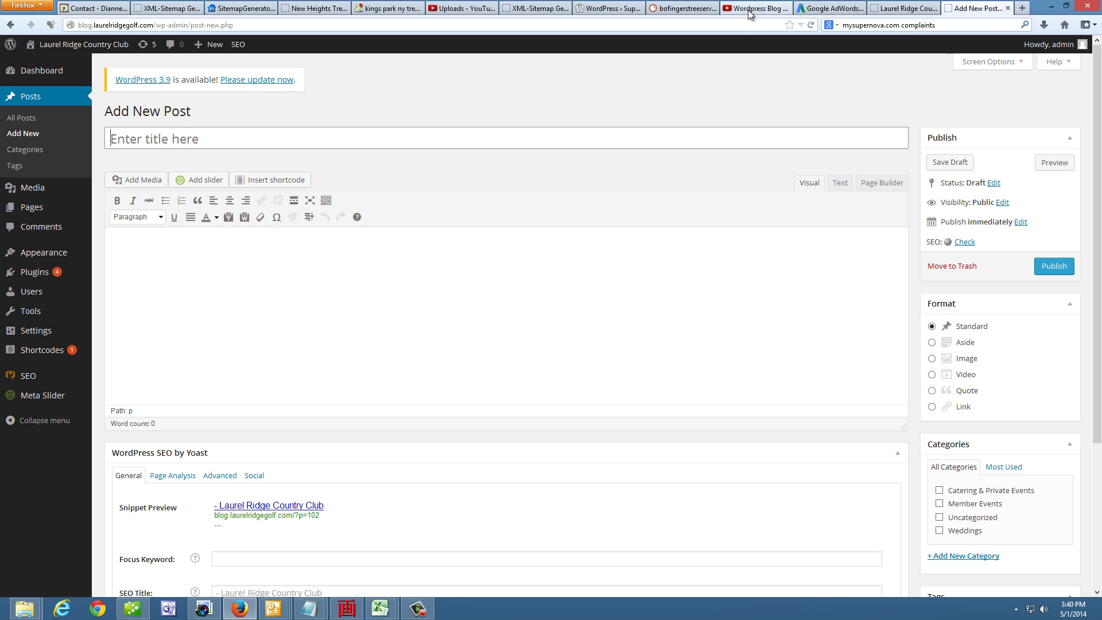
# Step: Search the AdWords Keyword Planner for new keyword and ad group ideas for "wedding planning tips"
pyautogui.click(837, 12)
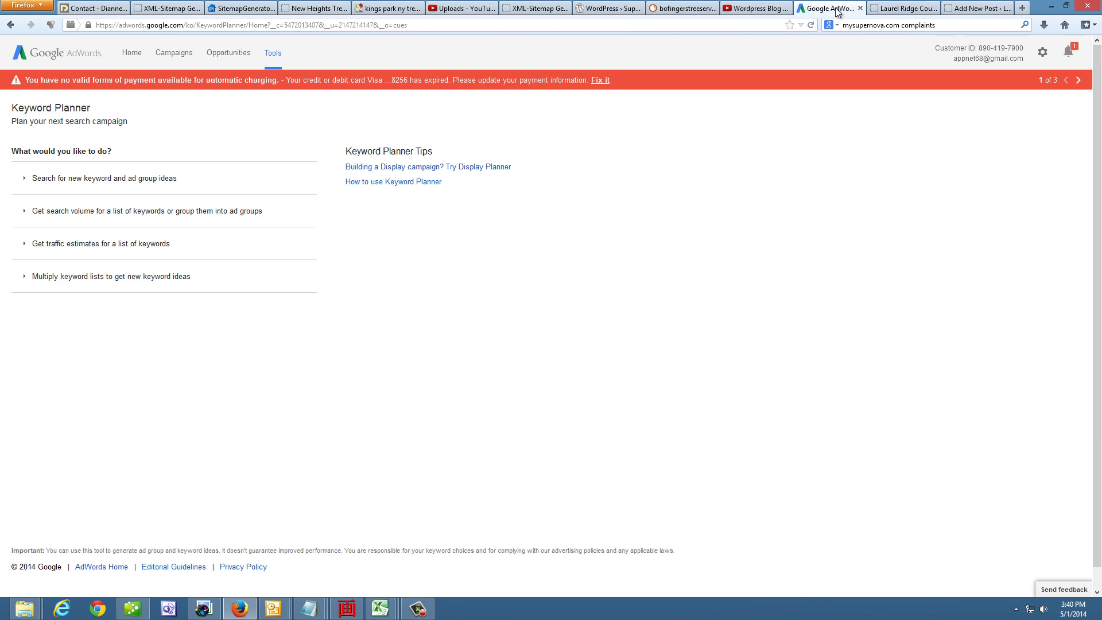
pyautogui.click(114, 179)
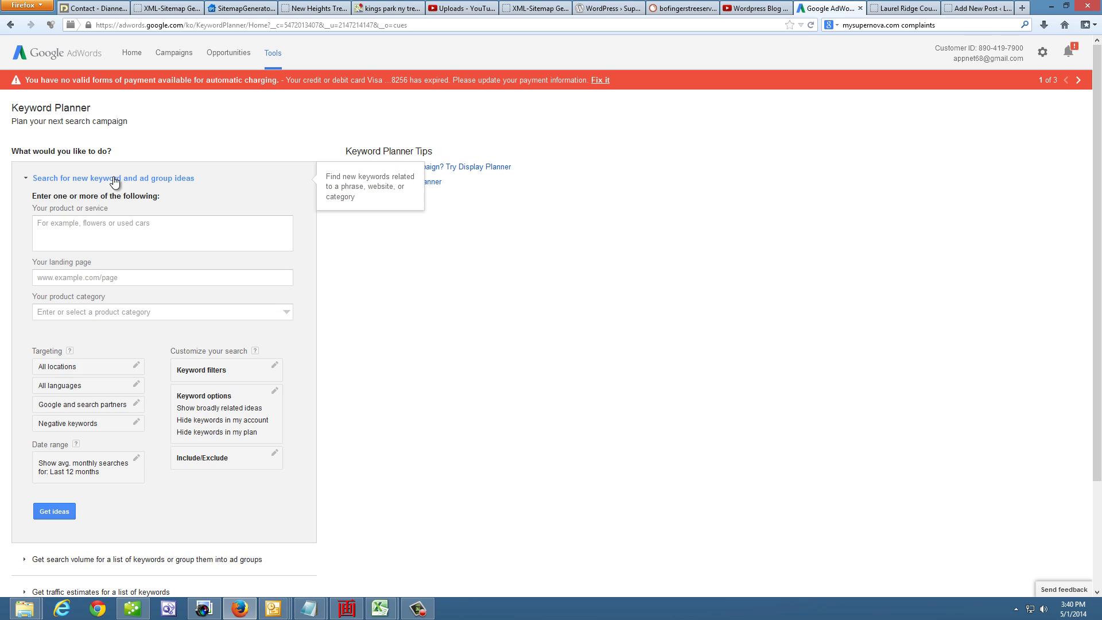
pyautogui.click(95, 236)
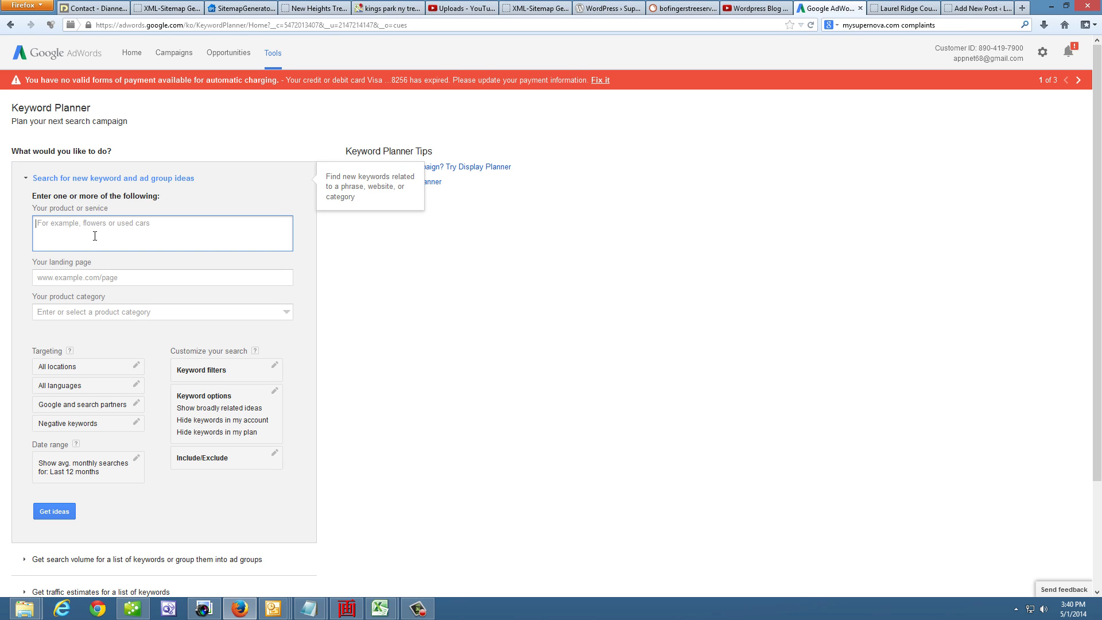
pyautogui.write('wedding planning tips')
pyautogui.click(57, 511)
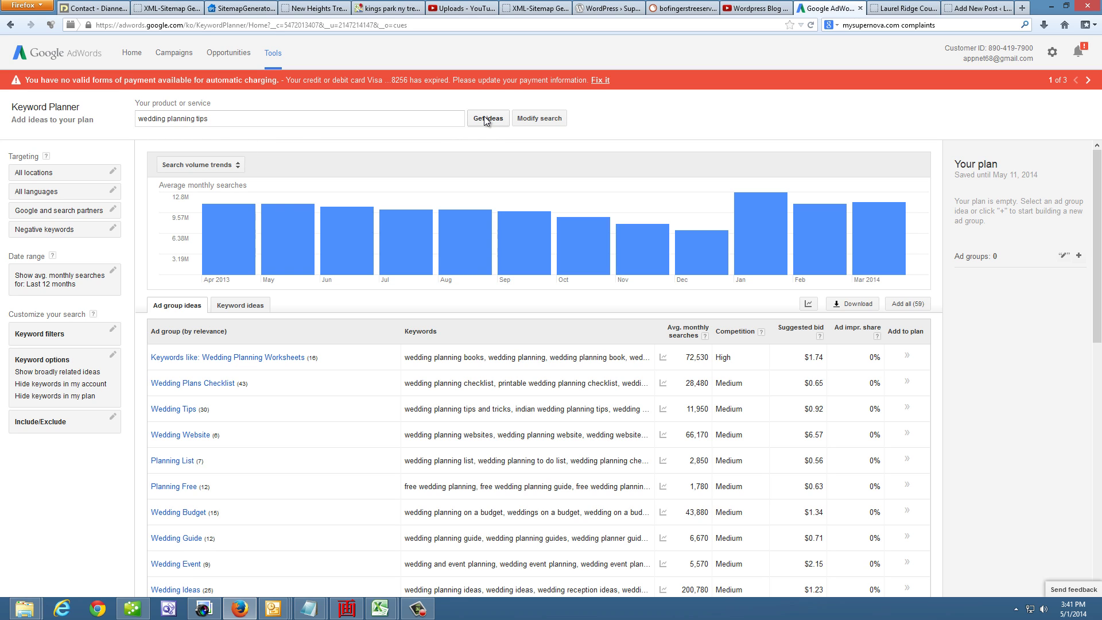
# Step: Show the individual keyword ideas and copy the search term "wedding planning tips"
pyautogui.click(238, 306)
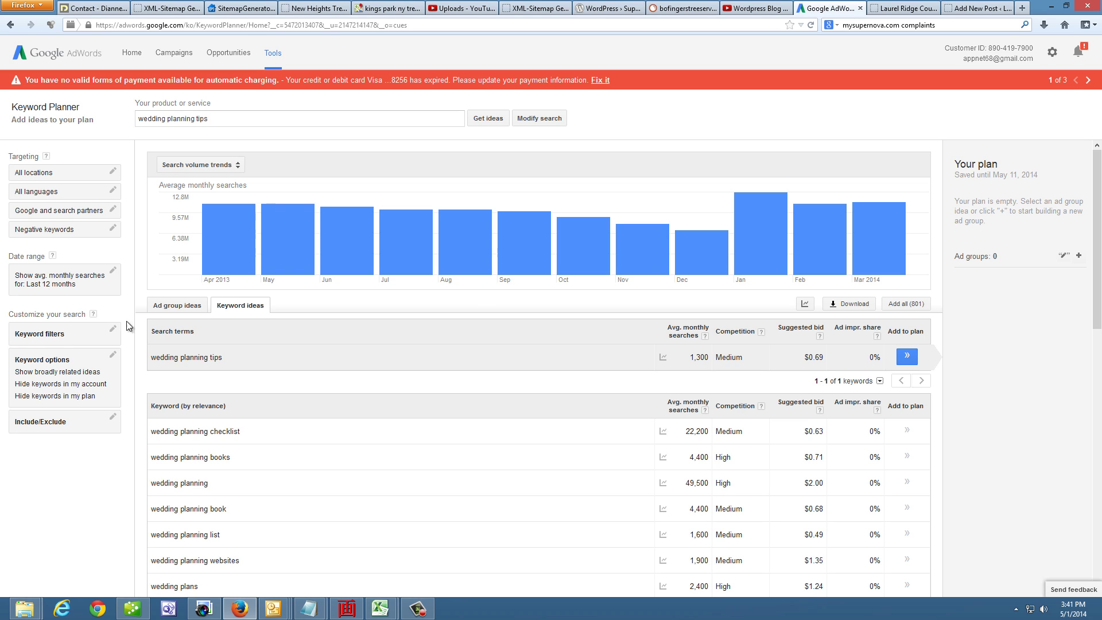
pyautogui.moveTo(230, 360); pyautogui.dragTo(155, 360)
pyautogui.rightClick(212, 364)
pyautogui.click(227, 366)
# Step: Paste the keyword as the new WordPress post's title and capitalize it as "Wedding Planning Tips"
pyautogui.click(970, 13)
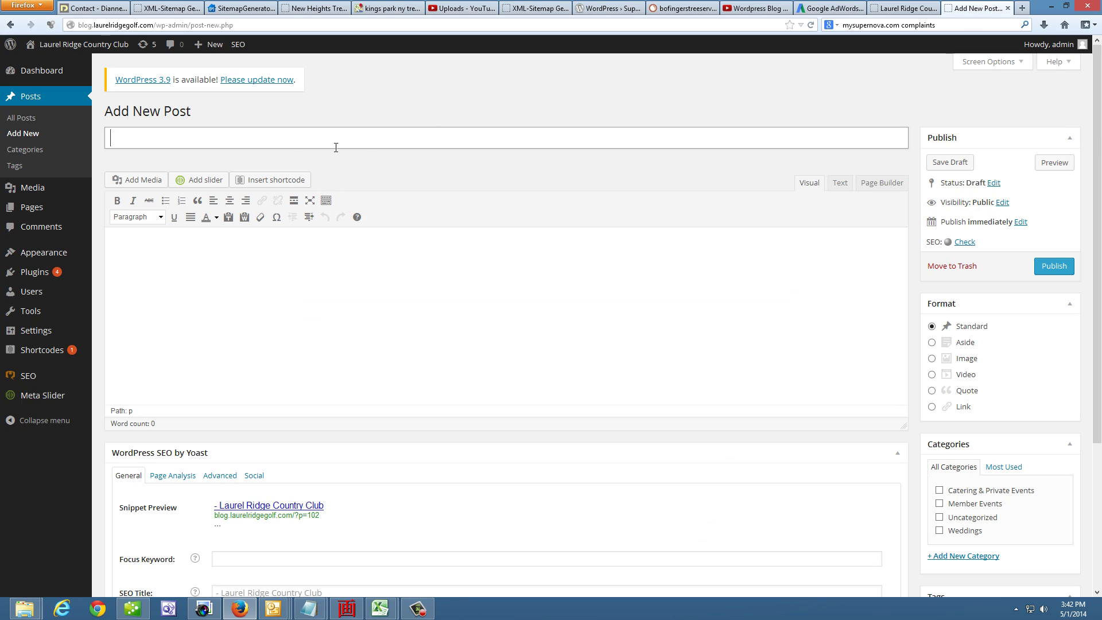
pyautogui.click(290, 140)
pyautogui.hotkey('ctrl', 'v')
pyautogui.click(117, 138)
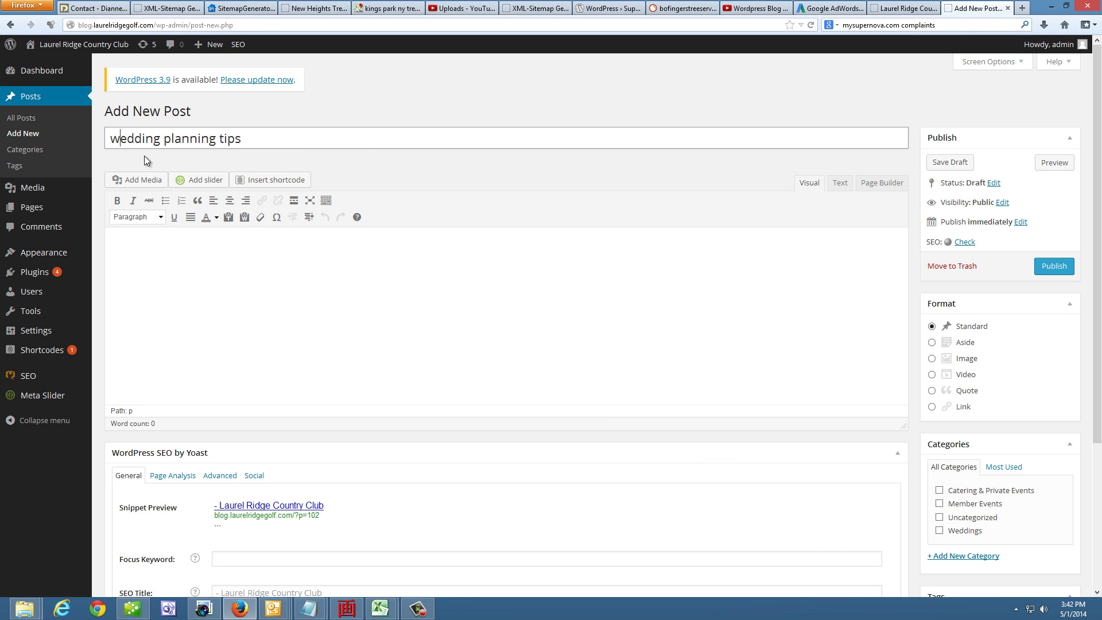
pyautogui.press('BackSpace')
pyautogui.write('W')
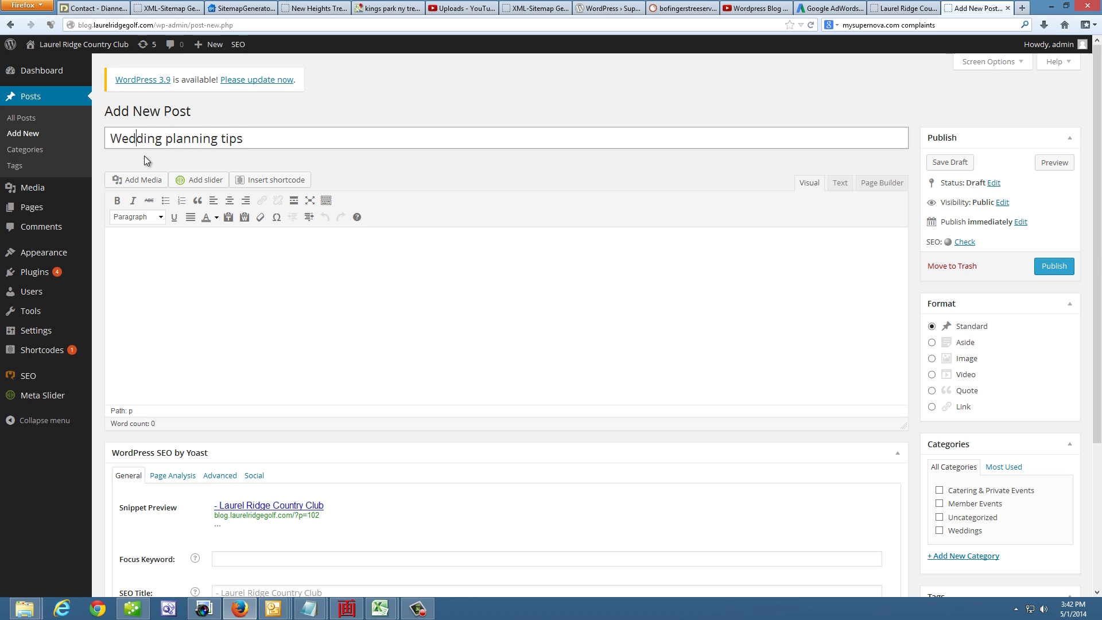
pyautogui.press('Delete')
pyautogui.write('P')
pyautogui.press('Right')
pyautogui.press('Right')
pyautogui.press('Right')
pyautogui.press('BackSpace')
pyautogui.write('T')
pyautogui.click(229, 310)
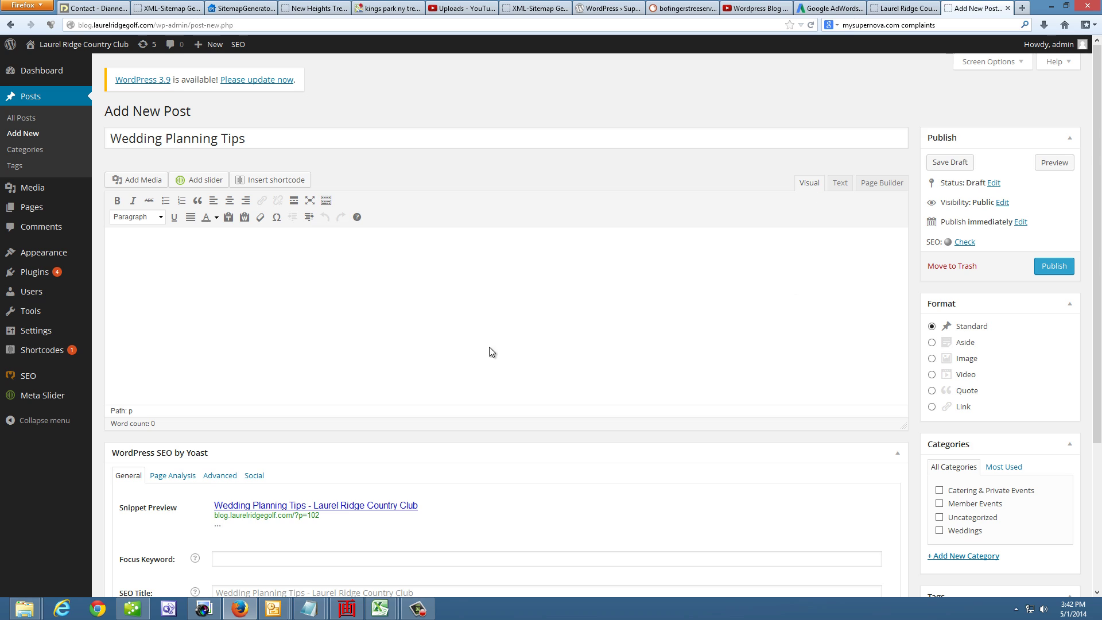
pyautogui.write('wefwefwe')
pyautogui.press('BackSpace')
pyautogui.press('BackSpace')
pyautogui.press('BackSpace')
pyautogui.press('BackSpace')
pyautogui.press('BackSpace')
pyautogui.press('BackSpace')
pyautogui.press('BackSpace')
pyautogui.click(840, 184)
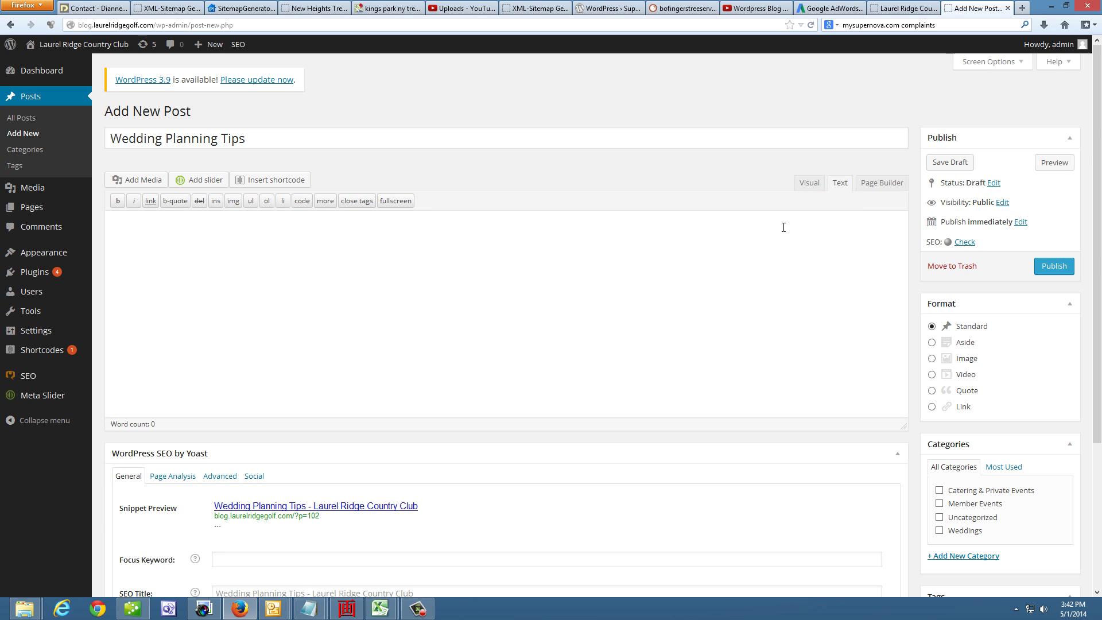
pyautogui.write('tuiuy')
pyautogui.press('BackSpace')
pyautogui.press('BackSpace')
pyautogui.press('BackSpace')
# Step: Switch the post to Page Builder editing and add a Visual Editor widget, opening it for editing
pyautogui.click(882, 183)
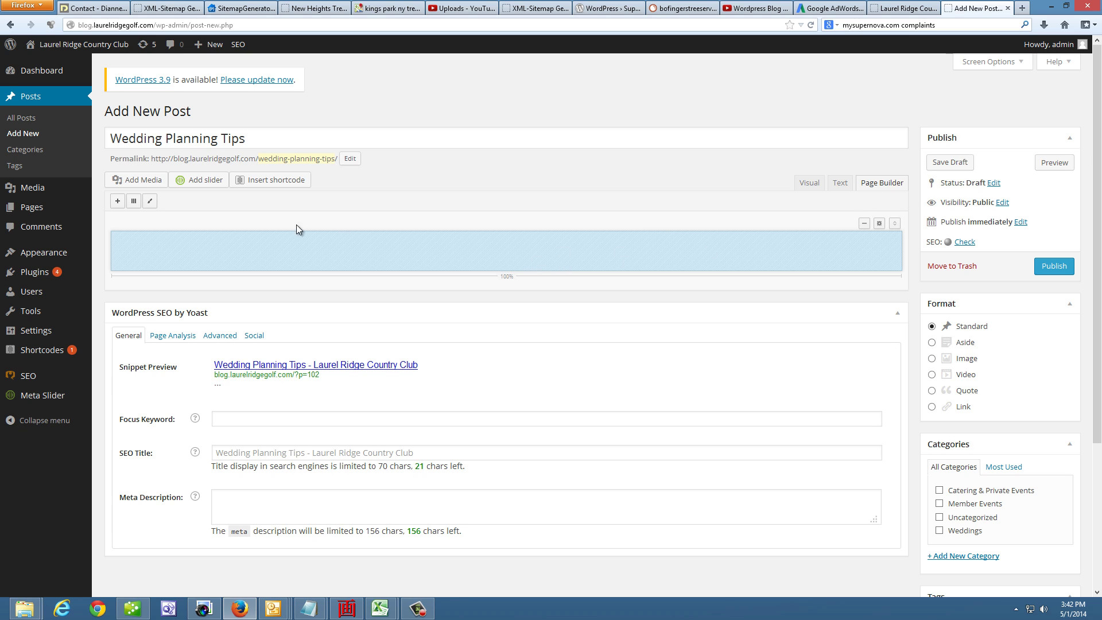
pyautogui.click(117, 203)
pyautogui.scroll(-1, 379, 300)
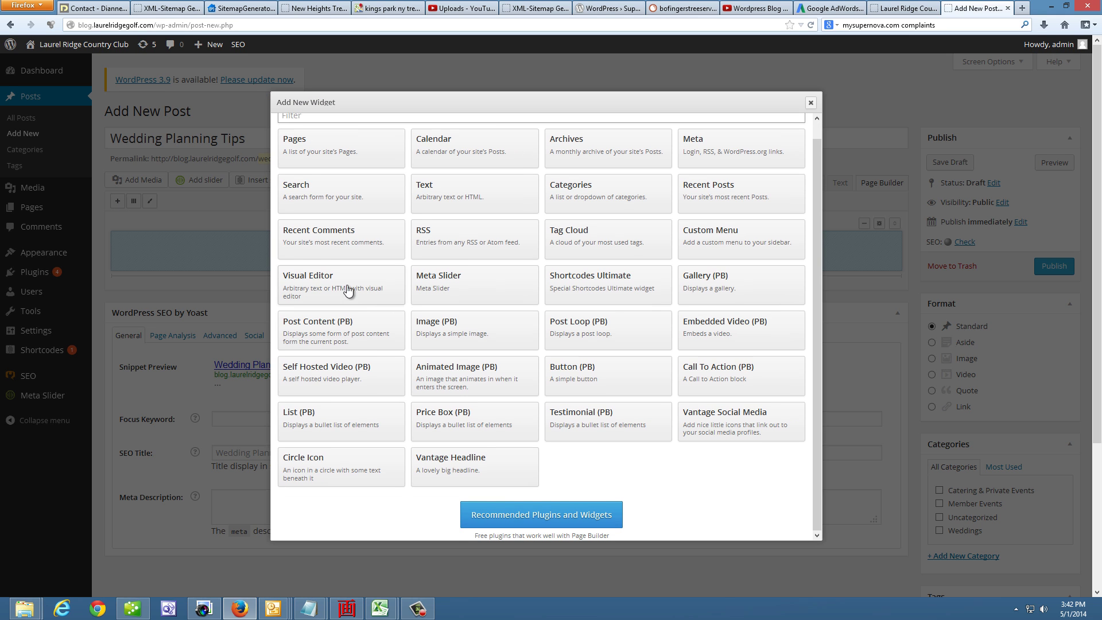
pyautogui.click(316, 275)
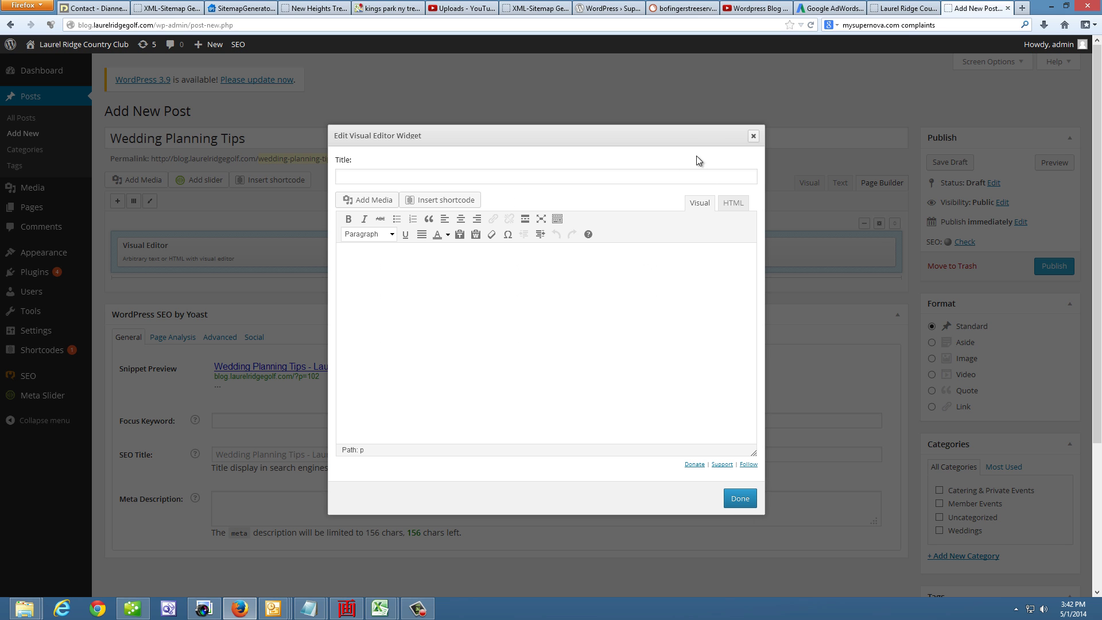
pyautogui.tripleClick(691, 140)
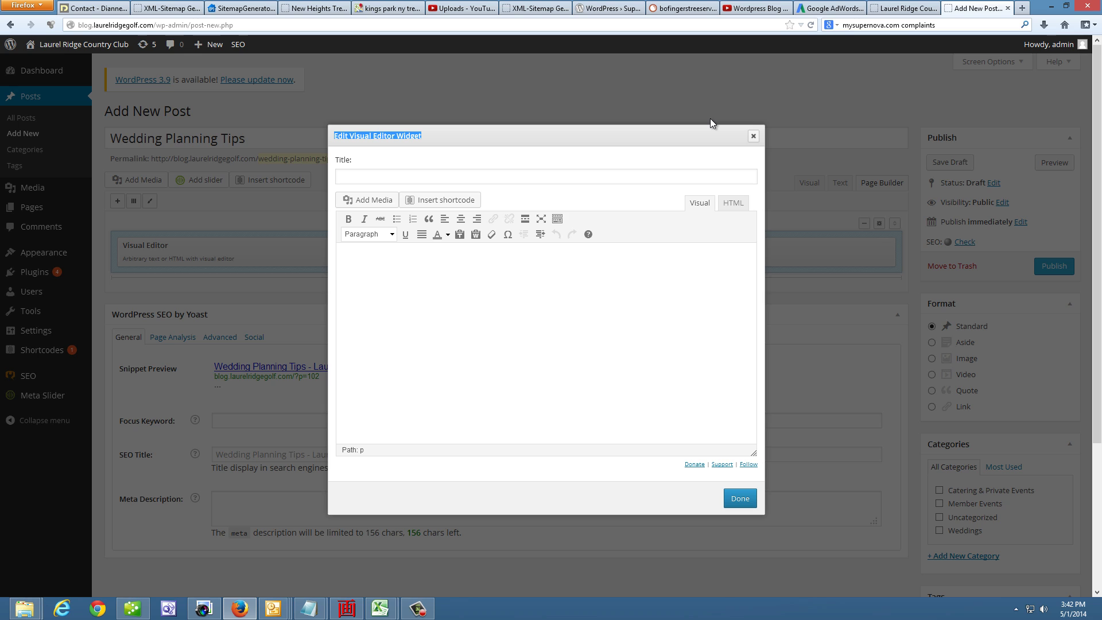
pyautogui.click(386, 176)
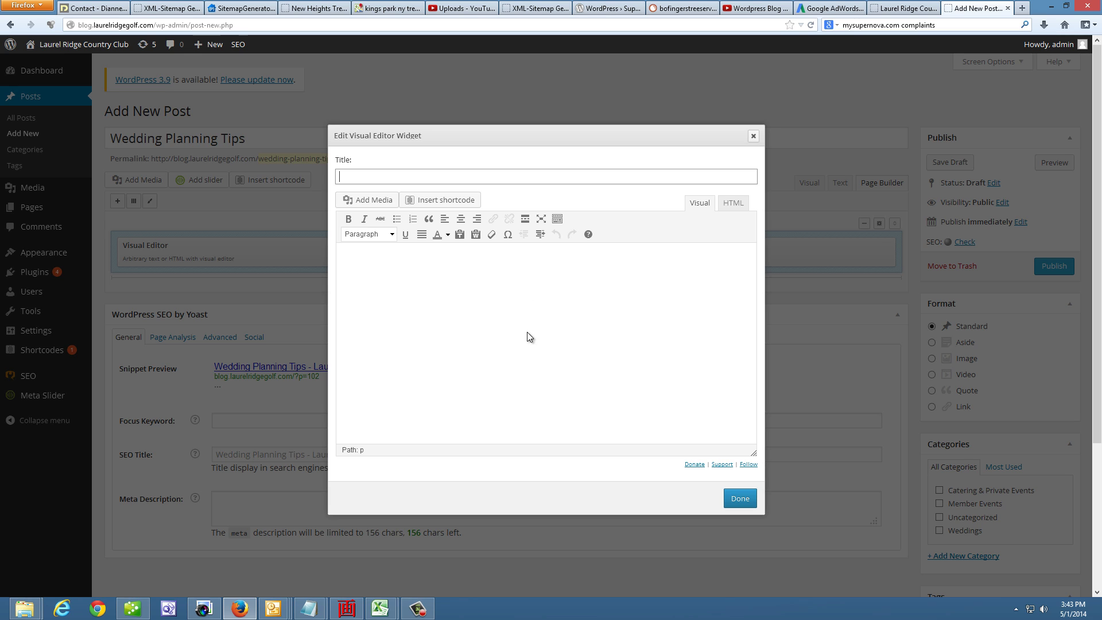
# Step: Open the Destination Weddings page from the blog's Wedding & Events link and copy its content through the More Information section
pyautogui.click(902, 8)
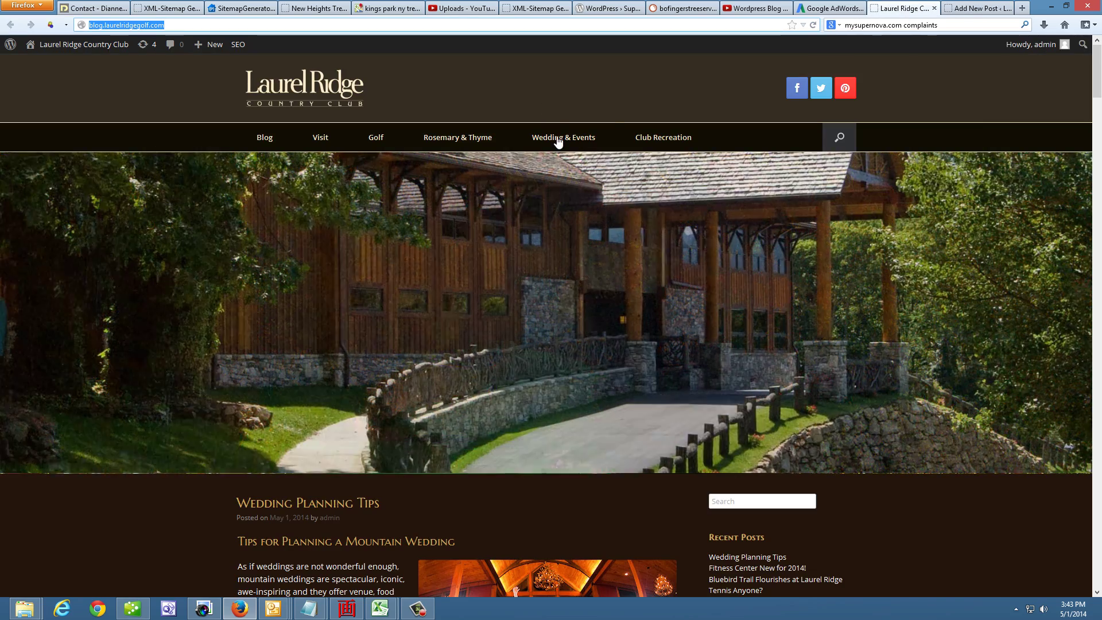
pyautogui.click(559, 139)
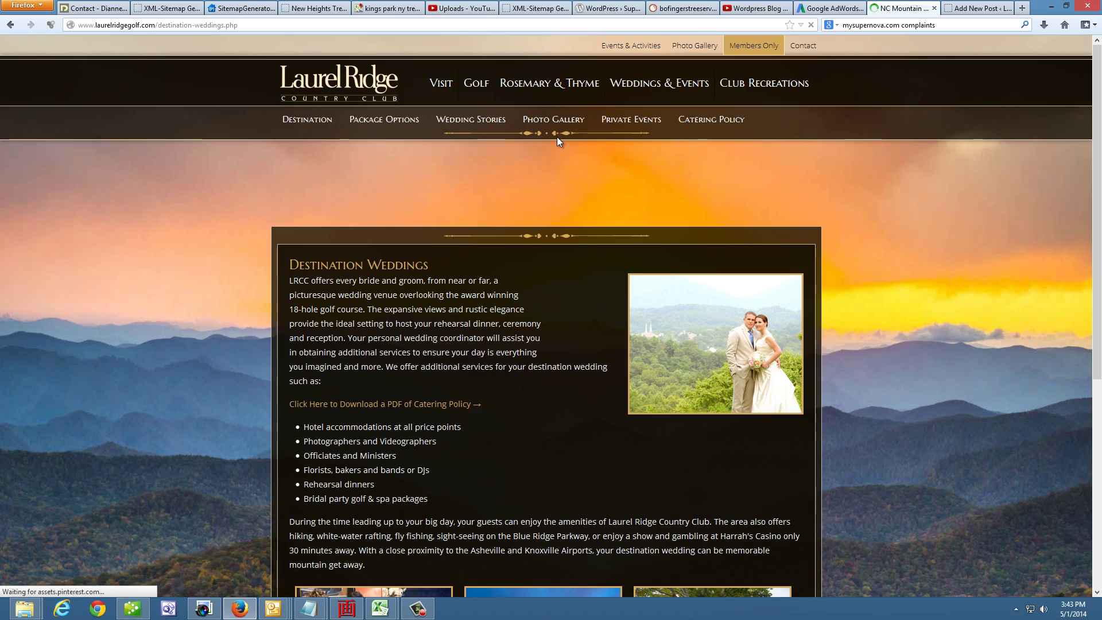
pyautogui.moveTo(671, 104)
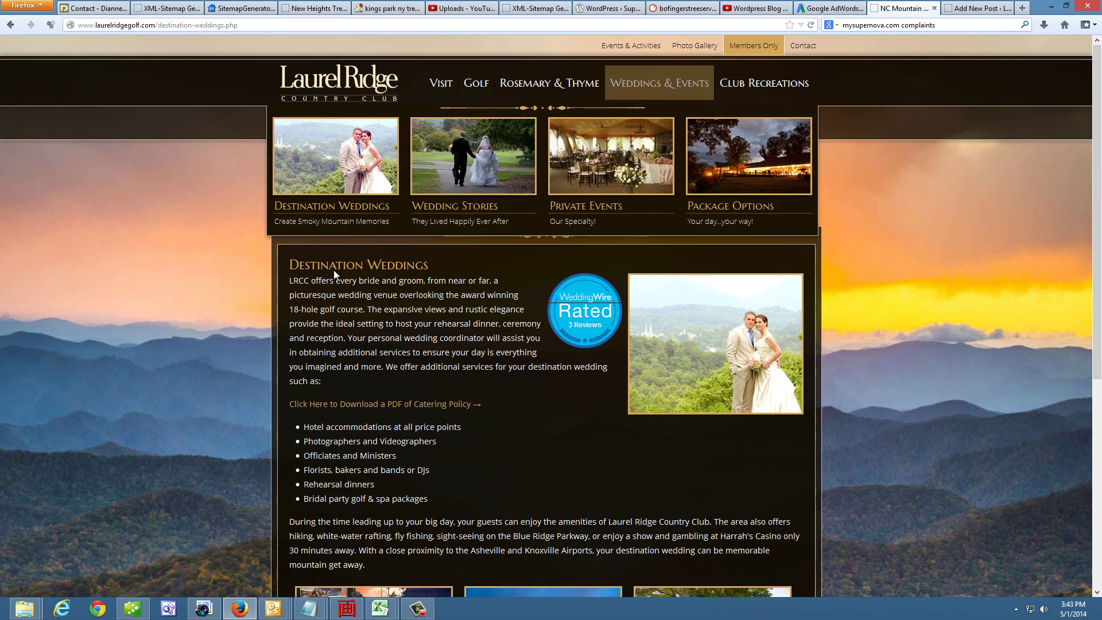
pyautogui.moveTo(289, 259); pyautogui.dragTo(372, 338)
pyautogui.moveTo(438, 436); pyautogui.dragTo(528, 543)
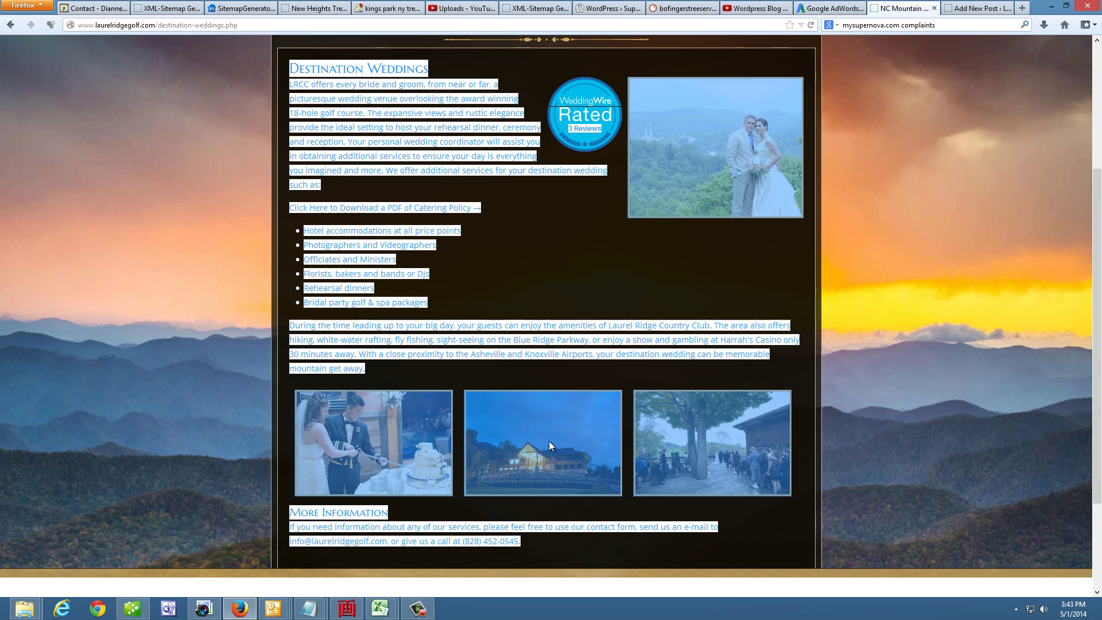
pyautogui.rightClick(412, 135)
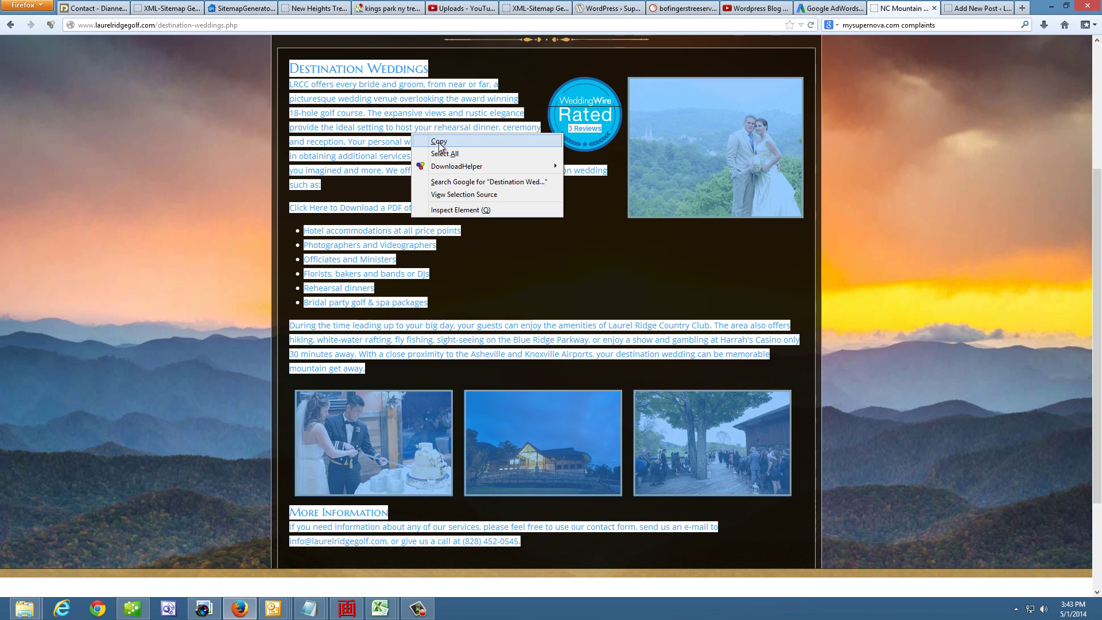
pyautogui.click(439, 142)
pyautogui.click(408, 202)
pyautogui.scroll(4, 414, 199)
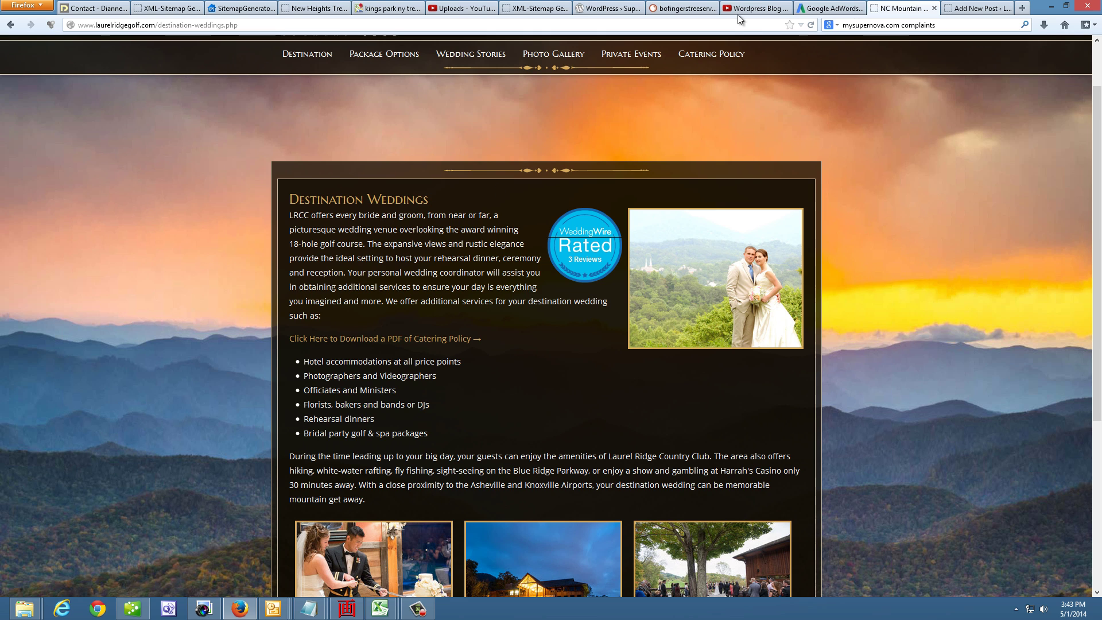
# Step: Paste the copied Destination Weddings content into the body of the post's Visual Editor widget
pyautogui.click(962, 10)
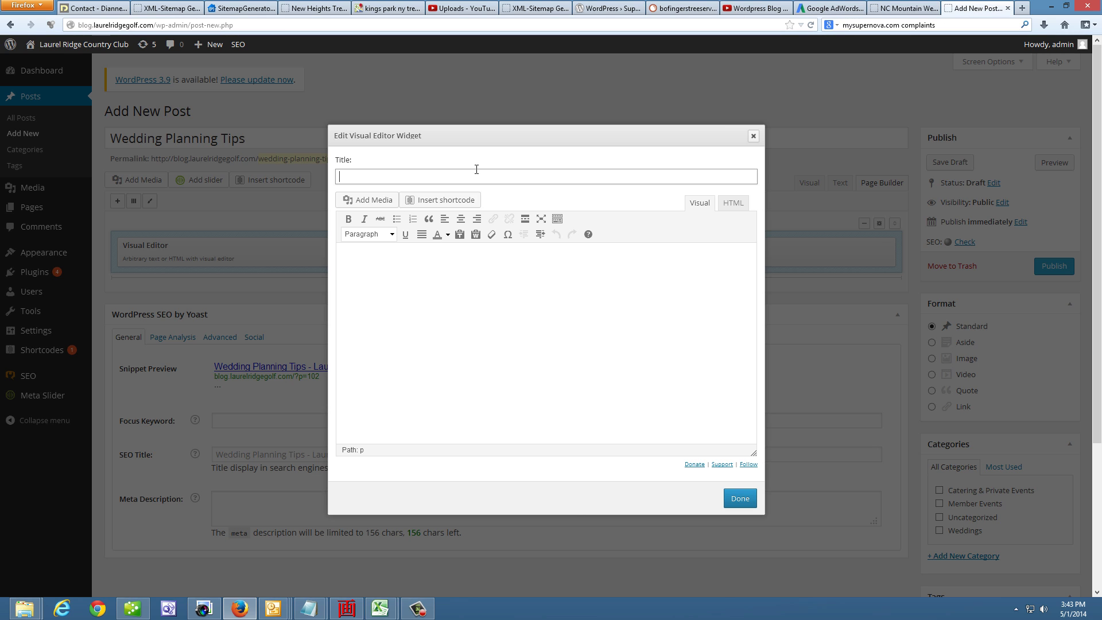
pyautogui.click(427, 281)
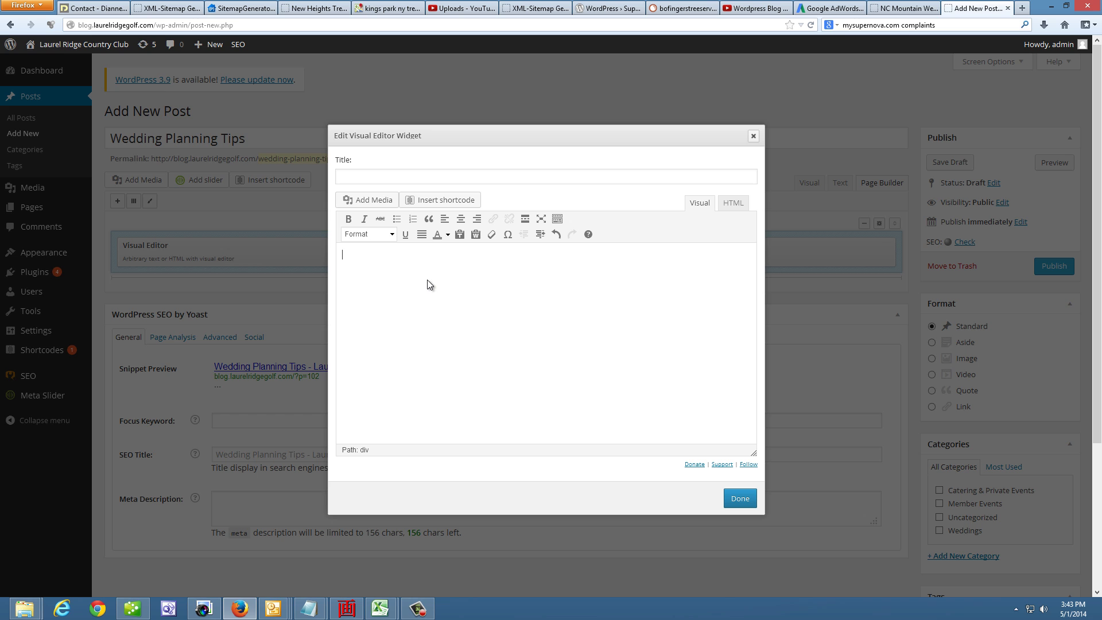
pyautogui.hotkey('ctrl', 'v')
pyautogui.moveTo(752, 424); pyautogui.dragTo(752, 253)
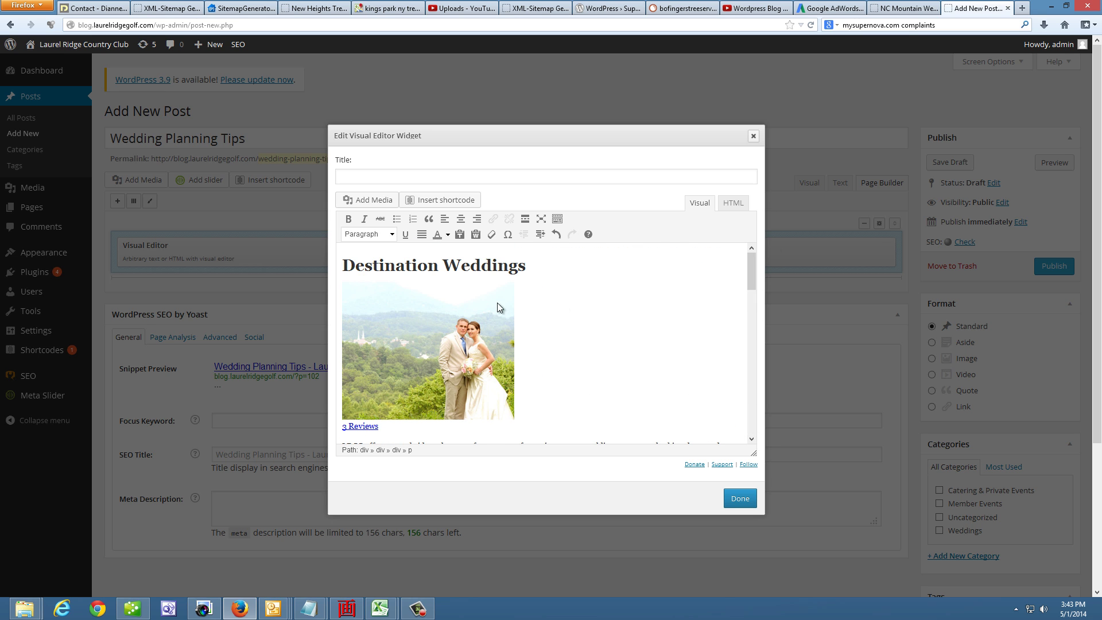
# Step: Title the widget "Yada" and publish the Wedding Planning Tips post
pyautogui.click(408, 177)
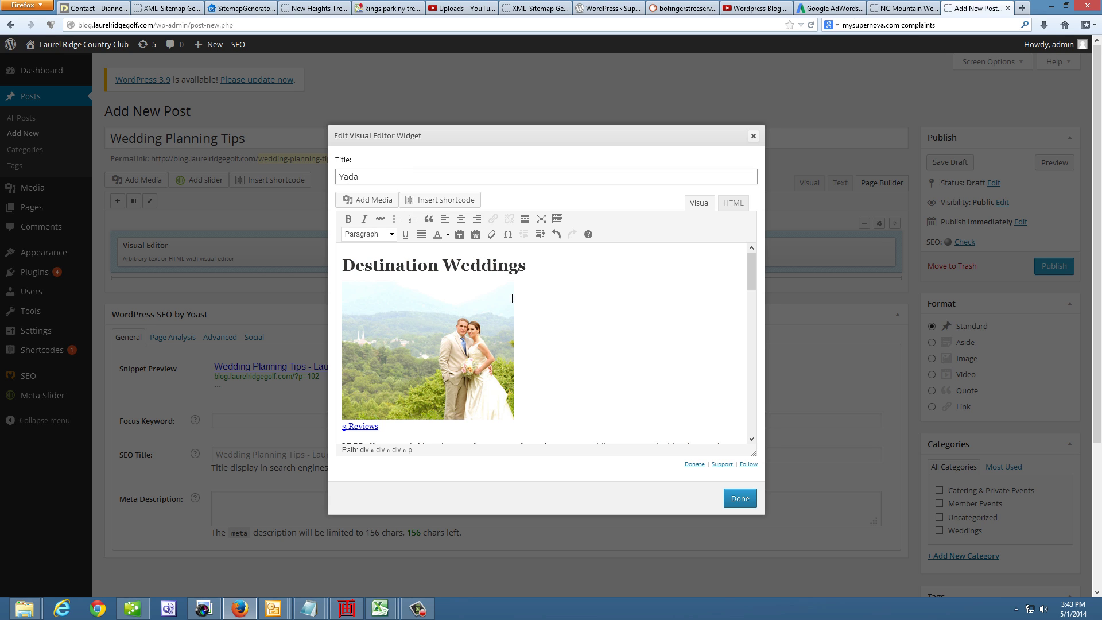
pyautogui.click(740, 498)
pyautogui.click(1056, 267)
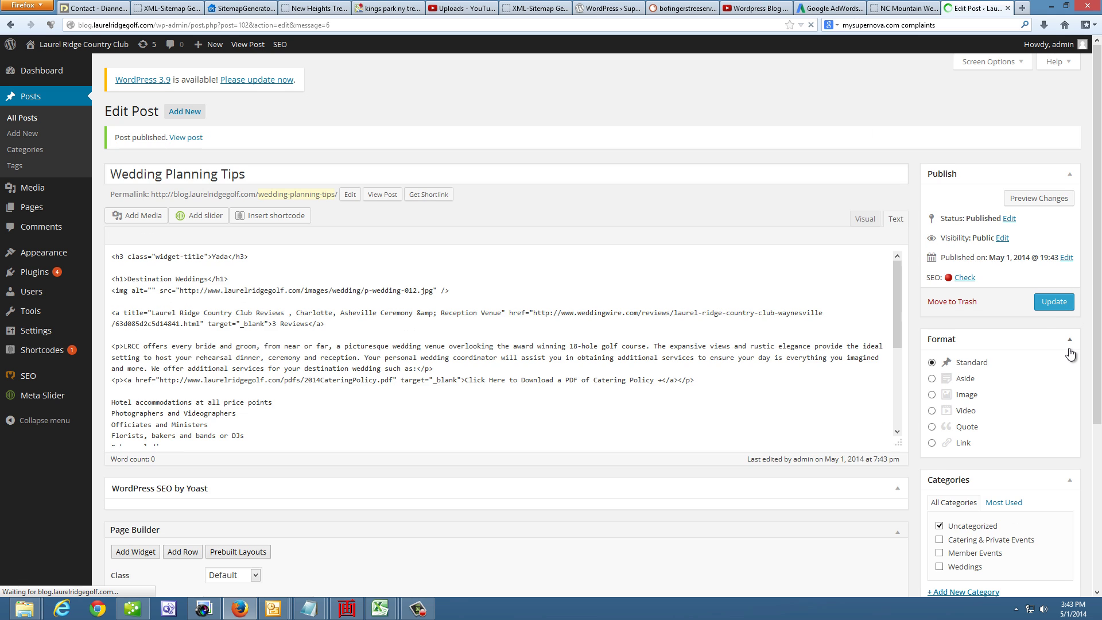
# Step: Return to the live blog's home page to check the published Wedding Planning Tips post
pyautogui.click(898, 9)
pyautogui.scroll(-5, 838, 345)
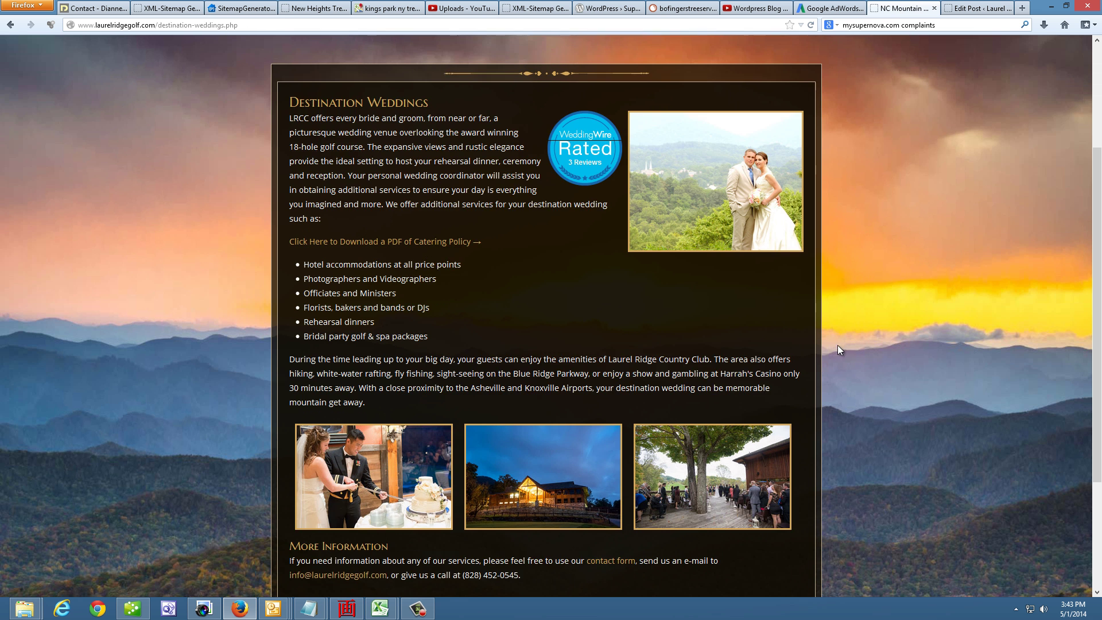
pyautogui.click(571, 477)
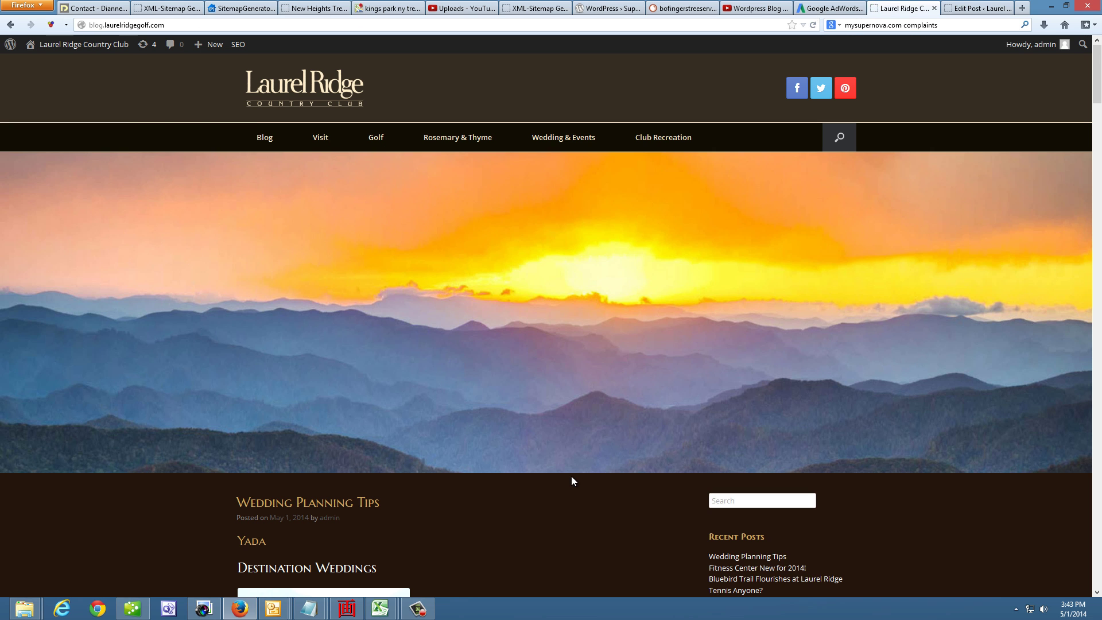
# Step: Read through the published Wedding Planning Tips post on the live blog, including its text, list and photos
pyautogui.scroll(-5, 580, 394)
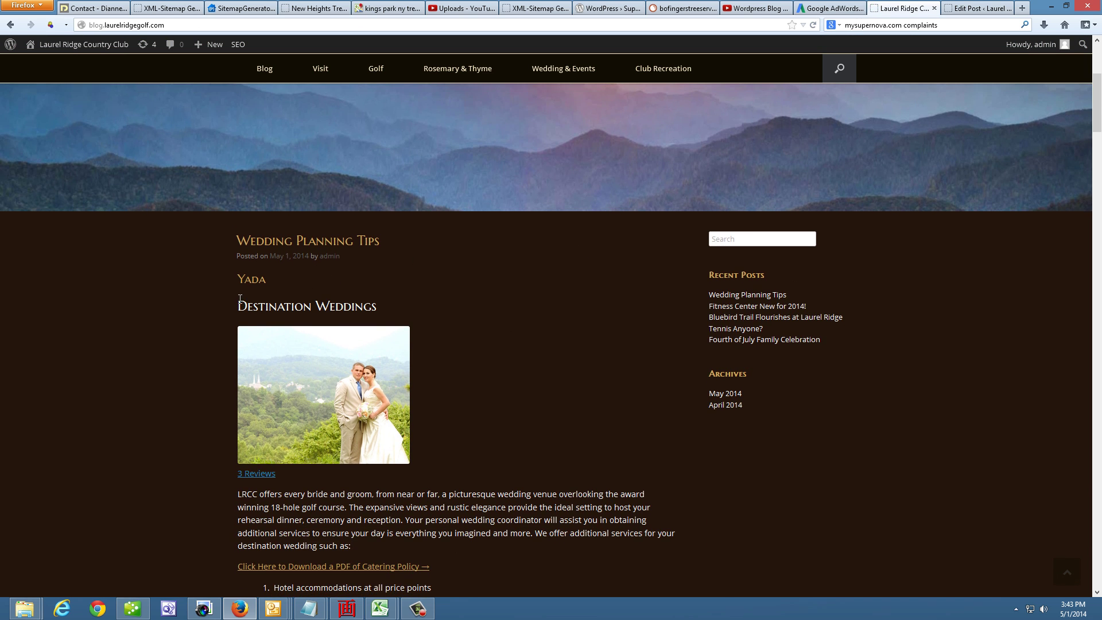
pyautogui.scroll(-3, 452, 374)
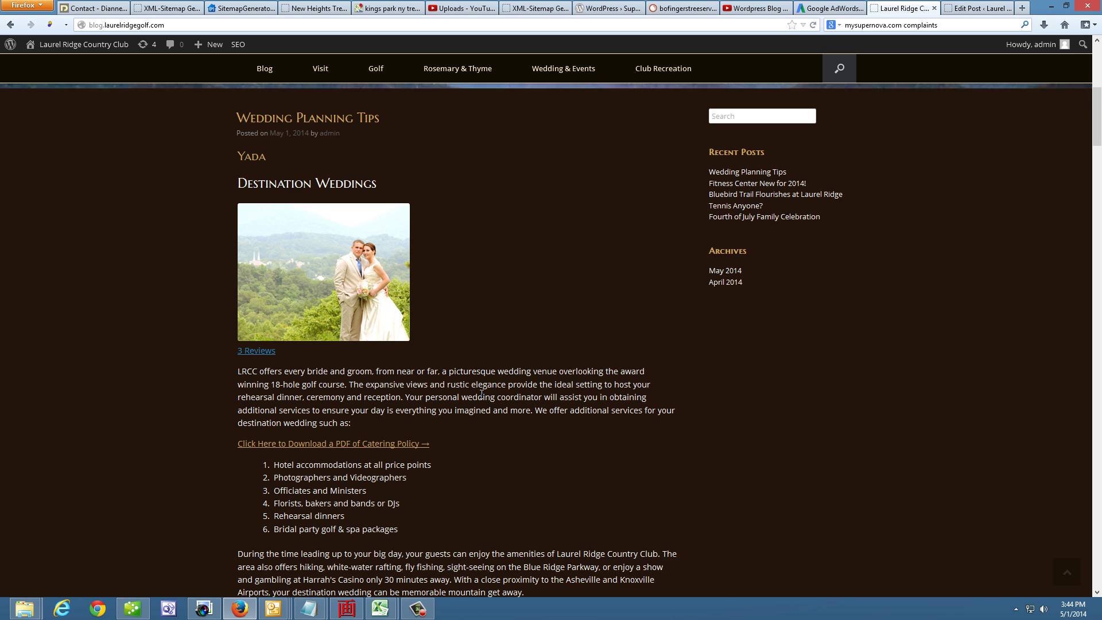
pyautogui.scroll(-5, 474, 385)
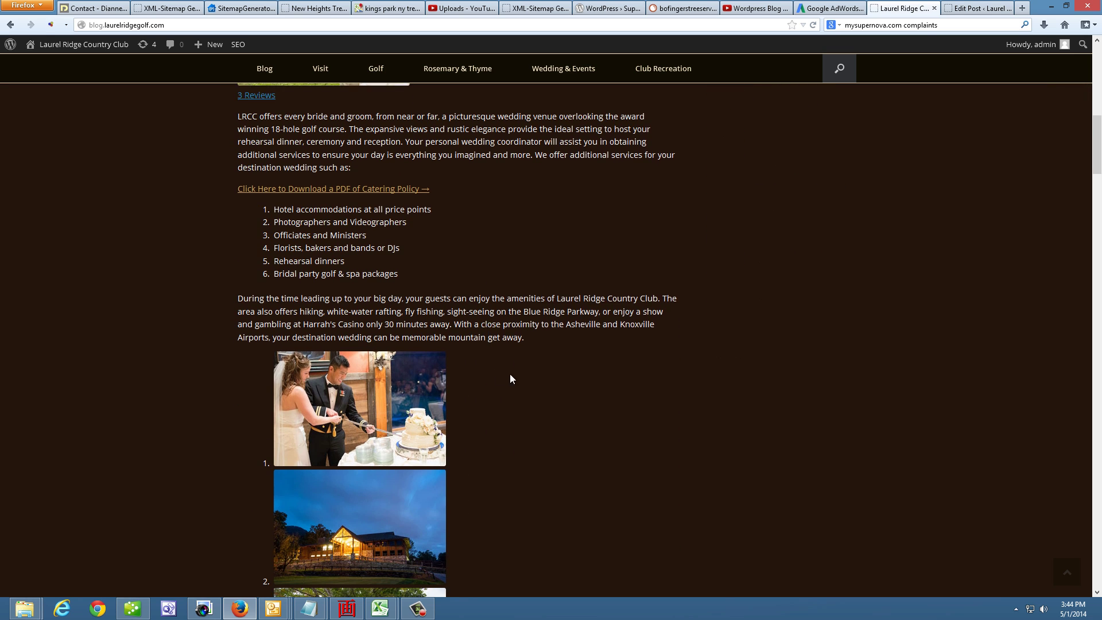
pyautogui.scroll(3, 527, 379)
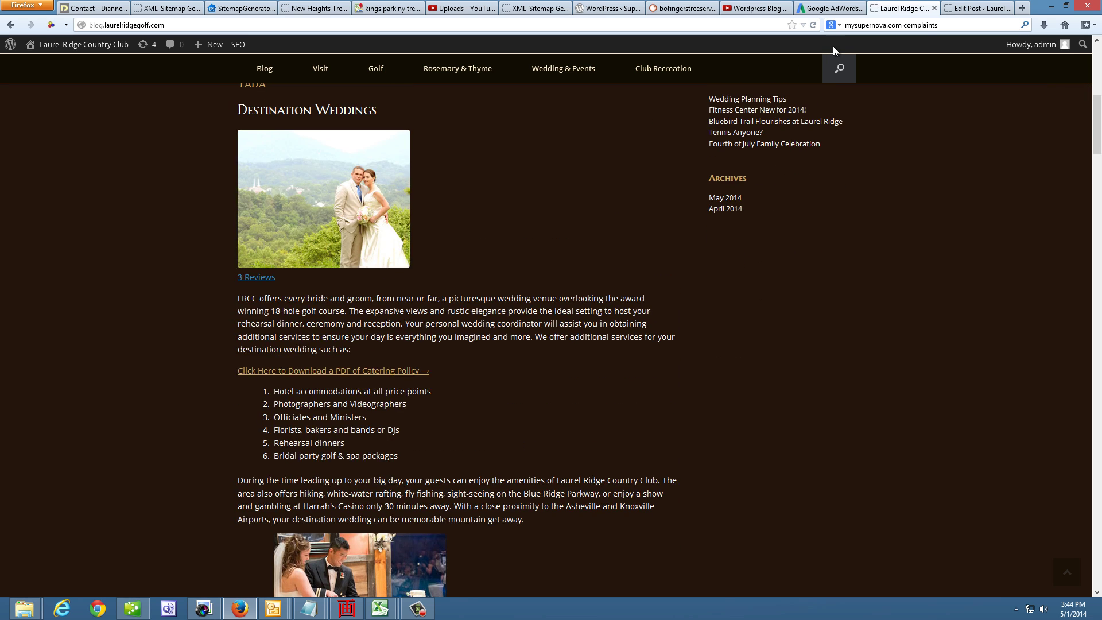
# Step: Reopen the post's Visual Editor widget for editing and clear both its Destination Weddings content and its title
pyautogui.click(956, 10)
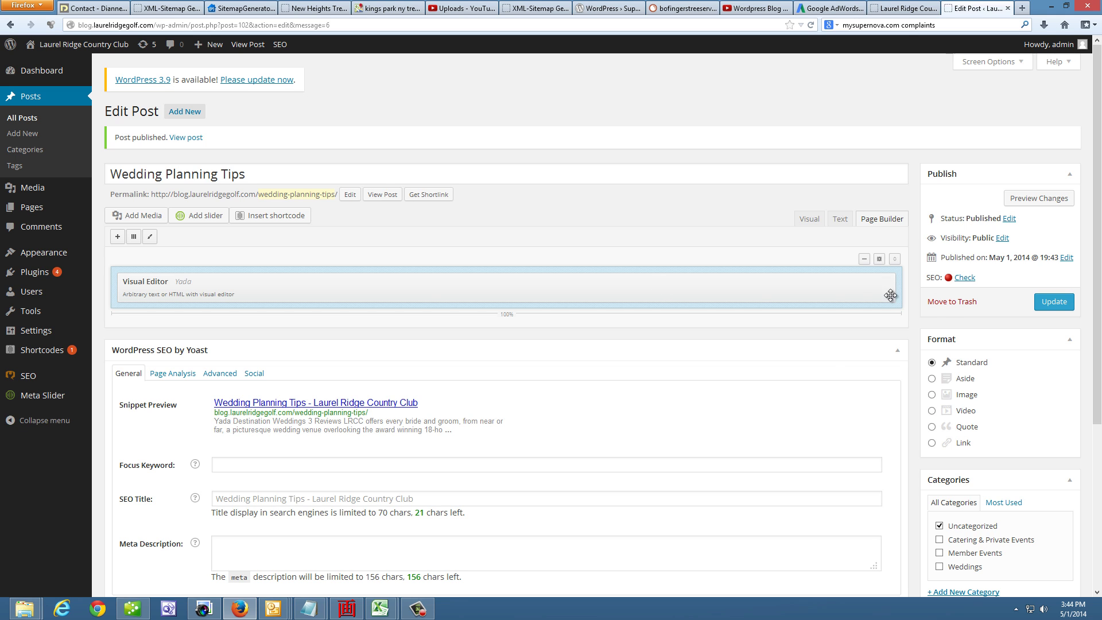
pyautogui.click(821, 283)
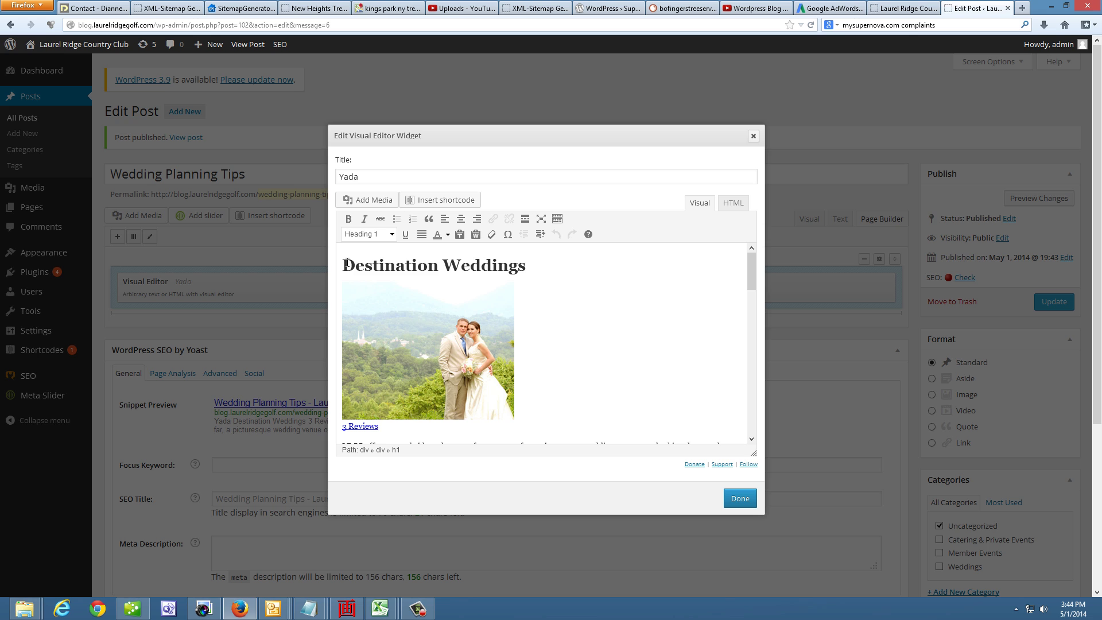
pyautogui.moveTo(347, 261); pyautogui.dragTo(696, 523)
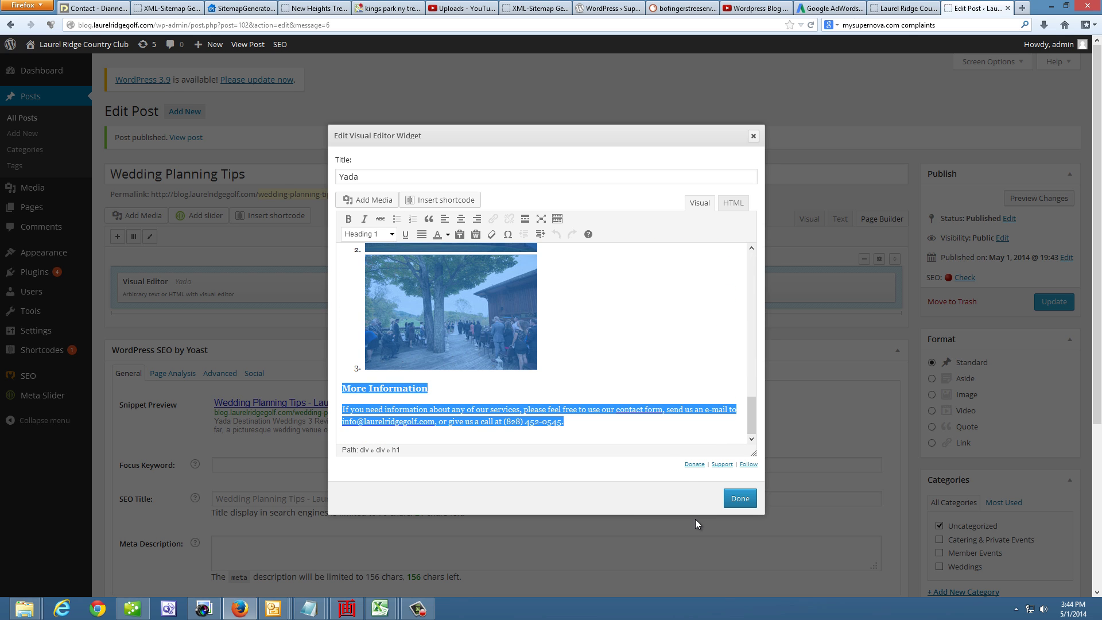
pyautogui.press('Delete')
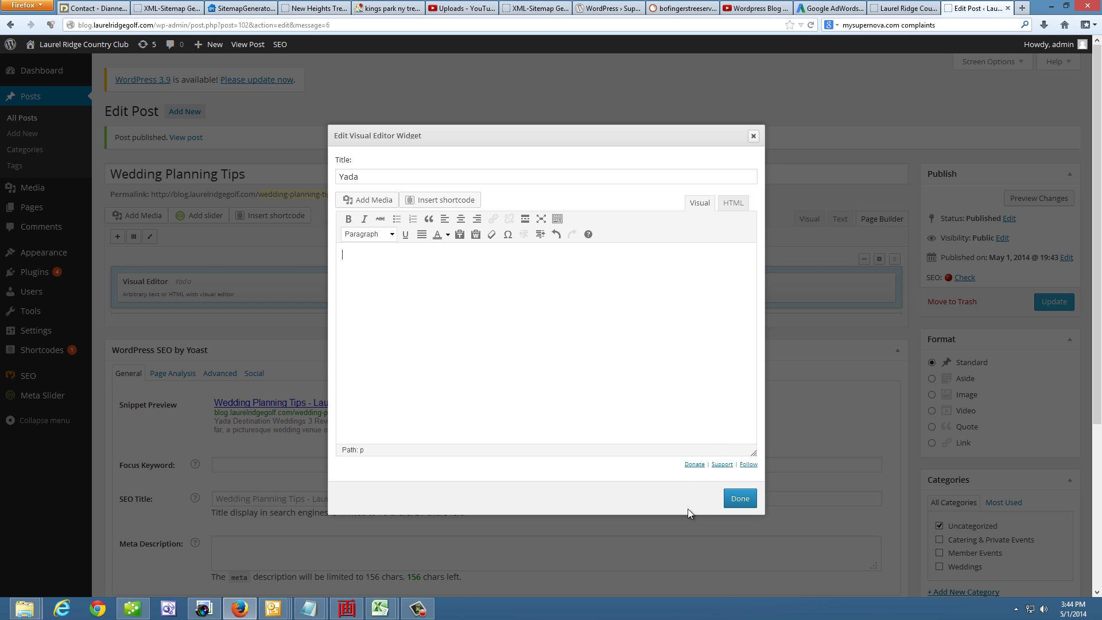
pyautogui.hotkey('shift', 'Tab')
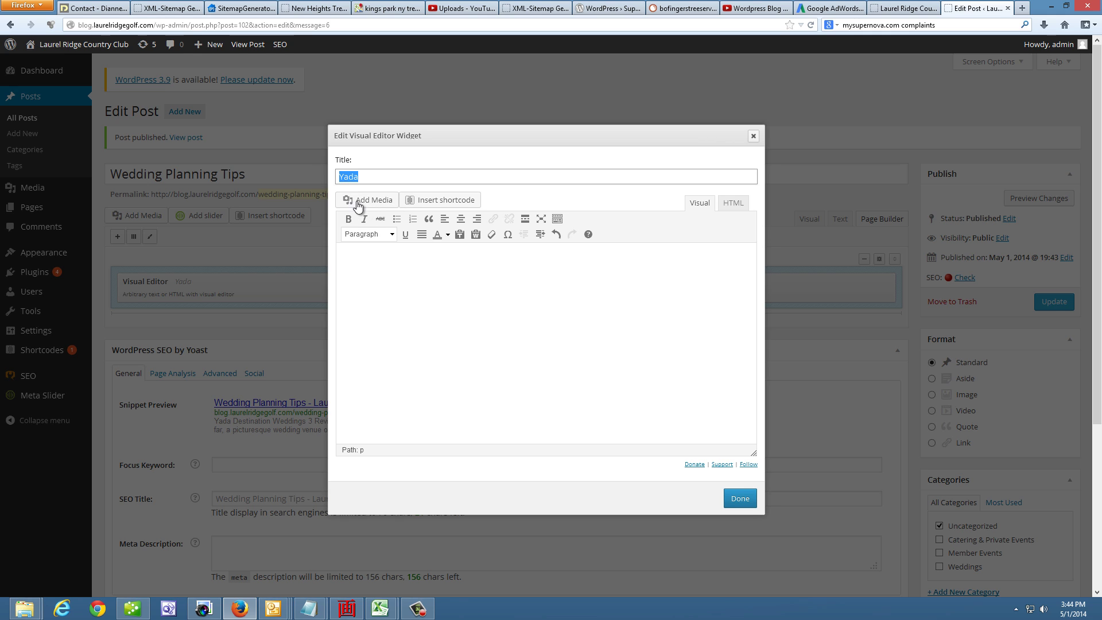
pyautogui.press('Delete')
# Step: Copy the selected mountain wedding tips text from the open Notepad file and paste it into the widget's empty body
pyautogui.click(317, 615)
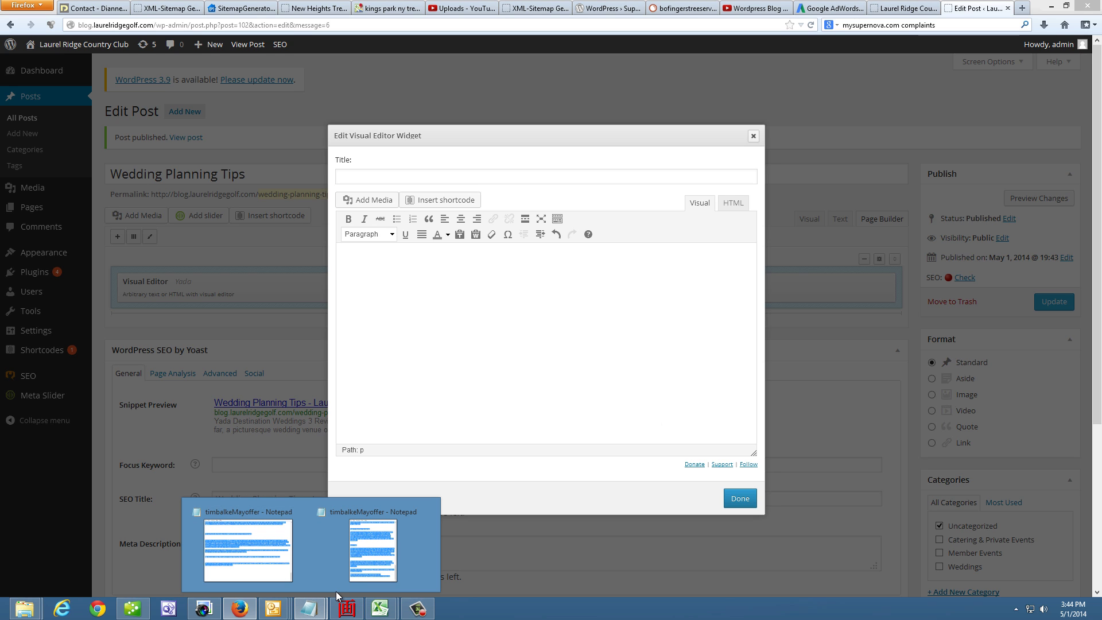
pyautogui.click(367, 546)
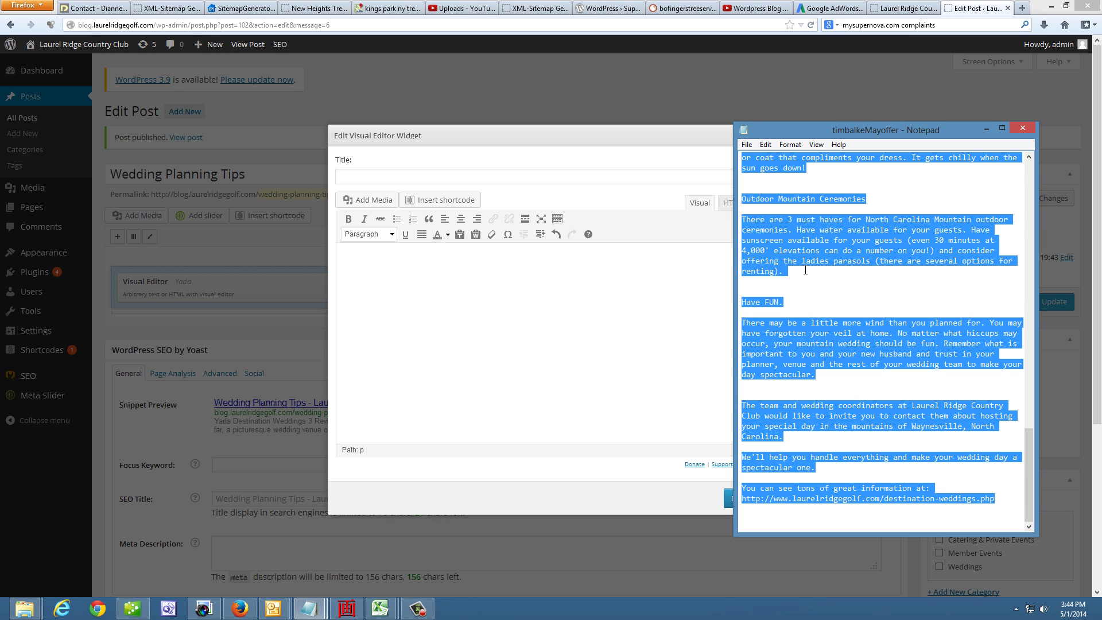
pyautogui.rightClick(822, 248)
pyautogui.click(858, 281)
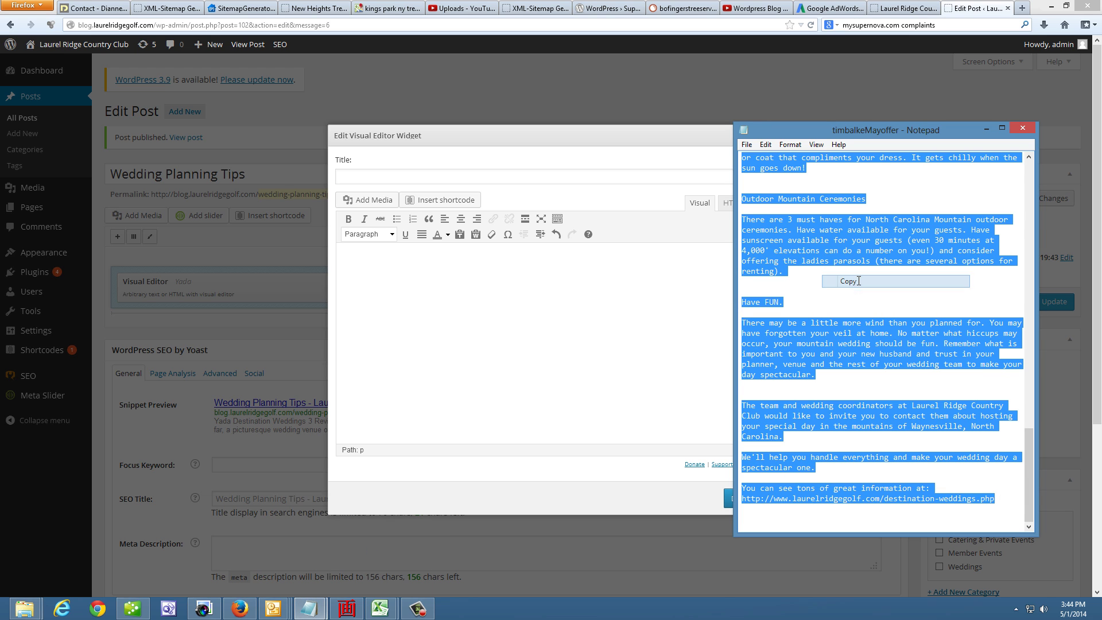
pyautogui.click(452, 279)
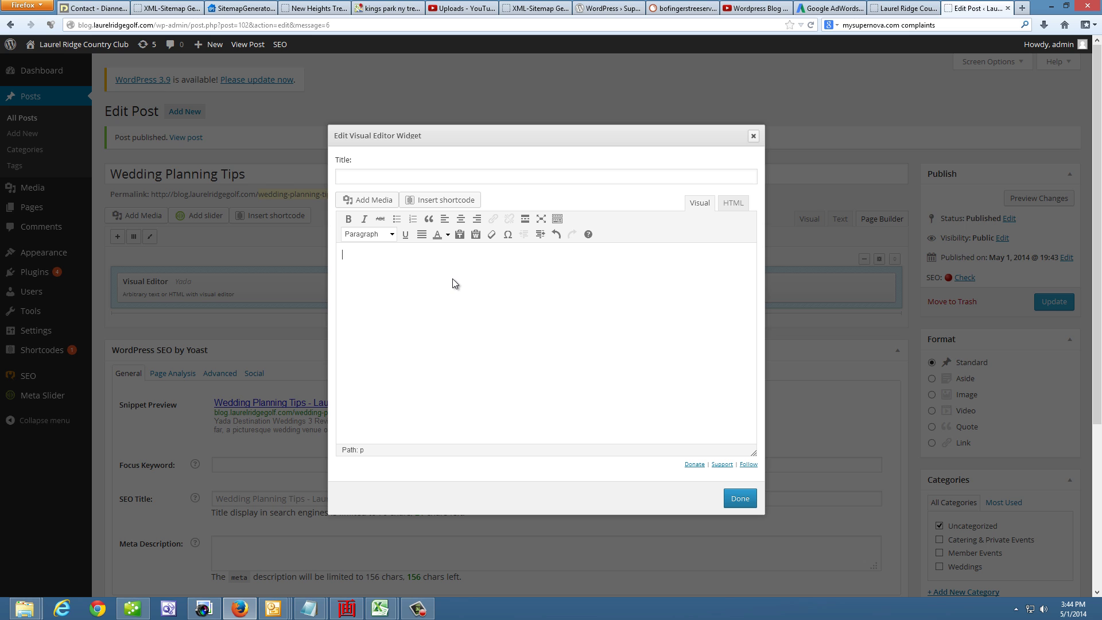
pyautogui.hotkey('ctrl', 'v')
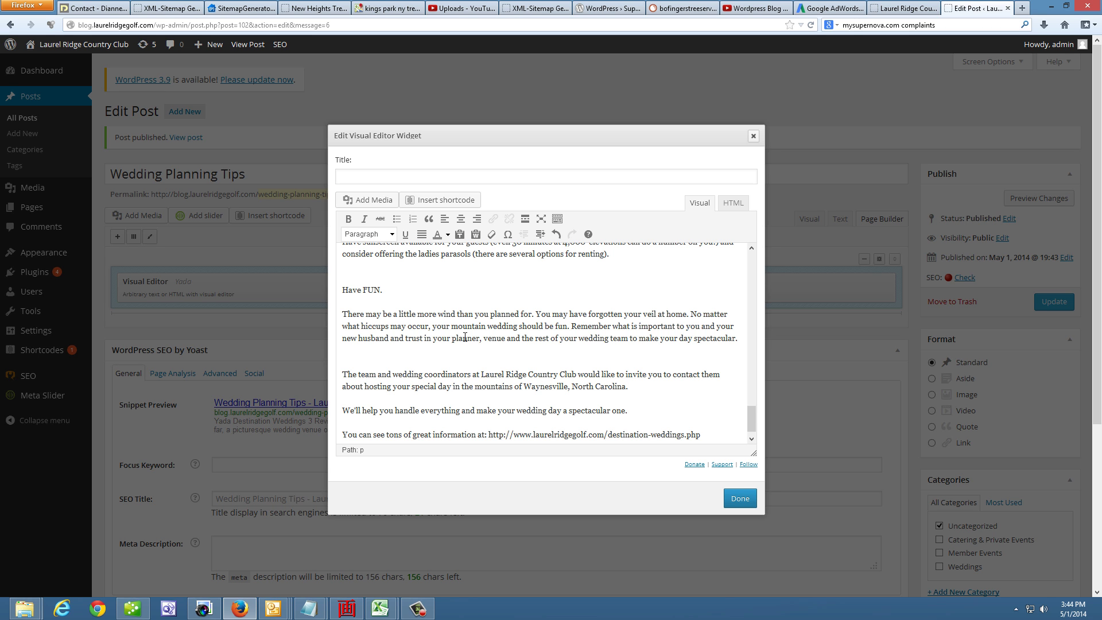
# Step: Move the line "Tips for Planning a Mountain Wedding" from the body into the widget's title and remove the blank line left behind
pyautogui.moveTo(753, 421); pyautogui.dragTo(752, 257)
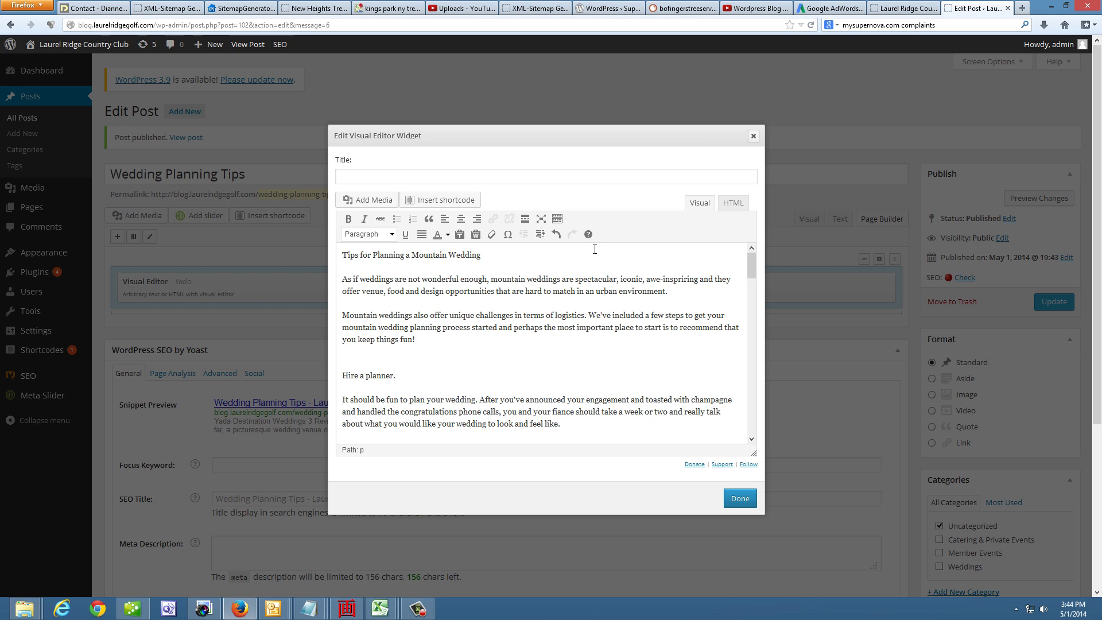
pyautogui.hotkey('shift', 'Home')
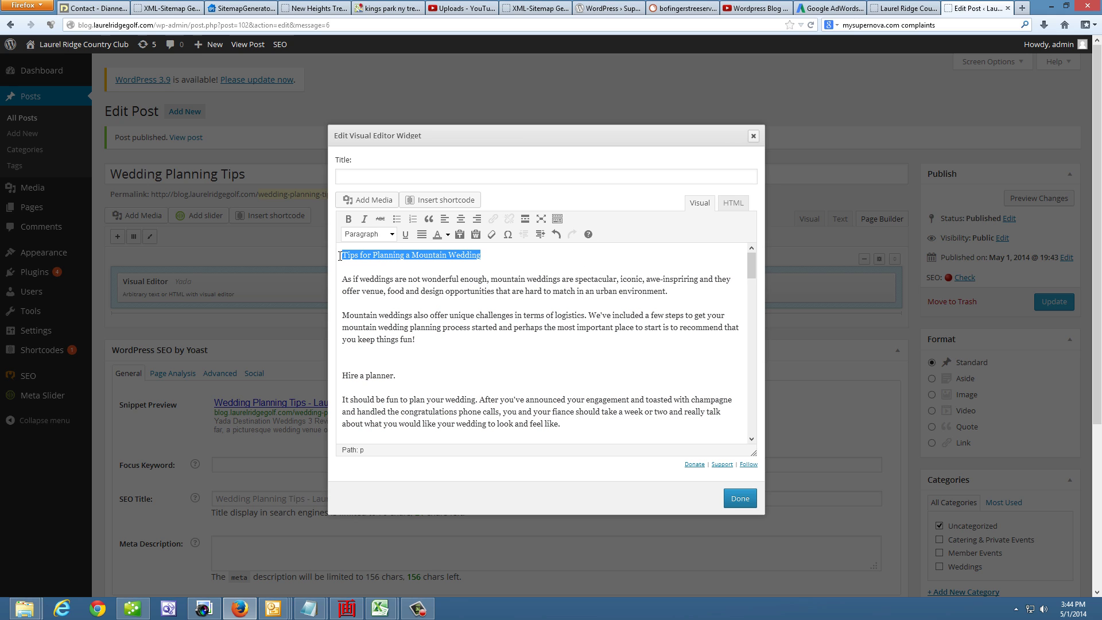
pyautogui.rightClick(388, 257)
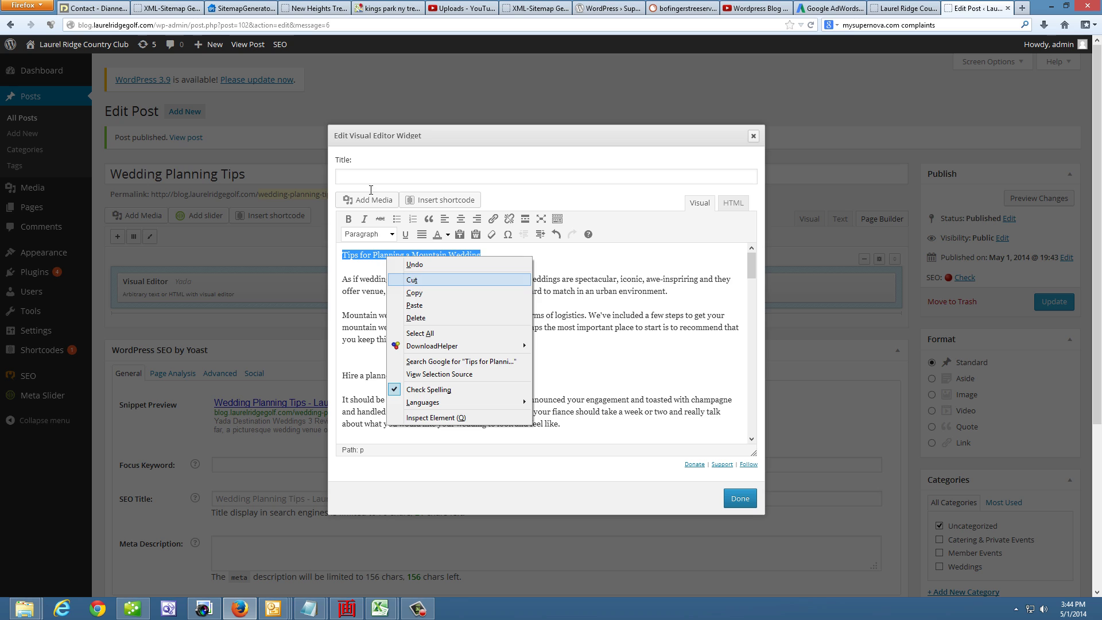
pyautogui.click(412, 281)
pyautogui.click(365, 179)
pyautogui.hotkey('ctrl', 'v')
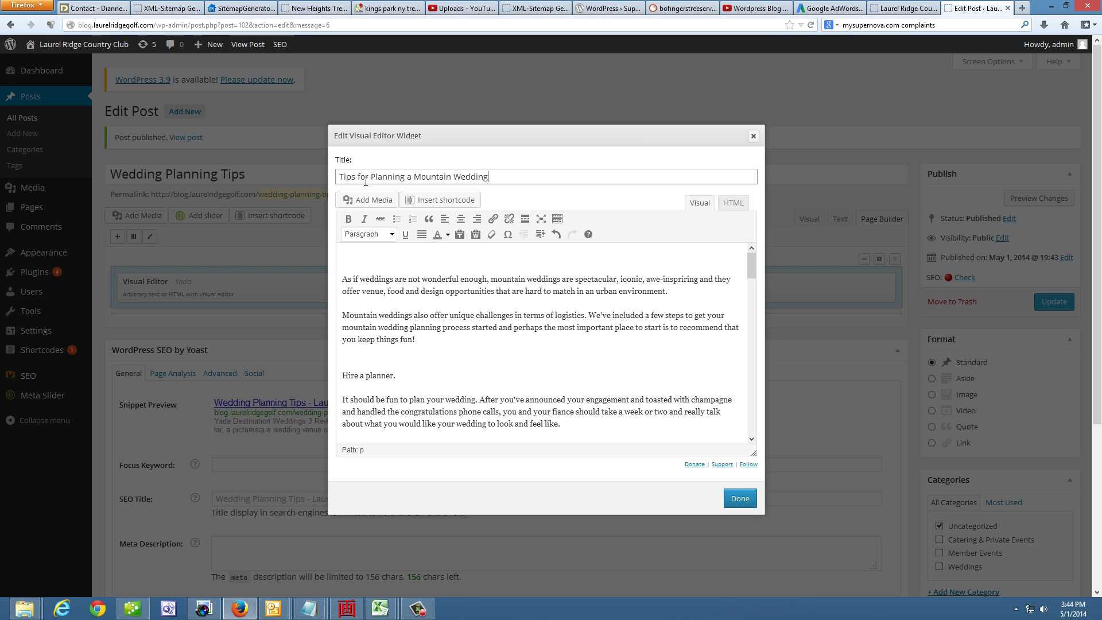
pyautogui.click(482, 147)
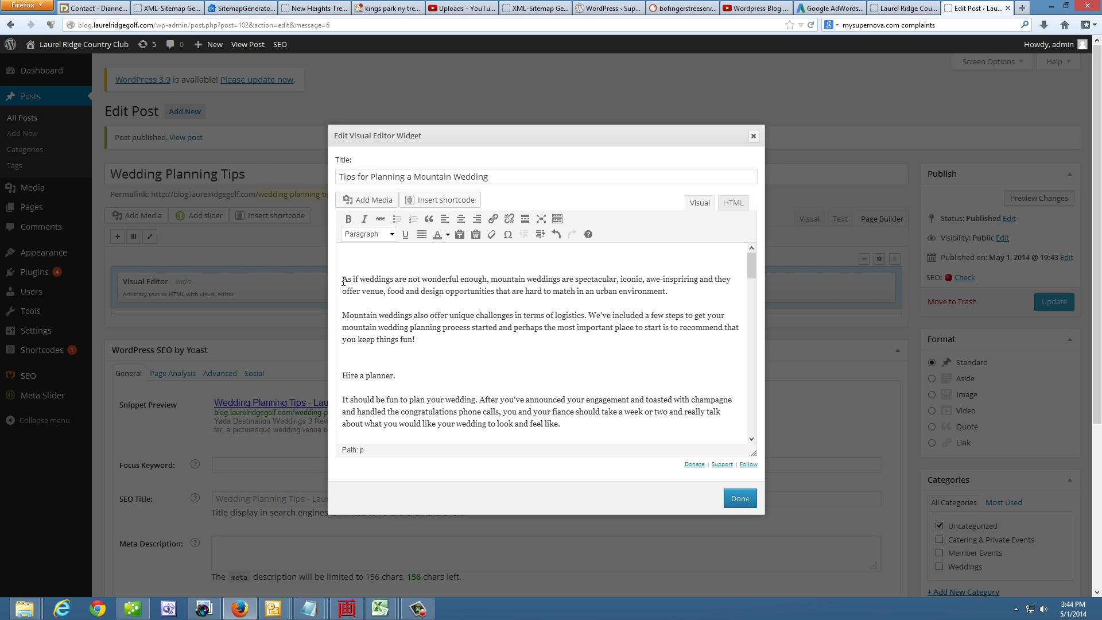
pyautogui.press('BackSpace')
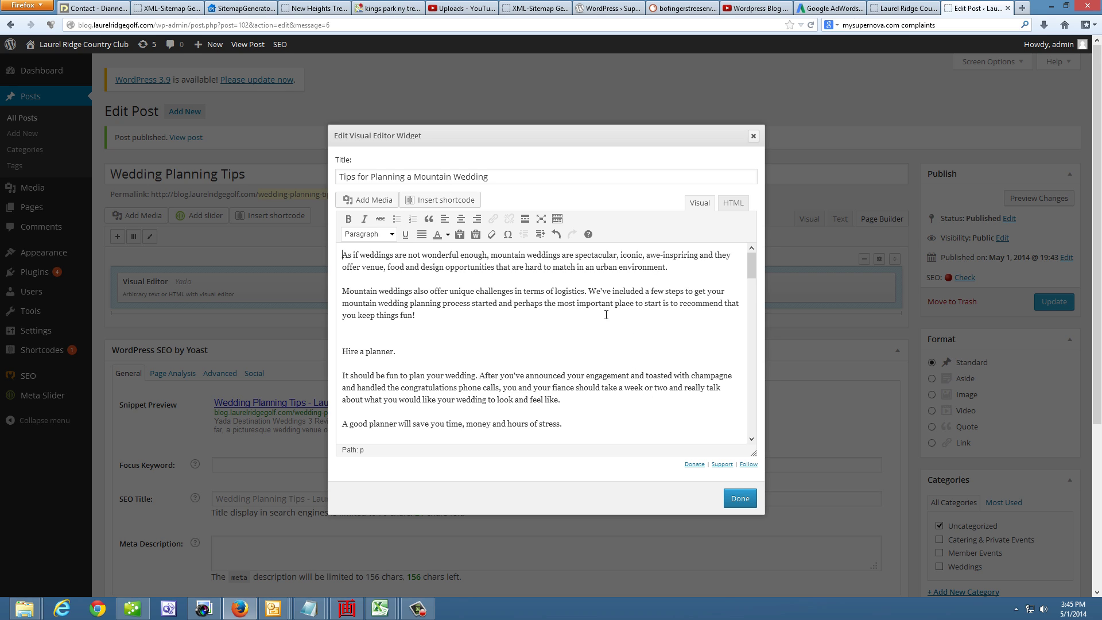
pyautogui.moveTo(599, 139); pyautogui.dragTo(574, 109)
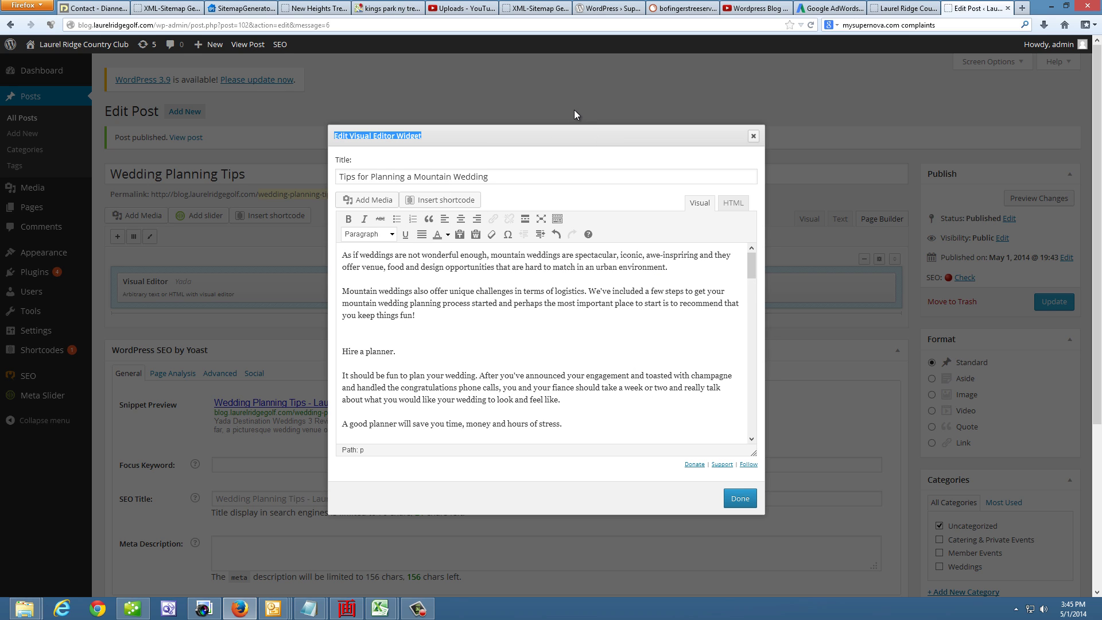
pyautogui.click(573, 137)
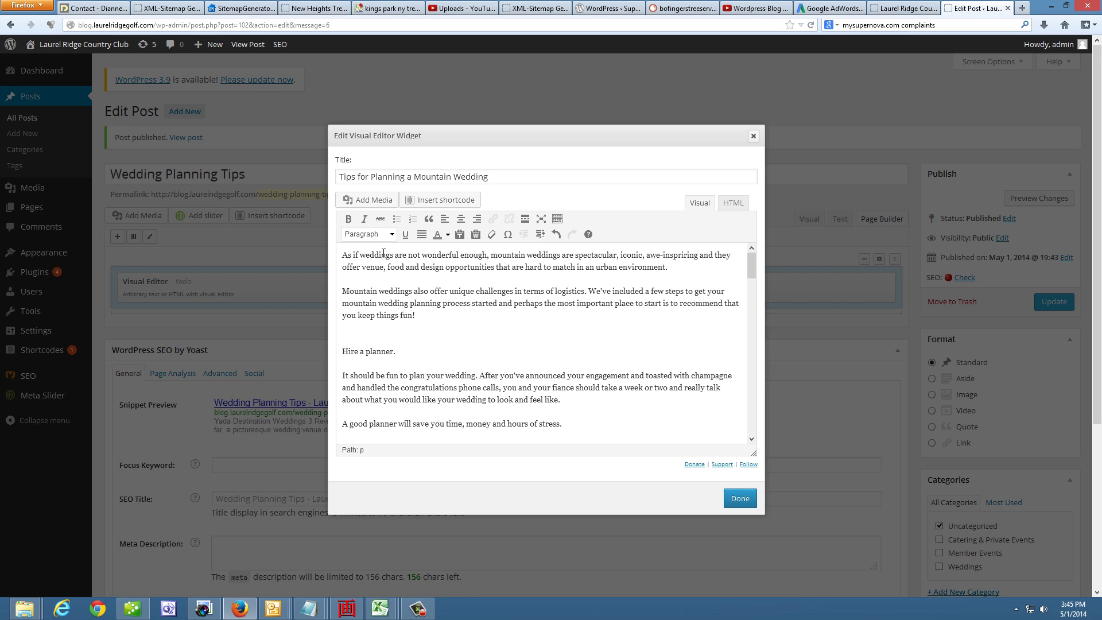
# Step: Make the subheadings "Hire a planner.", "Set a budget." and "Start your Pinterest Board." bold in the widget's body
pyautogui.tripleClick(381, 351)
pyautogui.click(348, 218)
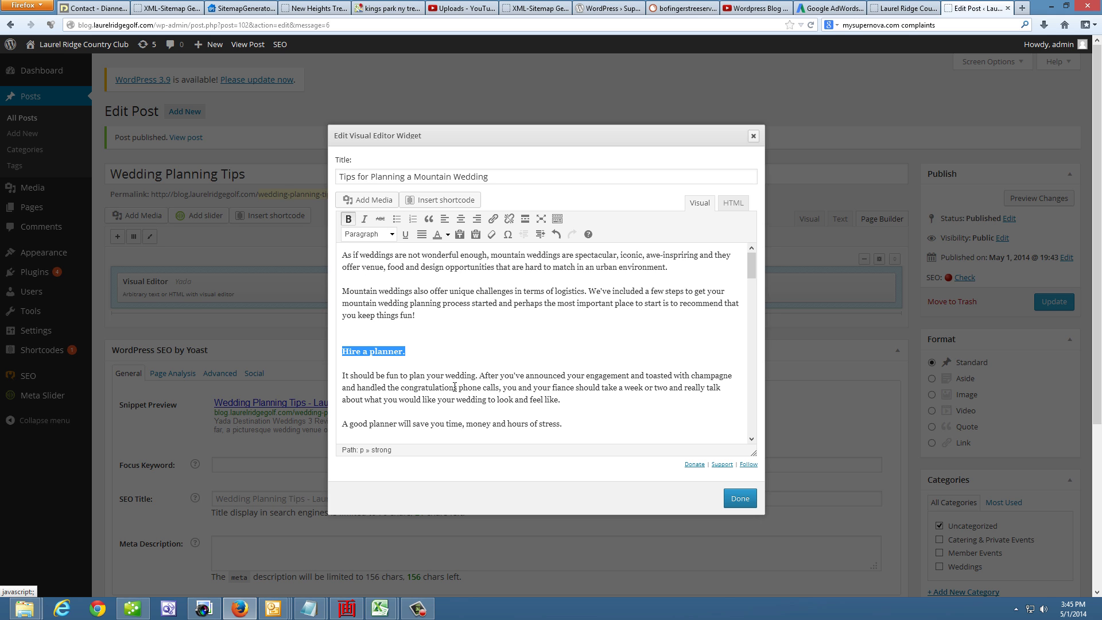
pyautogui.click(412, 353)
pyautogui.scroll(-4, 412, 354)
pyautogui.scroll(-2, 413, 354)
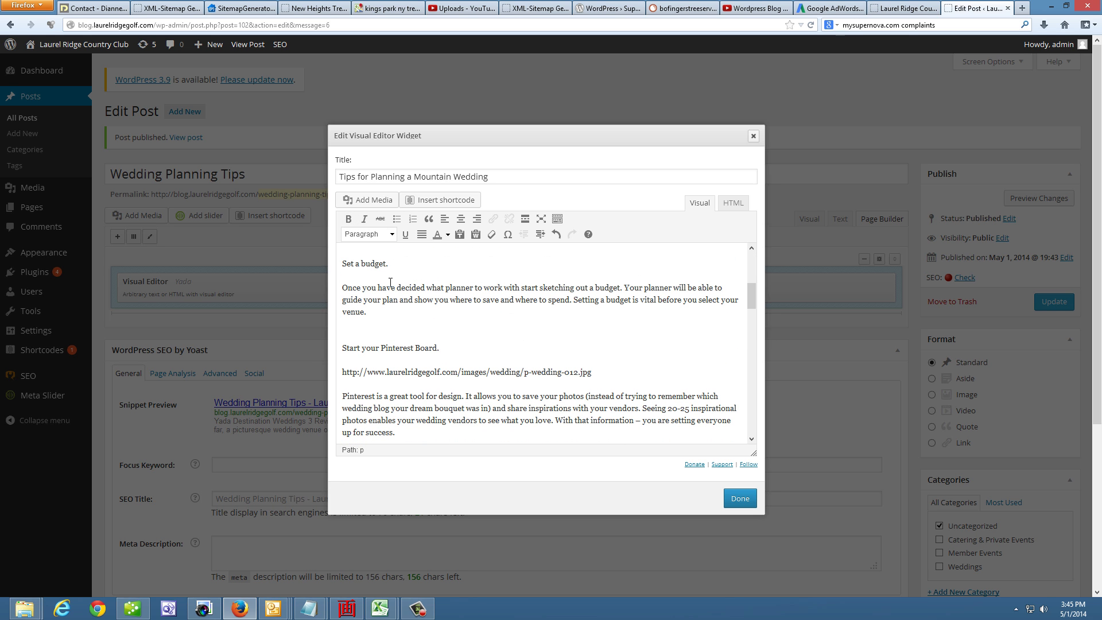
pyautogui.tripleClick(389, 263)
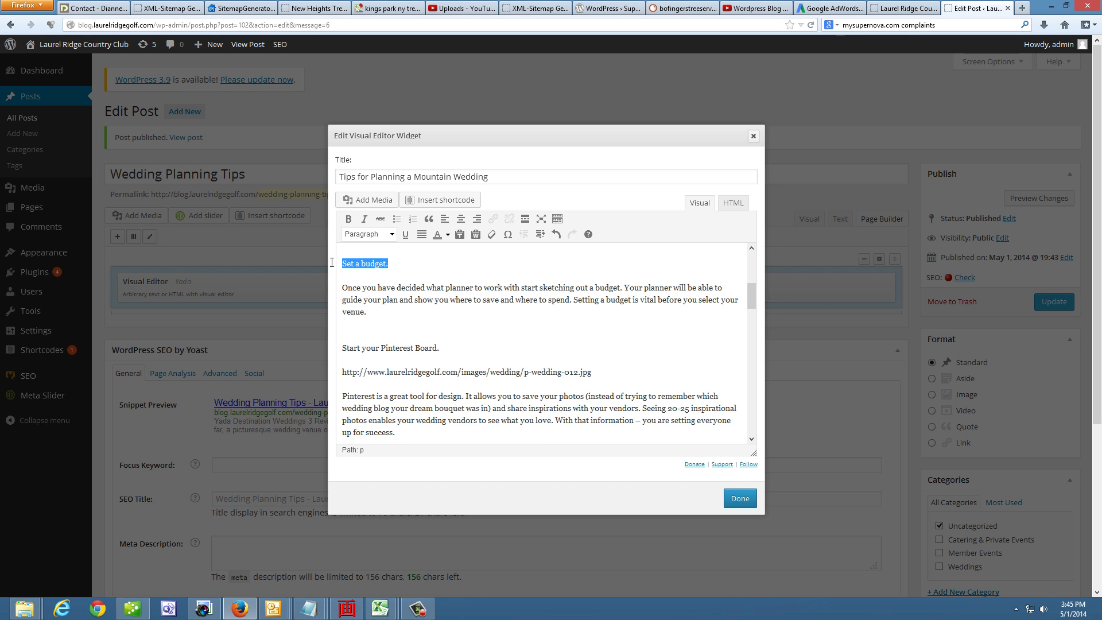
pyautogui.click(349, 218)
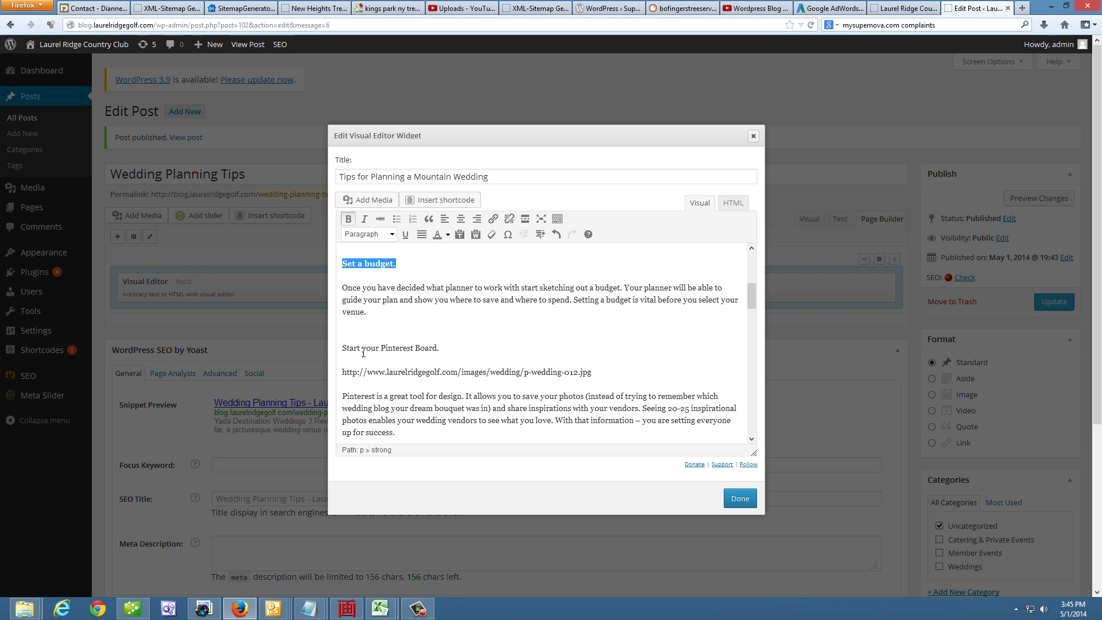
pyautogui.tripleClick(342, 352)
pyautogui.click(349, 219)
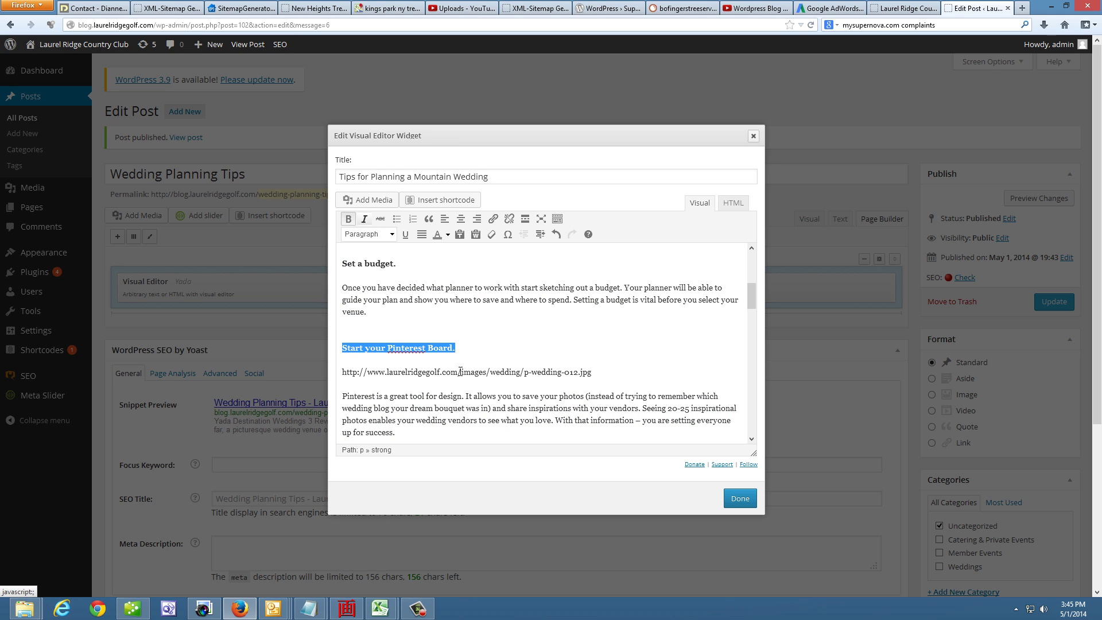
pyautogui.click(442, 325)
# Step: Make the subheadings "Create a top three list.", "Find the Venue." and "Weather Plan" bold
pyautogui.scroll(-4, 427, 351)
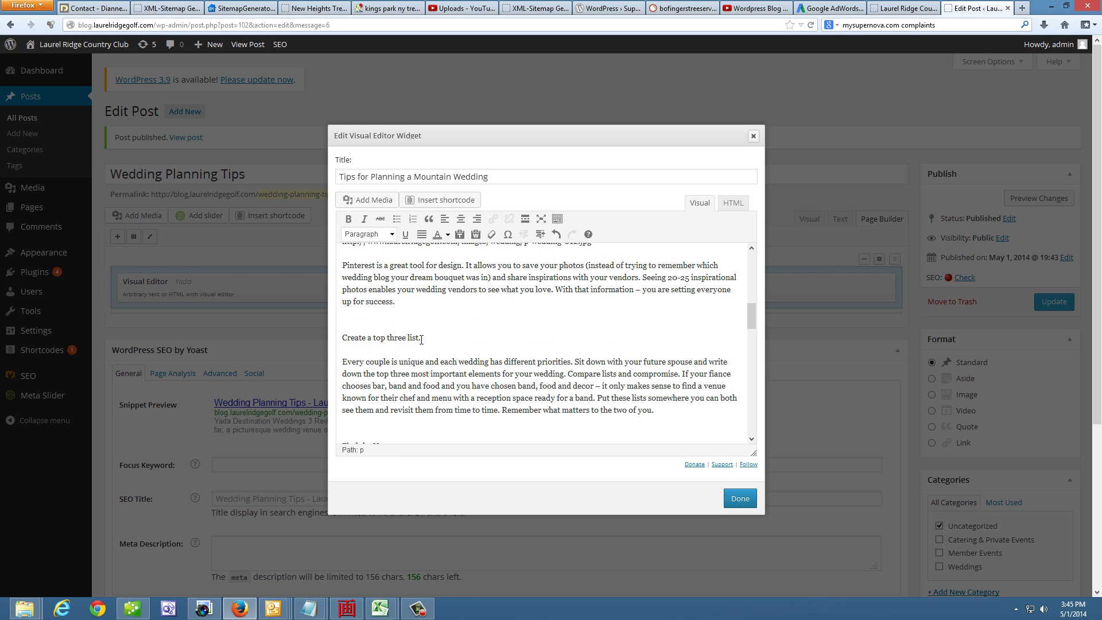
pyautogui.moveTo(421, 340); pyautogui.dragTo(342, 338)
pyautogui.click(348, 219)
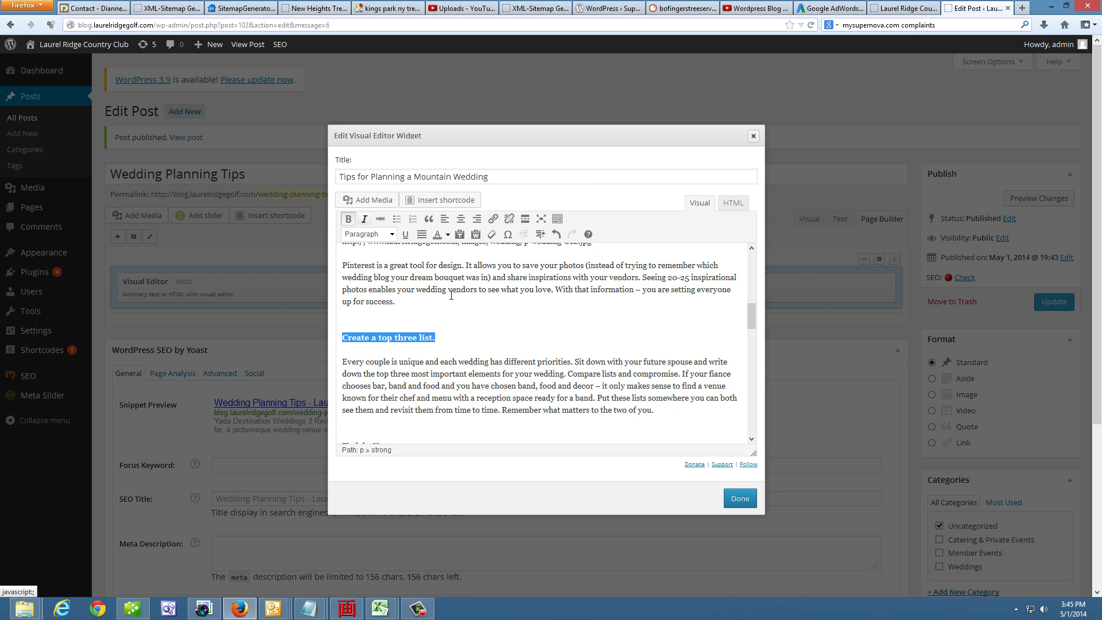
pyautogui.click(453, 304)
pyautogui.scroll(-4, 436, 321)
pyautogui.moveTo(400, 315); pyautogui.dragTo(340, 315)
pyautogui.click(349, 219)
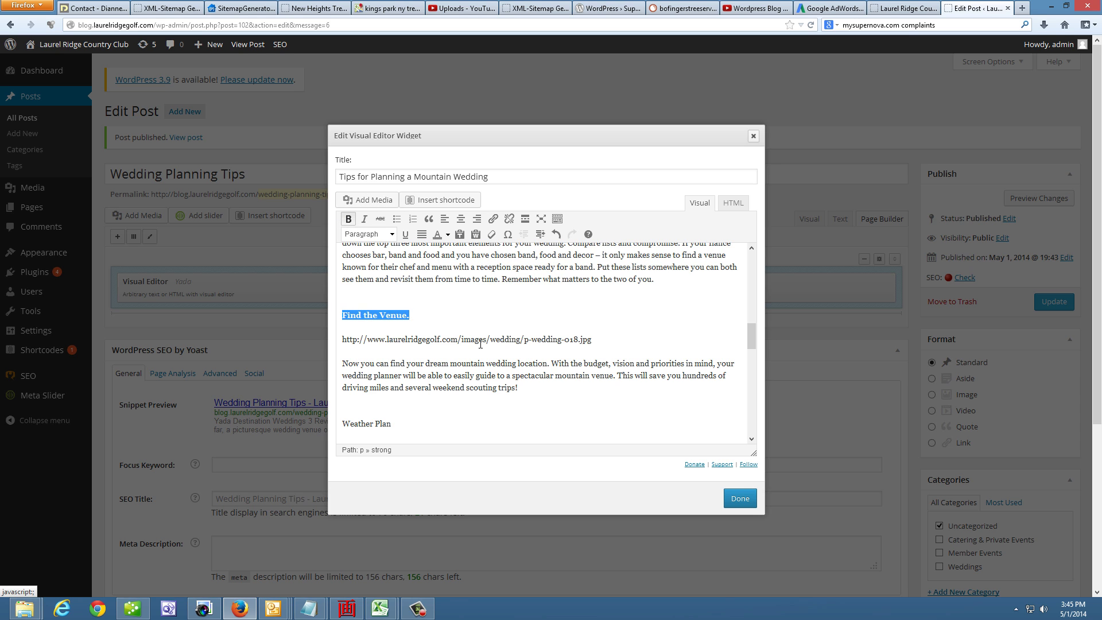
pyautogui.click(446, 317)
pyautogui.scroll(-4, 402, 330)
pyautogui.moveTo(398, 294); pyautogui.dragTo(341, 293)
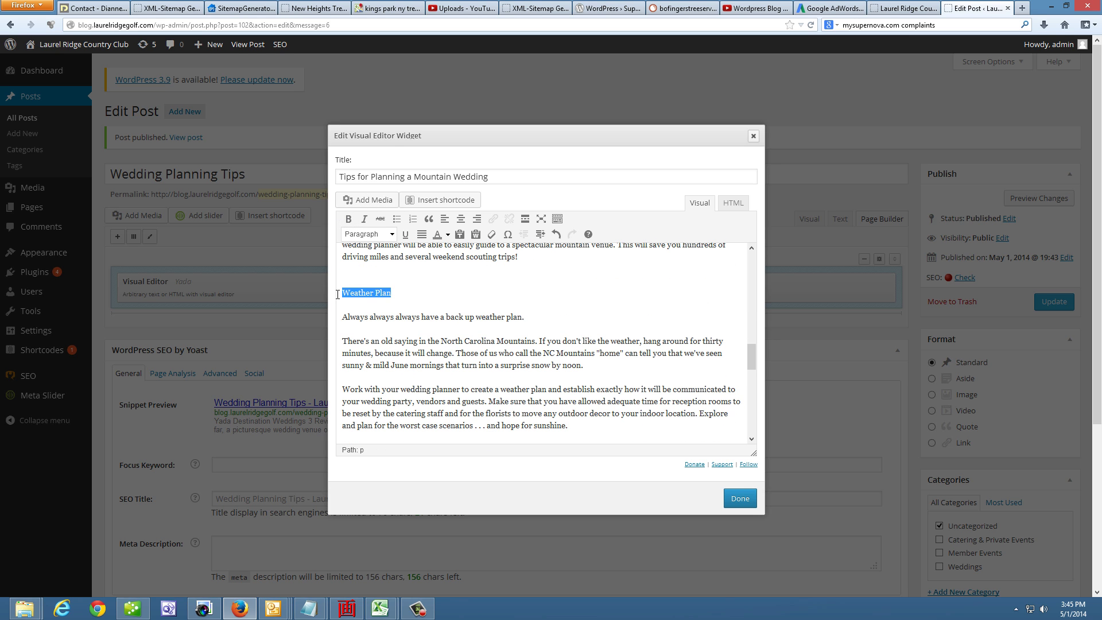
pyautogui.click(349, 218)
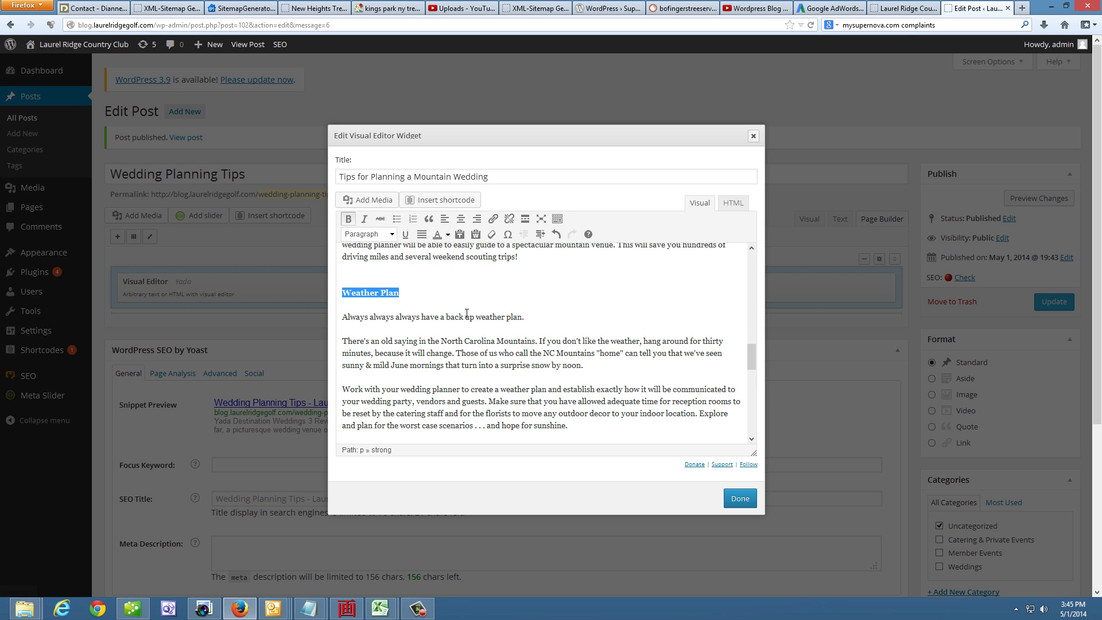
# Step: Make the subheading "Consider your guests and altitude." bold and insert a blank line above it
pyautogui.scroll(-4, 469, 310)
pyautogui.moveTo(463, 320); pyautogui.dragTo(342, 319)
pyautogui.click(348, 219)
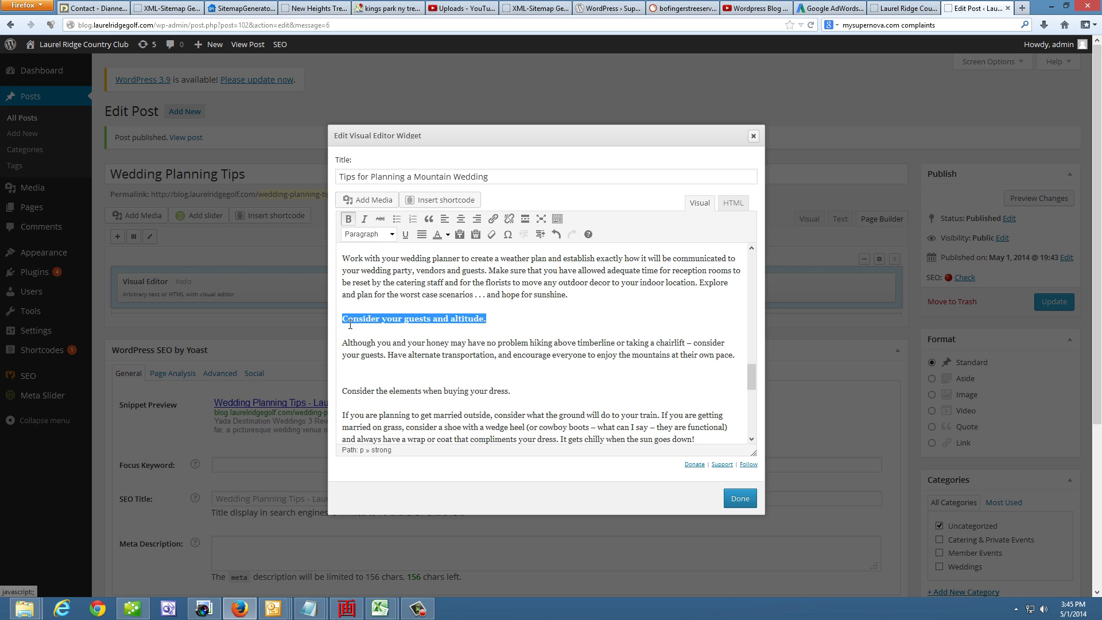
pyautogui.click(342, 318)
pyautogui.press('Return')
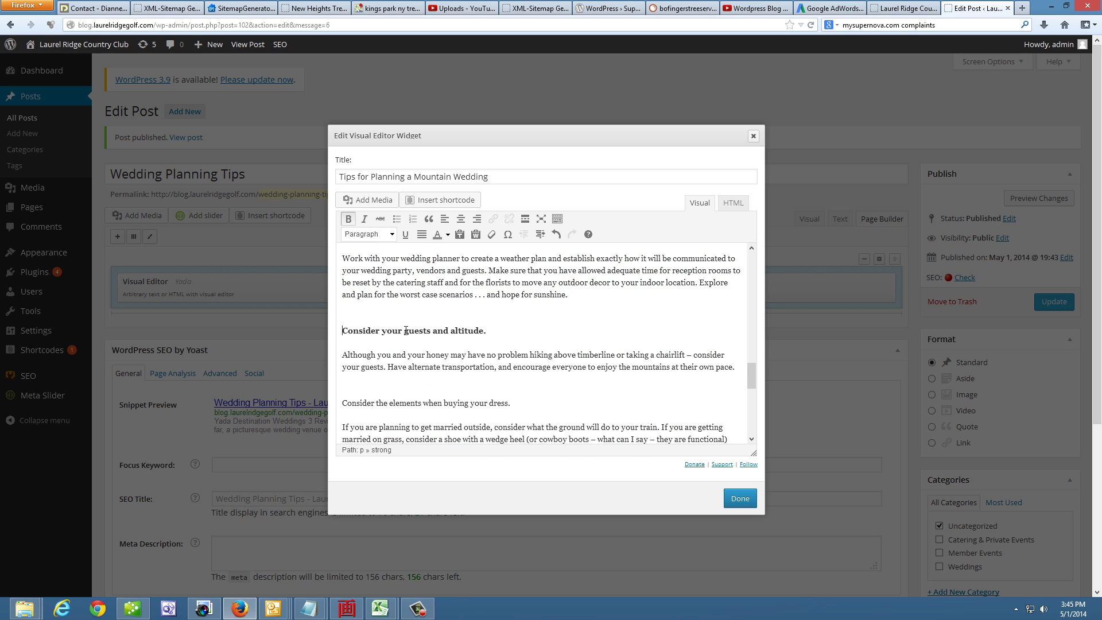
pyautogui.scroll(-2, 482, 352)
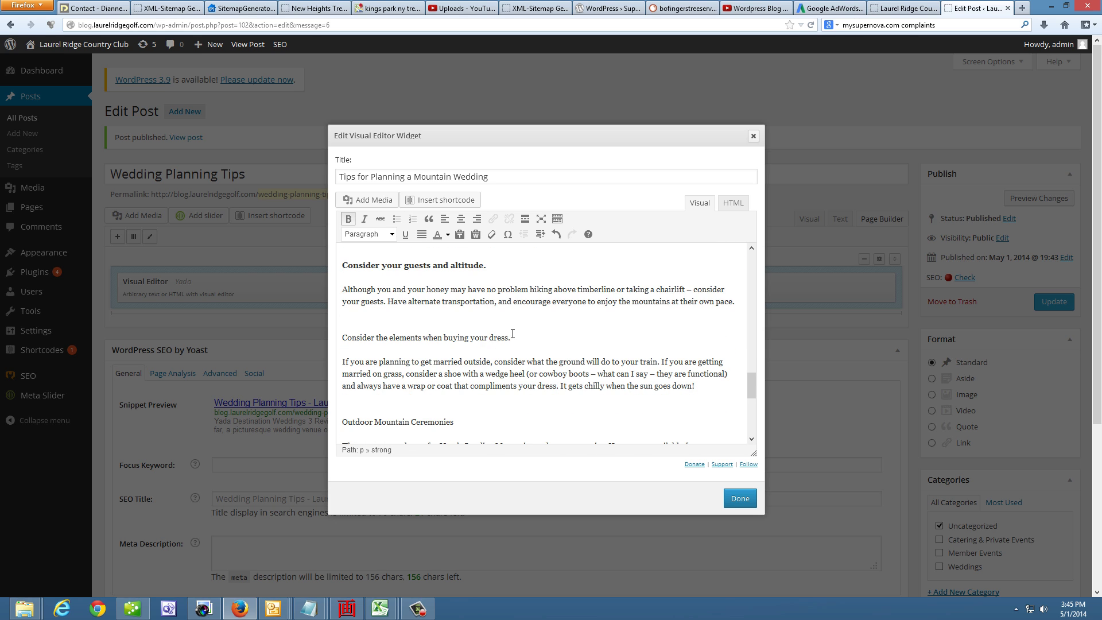
# Step: Make the subheadings "Consider the elements when buying your dress.", "Outdoor Mountain Ceremonies" and "Have FUN." bold
pyautogui.moveTo(510, 338); pyautogui.dragTo(340, 337)
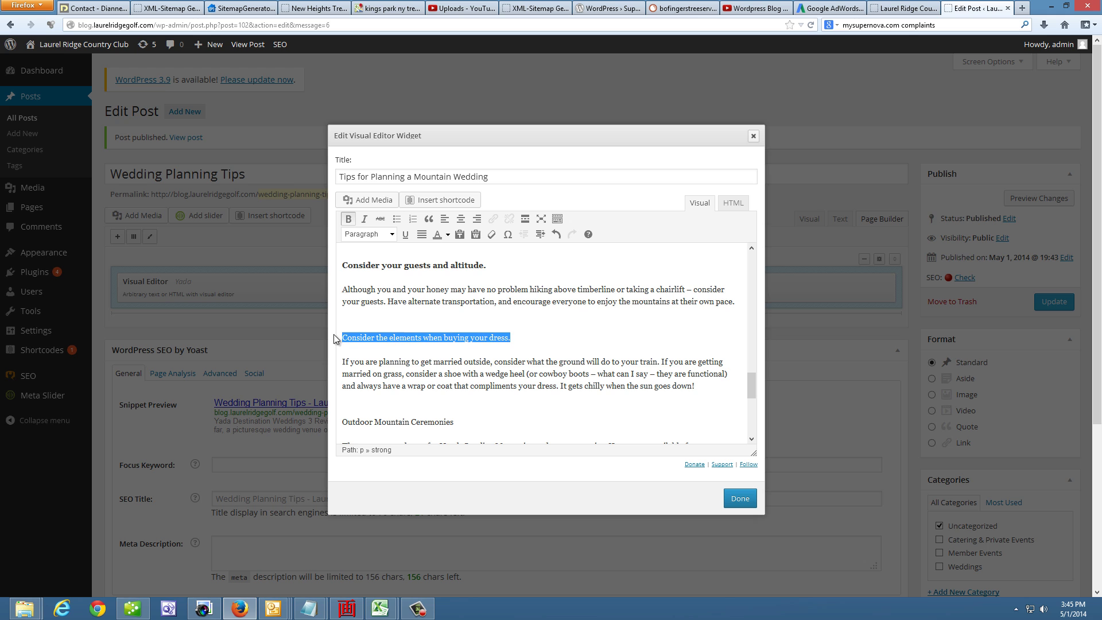
pyautogui.click(348, 219)
pyautogui.scroll(-4, 447, 289)
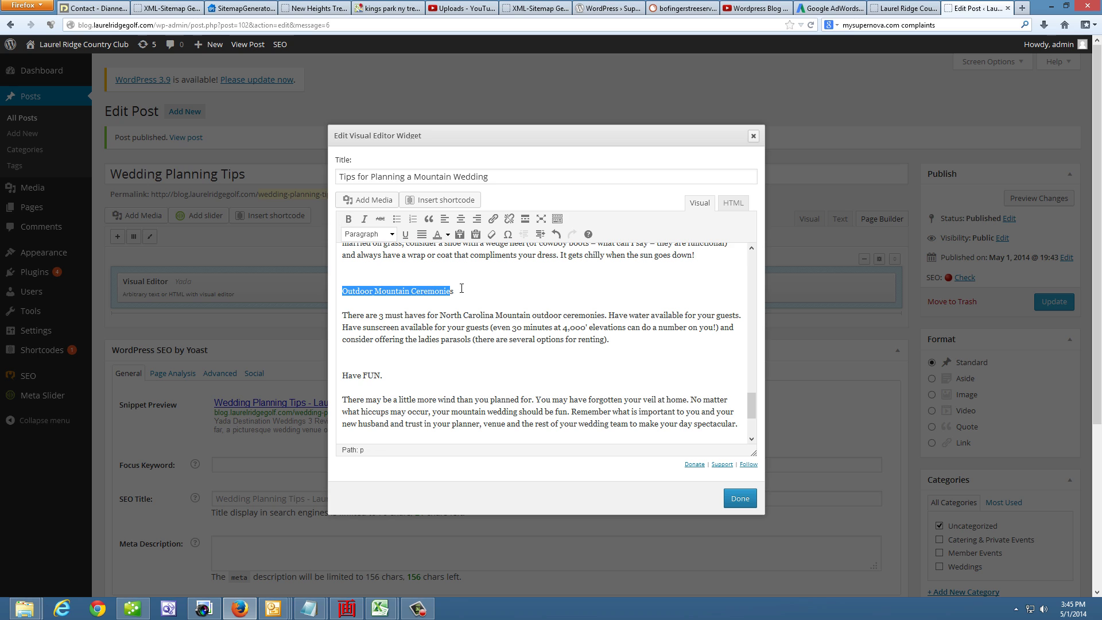
pyautogui.moveTo(459, 289); pyautogui.dragTo(319, 290)
pyautogui.click(347, 219)
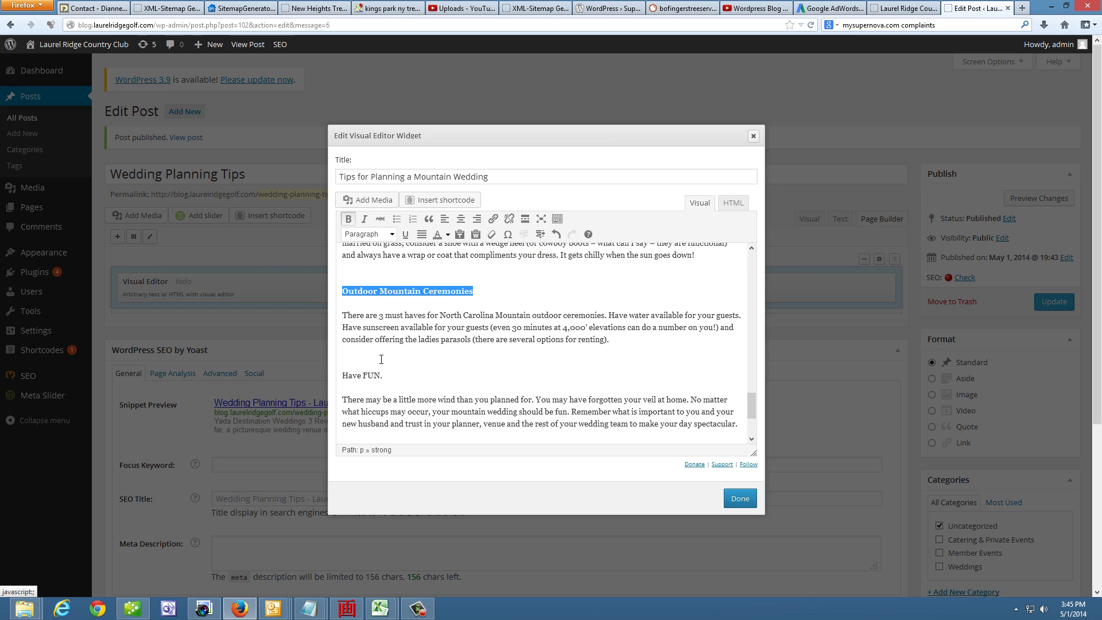
pyautogui.moveTo(385, 376); pyautogui.dragTo(322, 379)
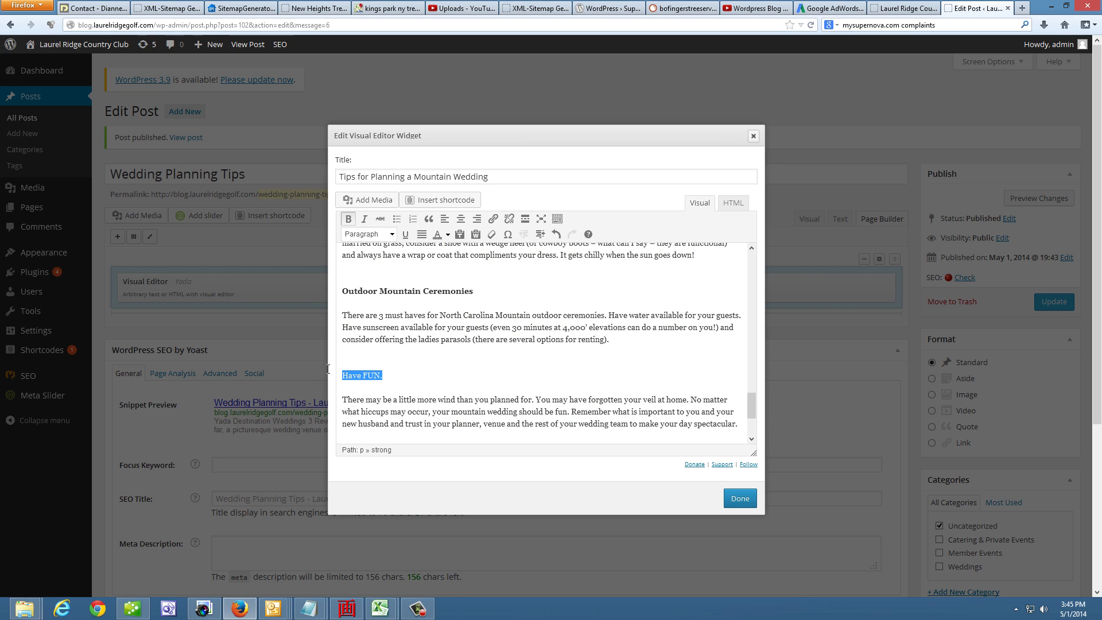
pyautogui.click(347, 220)
# Step: Check the end of the widget's text, then apply the widget changes and update the post
pyautogui.click(456, 345)
pyautogui.scroll(-3, 456, 344)
pyautogui.scroll(-1, 430, 357)
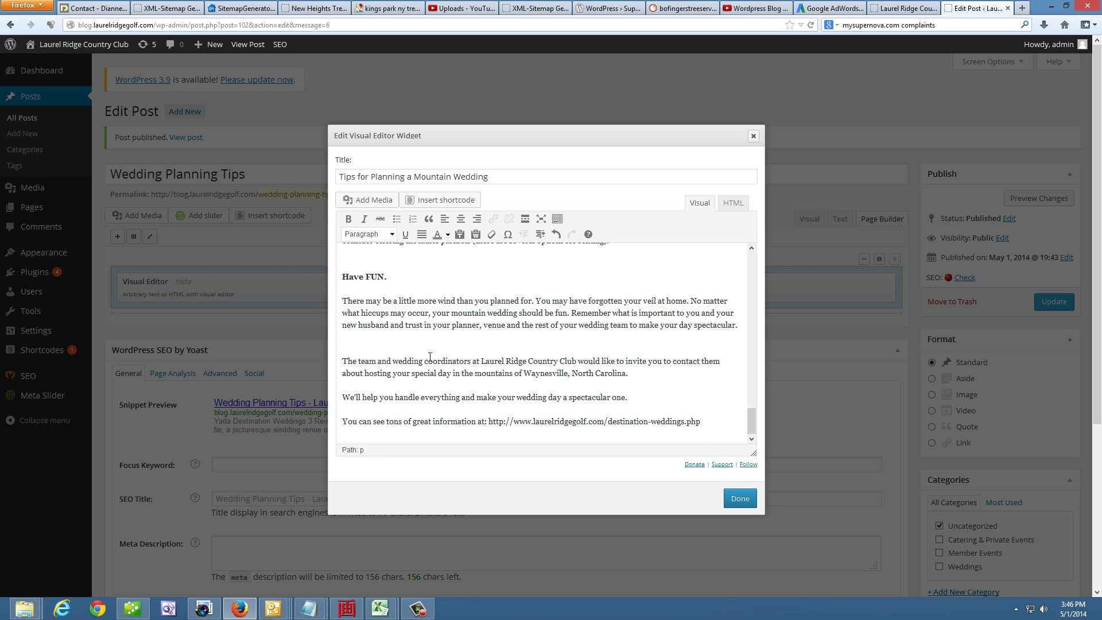
pyautogui.click(738, 504)
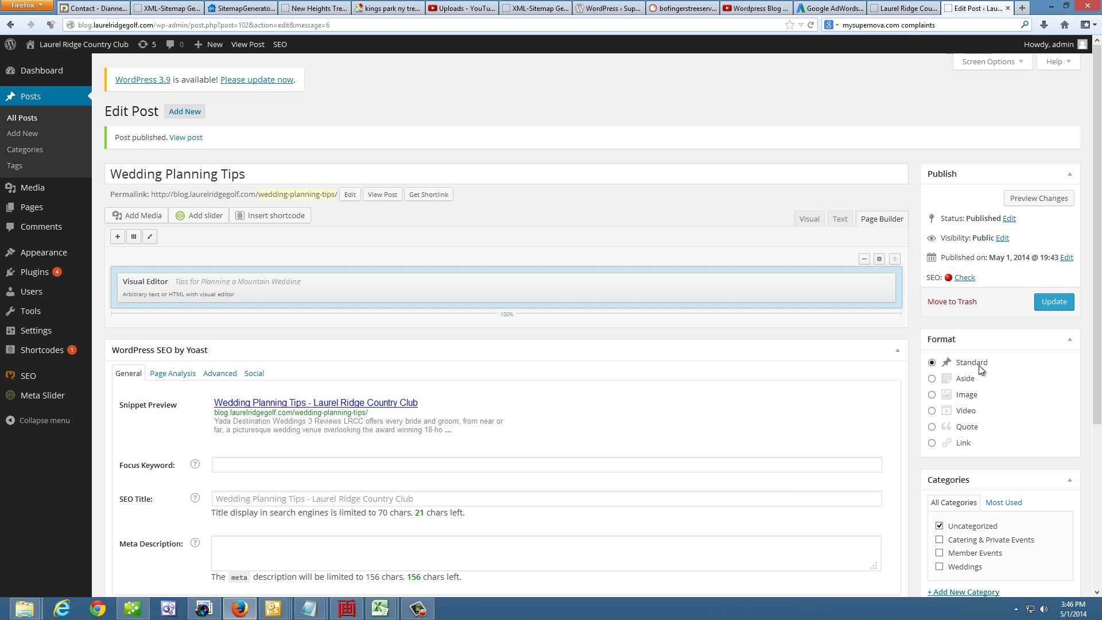
pyautogui.click(1052, 304)
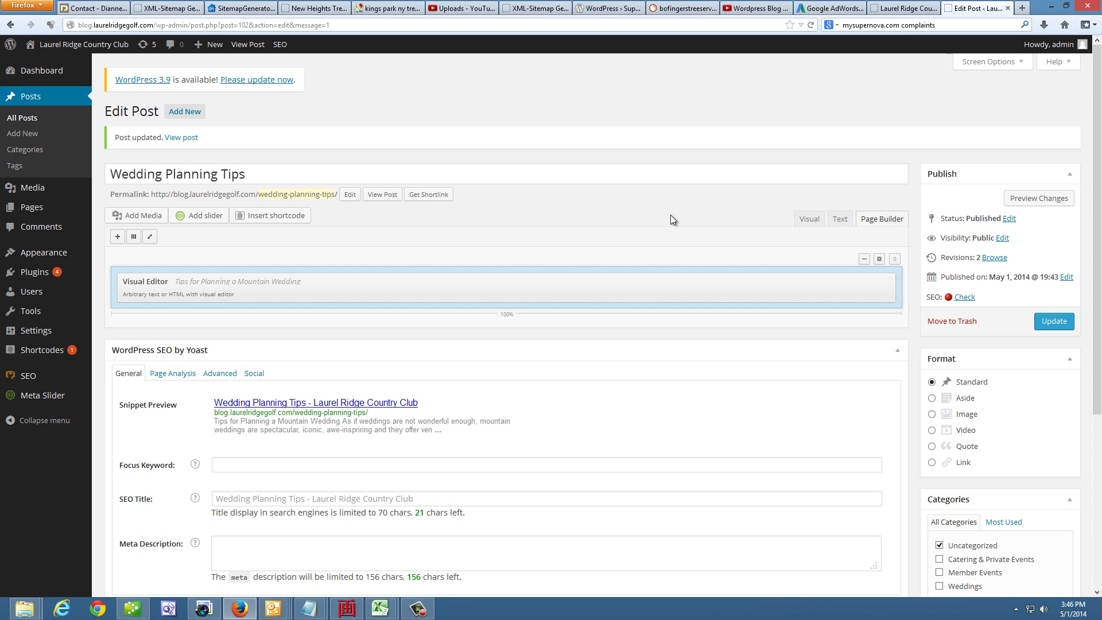
# Step: Reload the live blog page and examine how the "Wedding Planning Tips" post and its bold subheadings look
pyautogui.click(909, 9)
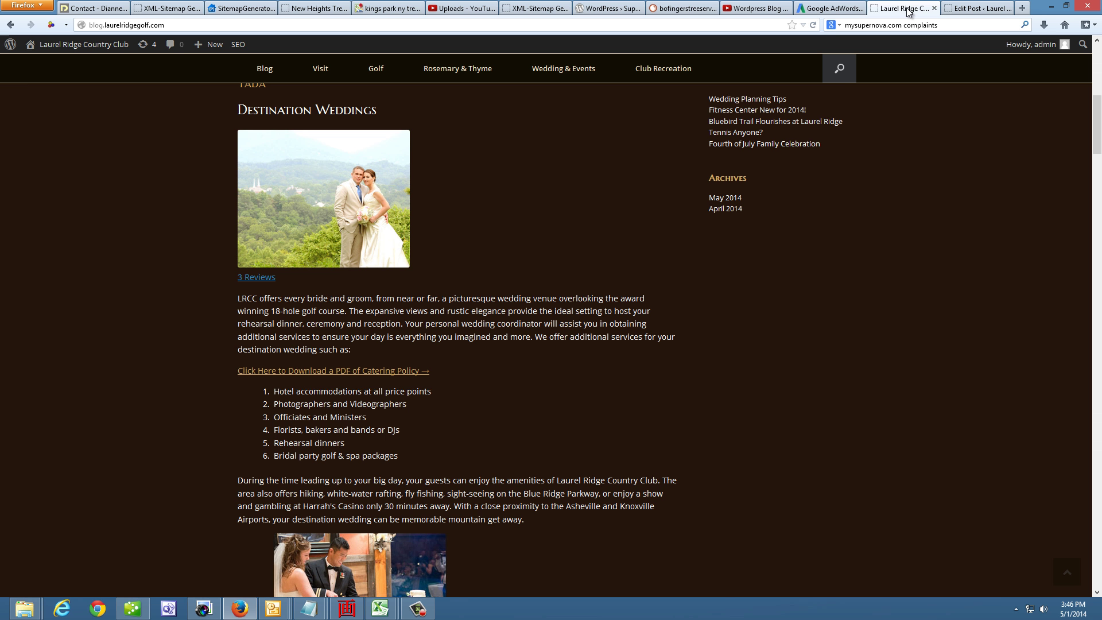
pyautogui.click(814, 25)
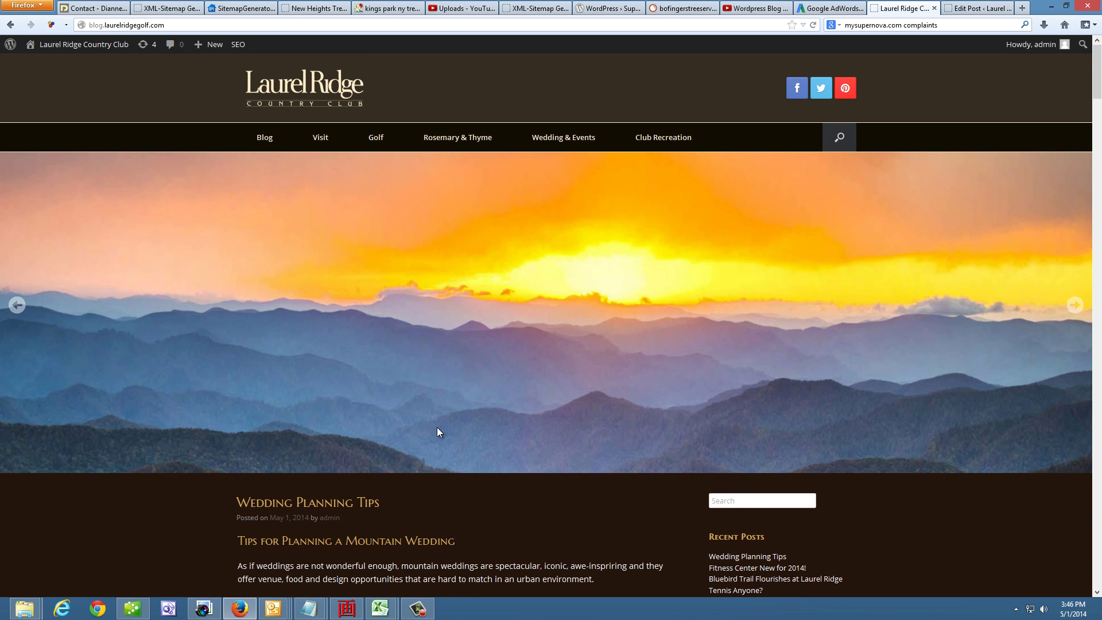
pyautogui.scroll(-3, 448, 414)
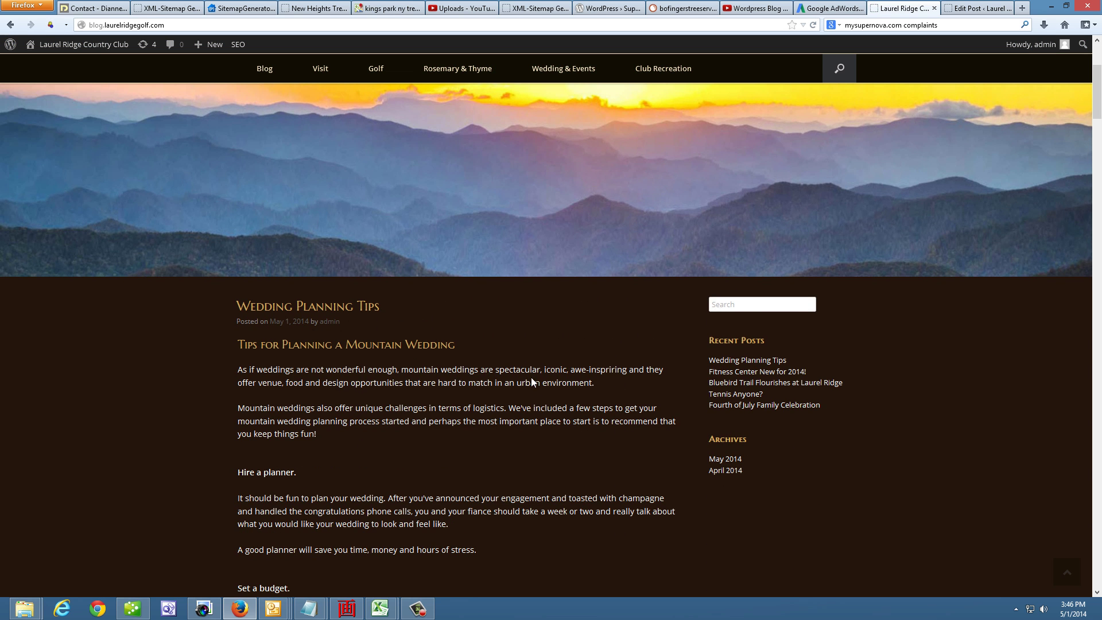
pyautogui.scroll(-2, 532, 377)
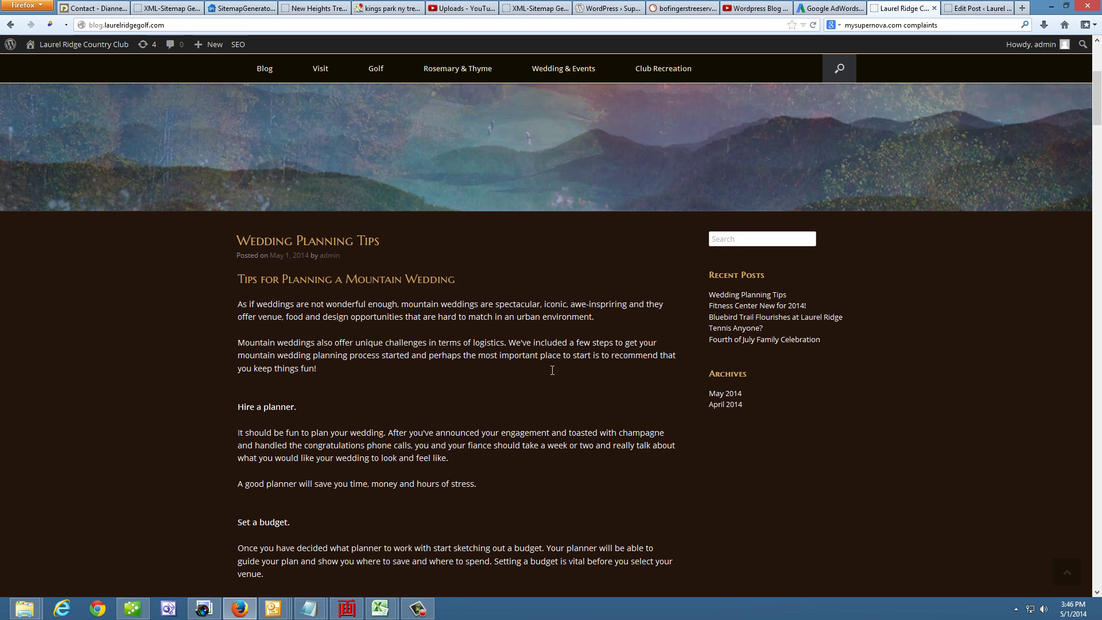
pyautogui.scroll(-2, 552, 368)
pyautogui.scroll(-2, 552, 360)
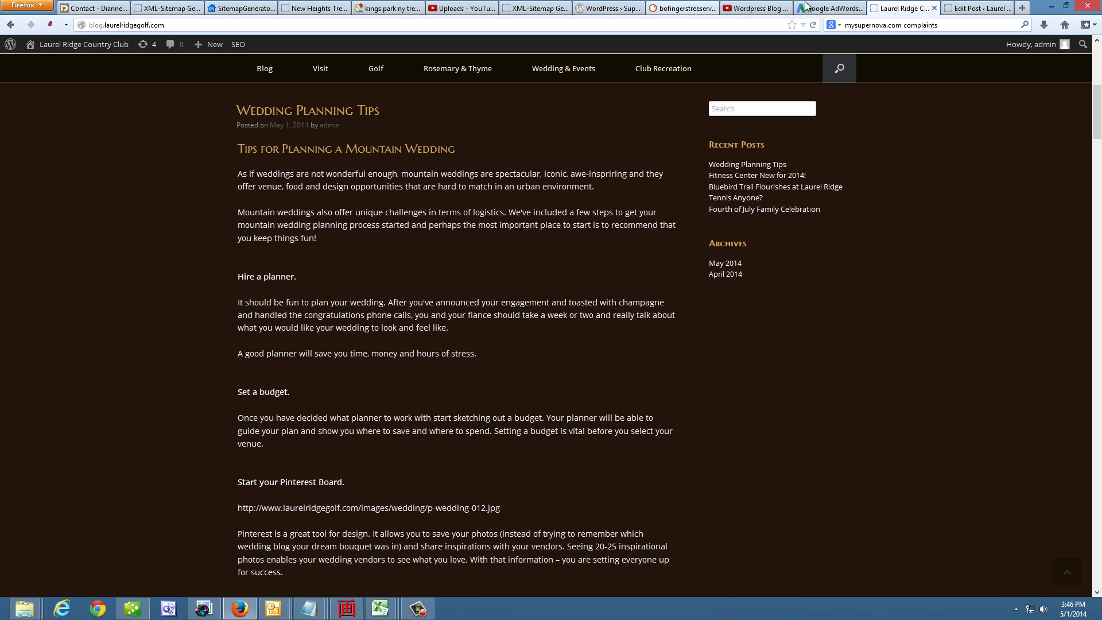
# Step: Return to the post being edited and reopen its "Tips for Planning a Mountain Wedding" Visual Editor widget
pyautogui.click(956, 7)
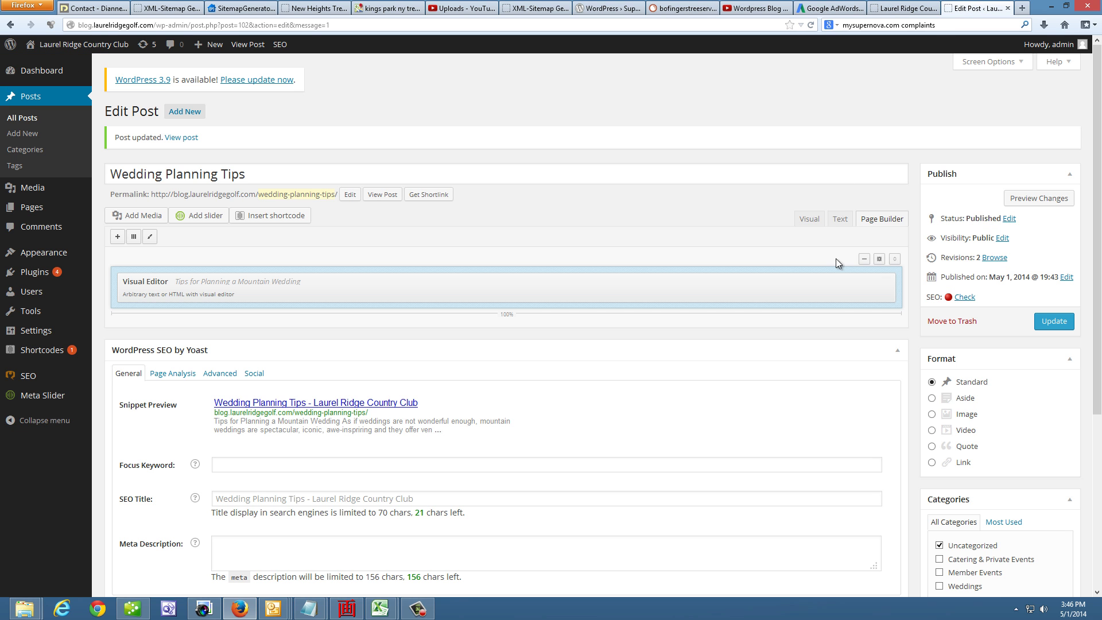
pyautogui.moveTo(820, 287)
pyautogui.click(822, 283)
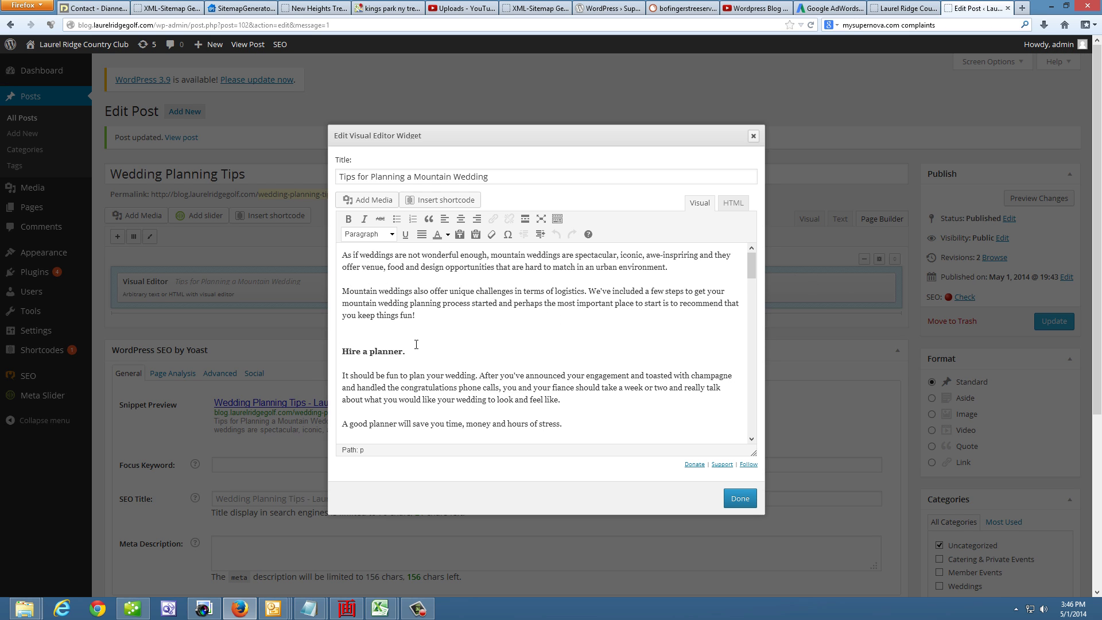
pyautogui.scroll(-2, 416, 344)
pyautogui.moveTo(415, 289); pyautogui.dragTo(319, 285)
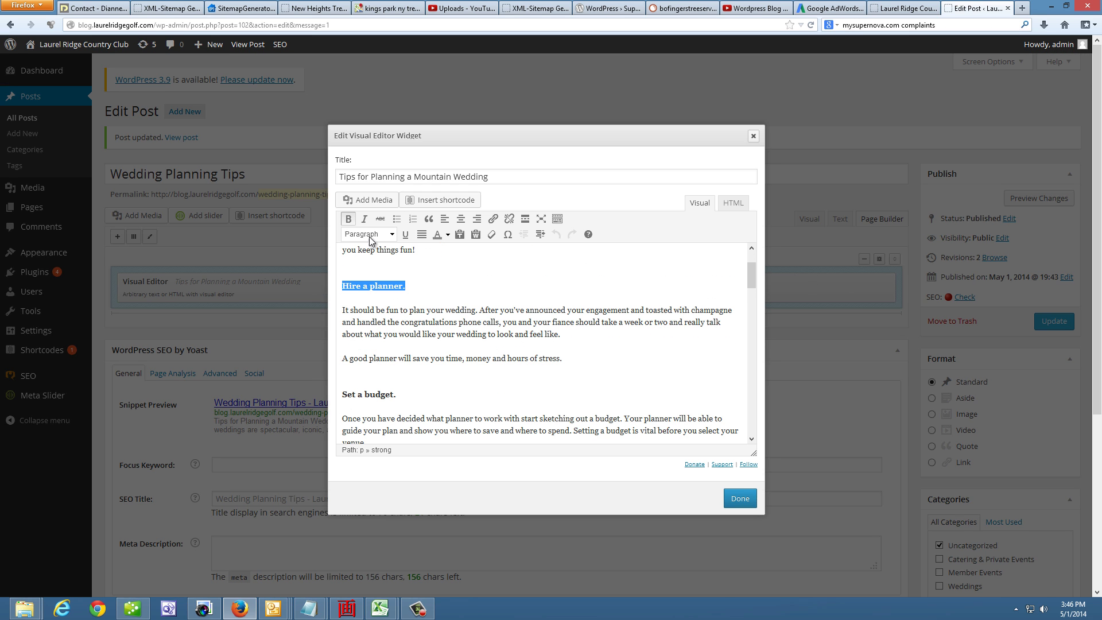
pyautogui.click(459, 236)
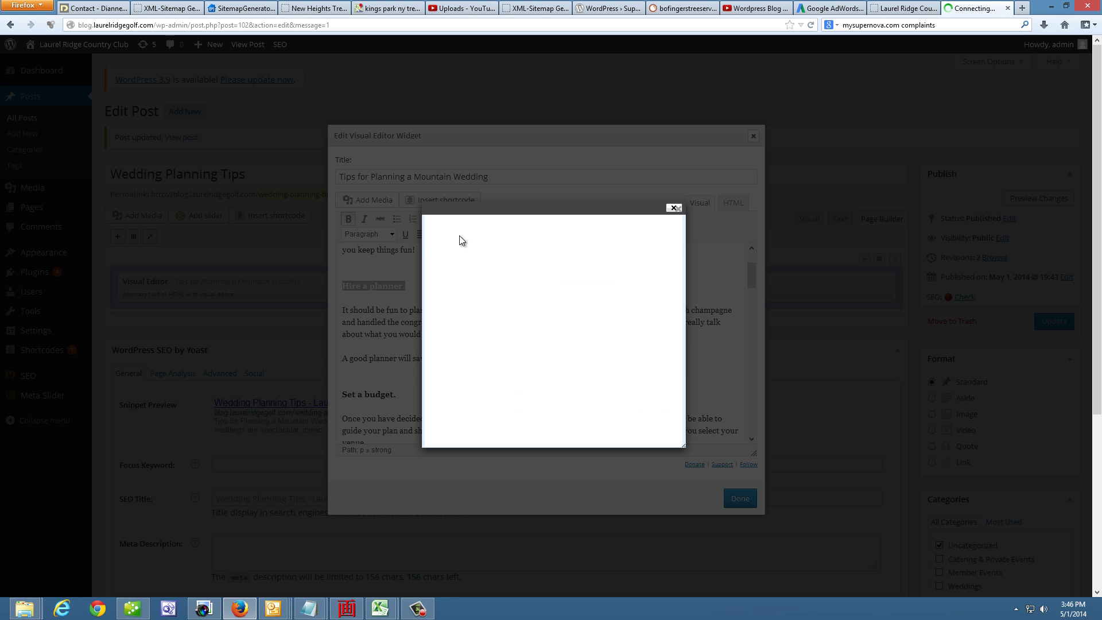
pyautogui.click(674, 206)
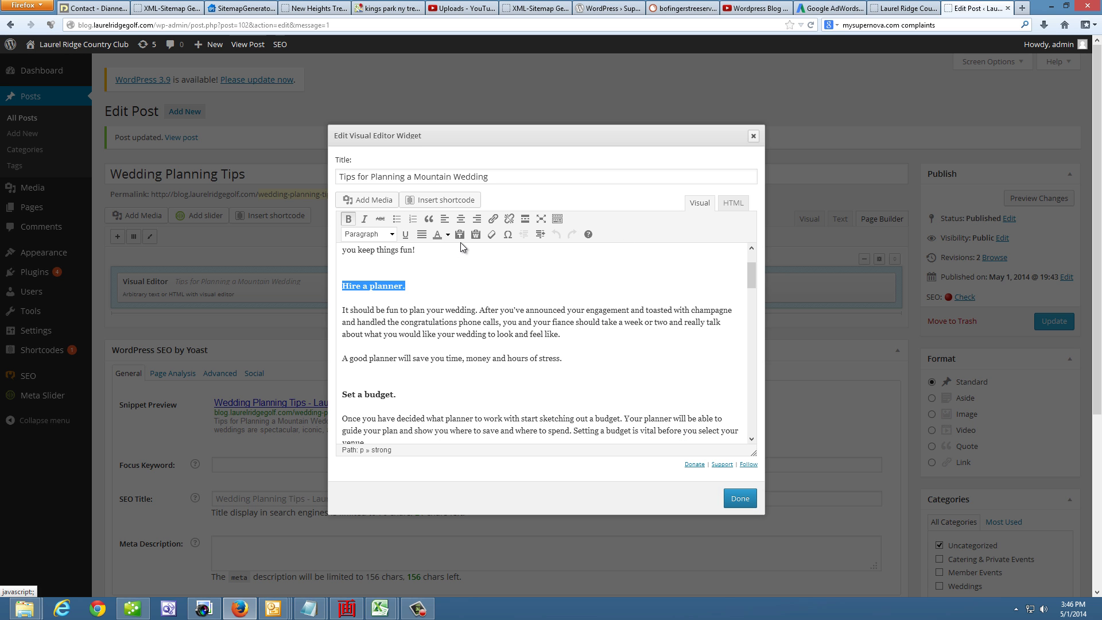
pyautogui.click(440, 290)
# Step: In the widget's HTML source, put "Hire a planner." on a new line and replace its strong tags with h2 tags
pyautogui.click(733, 203)
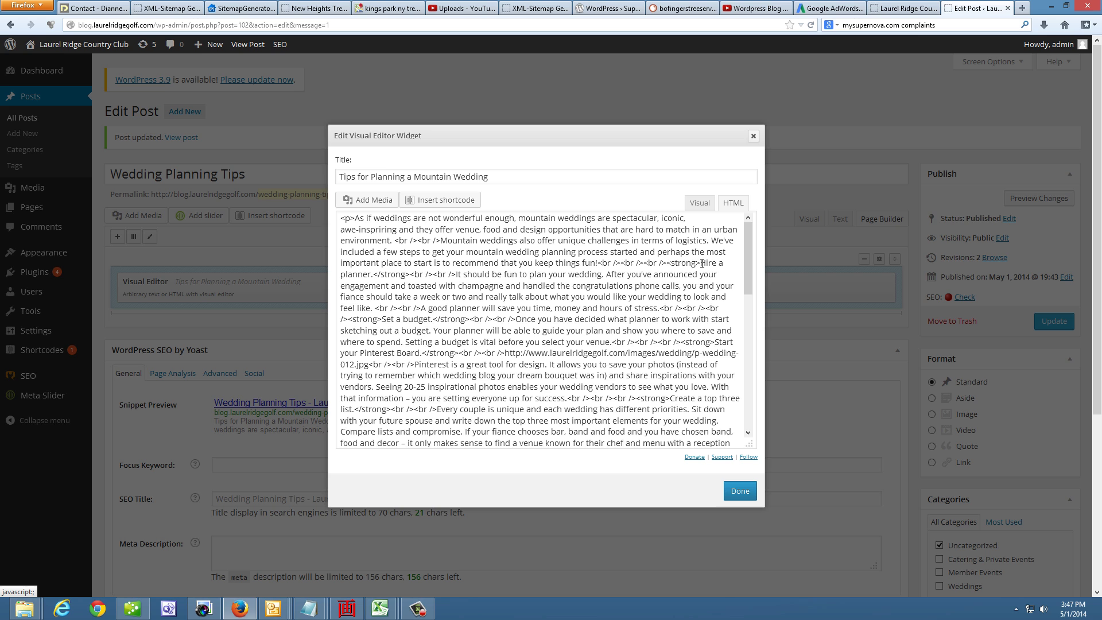
pyautogui.click(668, 263)
pyautogui.press('Return')
pyautogui.press('Return')
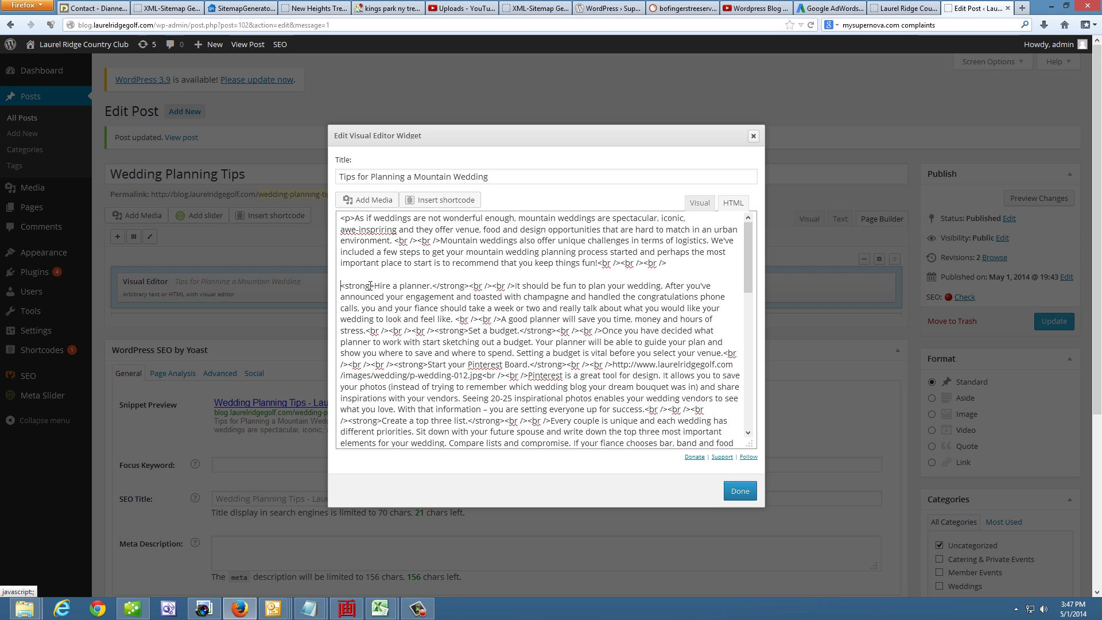
pyautogui.moveTo(371, 287); pyautogui.dragTo(346, 288)
pyautogui.write('h2')
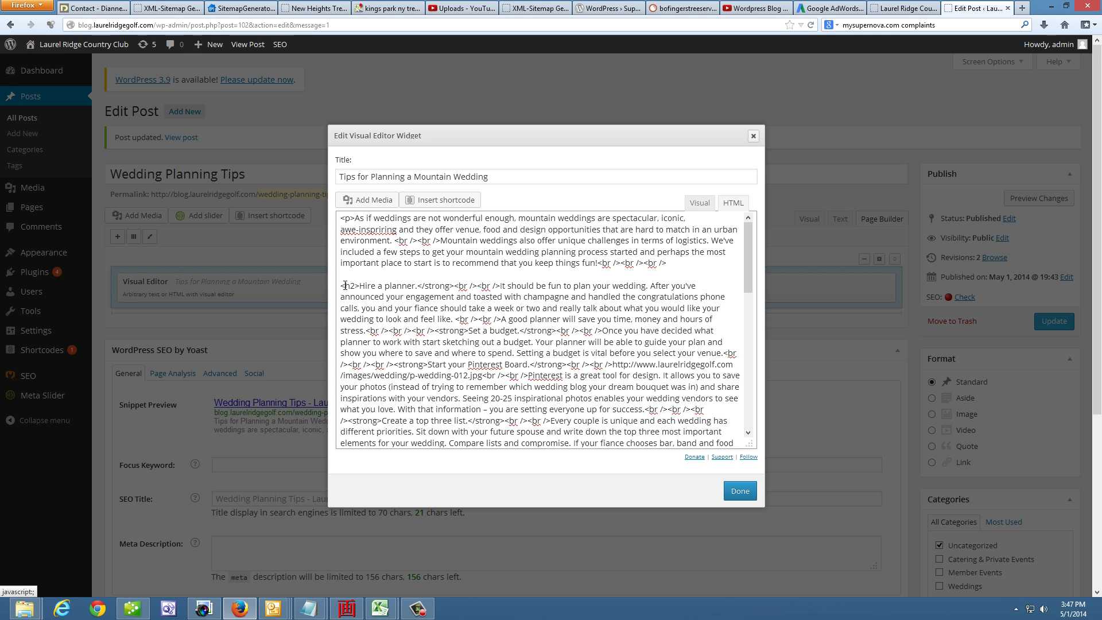
pyautogui.moveTo(450, 286); pyautogui.dragTo(424, 286)
pyautogui.write('h')
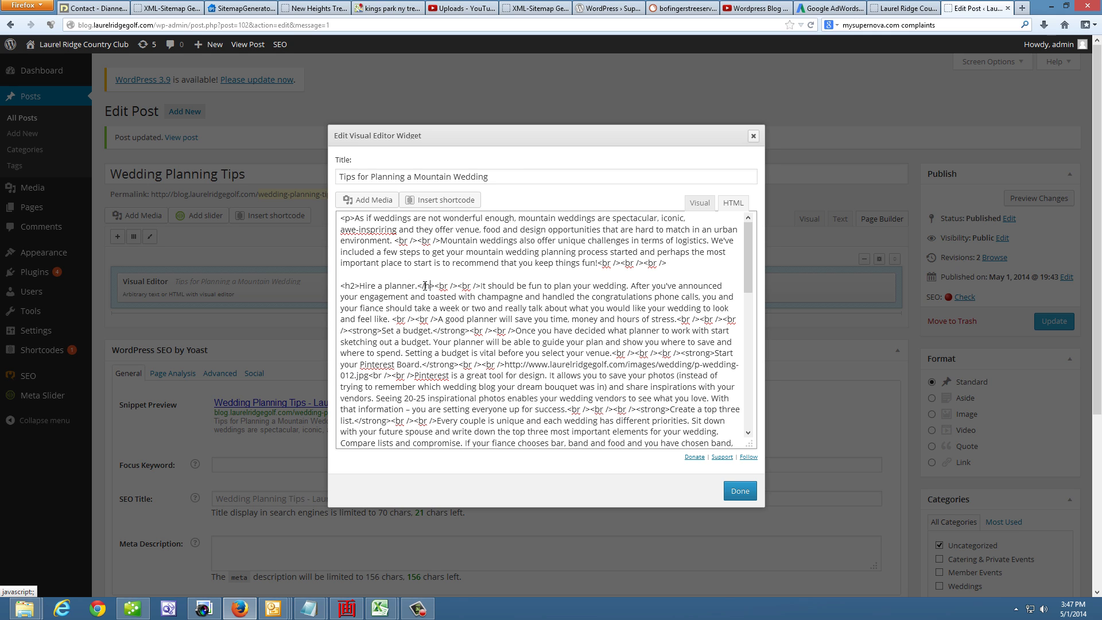
pyautogui.write('2')
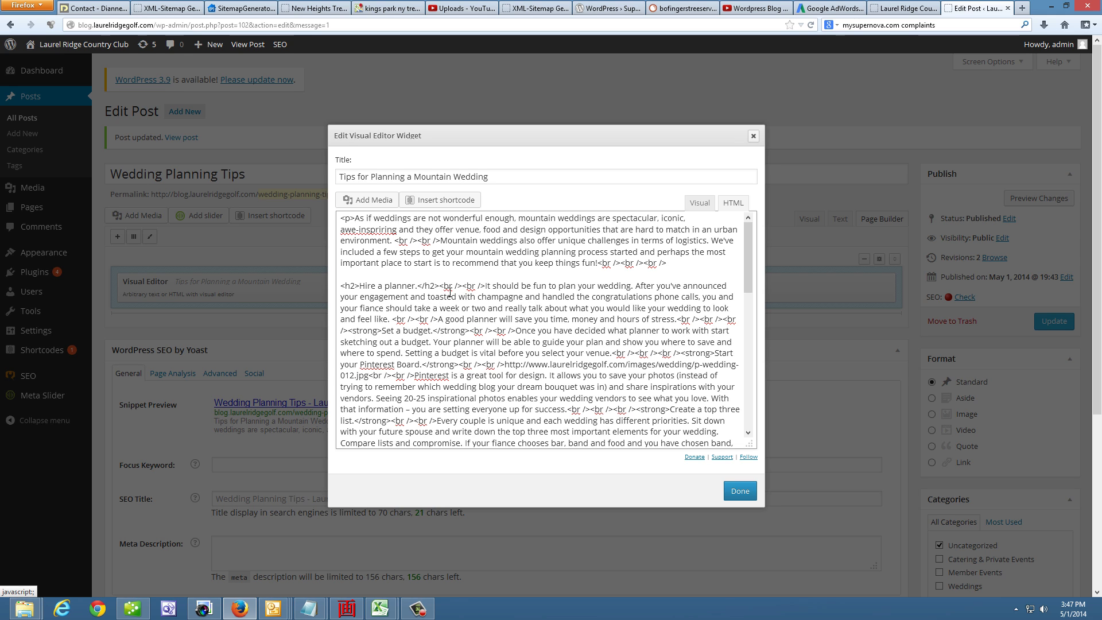
# Step: Remove the blank space below the "Hire a planner." heading in the visual view of the widget
pyautogui.click(705, 205)
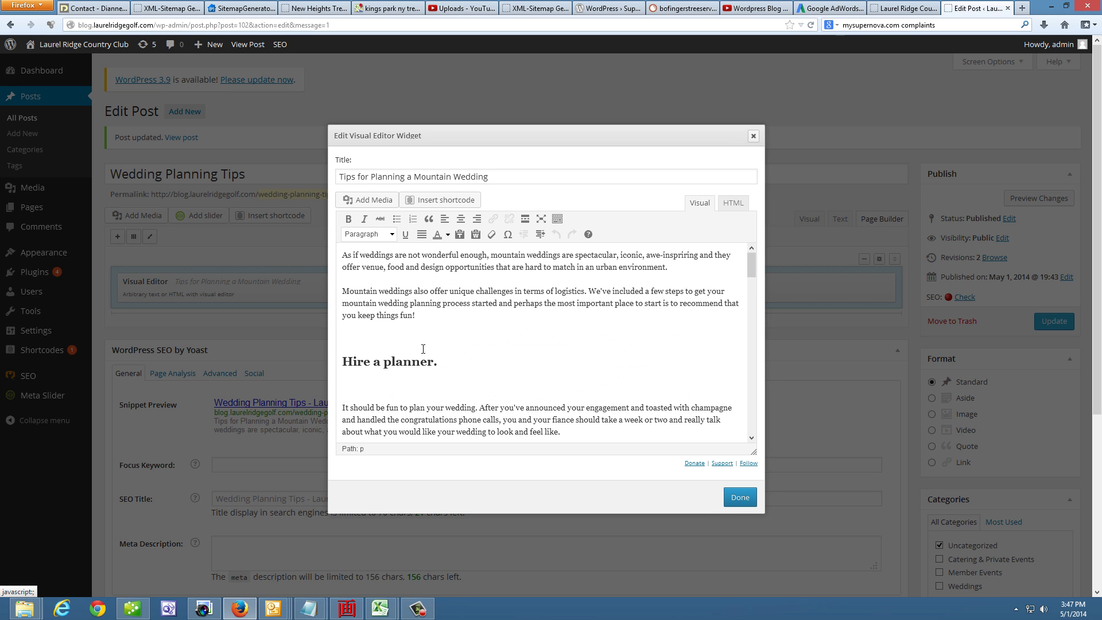
pyautogui.click(443, 361)
pyautogui.hotkey('shift', 'Home')
pyautogui.press('Down')
pyautogui.press('BackSpace')
pyautogui.press('BackSpace')
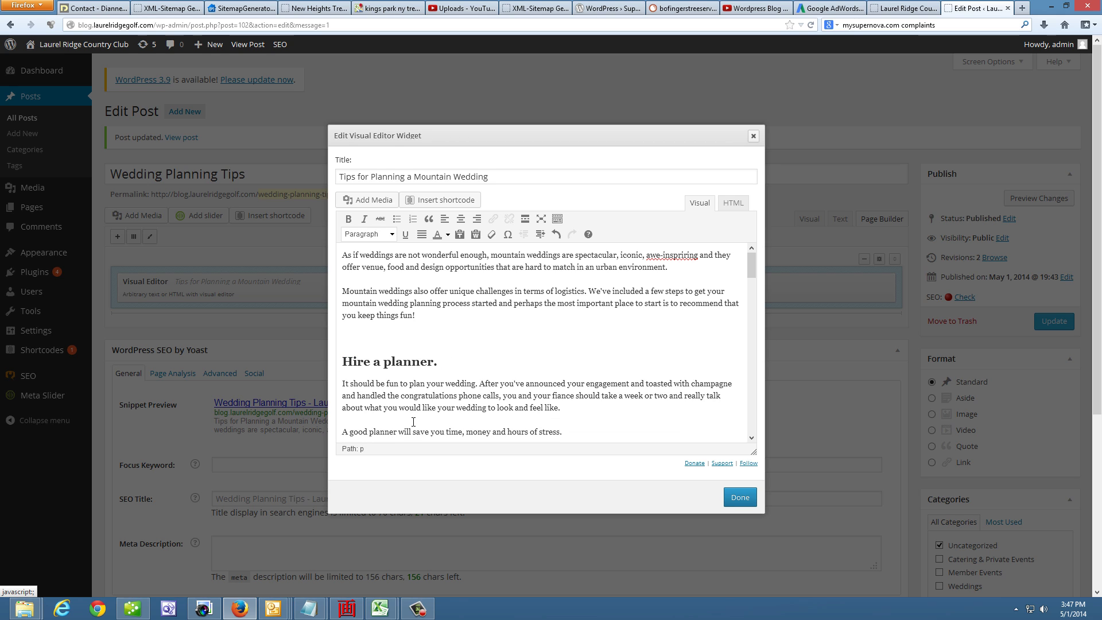
# Step: Update the post with the widget changes and reload the live blog page to check the "Hire a planner." heading
pyautogui.scroll(-2, 489, 386)
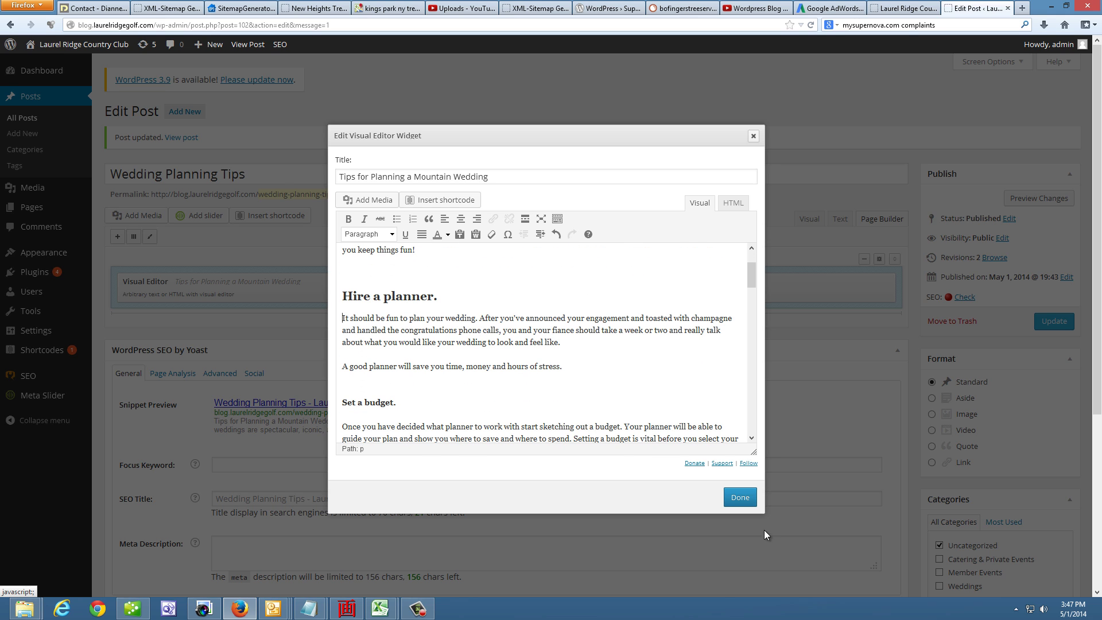
pyautogui.click(740, 497)
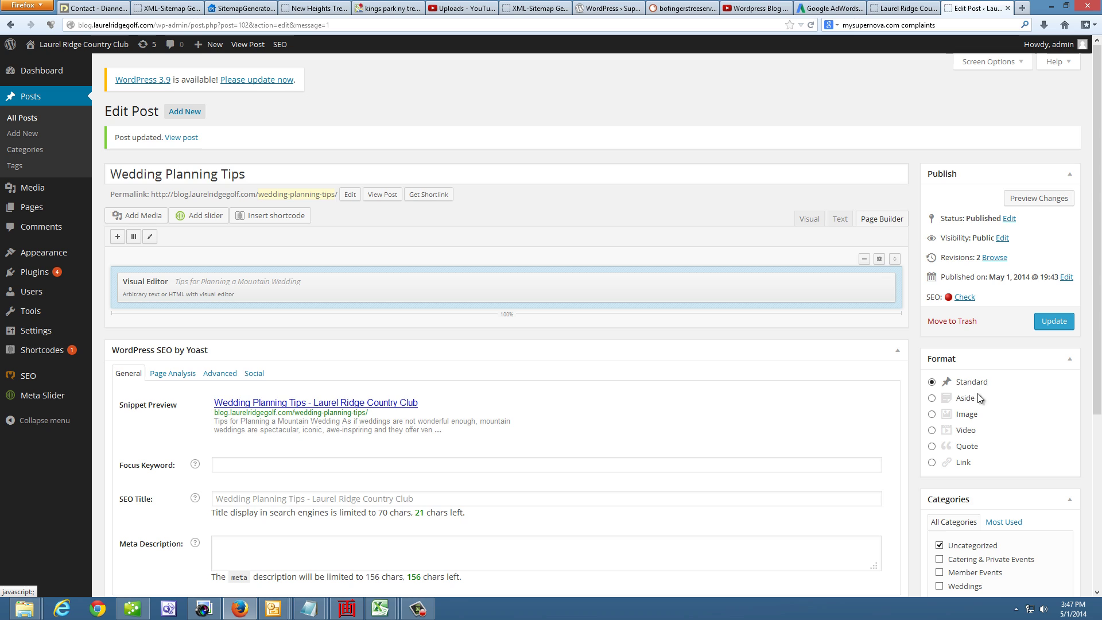
pyautogui.click(1056, 320)
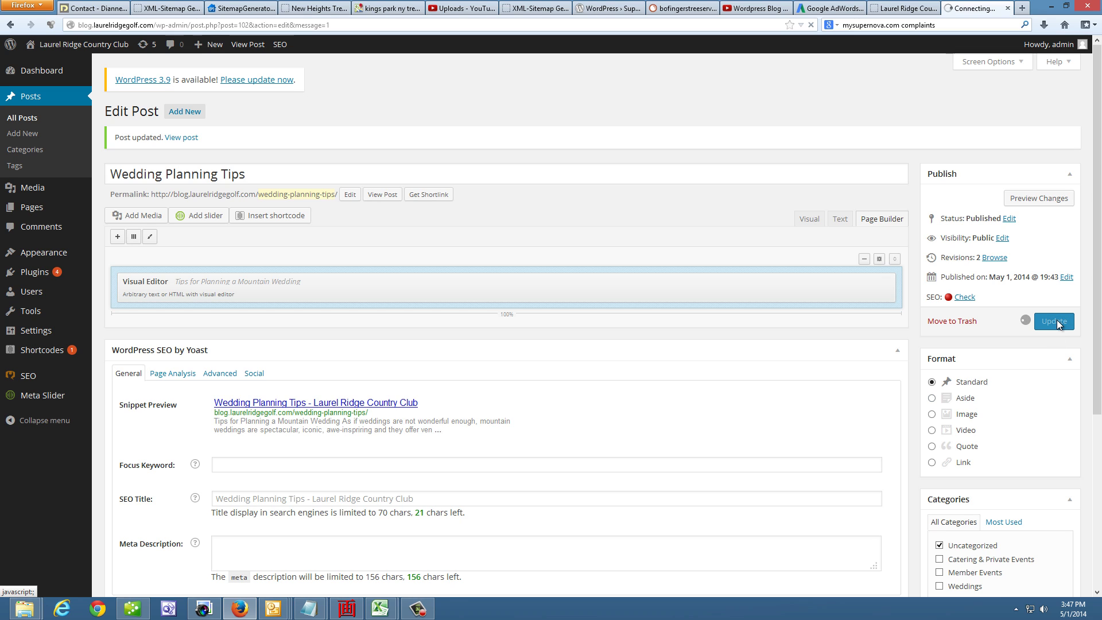
pyautogui.click(913, 9)
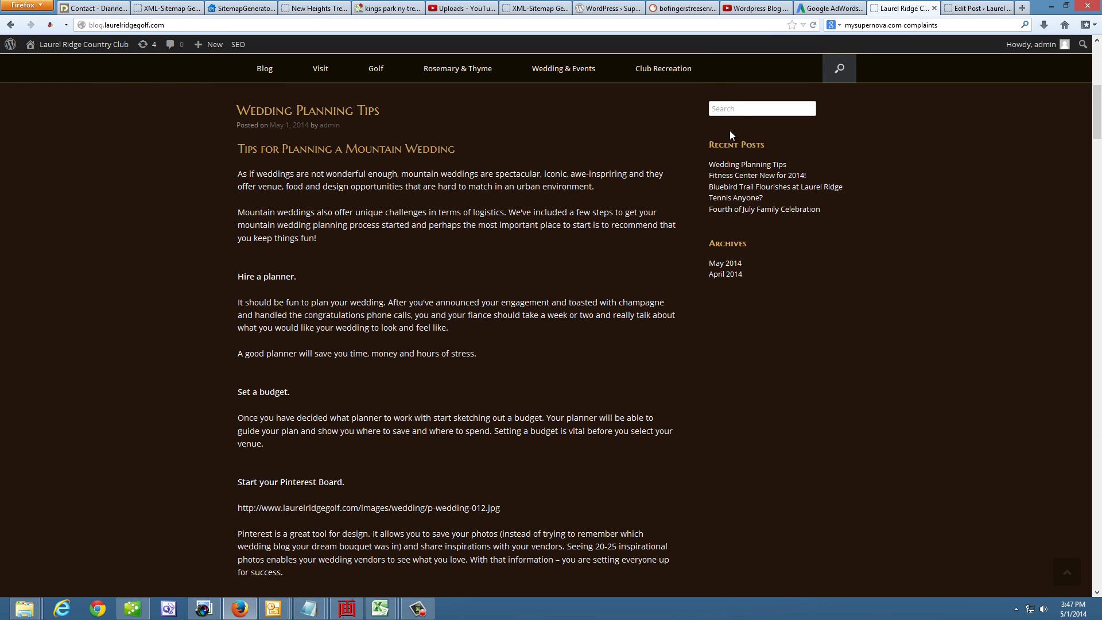
pyautogui.click(812, 25)
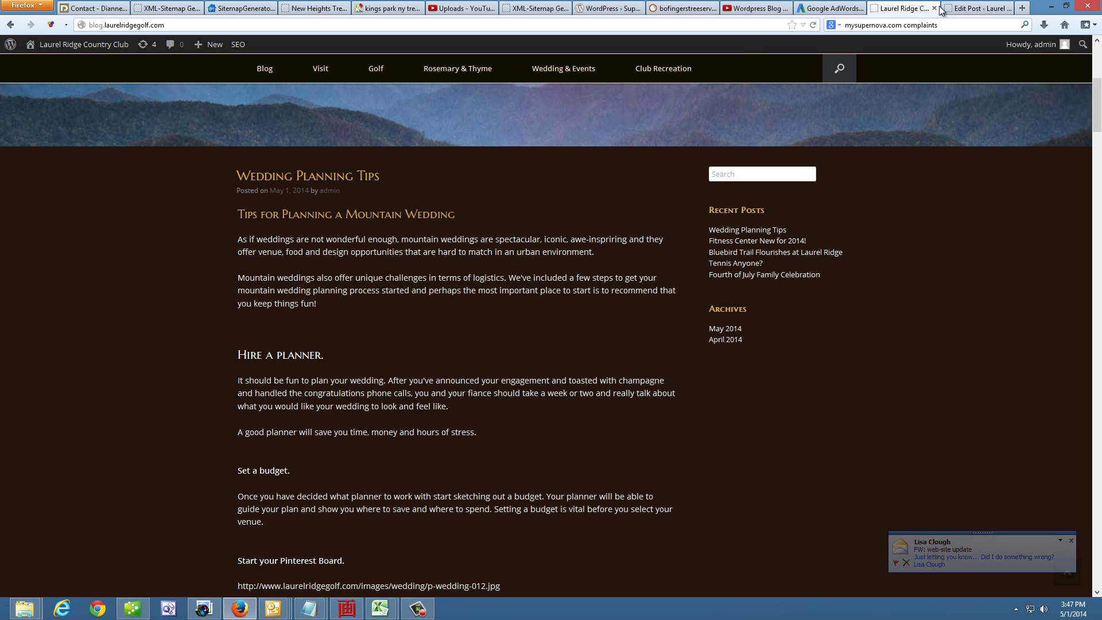
# Step: Return to the post being edited and reopen its Visual Editor widget at the "Set a budget." subheading
pyautogui.click(964, 10)
pyautogui.moveTo(821, 284)
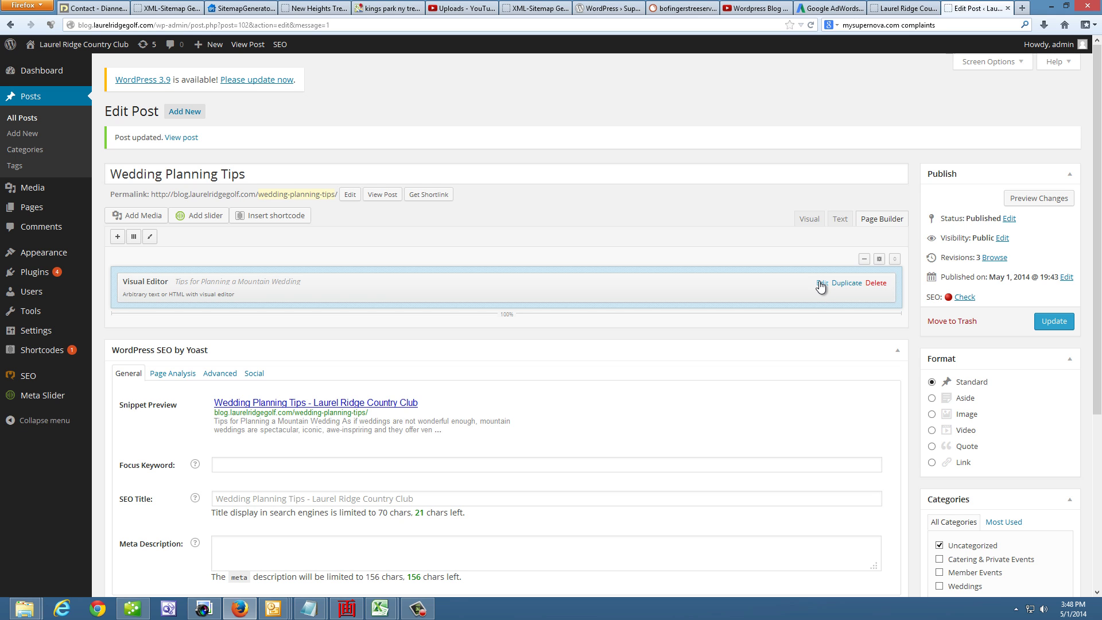
pyautogui.click(823, 283)
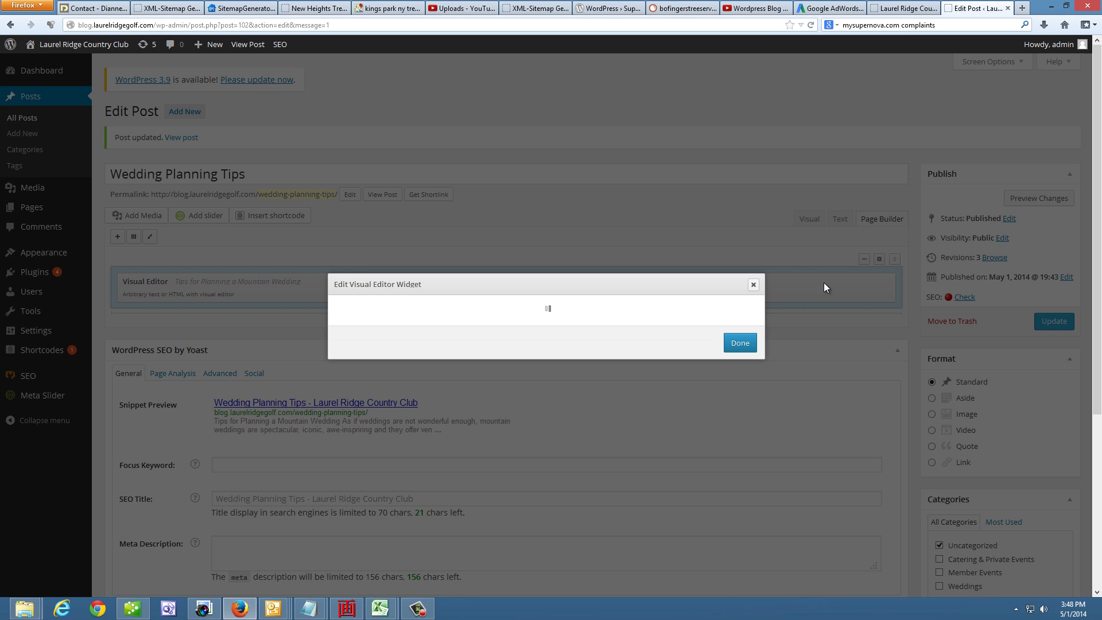
pyautogui.scroll(-4, 476, 349)
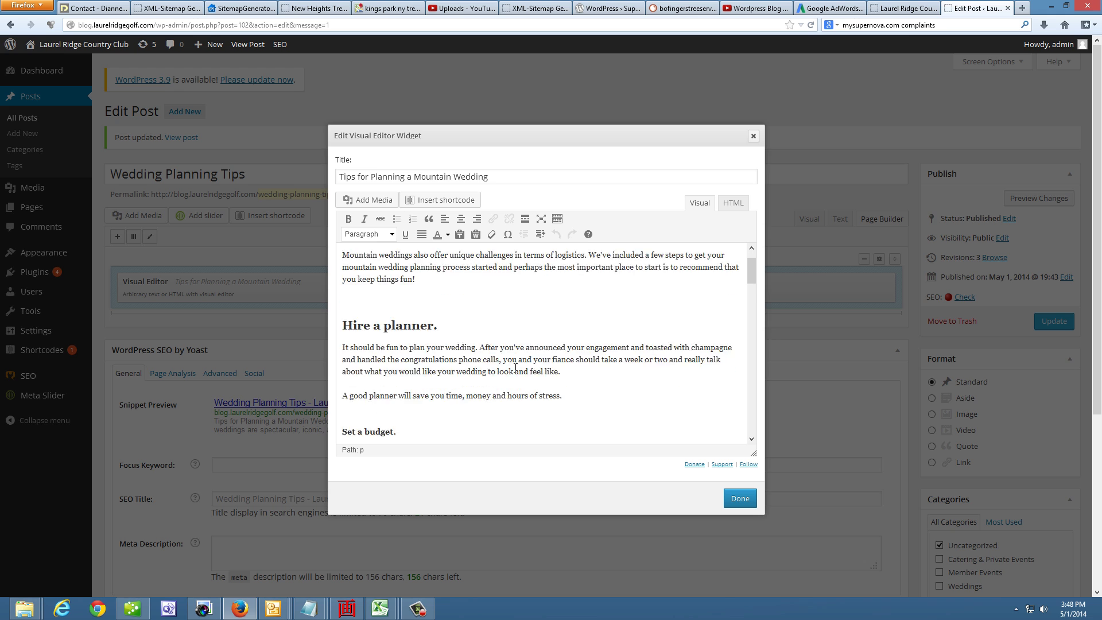
pyautogui.scroll(2, 465, 352)
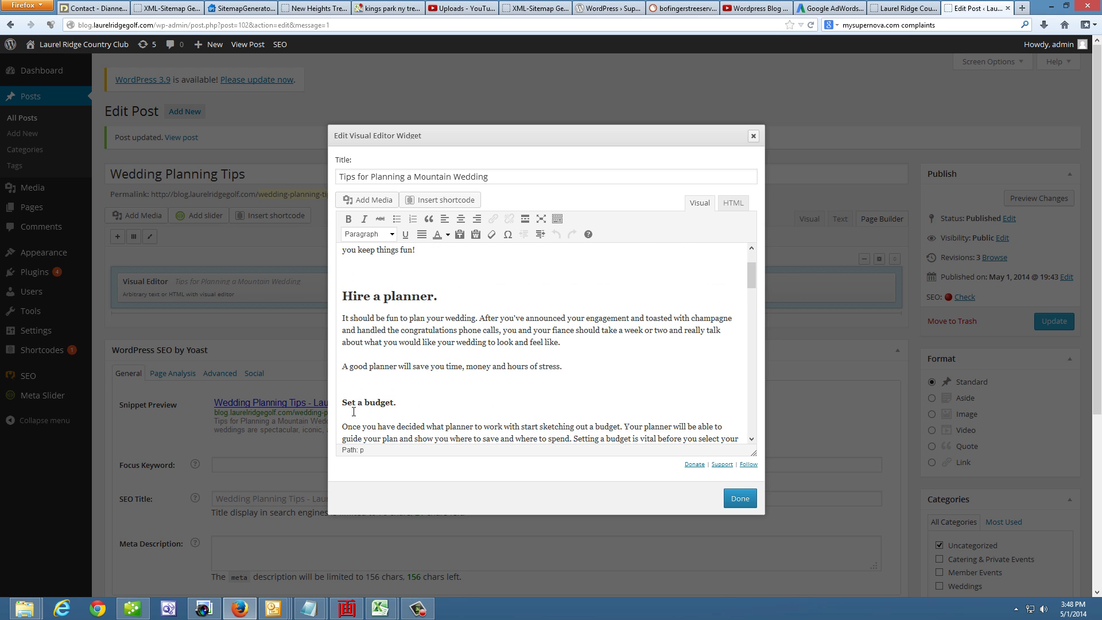
# Step: In the widget's HTML source, replace the strong tags around "Set a budget." with h2 tags
pyautogui.click(733, 202)
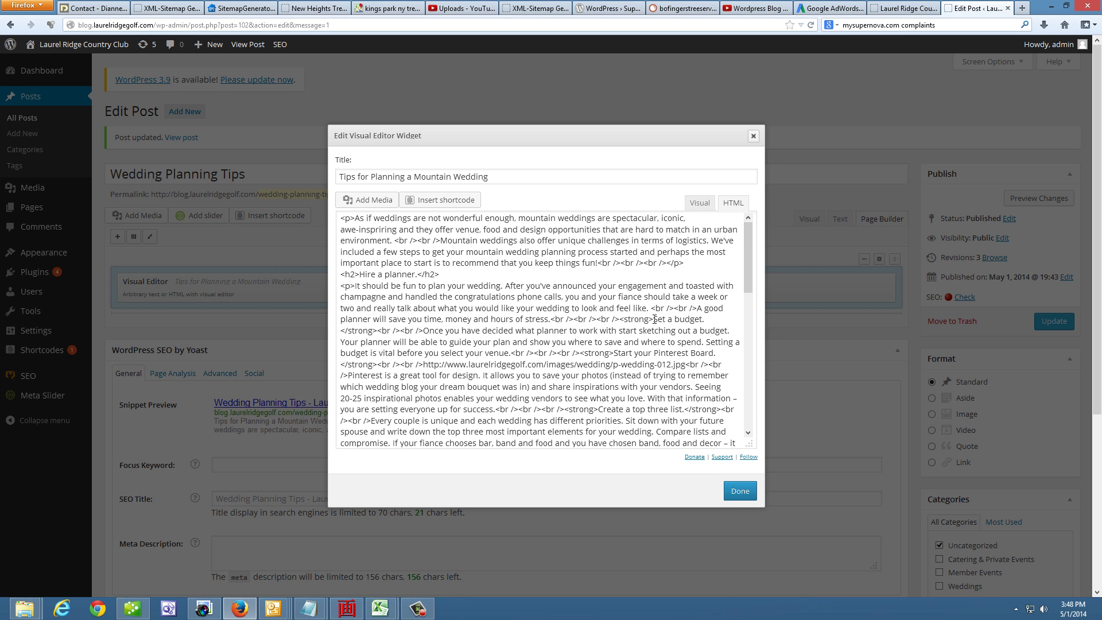
pyautogui.click(654, 319)
pyautogui.moveTo(649, 319); pyautogui.dragTo(624, 320)
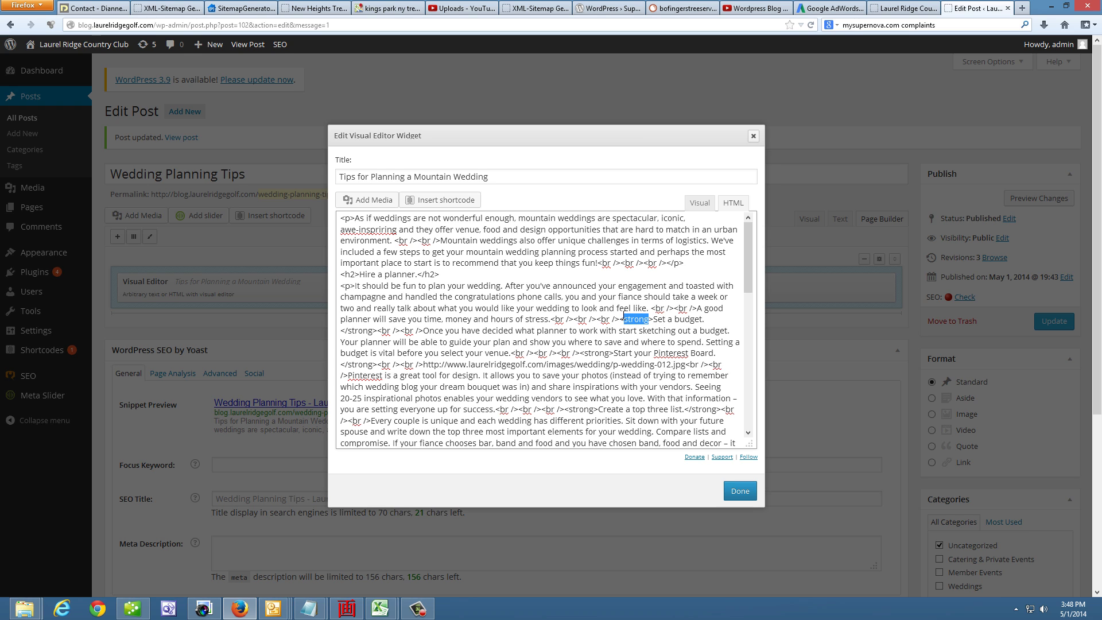
pyautogui.write('h2')
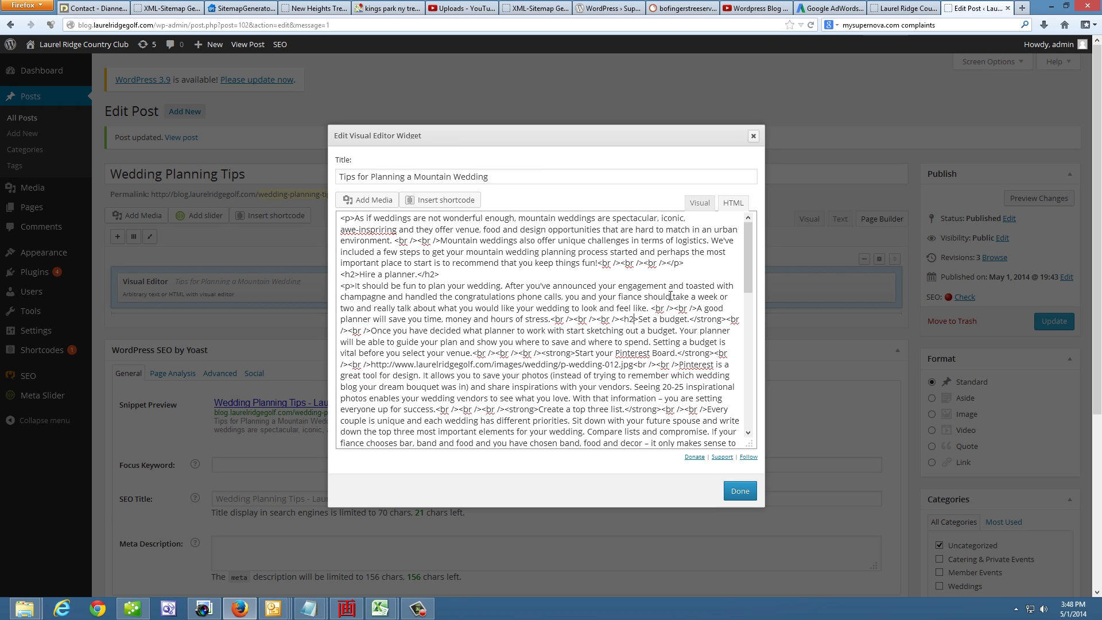
pyautogui.moveTo(720, 319); pyautogui.dragTo(698, 320)
pyautogui.write('h2')
# Step: Remove the blank space below the "Set a budget." heading in the widget's visual view
pyautogui.click(700, 203)
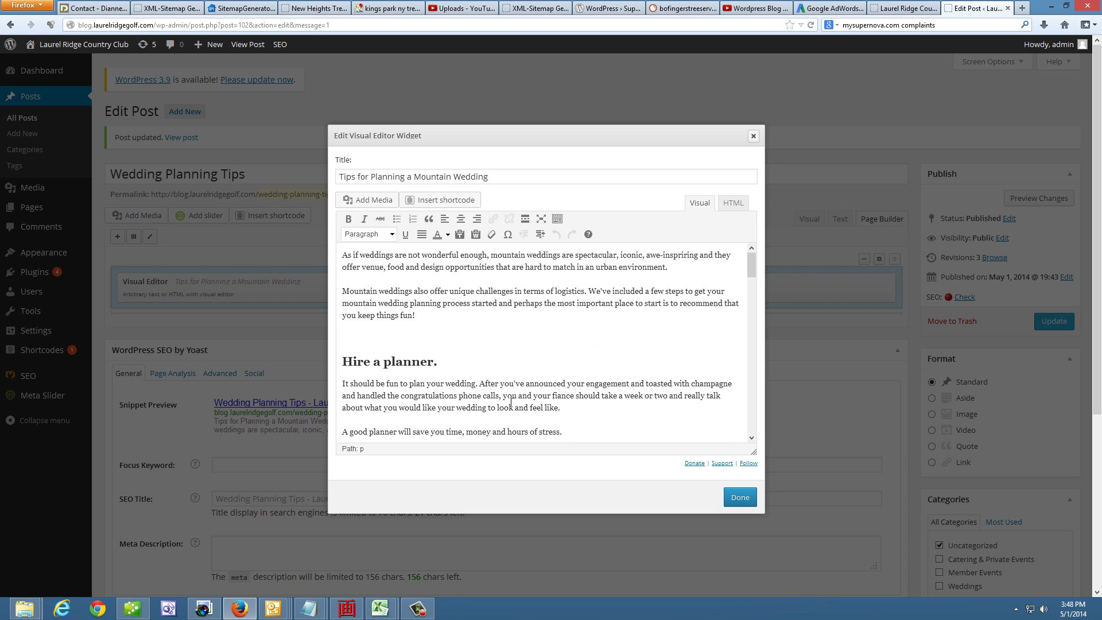
pyautogui.scroll(-4, 496, 386)
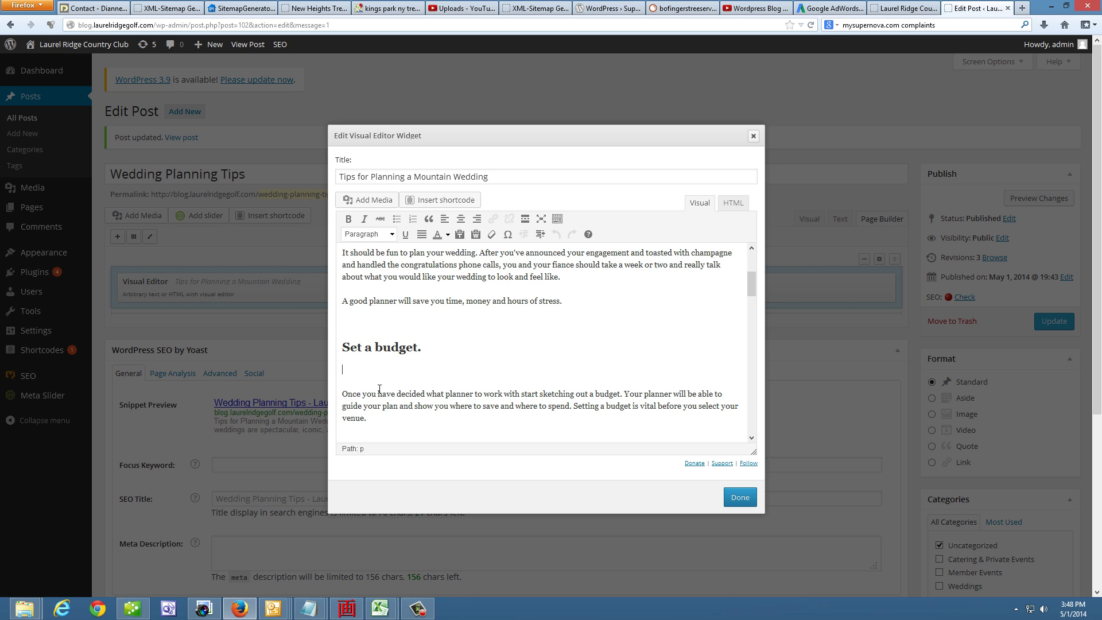
pyautogui.press('Delete')
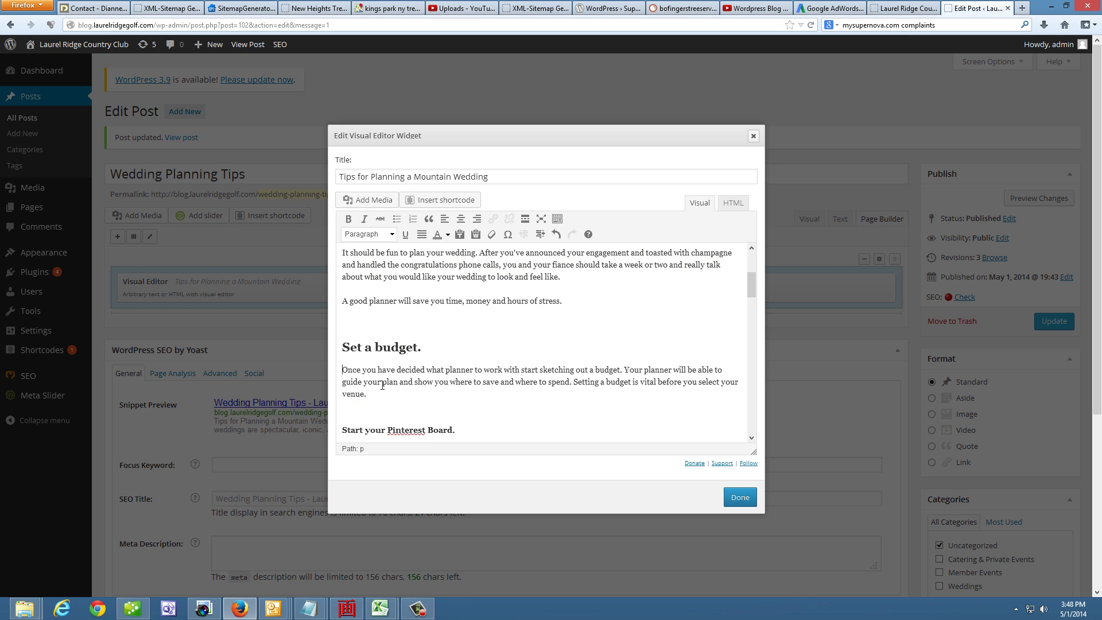
pyautogui.scroll(4, 453, 370)
# Step: Copy the "Set a budget." heading and paste it on a new line below "Start your Pinterest Board."
pyautogui.scroll(-6, 424, 372)
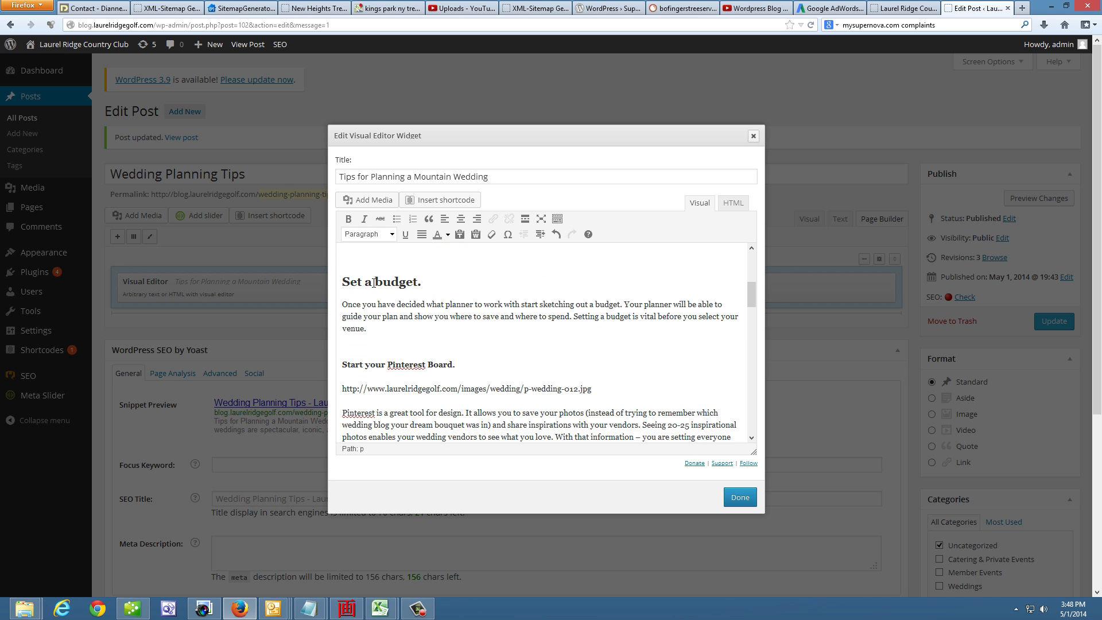
pyautogui.tripleClick(374, 282)
pyautogui.rightClick(374, 281)
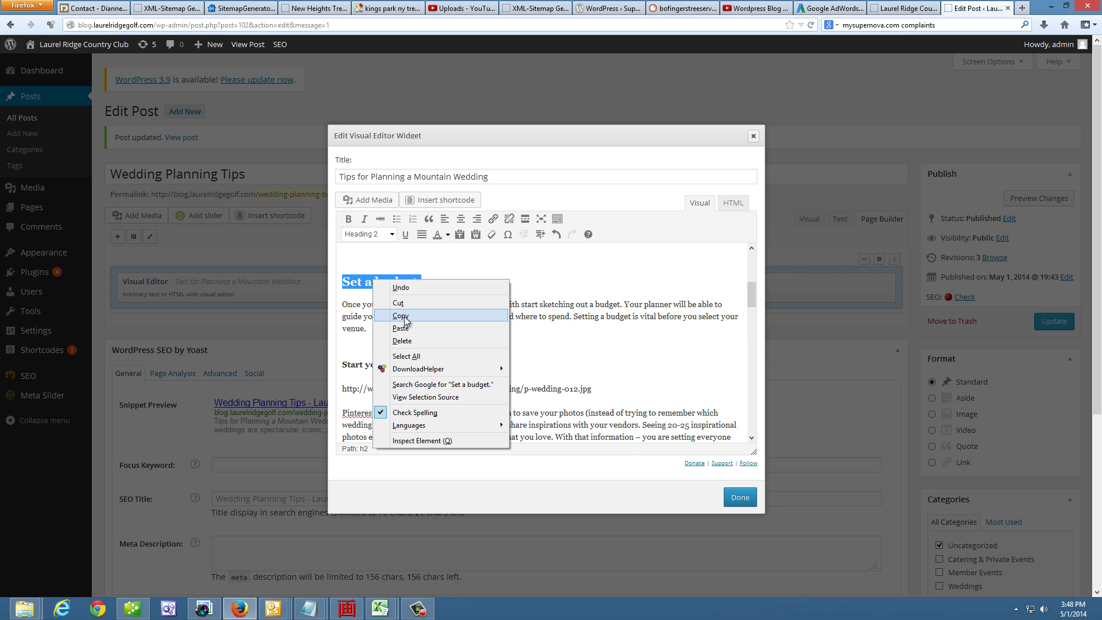
pyautogui.click(404, 316)
pyautogui.click(460, 365)
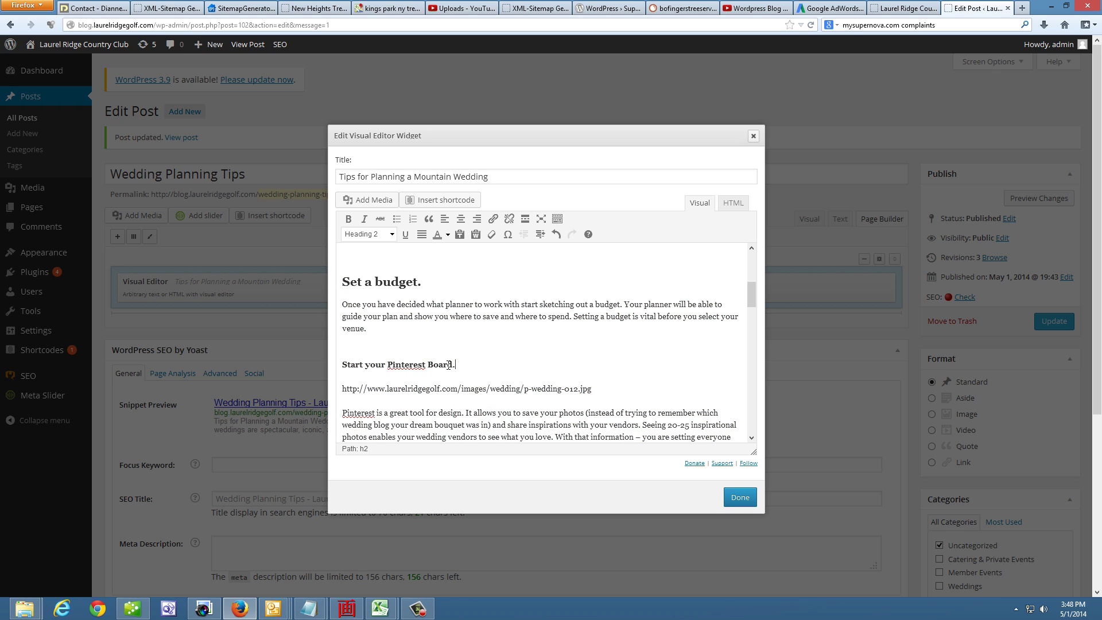
pyautogui.press('Return')
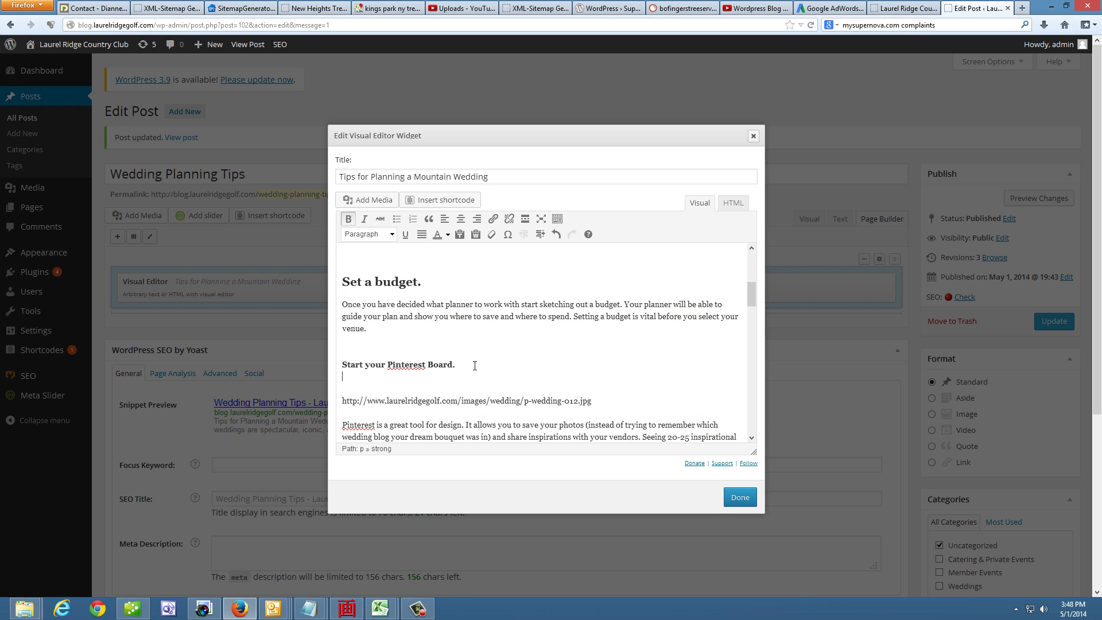
pyautogui.hotkey('ctrl', 'v')
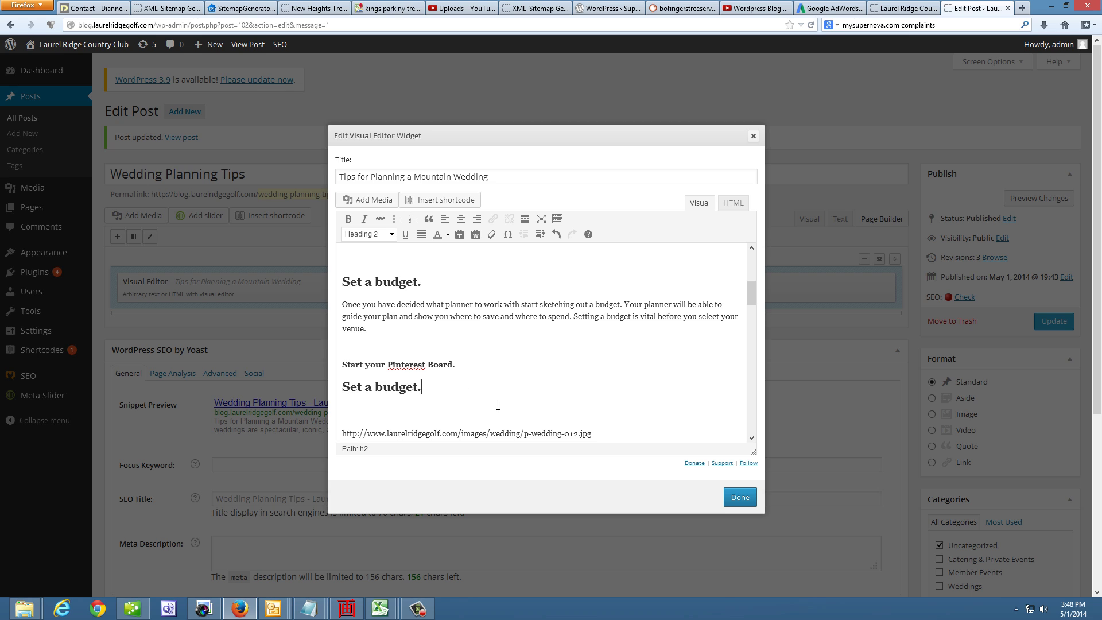
# Step: Reword the pasted heading as "Start Your Pinterest Board."
pyautogui.press('BackSpace')
pyautogui.press('BackSpace')
pyautogui.press('BackSpace')
pyautogui.press('BackSpace')
pyautogui.press('BackSpace')
pyautogui.press('BackSpace')
pyautogui.press('BackSpace')
pyautogui.press('BackSpace')
pyautogui.press('BackSpace')
pyautogui.press('BackSpace')
pyautogui.press('BackSpace')
pyautogui.press('BackSpace')
pyautogui.write('tart Your Pinte')
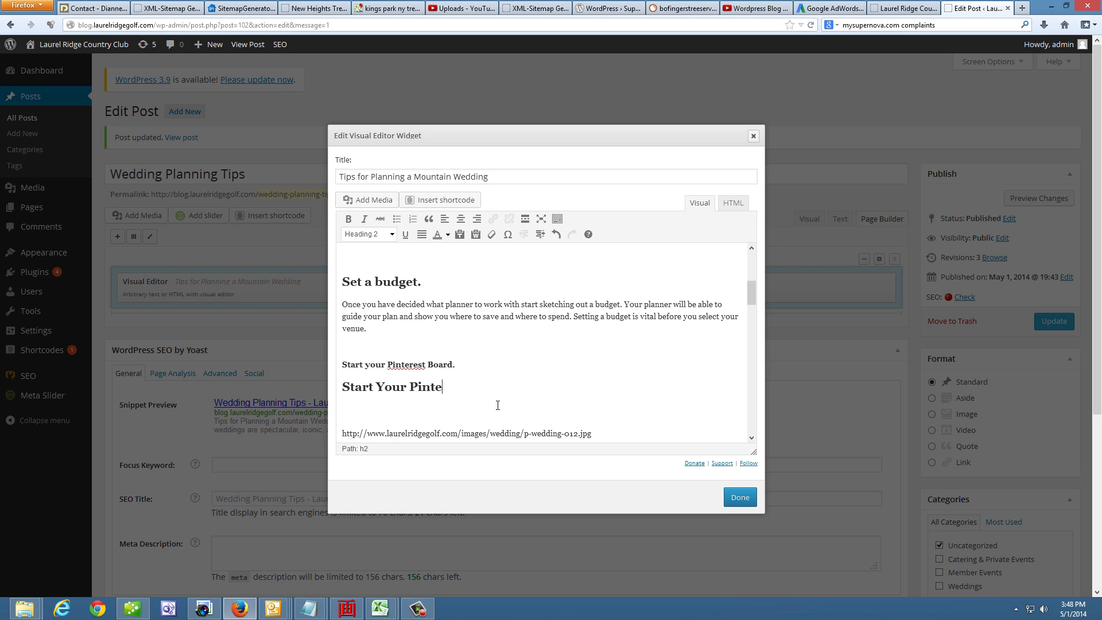
pyautogui.write('rest Board.')
pyautogui.hotkey('ctrl', '7')
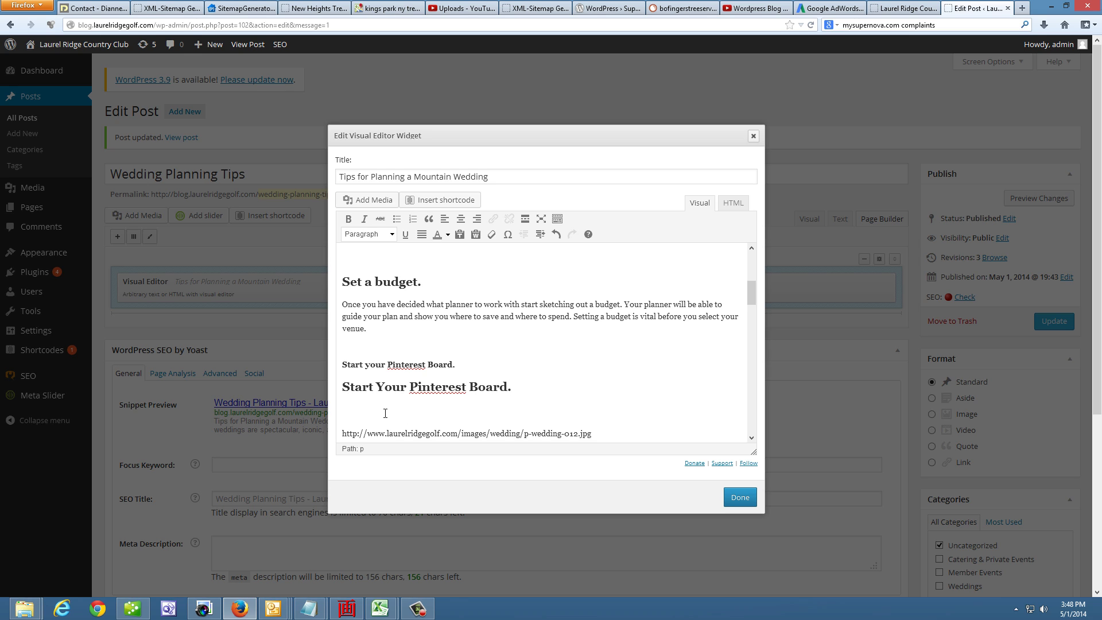
# Step: Remove the blank space below the new Pinterest heading and delete the old bold line "Start your Pinterest Board." above it
pyautogui.press('Delete')
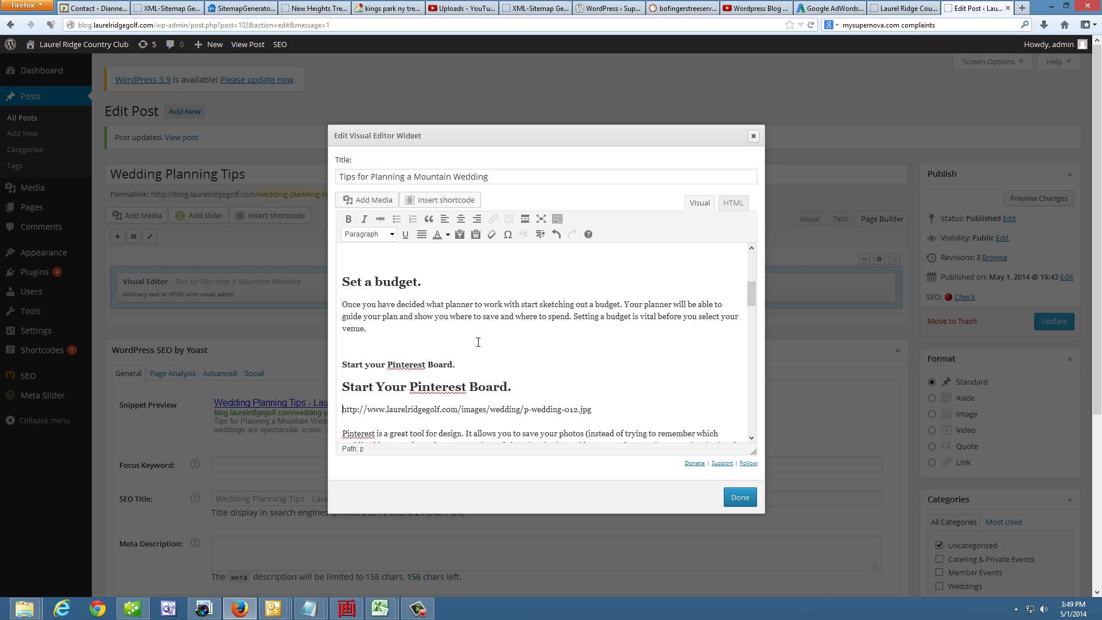
pyautogui.moveTo(457, 364); pyautogui.dragTo(338, 364)
pyautogui.press('BackSpace')
pyautogui.press('BackSpace')
# Step: Paste the copied heading on a new line below "Create a top three list." and reword it as "Create a Top Three List."
pyautogui.scroll(-4, 422, 376)
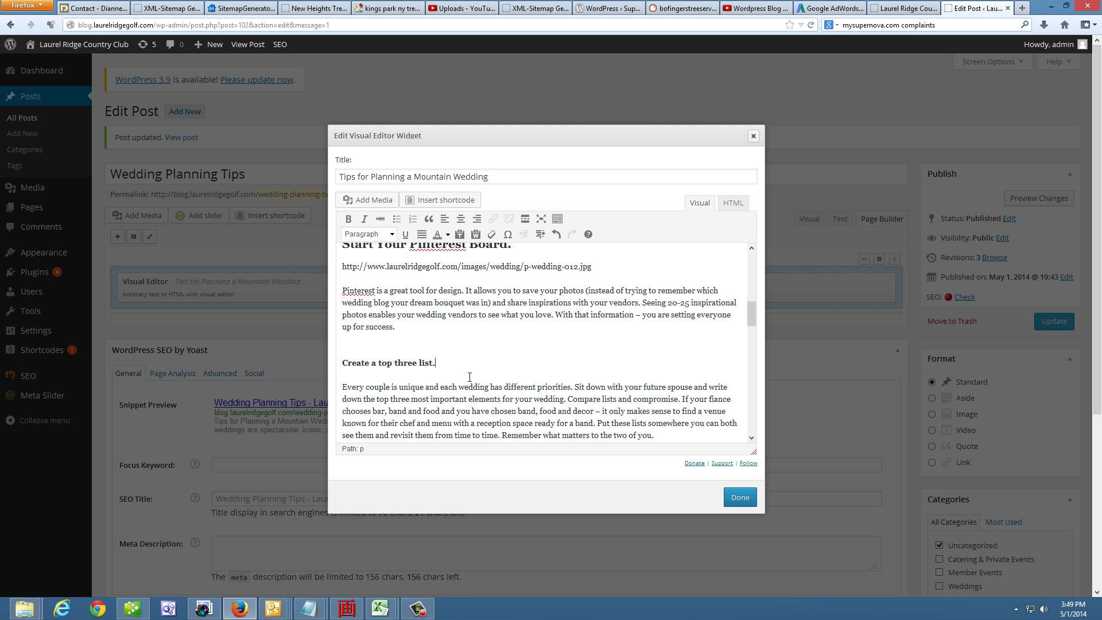
pyautogui.press('Return')
pyautogui.hotkey('ctrl', 'v')
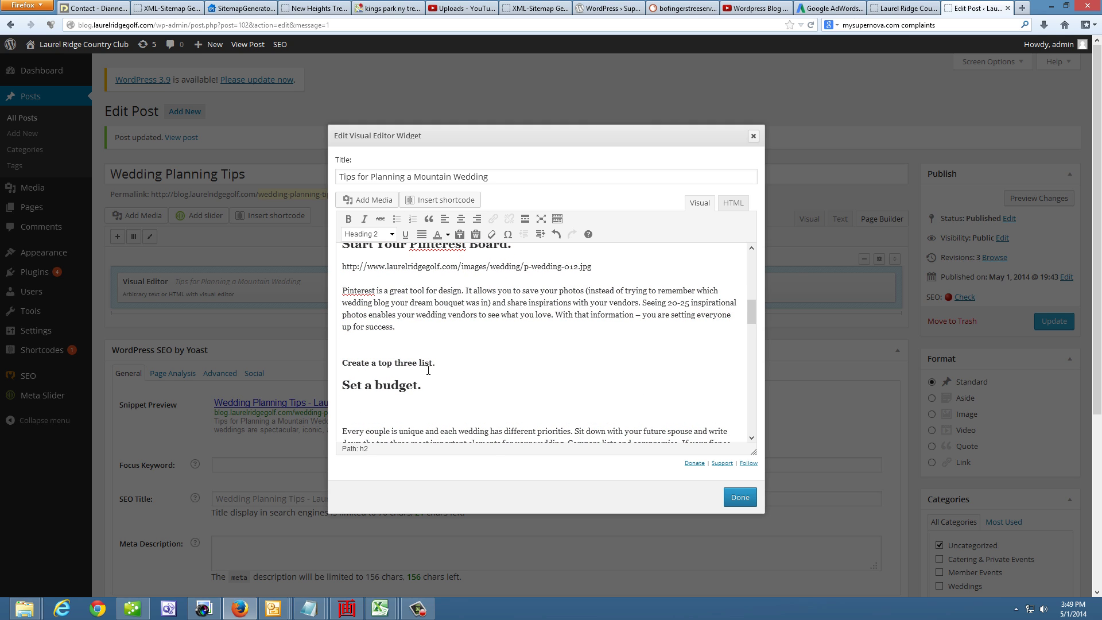
pyautogui.moveTo(418, 385); pyautogui.dragTo(362, 385)
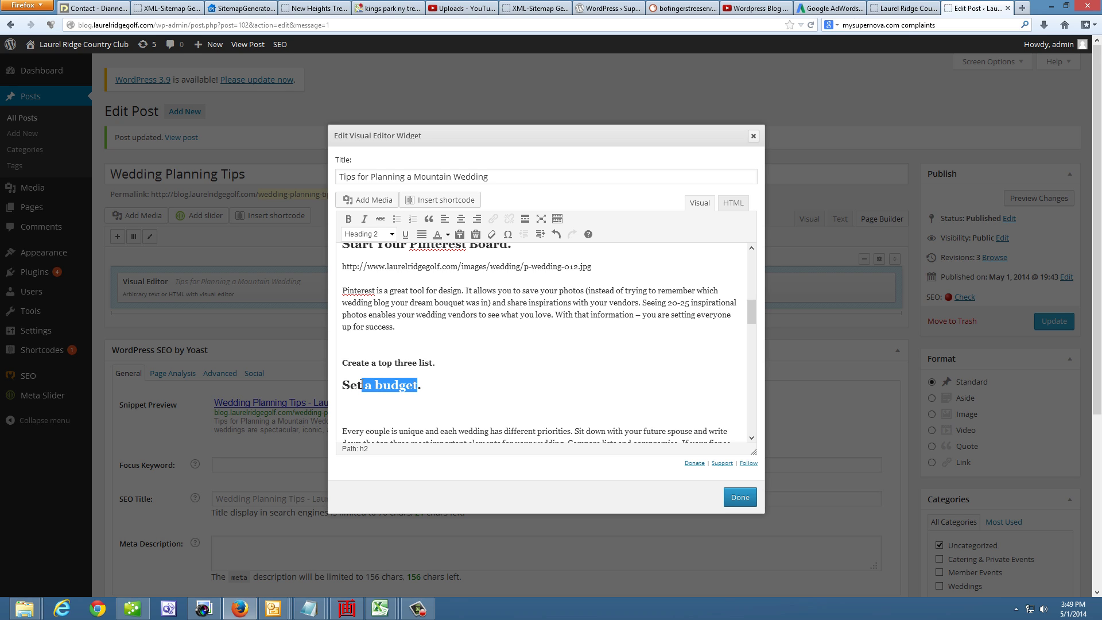
pyautogui.press('BackSpace')
pyautogui.press('BackSpace')
pyautogui.press('BackSpace')
pyautogui.press('BackSpace')
pyautogui.write('Crea')
pyautogui.write('te')
pyautogui.write('Top Thre')
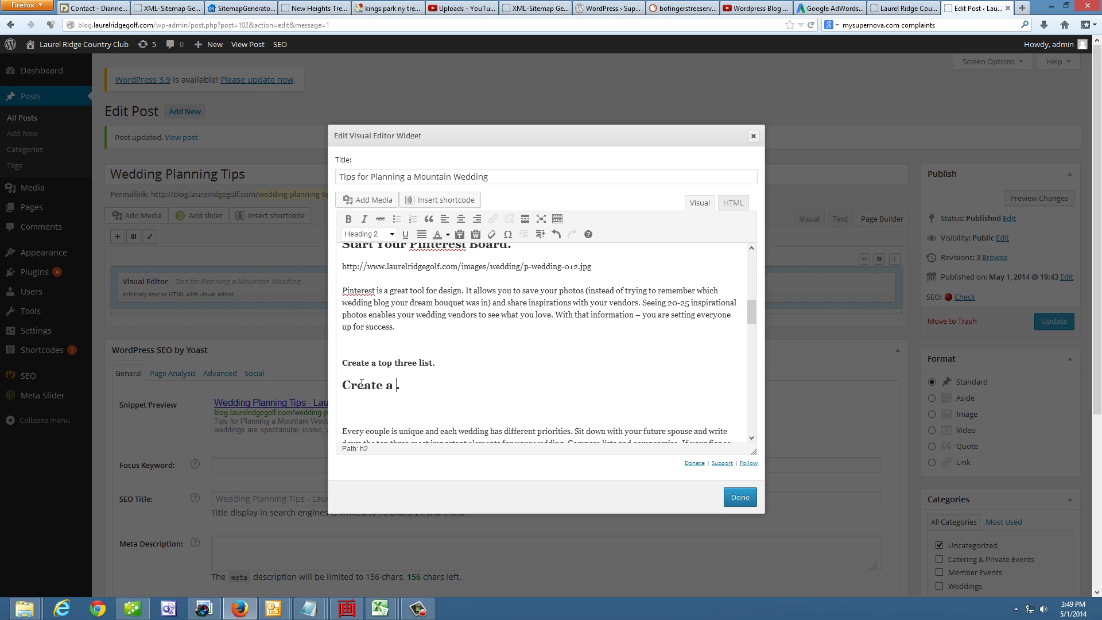
pyautogui.write('e List')
# Step: Delete the old bold line "Create a top three list." and the blank space below the new heading
pyautogui.moveTo(436, 363); pyautogui.dragTo(361, 353)
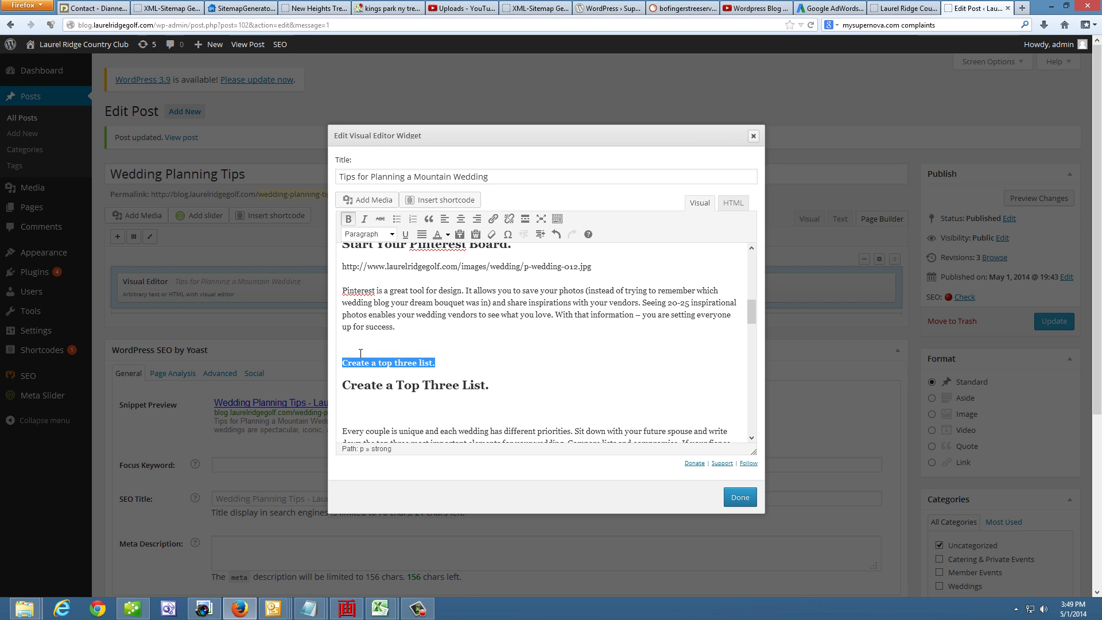
pyautogui.press('BackSpace')
pyautogui.press('BackSpace')
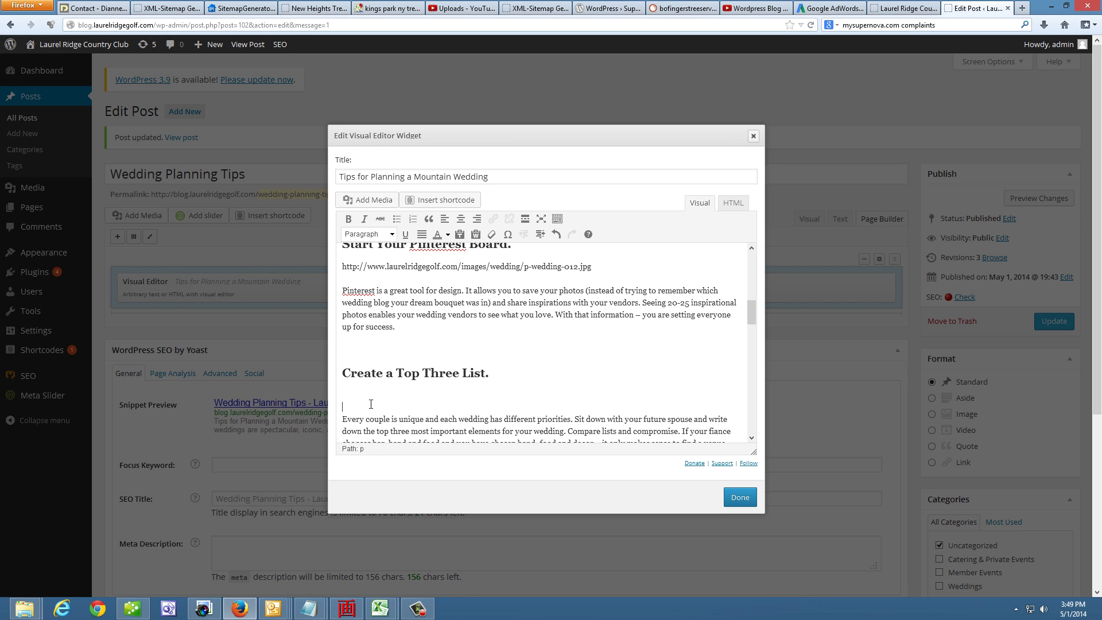
pyautogui.press('BackSpace')
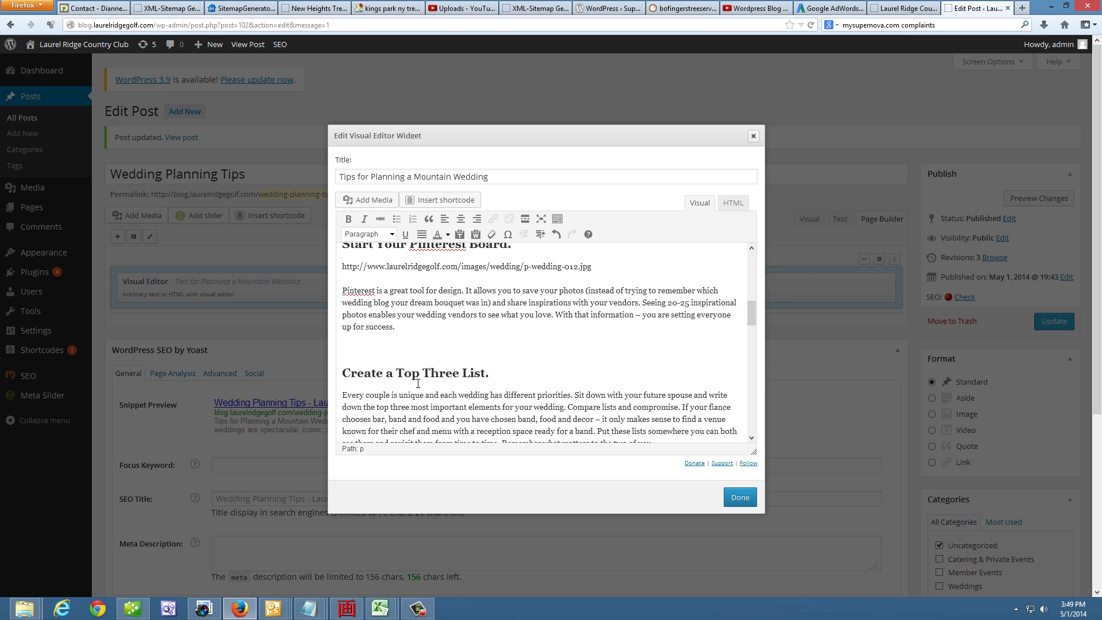
# Step: In the widget's HTML source, replace the strong tags around "Find the Venue." with h2 tags
pyautogui.scroll(-4, 407, 373)
pyautogui.tripleClick(391, 348)
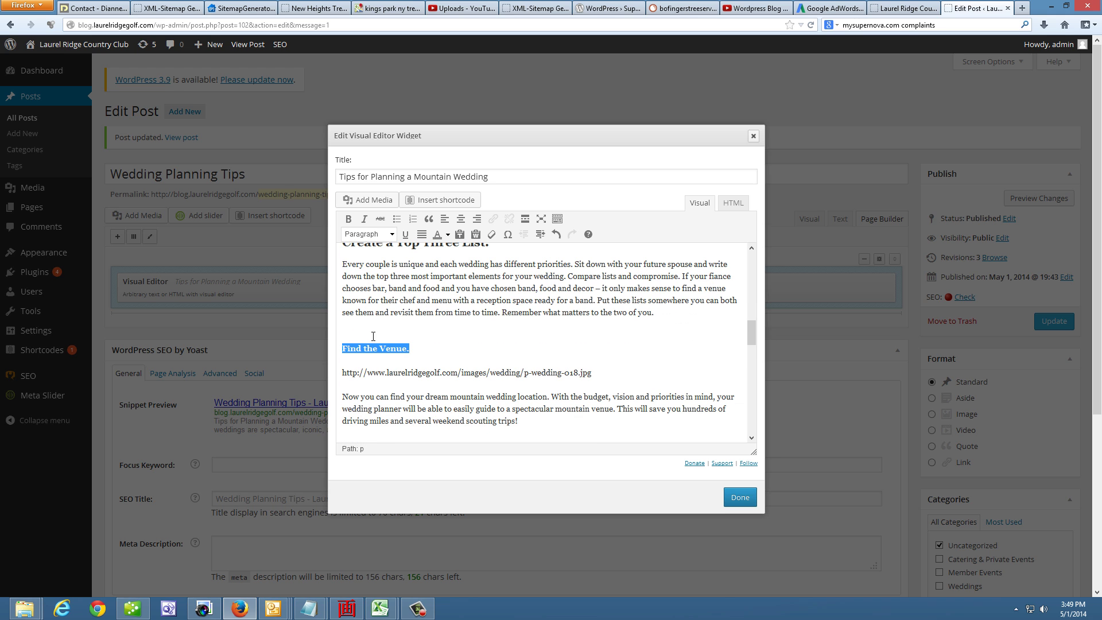
pyautogui.click(734, 202)
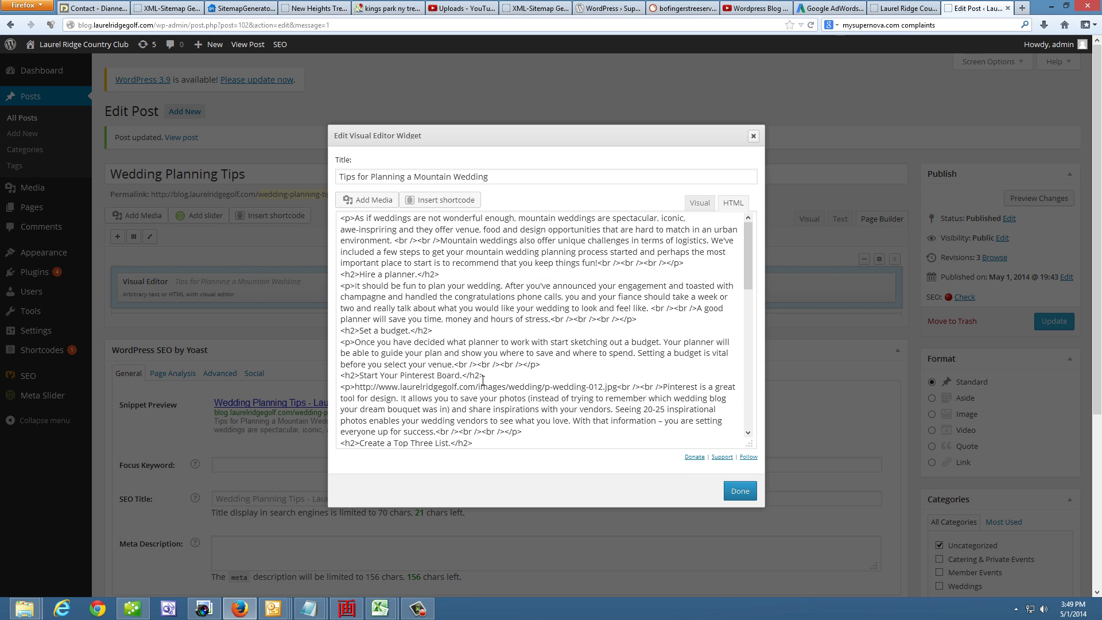
pyautogui.click(482, 379)
pyautogui.scroll(-3, 480, 376)
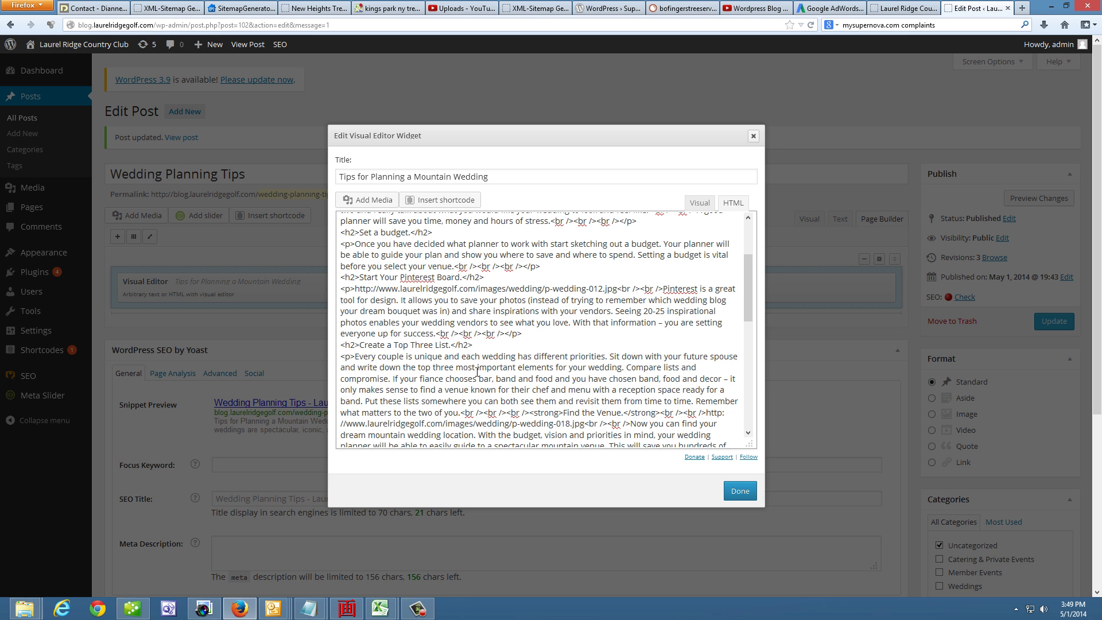
pyautogui.scroll(-1, 570, 369)
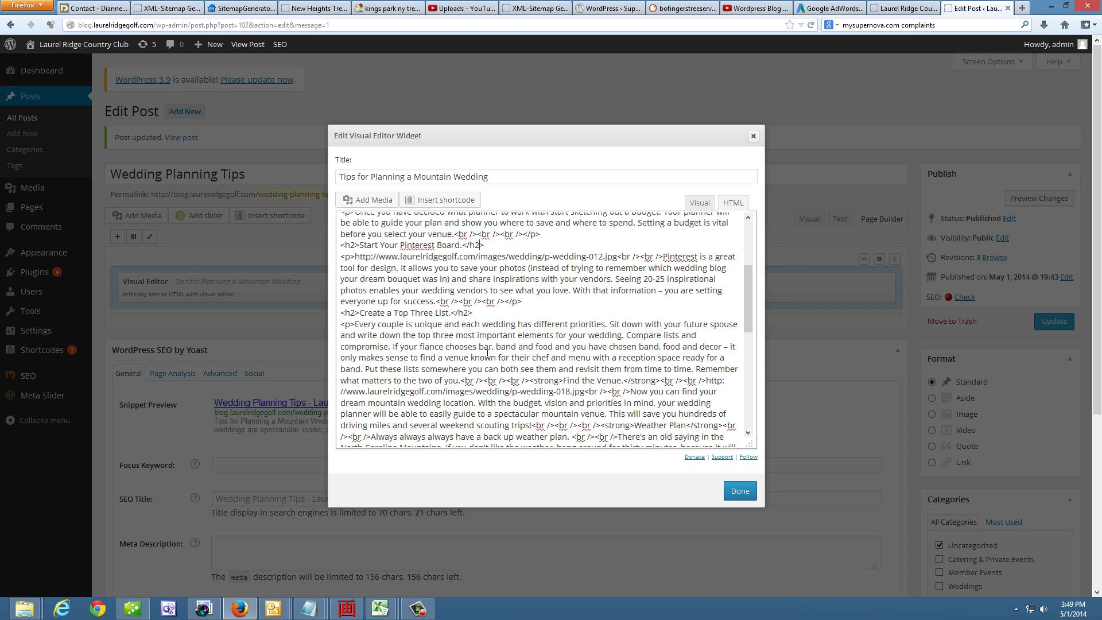
pyautogui.scroll(-1, 485, 348)
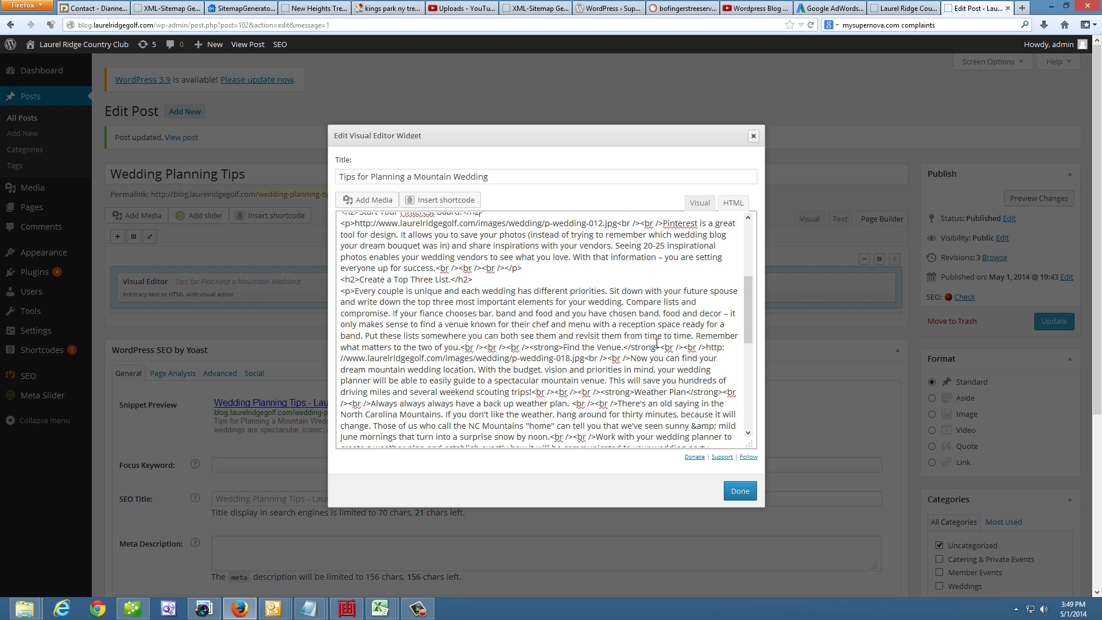
pyautogui.moveTo(559, 347); pyautogui.dragTo(537, 346)
pyautogui.press('BackSpace')
pyautogui.press('BackSpace')
pyautogui.write('h2')
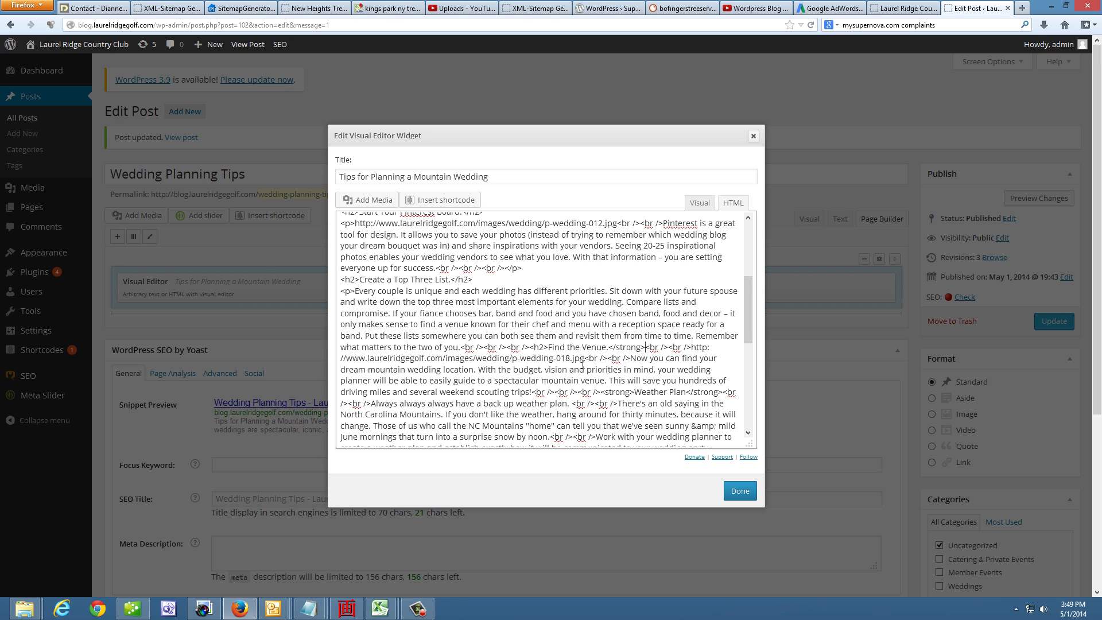
pyautogui.press('BackSpace')
pyautogui.press('BackSpace')
pyautogui.press('BackSpace')
pyautogui.press('BackSpace')
pyautogui.press('BackSpace')
pyautogui.press('BackSpace')
pyautogui.write('h2')
# Step: Remove the blank space below the "Find the Venue." heading in the widget's visual view
pyautogui.click(699, 203)
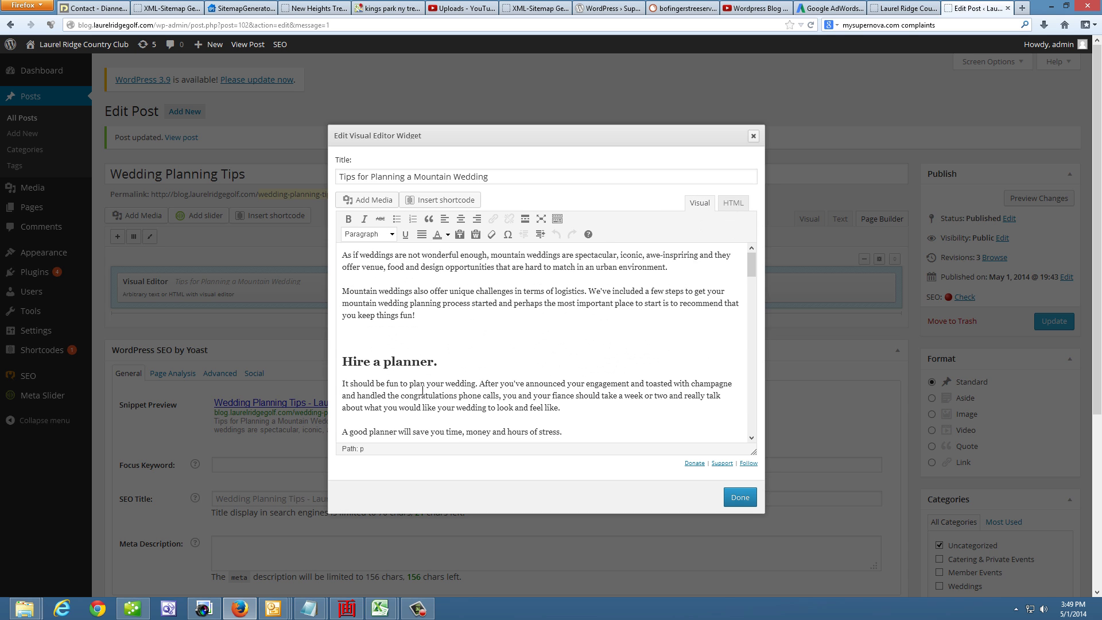
pyautogui.scroll(-10, 431, 388)
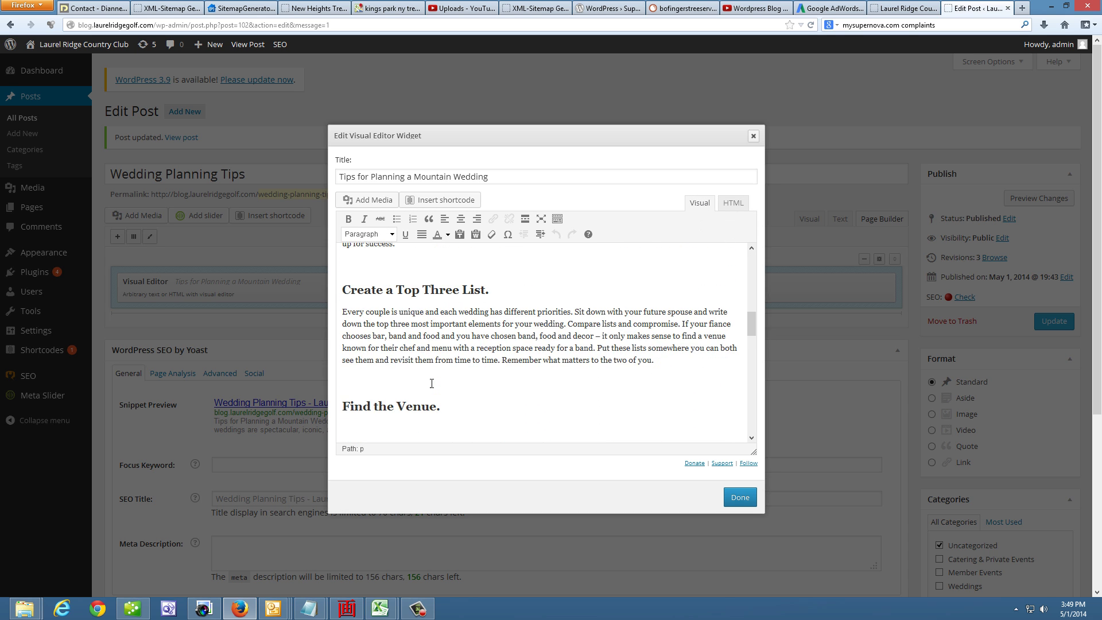
pyautogui.scroll(-3, 431, 383)
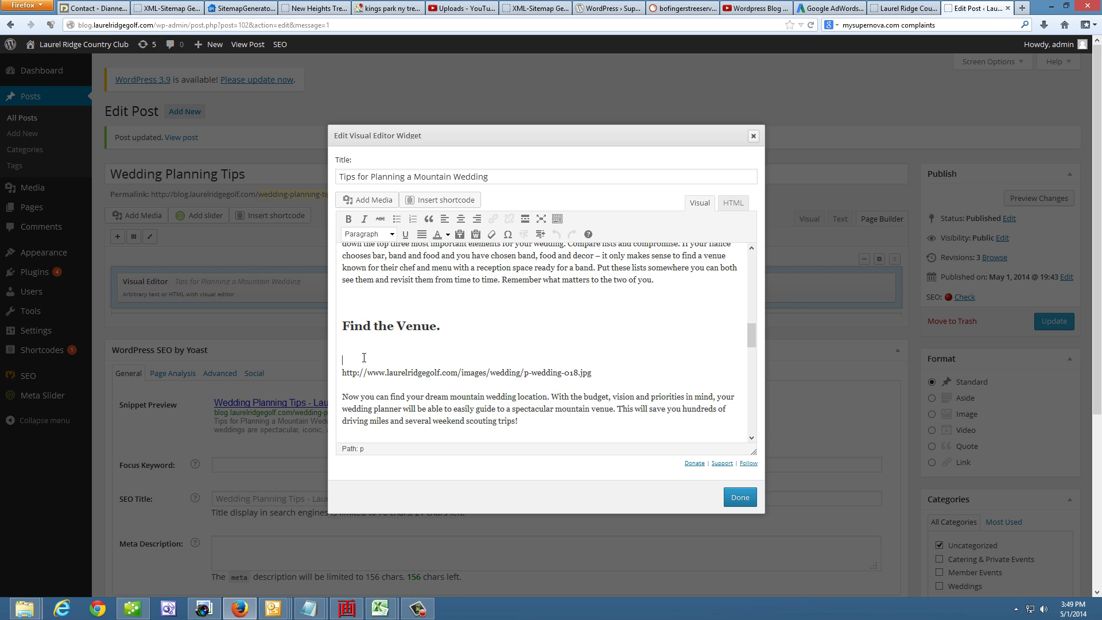
pyautogui.press('Delete')
pyautogui.press('Delete')
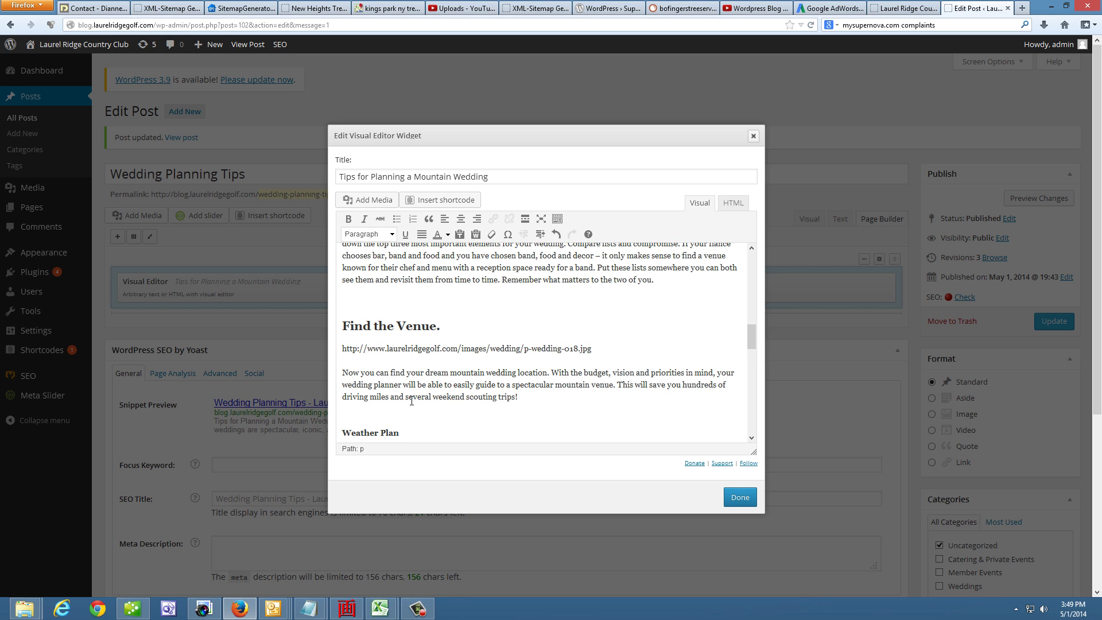
# Step: Paste the copied heading on a new line below the bold "Weather Plan" and reword it as "Weather Plan."
pyautogui.scroll(-2, 400, 376)
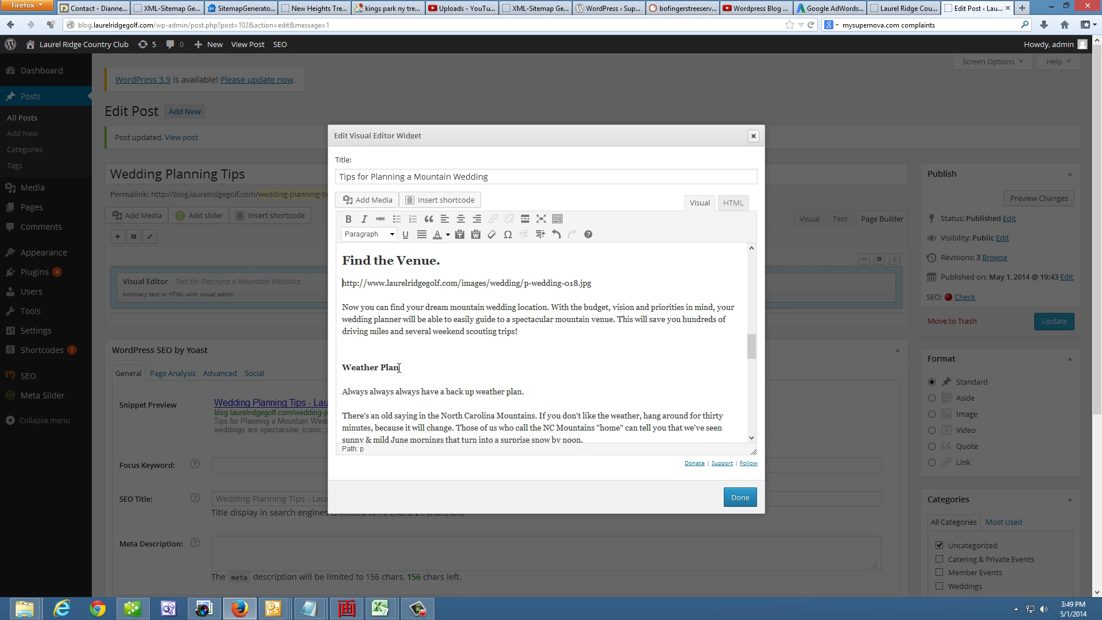
pyautogui.click(411, 367)
pyautogui.press('Return')
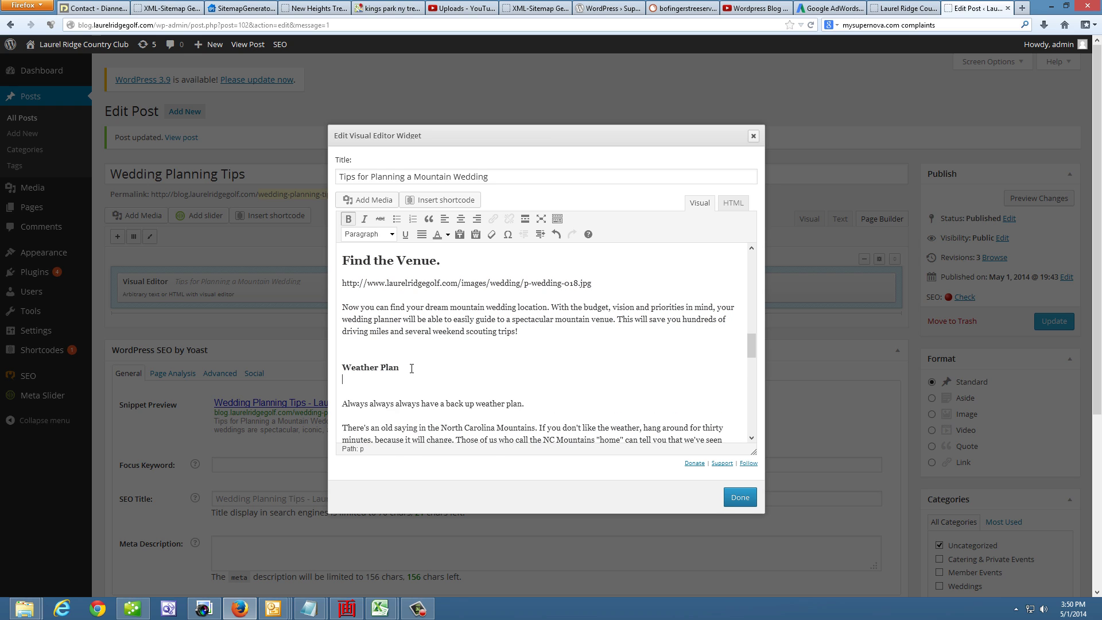
pyautogui.write('Set a budget.')
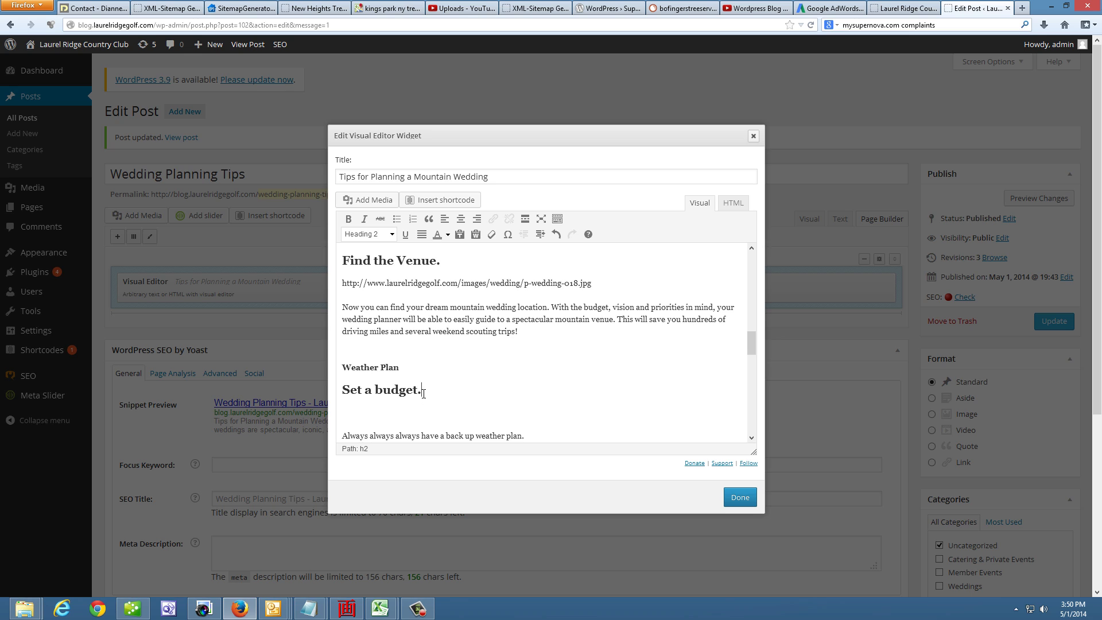
pyautogui.press('BackSpace')
pyautogui.press('BackSpace')
pyautogui.press('BackSpace')
pyautogui.press('BackSpace')
pyautogui.press('BackSpace')
pyautogui.press('BackSpace')
pyautogui.press('BackSpace')
pyautogui.press('BackSpace')
pyautogui.press('BackSpace')
pyautogui.press('BackSpace')
pyautogui.press('BackSpace')
pyautogui.press('BackSpace')
pyautogui.write('Weather Plan')
# Step: Delete the old bold line "Weather Plan" and the blank space below the new "Weather Plan." heading
pyautogui.press('BackSpace')
pyautogui.press('BackSpace')
pyautogui.press('BackSpace')
pyautogui.press('BackSpace')
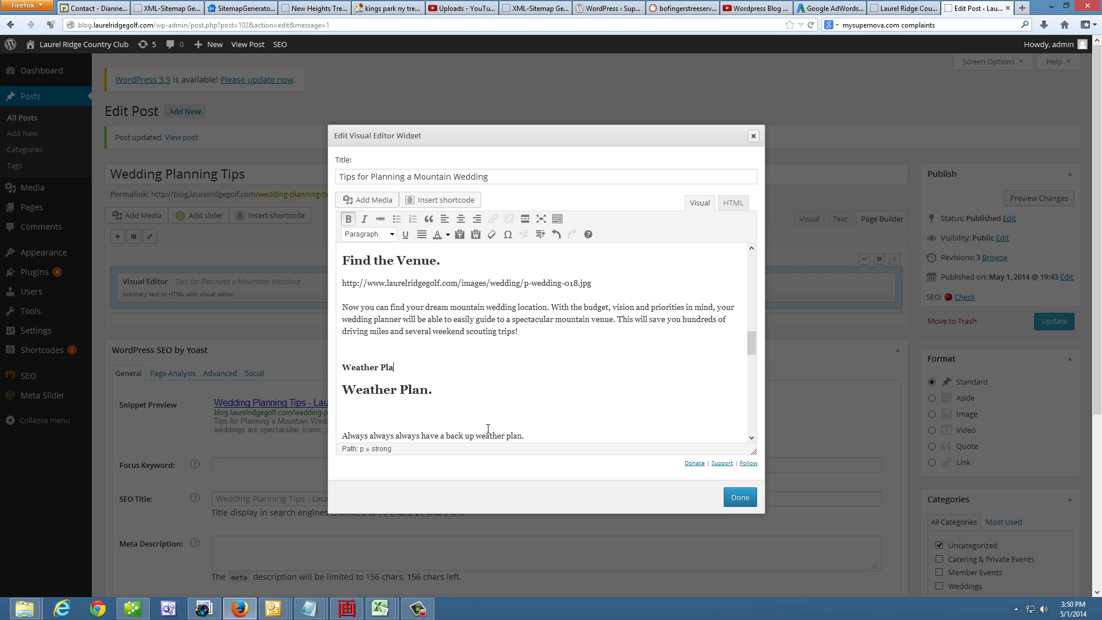
pyautogui.press('BackSpace')
pyautogui.press('BackSpace')
pyautogui.press('BackSpace')
pyautogui.press('BackSpace')
pyautogui.press('BackSpace')
pyautogui.press('BackSpace')
pyautogui.press('BackSpace')
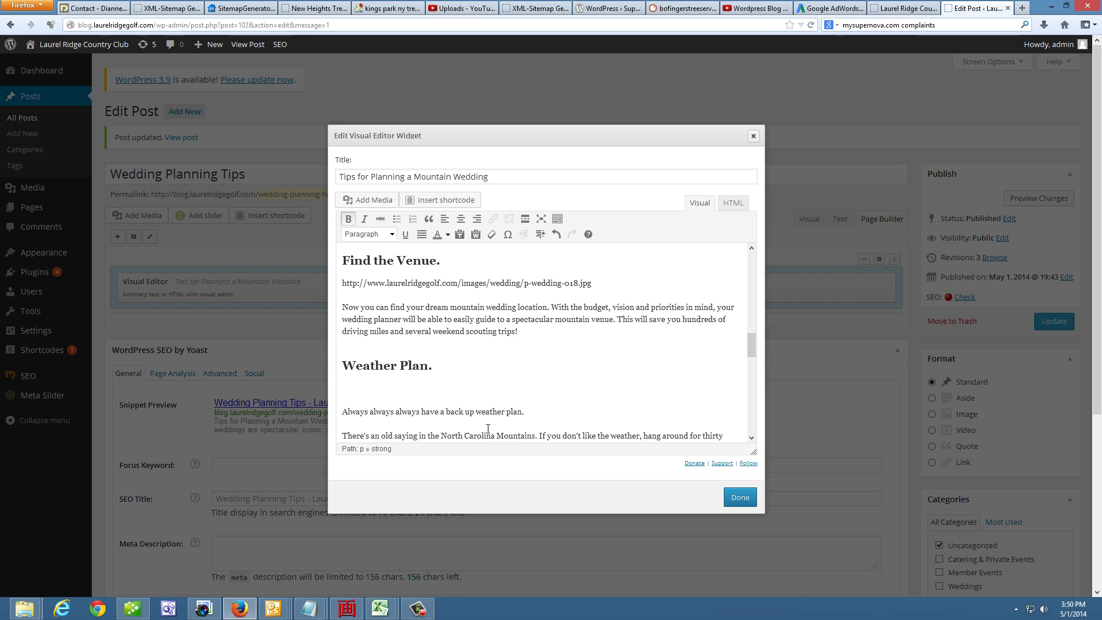
pyautogui.press('BackSpace')
pyautogui.press('BackSpace')
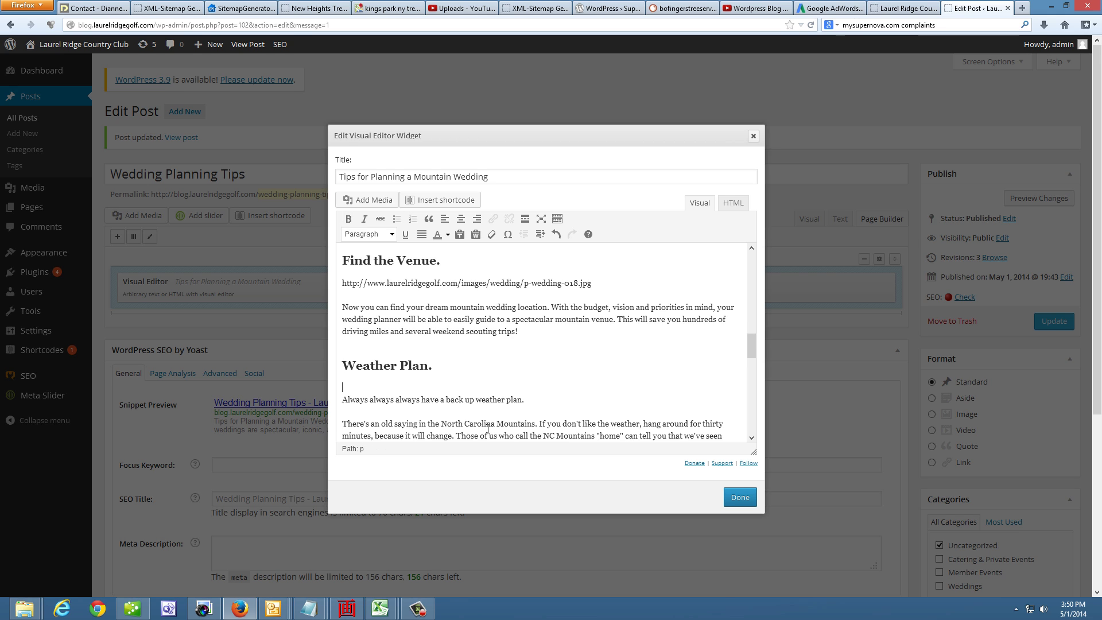
pyautogui.press('Delete')
pyautogui.scroll(2, 418, 342)
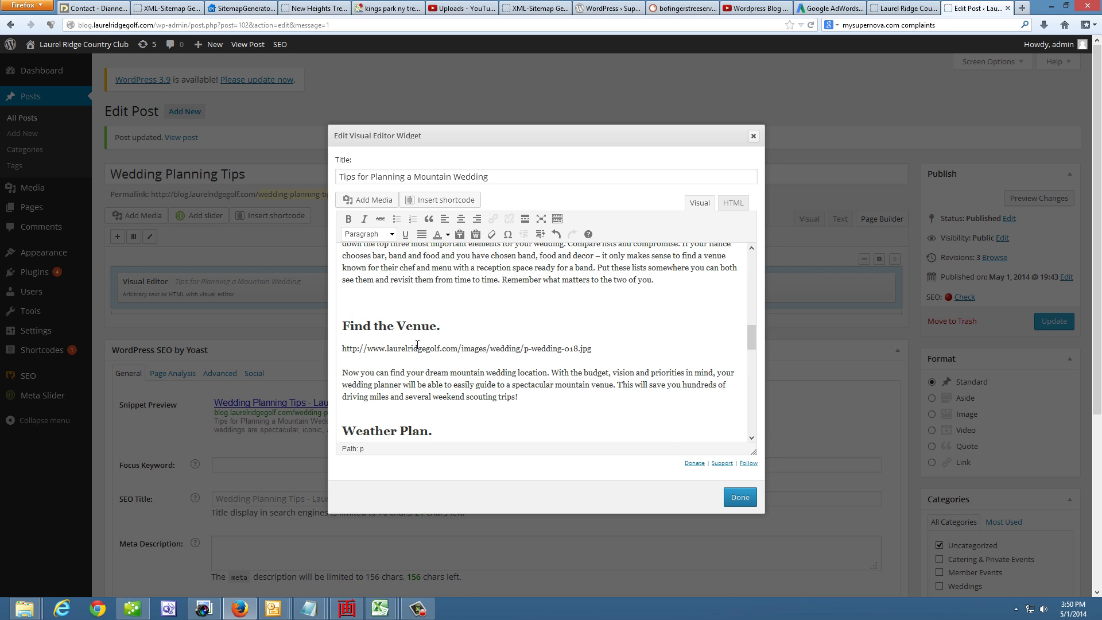
pyautogui.click(368, 410)
# Step: Paste the copied heading below "Consider your guests and altitude." and reword it as "Consider Your Guests and Altitude."
pyautogui.scroll(-8, 424, 386)
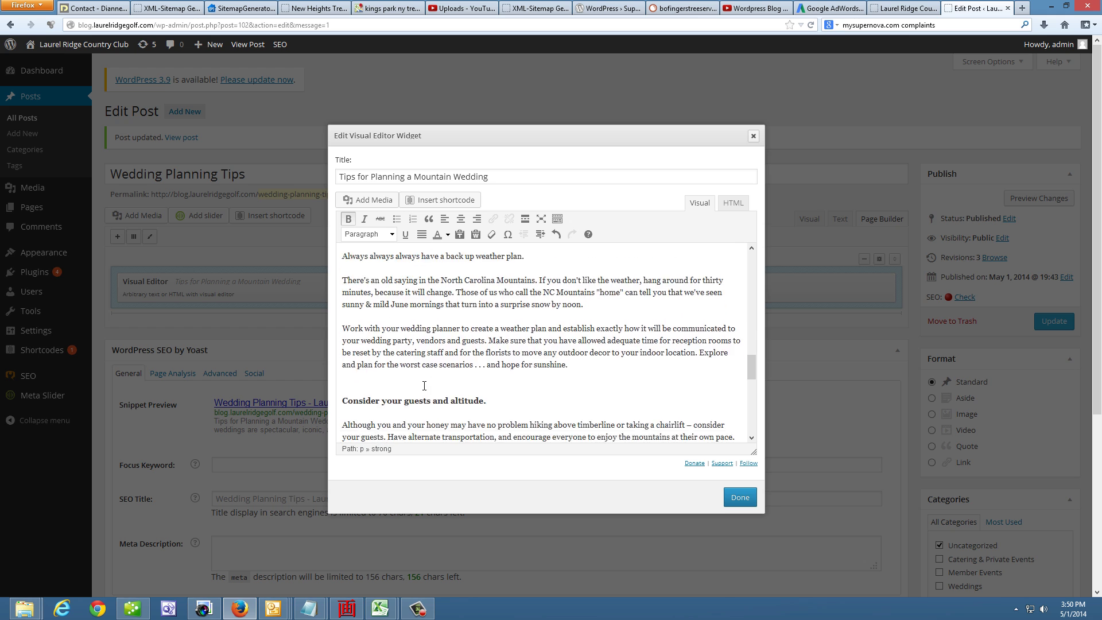
pyautogui.scroll(-2, 424, 386)
pyautogui.click(491, 349)
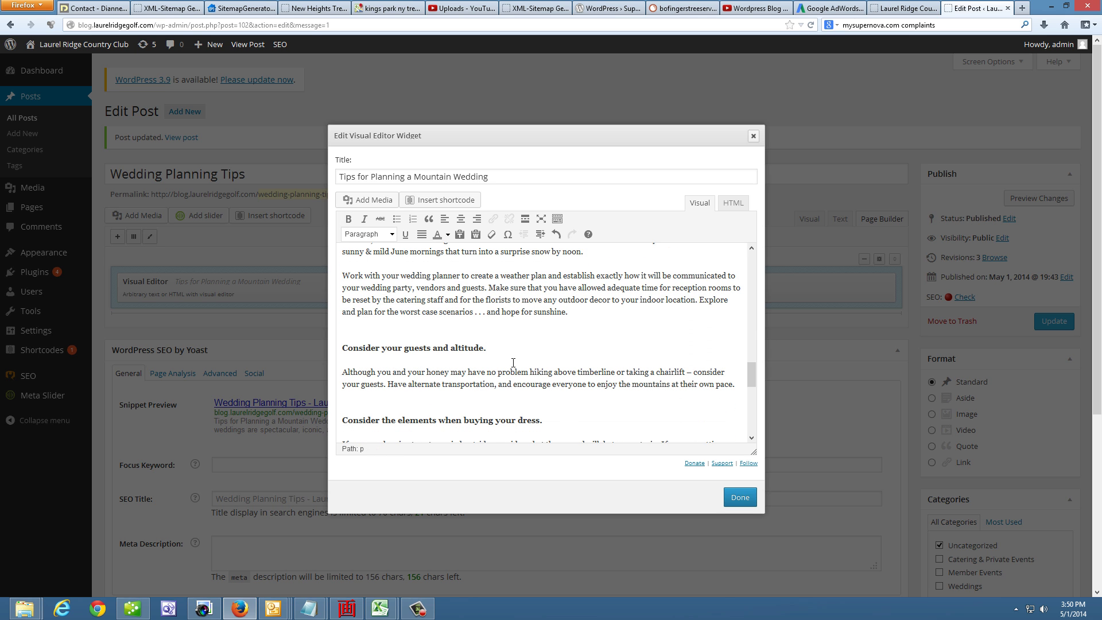
pyautogui.hotkey('shift', 'Return')
pyautogui.write('Set a budget.')
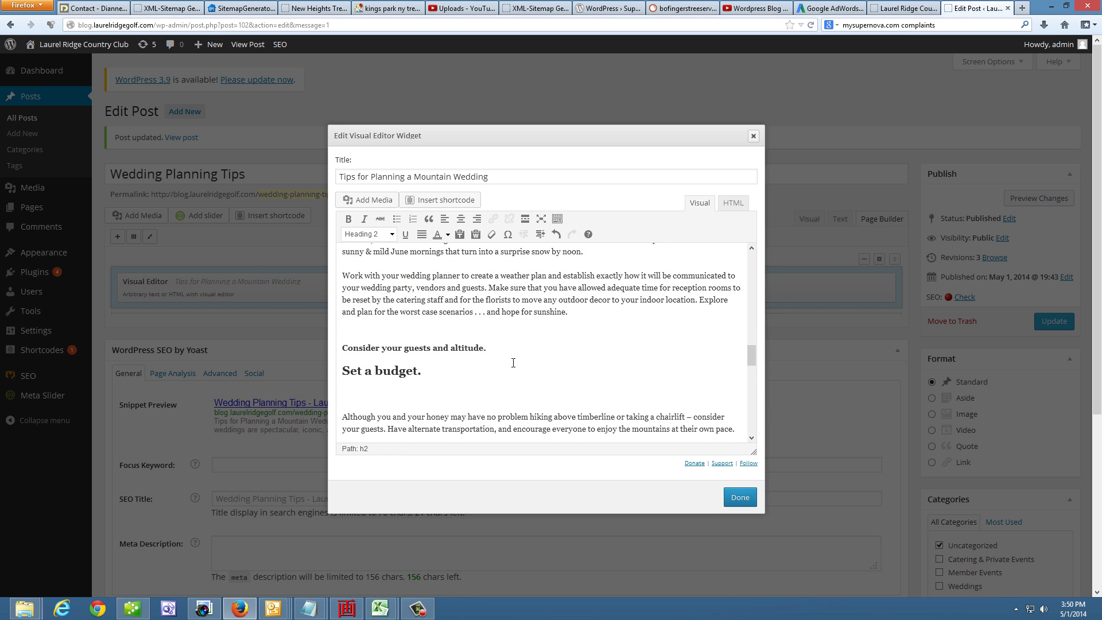
pyautogui.press('Left')
pyautogui.press('BackSpace')
pyautogui.press('BackSpace')
pyautogui.press('BackSpace')
pyautogui.press('BackSpace')
pyautogui.press('BackSpace')
pyautogui.press('BackSpace')
pyautogui.press('BackSpace')
pyautogui.press('BackSpace')
pyautogui.press('BackSpace')
pyautogui.press('BackSpace')
pyautogui.press('BackSpace')
pyautogui.press('BackSpace')
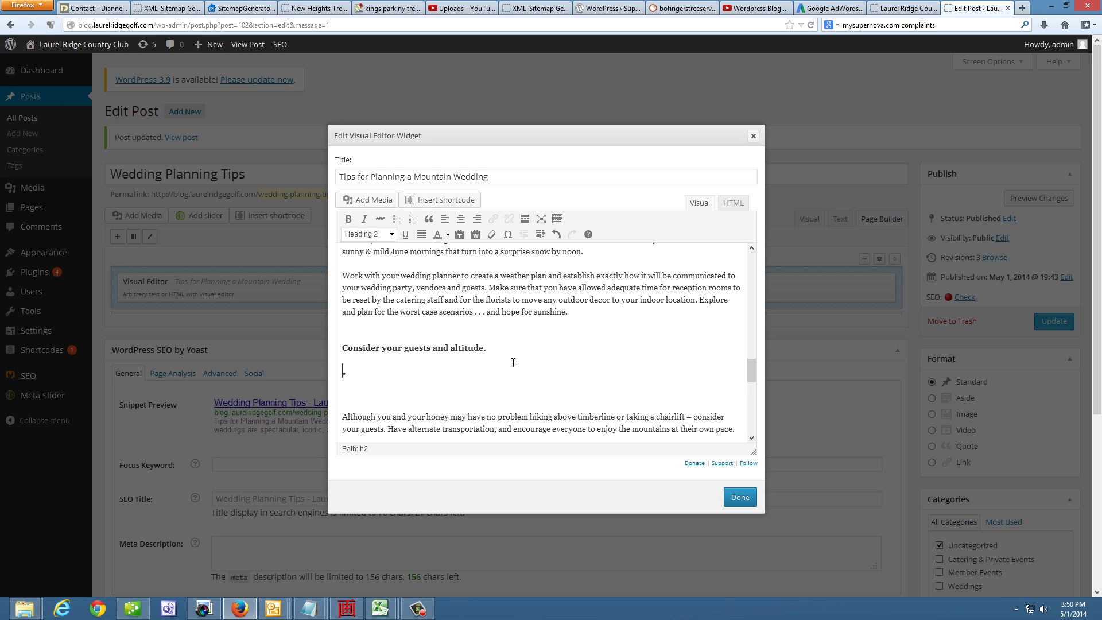
pyautogui.write('Consider Your Guests')
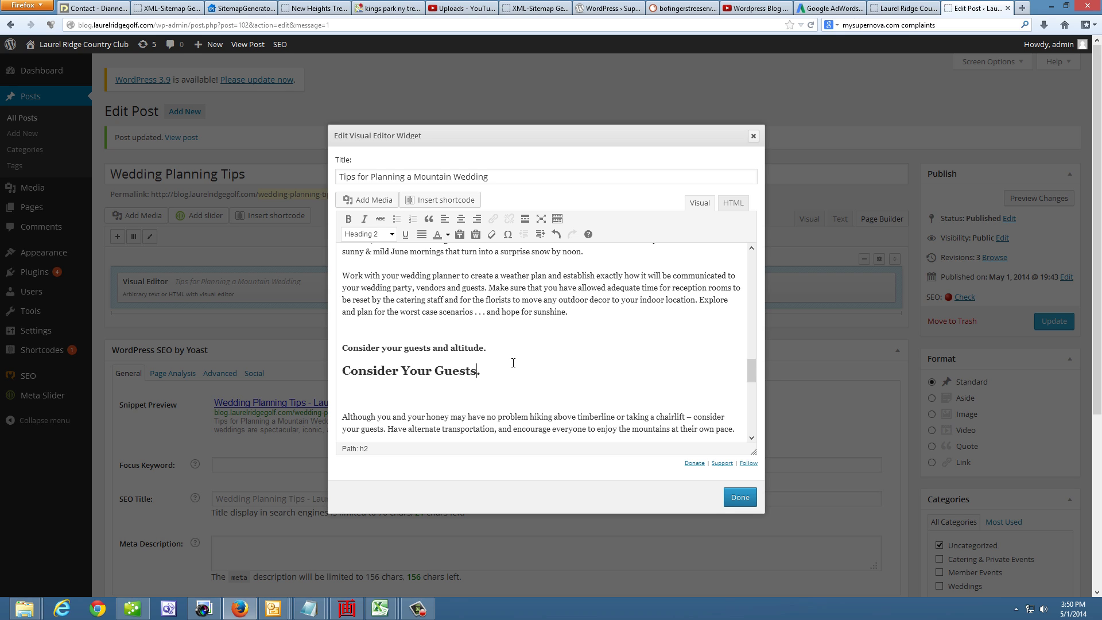
pyautogui.write(' and Altitude')
# Step: Delete the old bold line "Consider your guests and altitude." and fix the spacing, with no gap below the new heading and an extra blank line above
pyautogui.moveTo(491, 348); pyautogui.dragTo(322, 347)
pyautogui.press('BackSpace')
pyautogui.press('BackSpace')
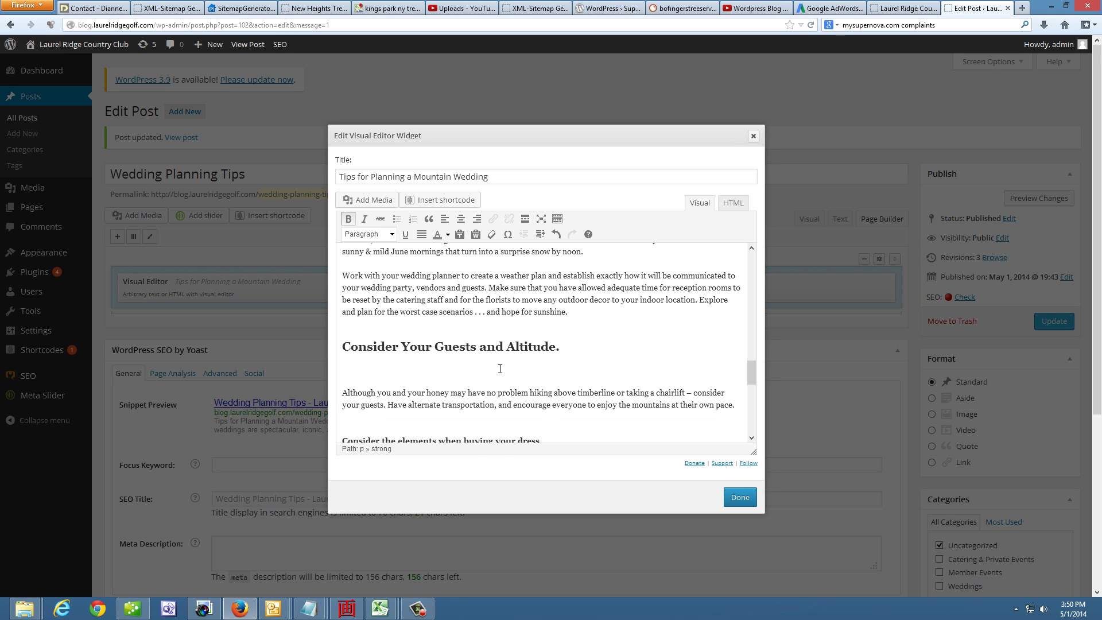
pyautogui.click(358, 377)
pyautogui.press('Delete')
pyautogui.press('Delete')
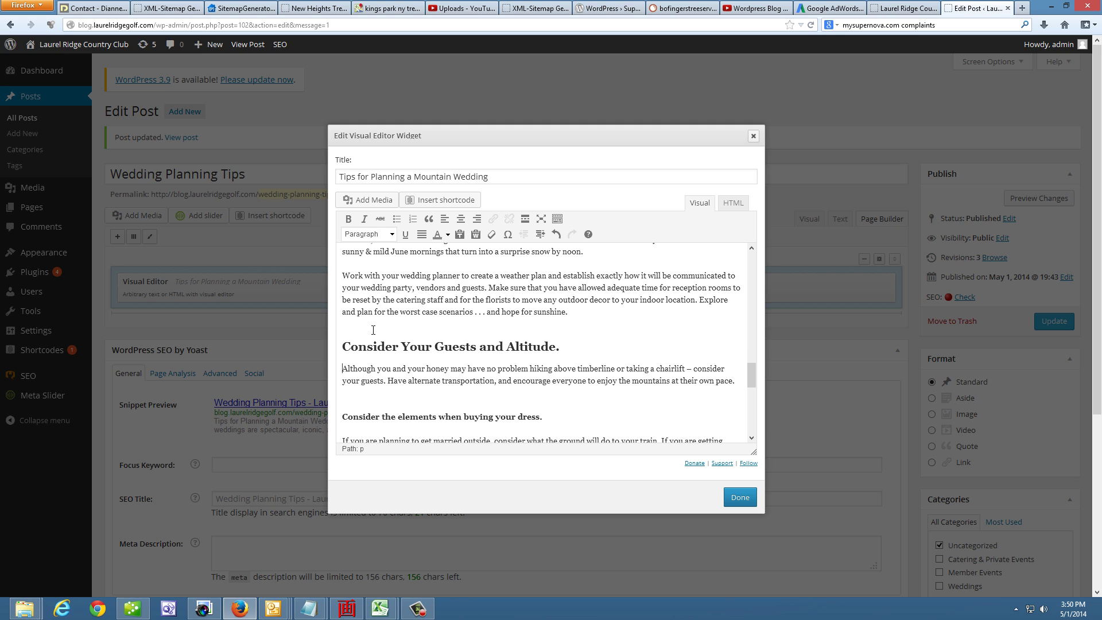
pyautogui.click(373, 329)
pyautogui.press('Return')
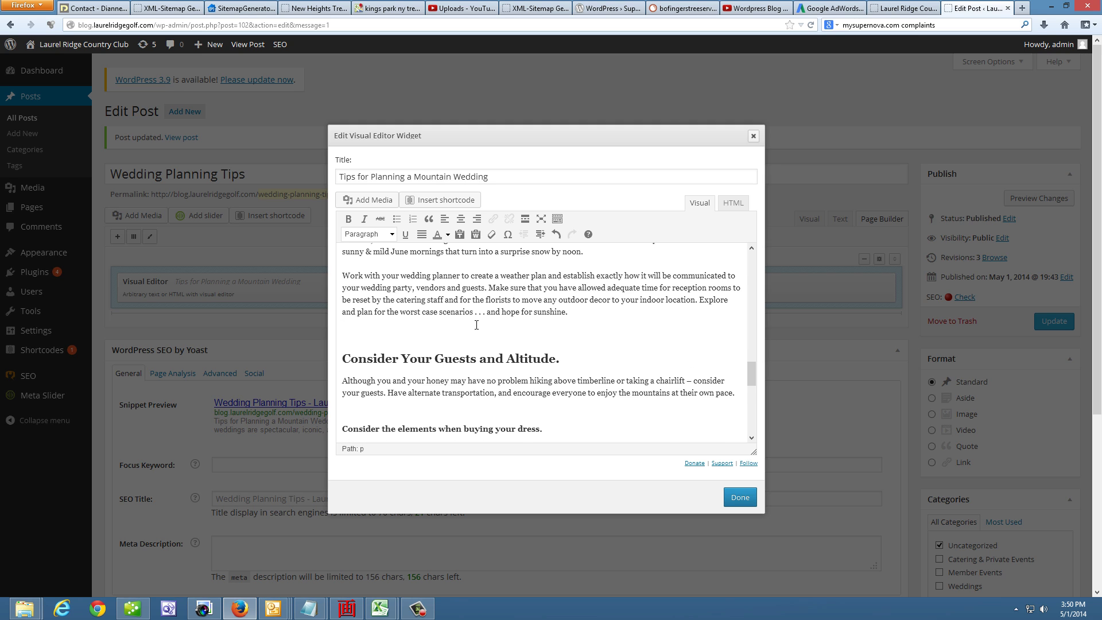
# Step: Try to turn the bold line "Consider the elements when buying your dress." into a heading with the Heading 2 format
pyautogui.scroll(-2, 476, 325)
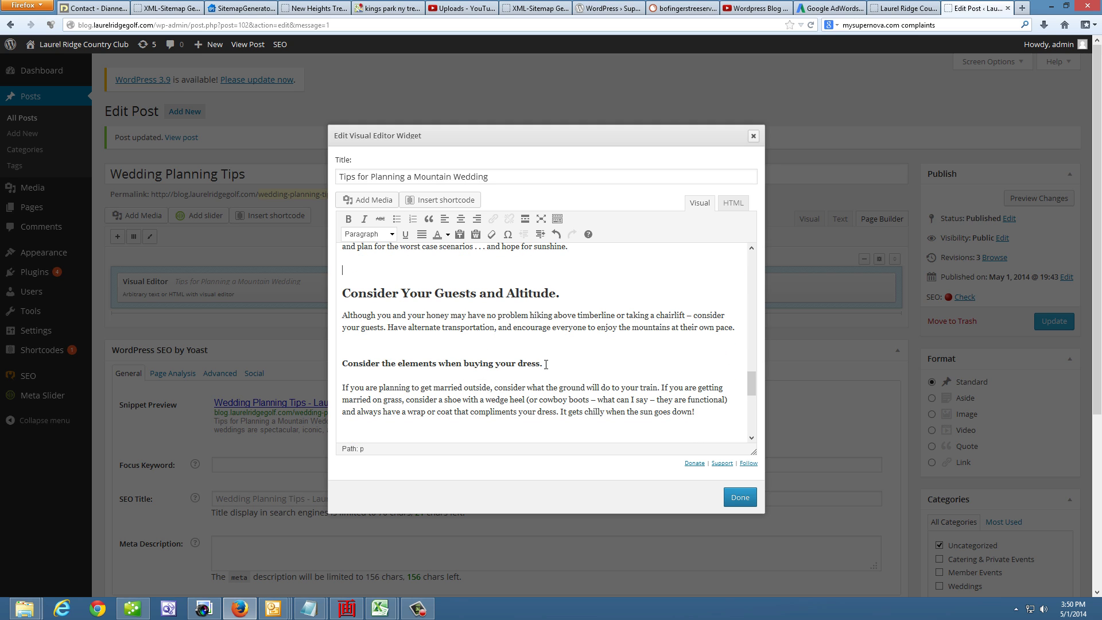
pyautogui.moveTo(546, 364); pyautogui.dragTo(344, 365)
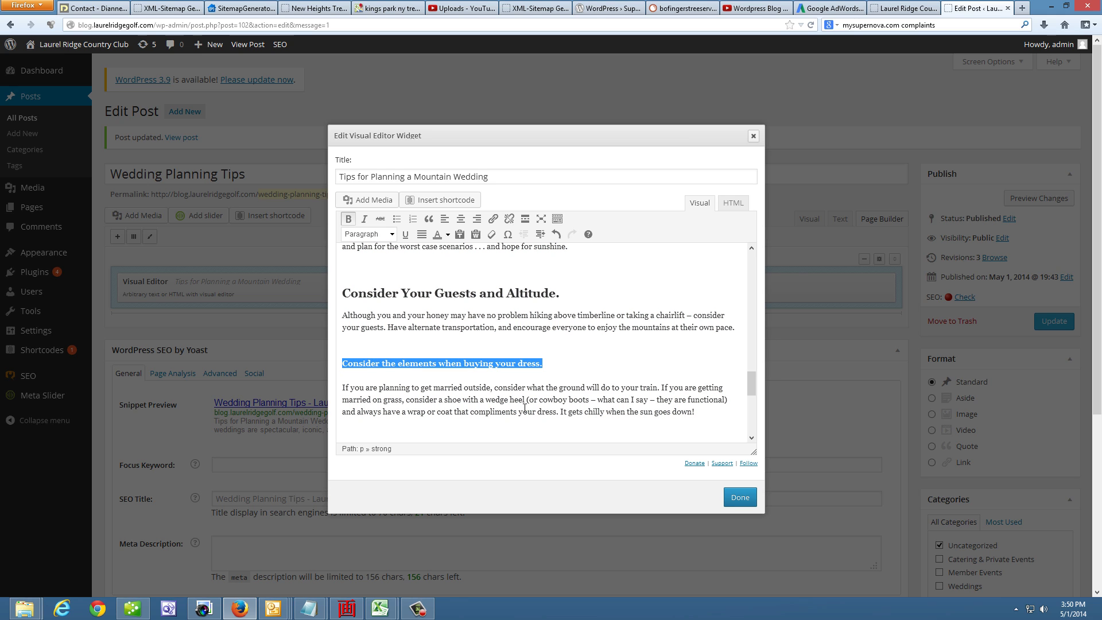
pyautogui.click(391, 234)
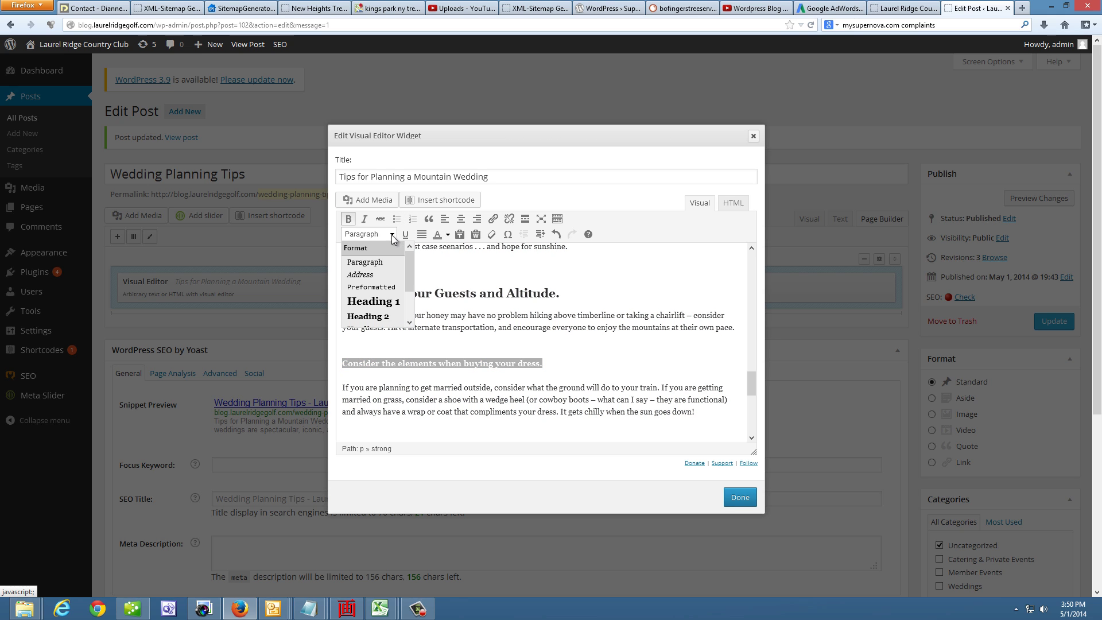
pyautogui.click(373, 316)
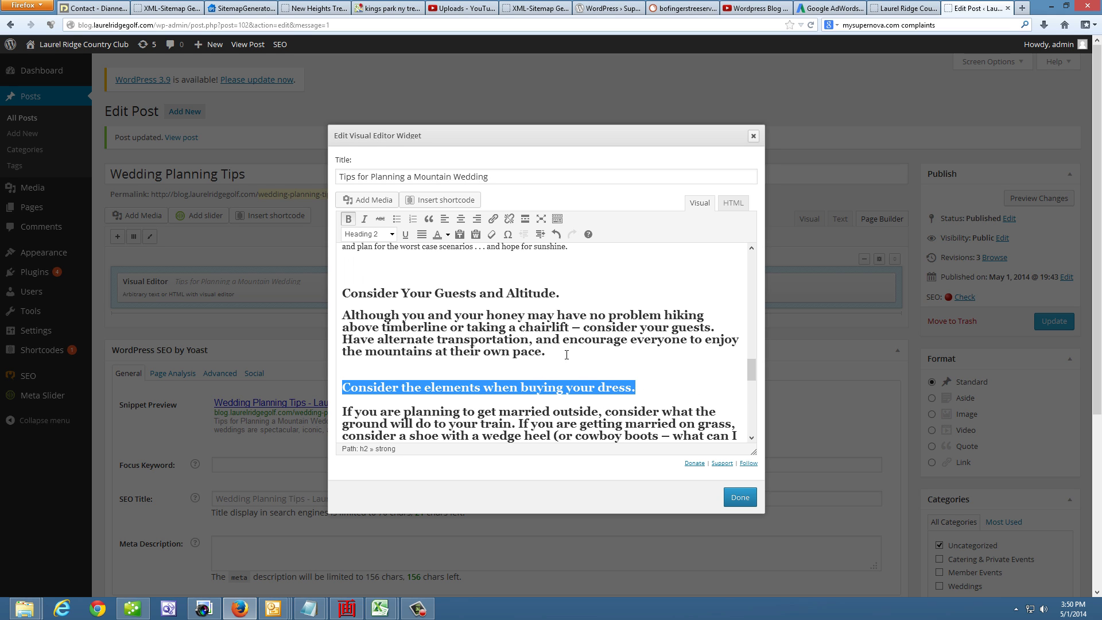
# Step: Finish editing the Visual Editor widget and update the post
pyautogui.scroll(2, 561, 344)
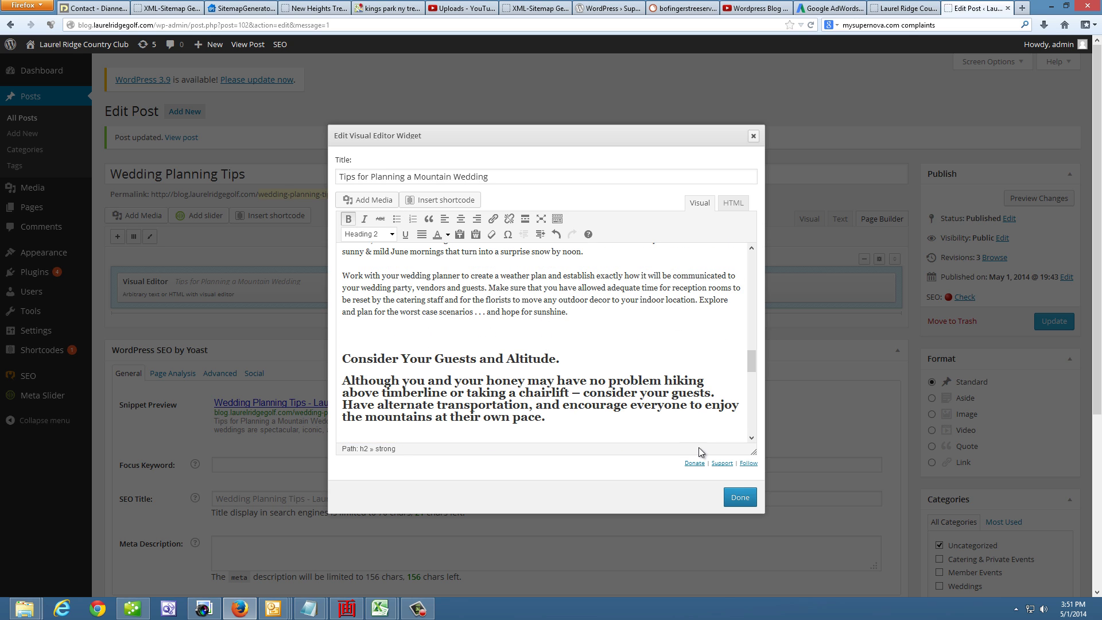
pyautogui.click(738, 499)
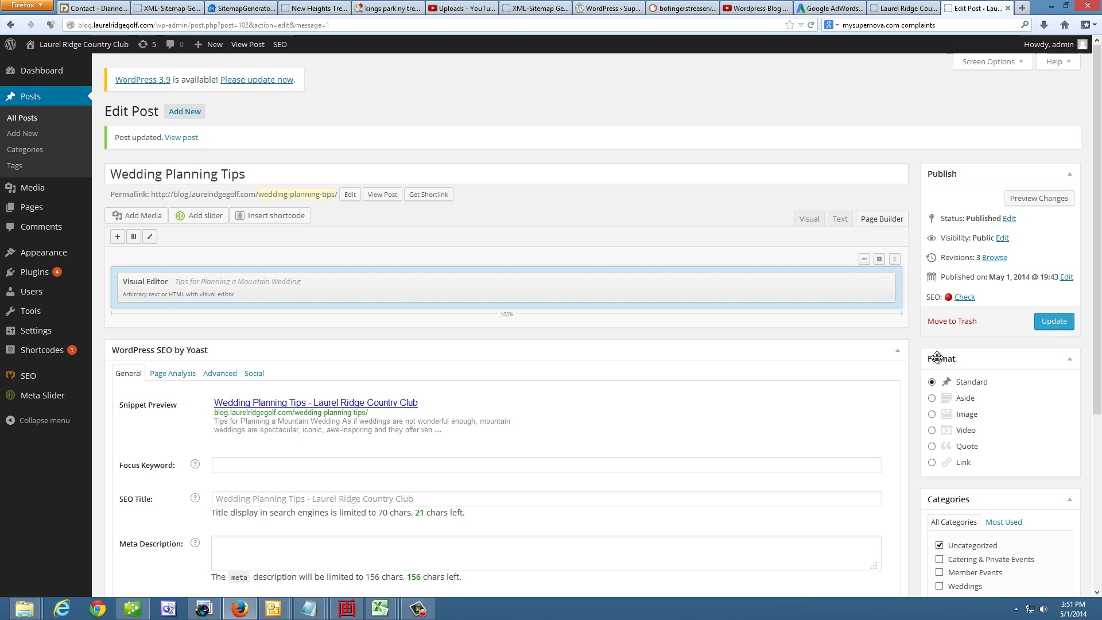
pyautogui.click(1053, 321)
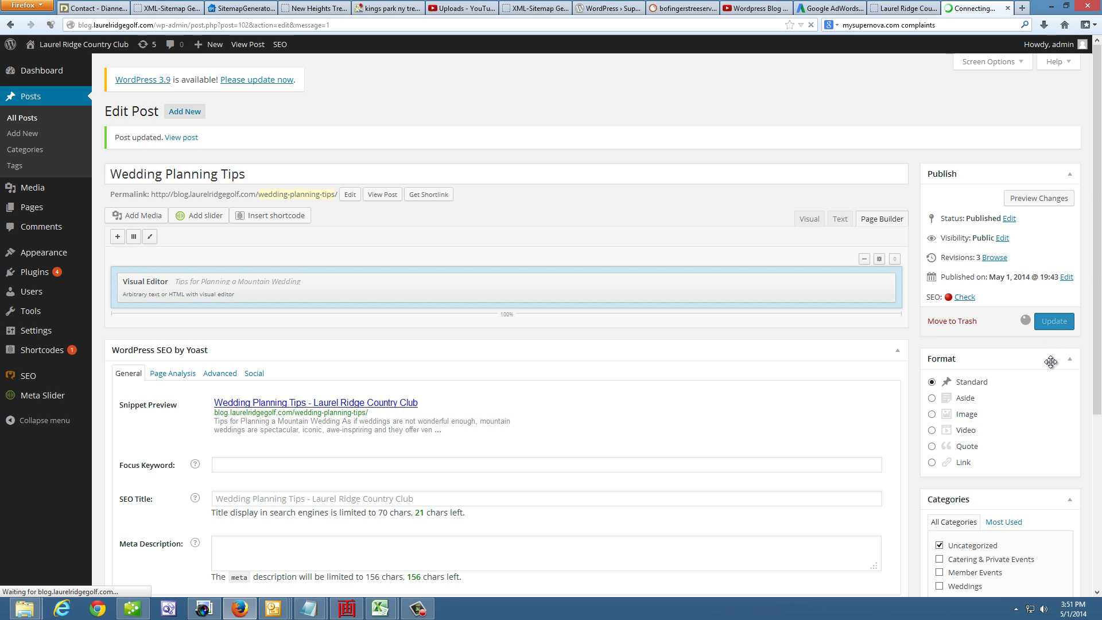
# Step: Reload the live blog page and check the headings down to the section on guests and altitude
pyautogui.click(907, 9)
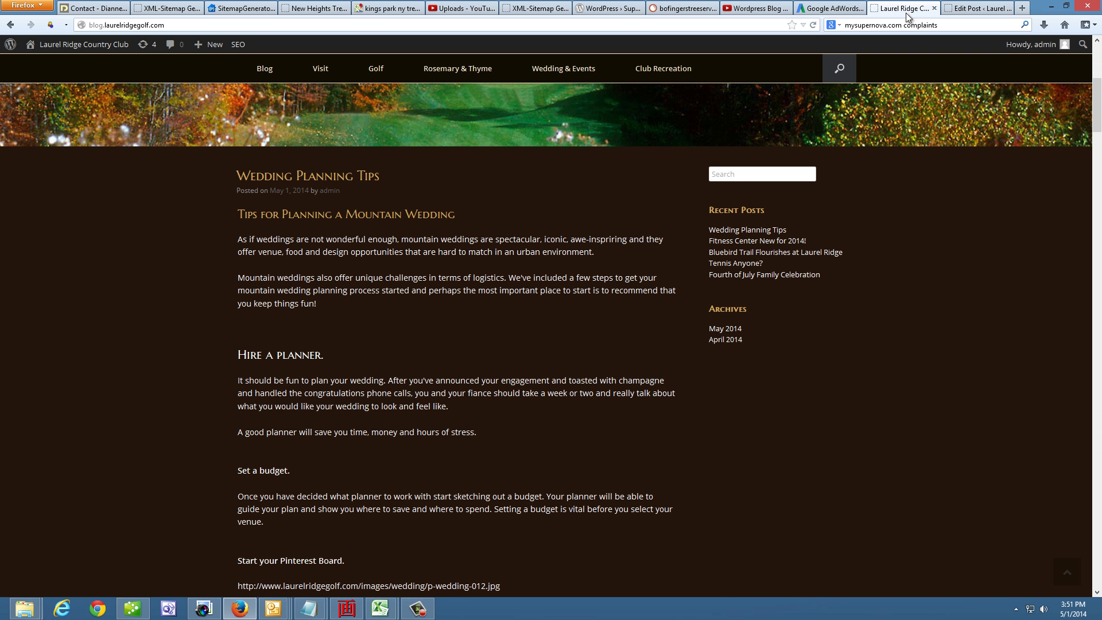
pyautogui.click(813, 25)
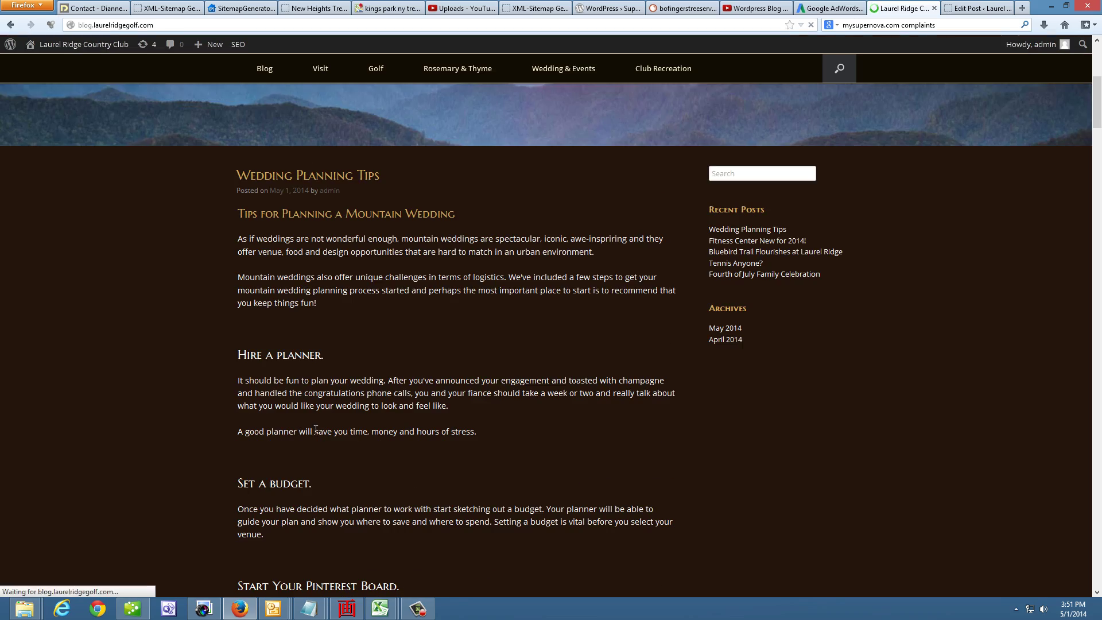
pyautogui.scroll(-8, 295, 403)
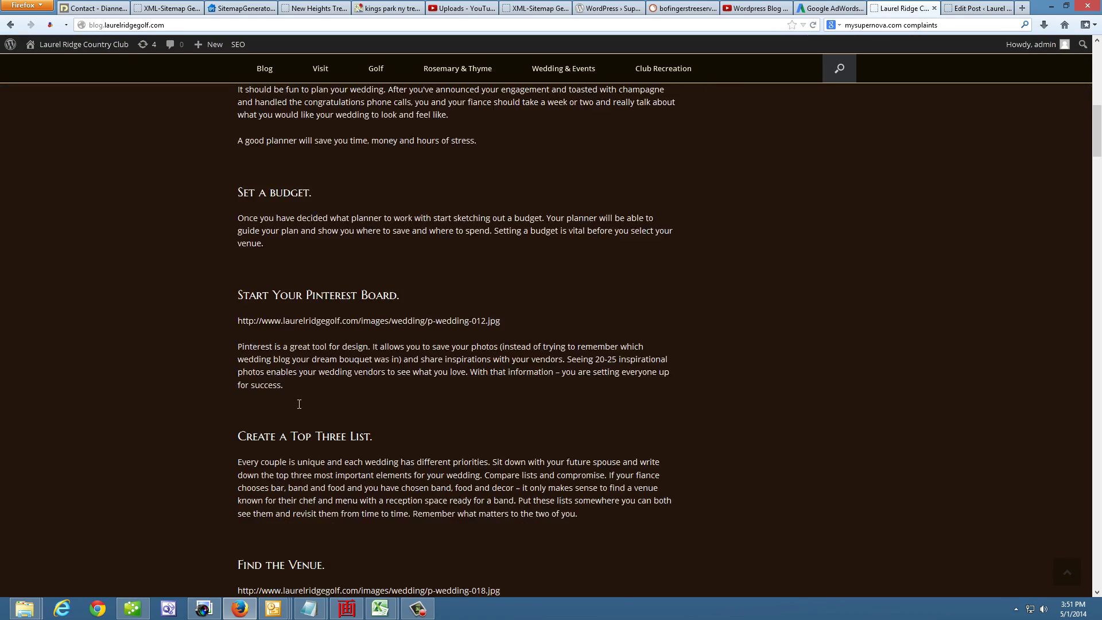
pyautogui.scroll(-3, 300, 409)
pyautogui.scroll(-2, 301, 407)
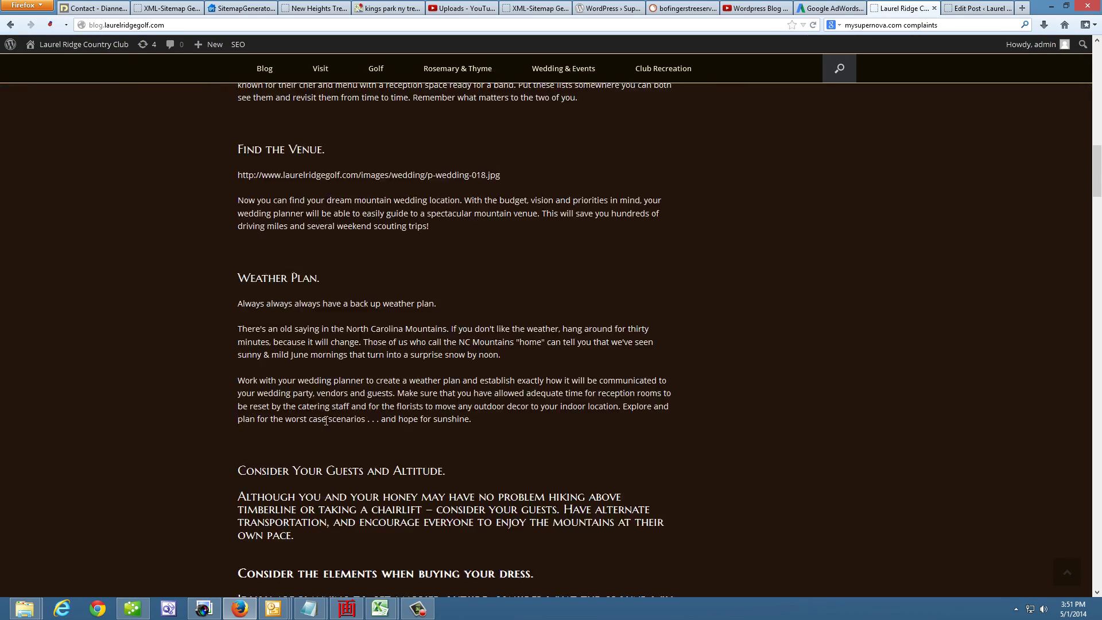
pyautogui.moveTo(384, 429); pyautogui.dragTo(451, 431)
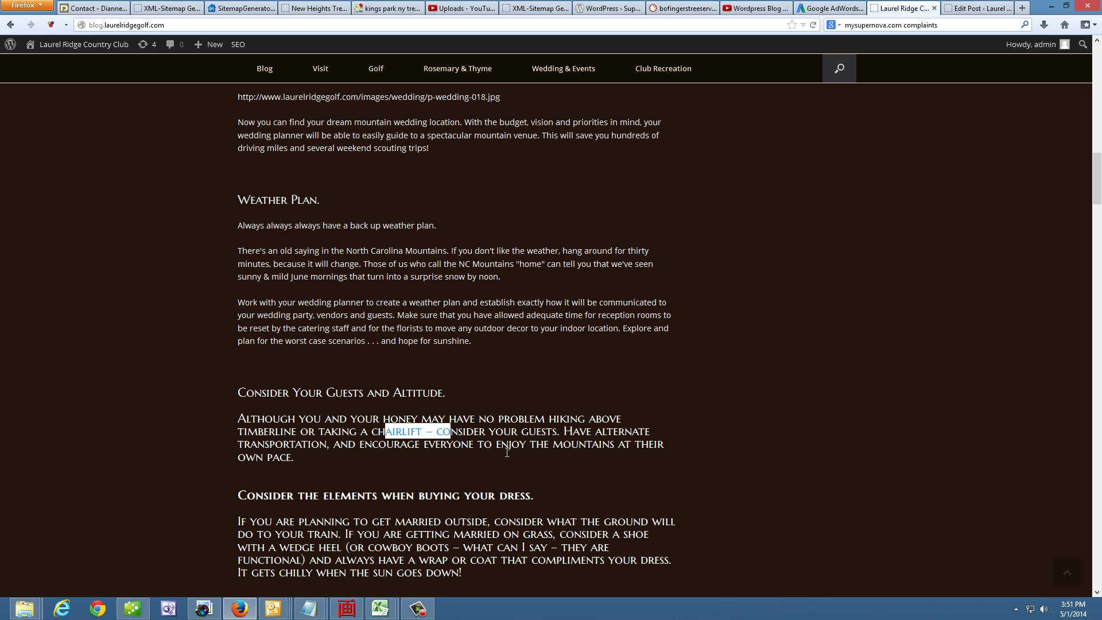
# Step: Reopen the post's Visual Editor widget and set the text below "Consider Your Guests and Altitude." to the Paragraph format
pyautogui.click(976, 8)
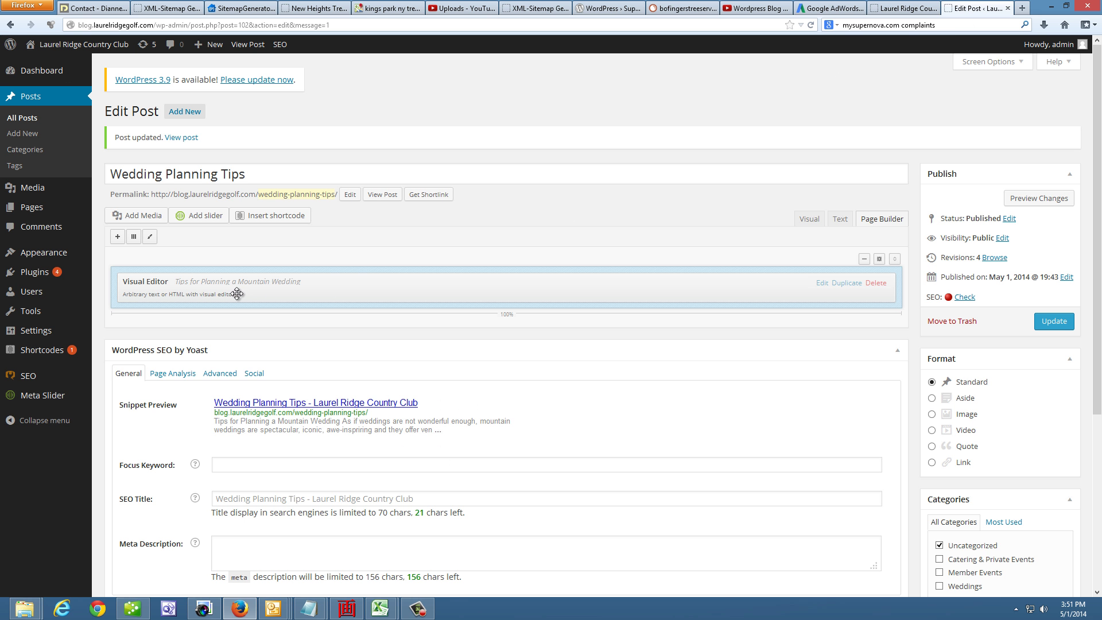
pyautogui.click(823, 283)
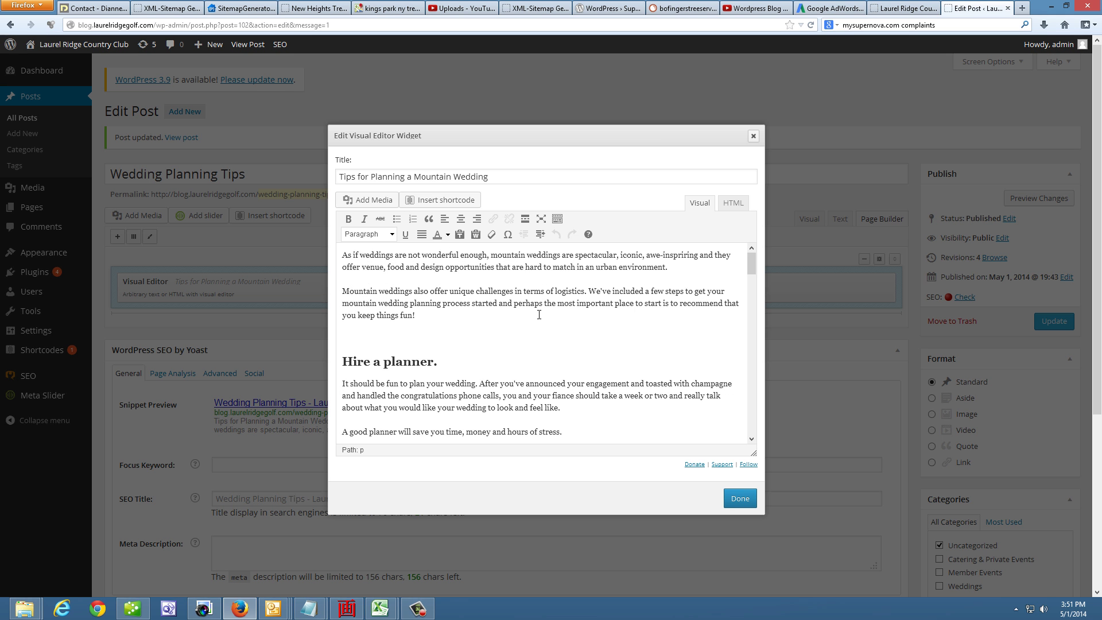
pyautogui.scroll(-5, 539, 315)
pyautogui.scroll(-5, 535, 314)
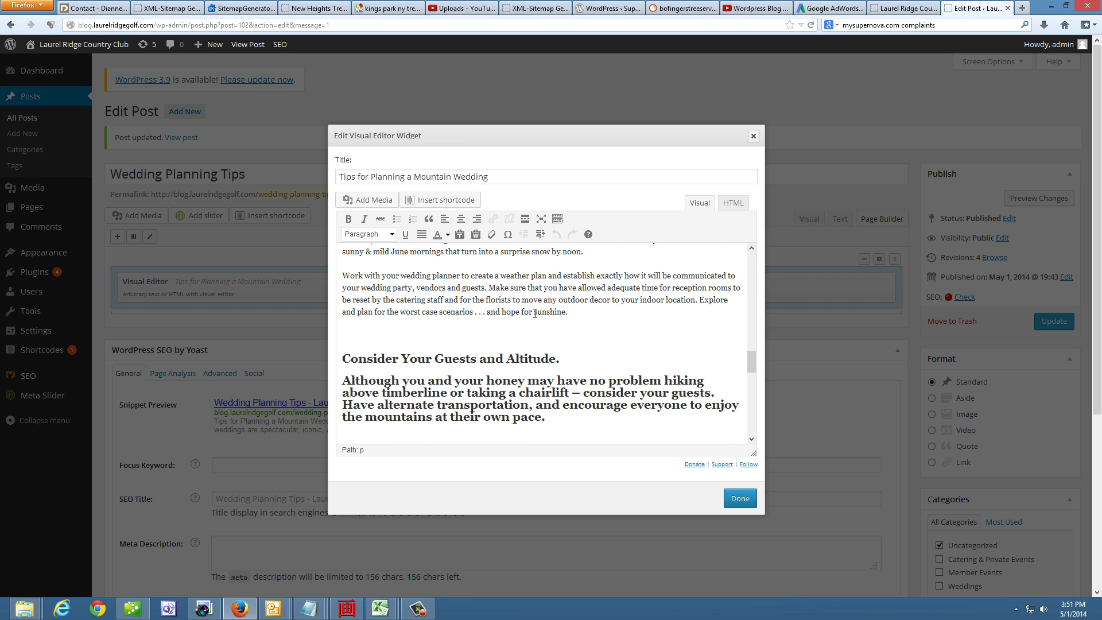
pyautogui.scroll(-3, 600, 392)
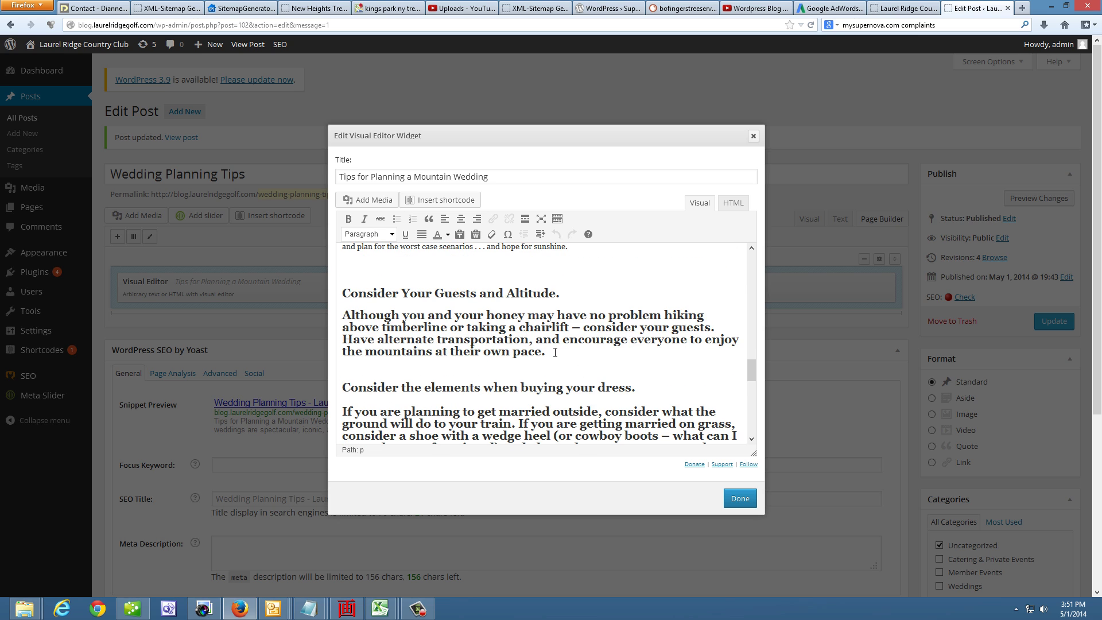
pyautogui.moveTo(548, 352); pyautogui.dragTo(325, 315)
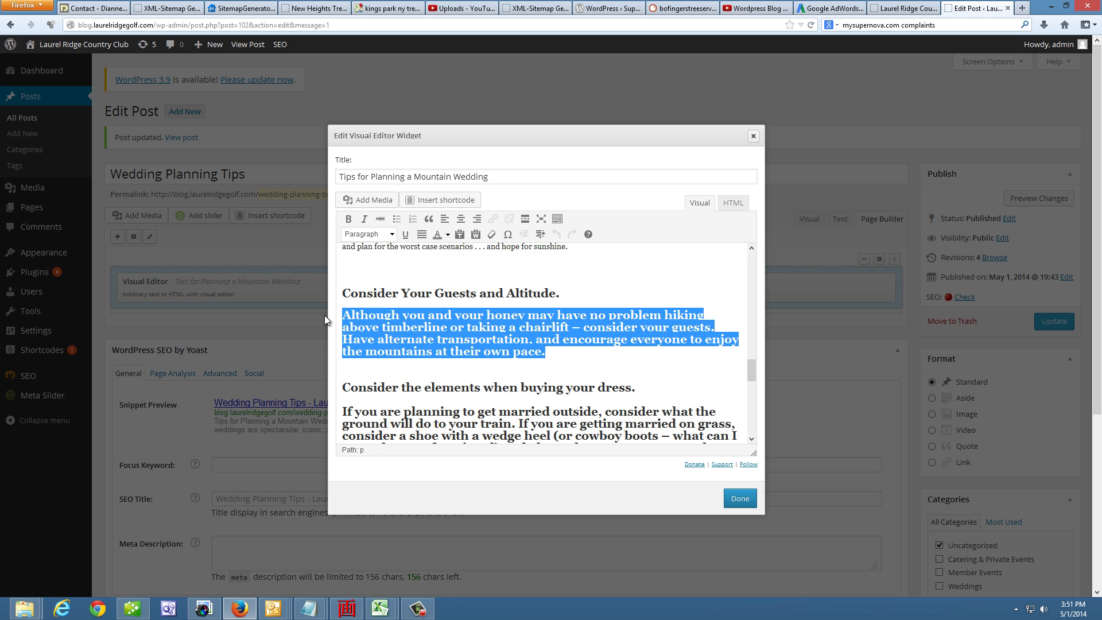
pyautogui.click(394, 233)
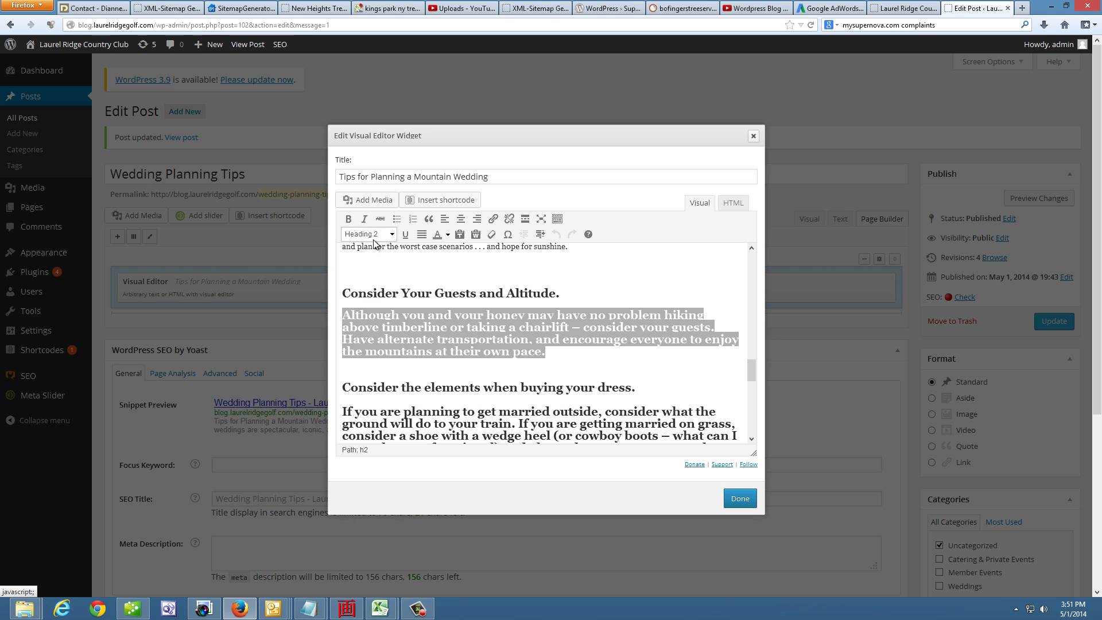
pyautogui.click(392, 235)
pyautogui.click(366, 262)
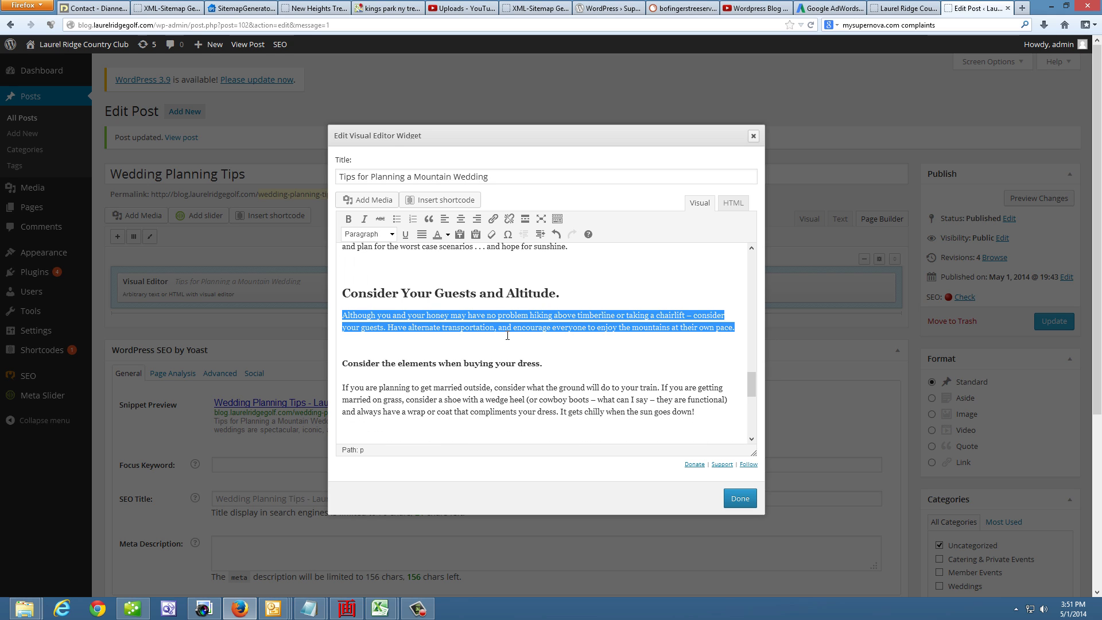
pyautogui.click(435, 316)
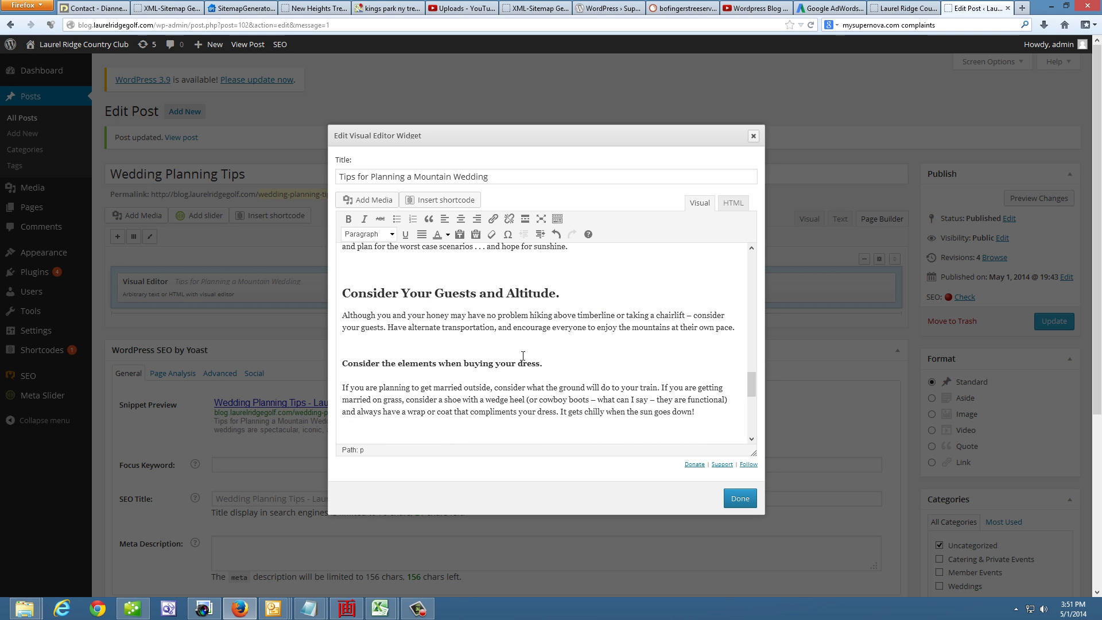
# Step: Paste the "Set a budget." Heading 2 below the bold dress line and reword it as "Consider the Elements When Buying Your Dress."
pyautogui.scroll(-2, 522, 346)
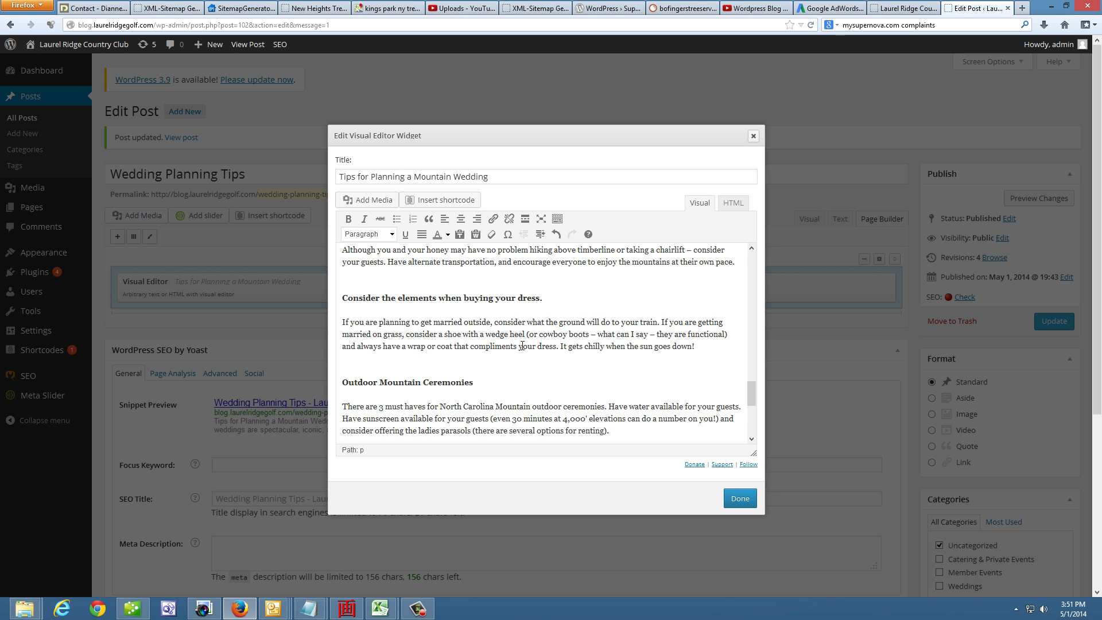
pyautogui.scroll(2, 513, 336)
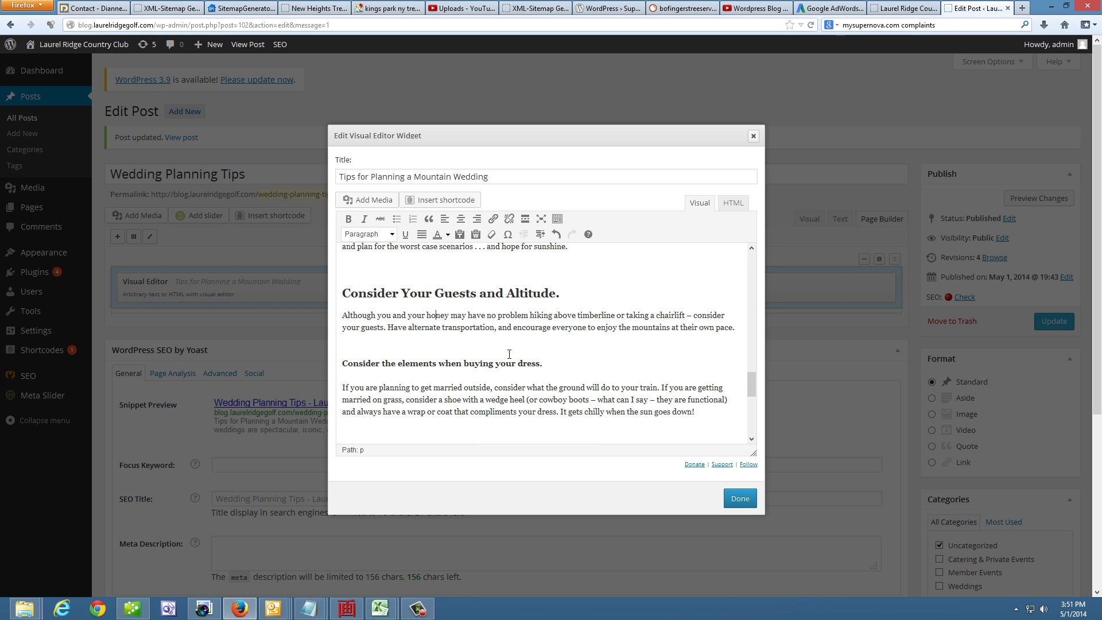
pyautogui.click(553, 365)
pyautogui.hotkey('shift', 'Return')
pyautogui.write('Set a budget.')
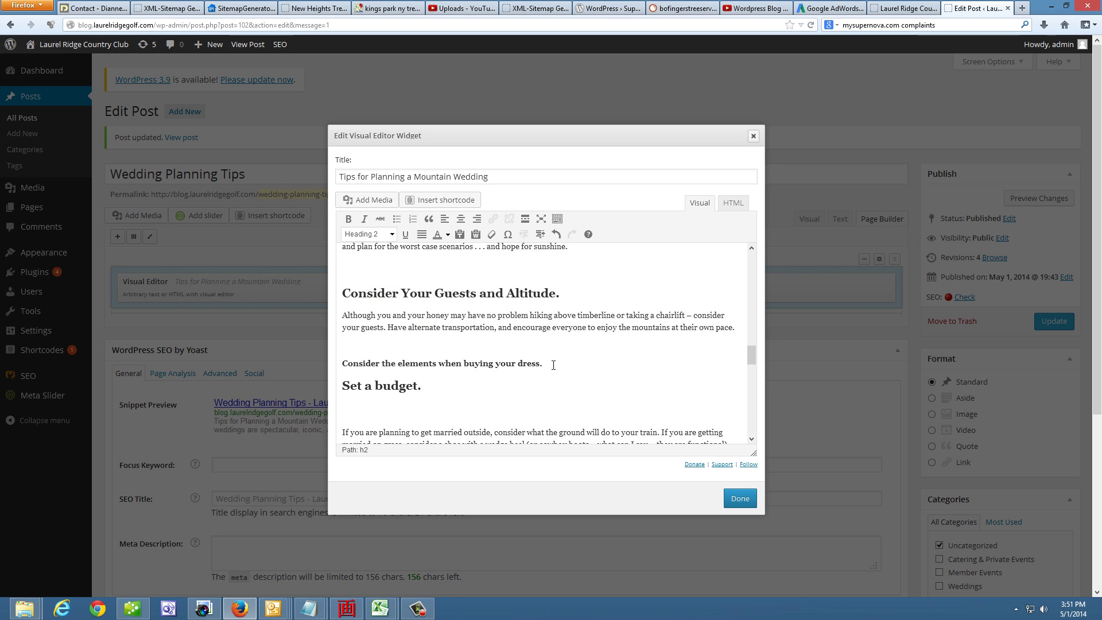
pyautogui.press('Left')
pyautogui.press('BackSpace')
pyautogui.press('BackSpace')
pyautogui.press('BackSpace')
pyautogui.press('BackSpace')
pyautogui.press('BackSpace')
pyautogui.press('BackSpace')
pyautogui.press('BackSpace')
pyautogui.press('BackSpace')
pyautogui.press('BackSpace')
pyautogui.press('BackSpace')
pyautogui.press('BackSpace')
pyautogui.press('BackSpace')
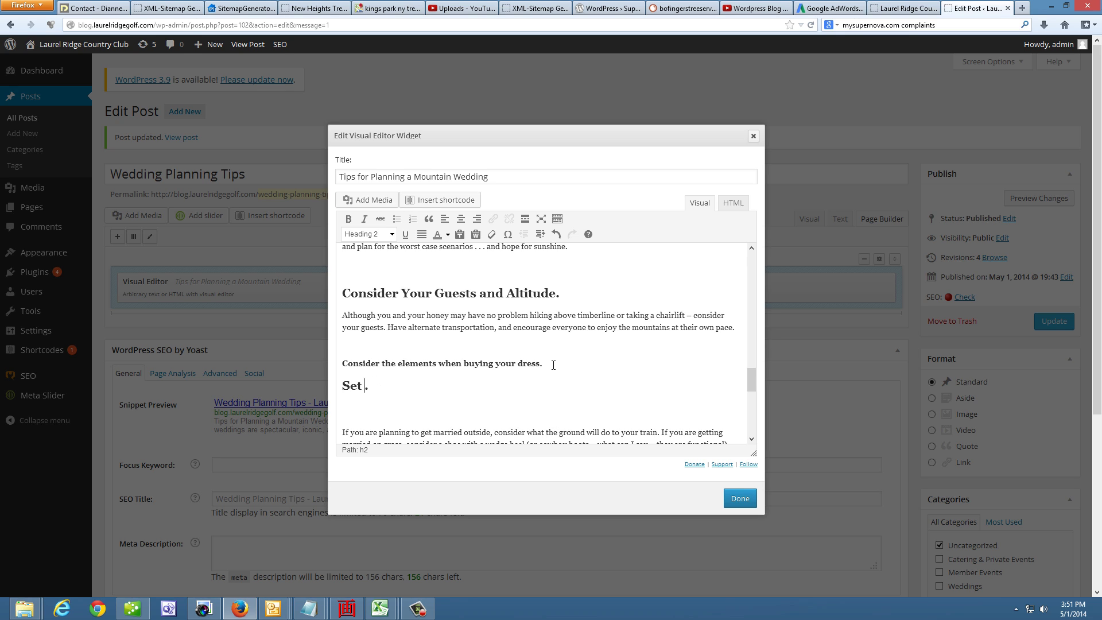
pyautogui.write('Consider the Element')
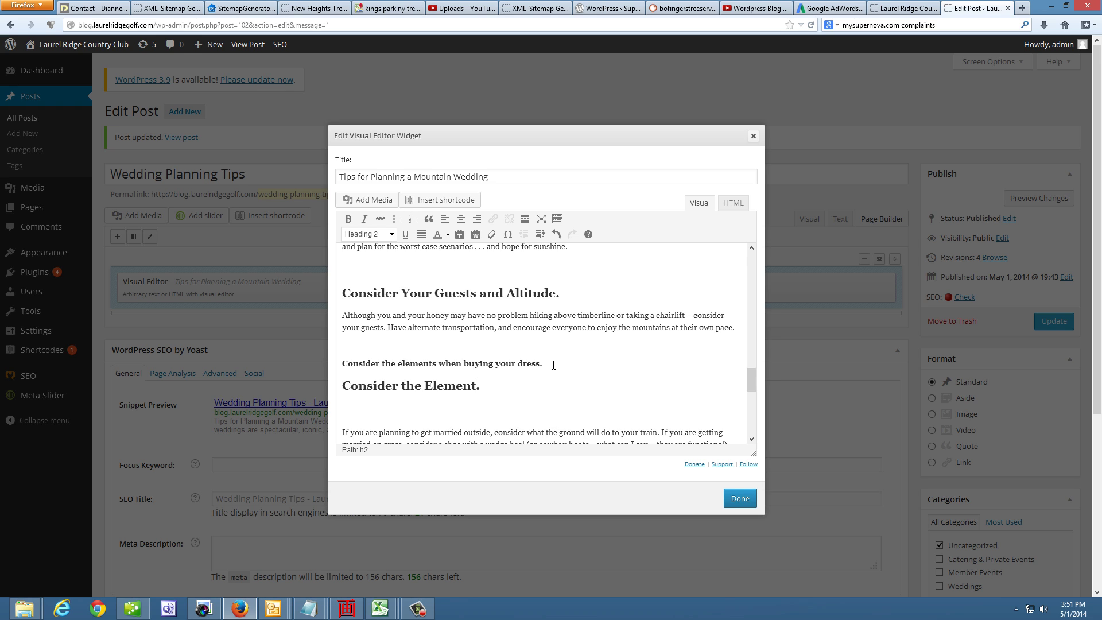
pyautogui.write('s When Buying Your Dress')
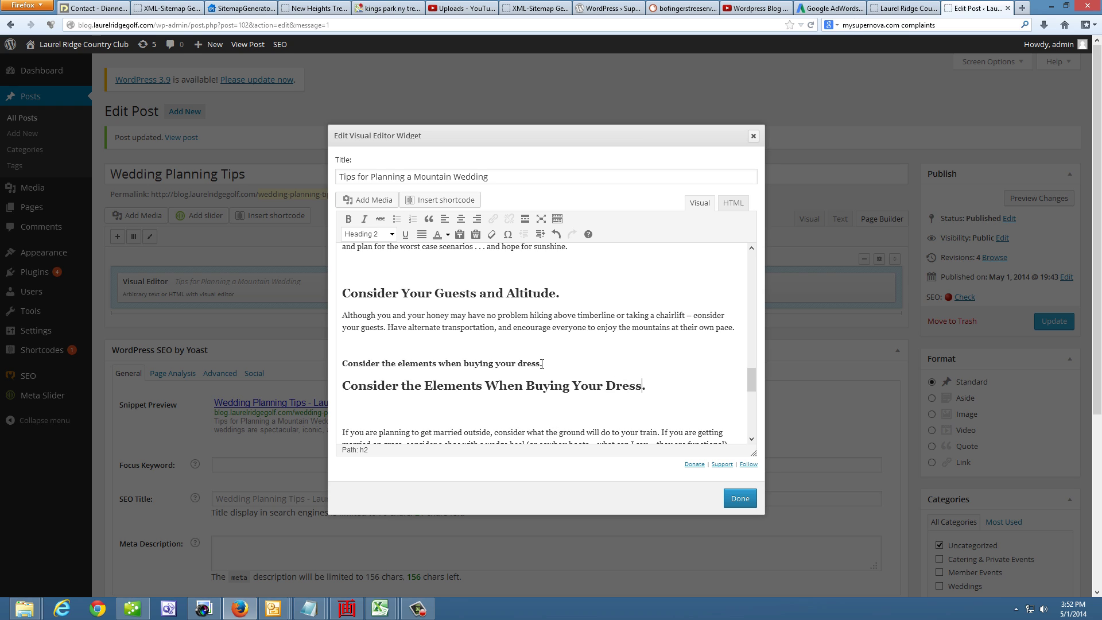
# Step: Delete the old bold line above the dress heading and remove the blank lines between the heading and its paragraph
pyautogui.moveTo(542, 364); pyautogui.dragTo(341, 364)
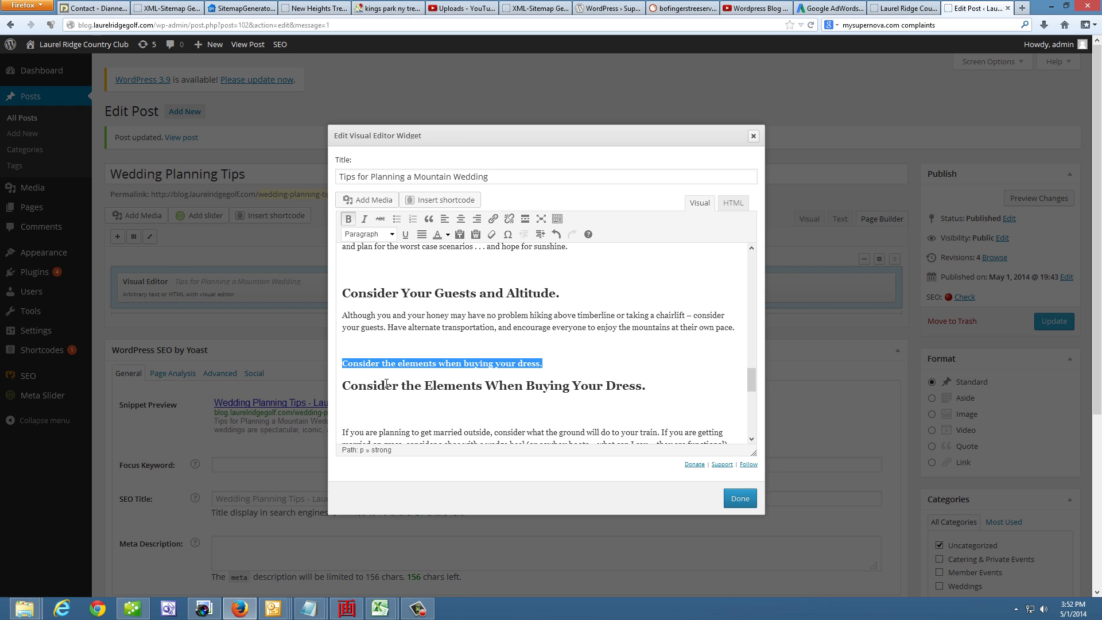
pyautogui.press('Delete')
pyautogui.click(363, 404)
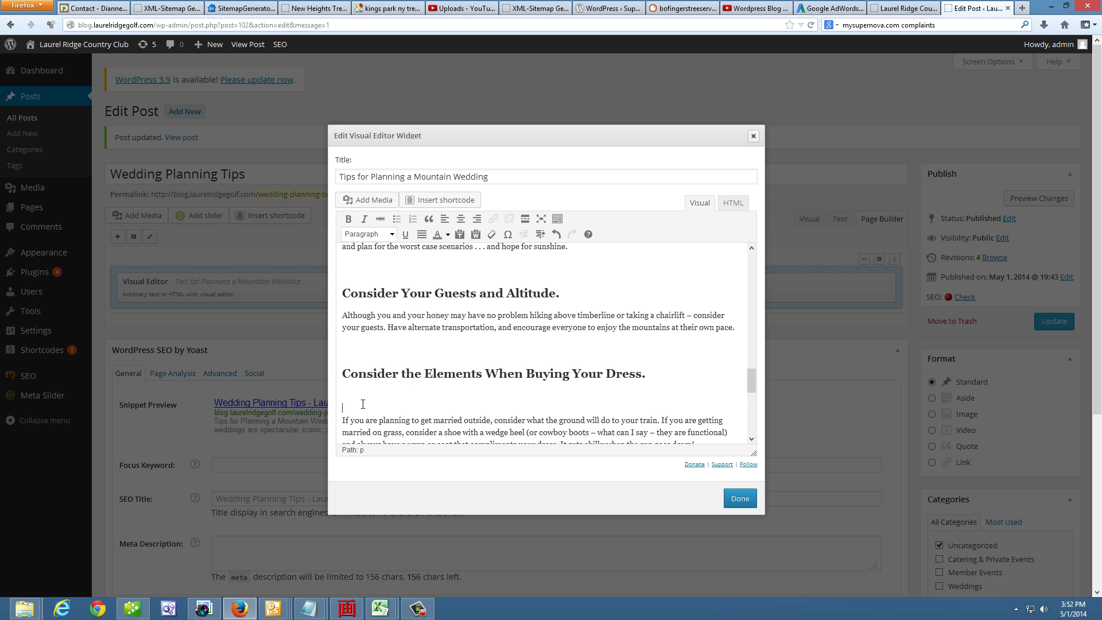
pyautogui.press('Delete')
pyautogui.press('Delete')
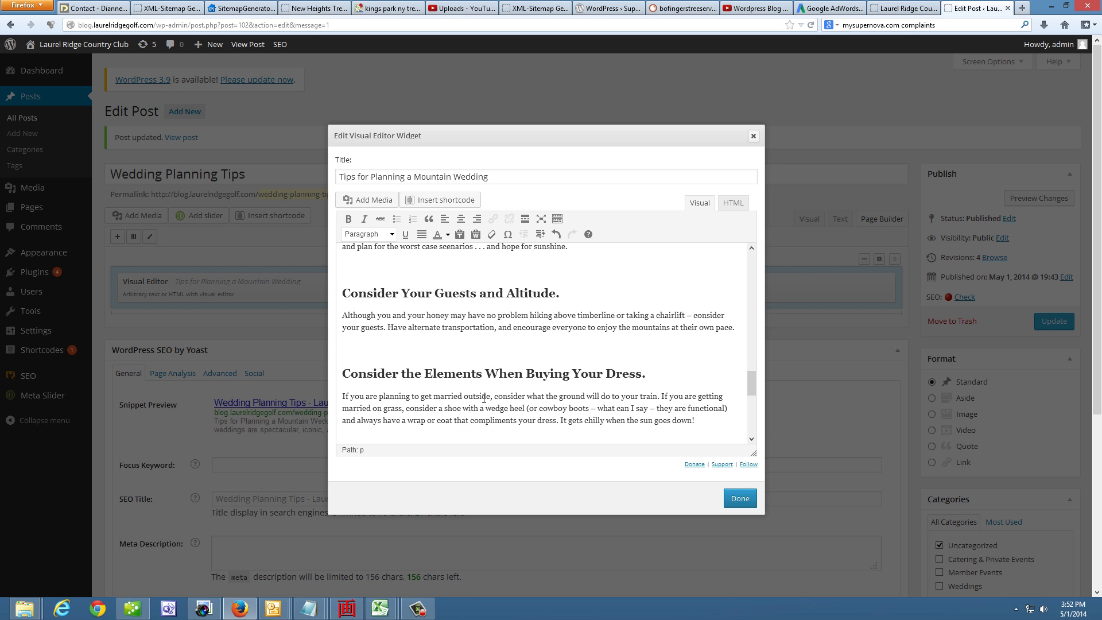
# Step: Paste the "Set a budget." Heading 2 below the bold line "Outdoor Mountain Ceremonies" and reword it as "Outdoor Mountain Ceremonies."
pyautogui.scroll(-4, 484, 398)
pyautogui.click(488, 336)
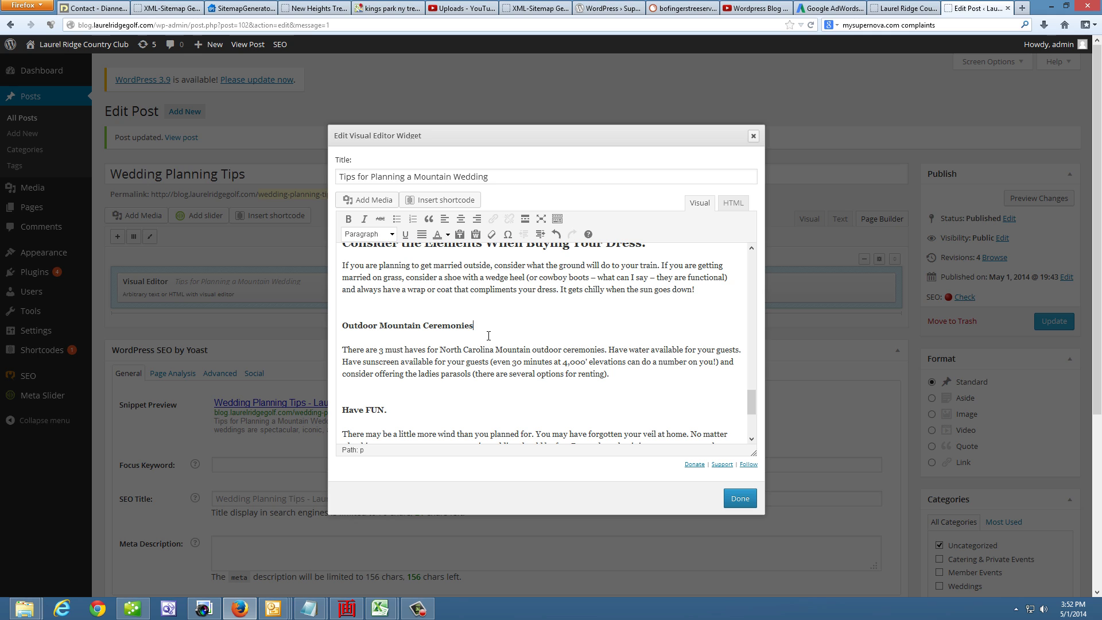
pyautogui.press('Return')
pyautogui.write('Set a budget.')
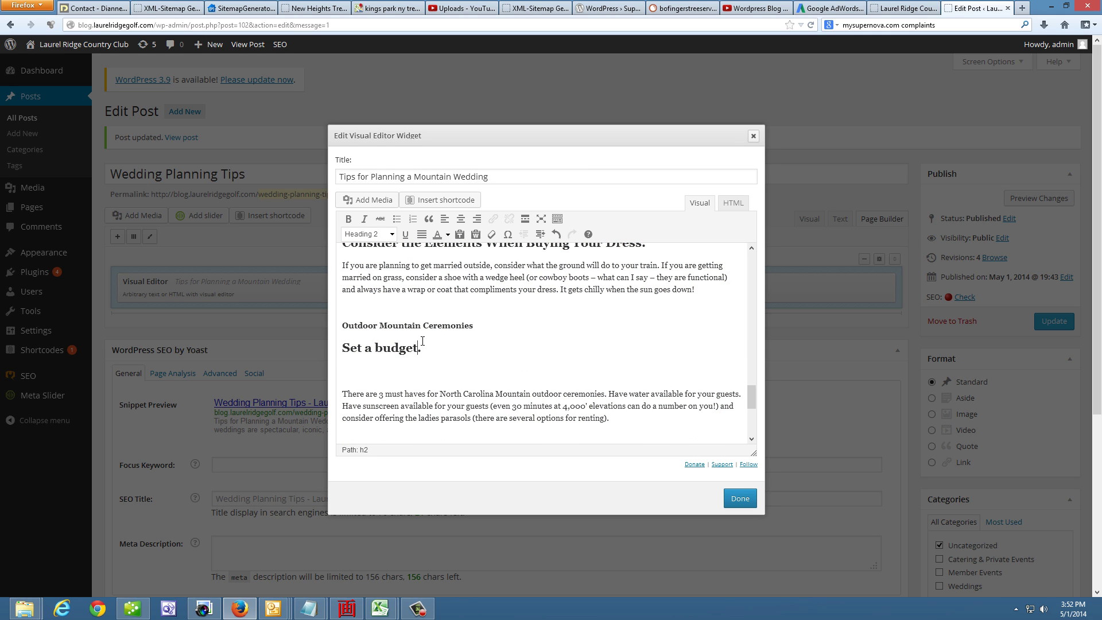
pyautogui.press('Left')
pyautogui.press('BackSpace')
pyautogui.press('BackSpace')
pyautogui.press('BackSpace')
pyautogui.press('BackSpace')
pyautogui.press('BackSpace')
pyautogui.press('BackSpace')
pyautogui.press('BackSpace')
pyautogui.press('BackSpace')
pyautogui.press('BackSpace')
pyautogui.press('BackSpace')
pyautogui.press('BackSpace')
pyautogui.press('BackSpace')
pyautogui.write('Outdoor Mountain Cer')
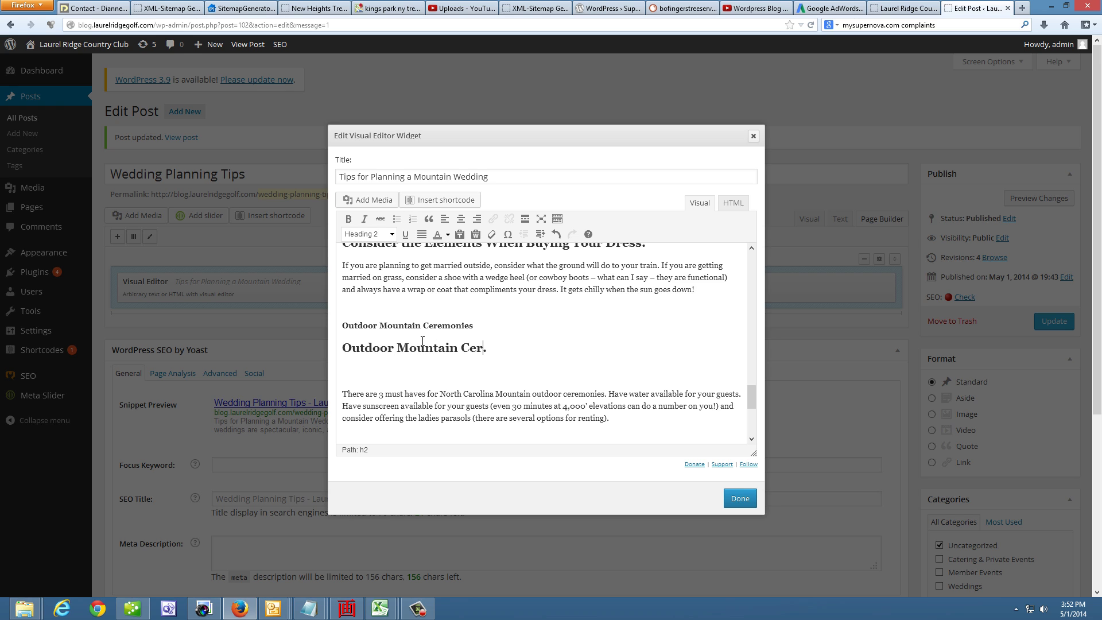
pyautogui.write('eminies')
pyautogui.press('BackSpace')
pyautogui.write('o')
pyautogui.press('Up')
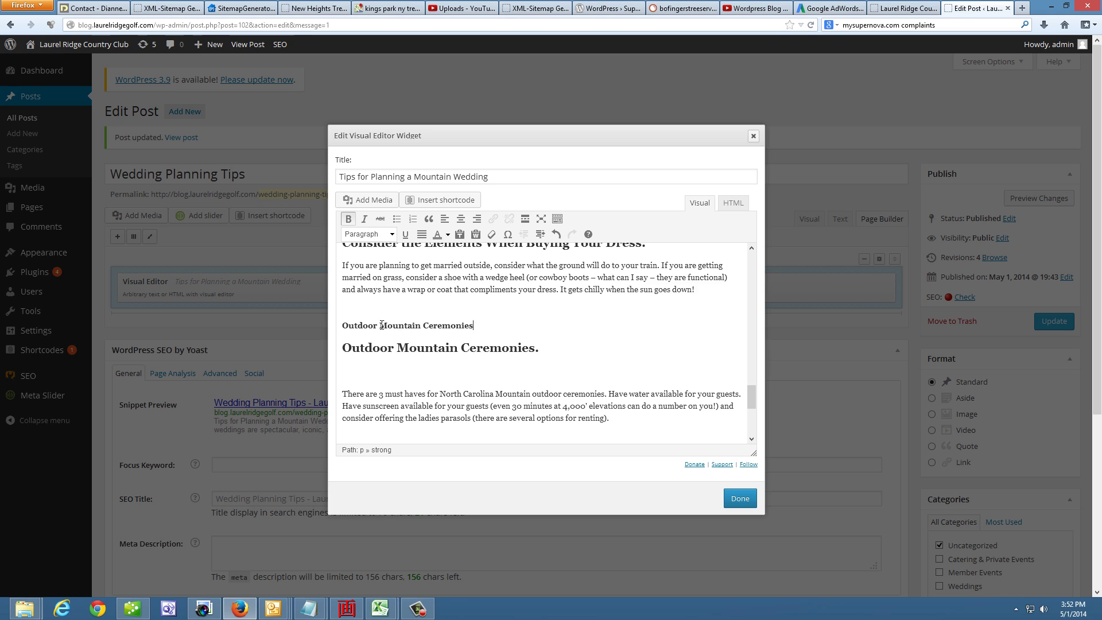
# Step: Delete the old bold "Outdoor Mountain Ceremonies" line, keep a blank line above the new heading, and close the gap below it
pyautogui.moveTo(476, 326); pyautogui.dragTo(344, 325)
pyautogui.press('BackSpace')
pyautogui.press('BackSpace')
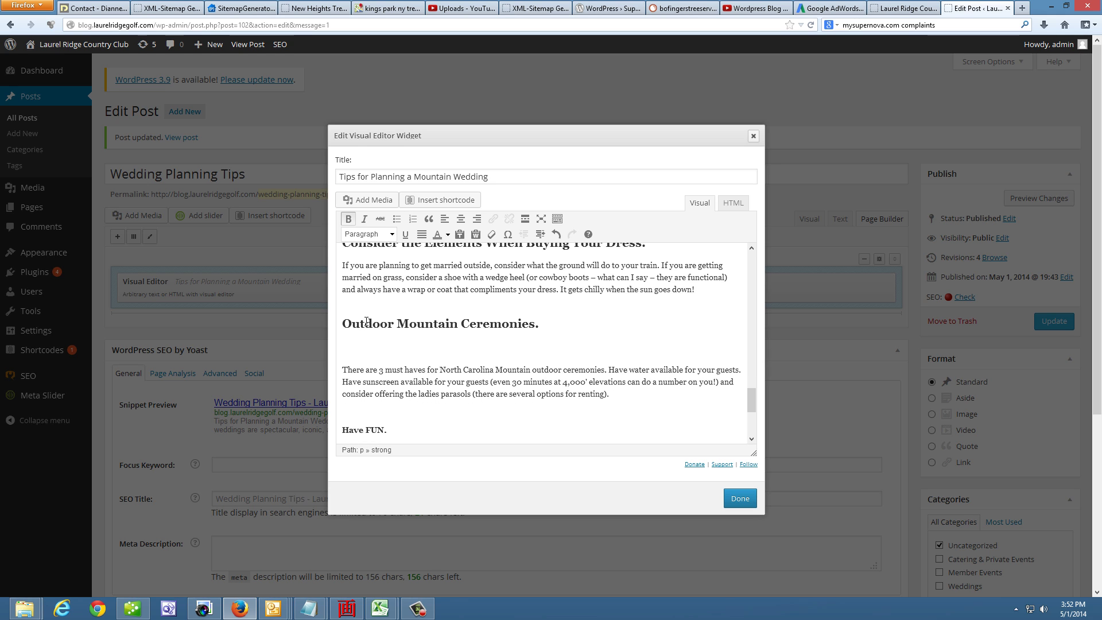
pyautogui.press('Return')
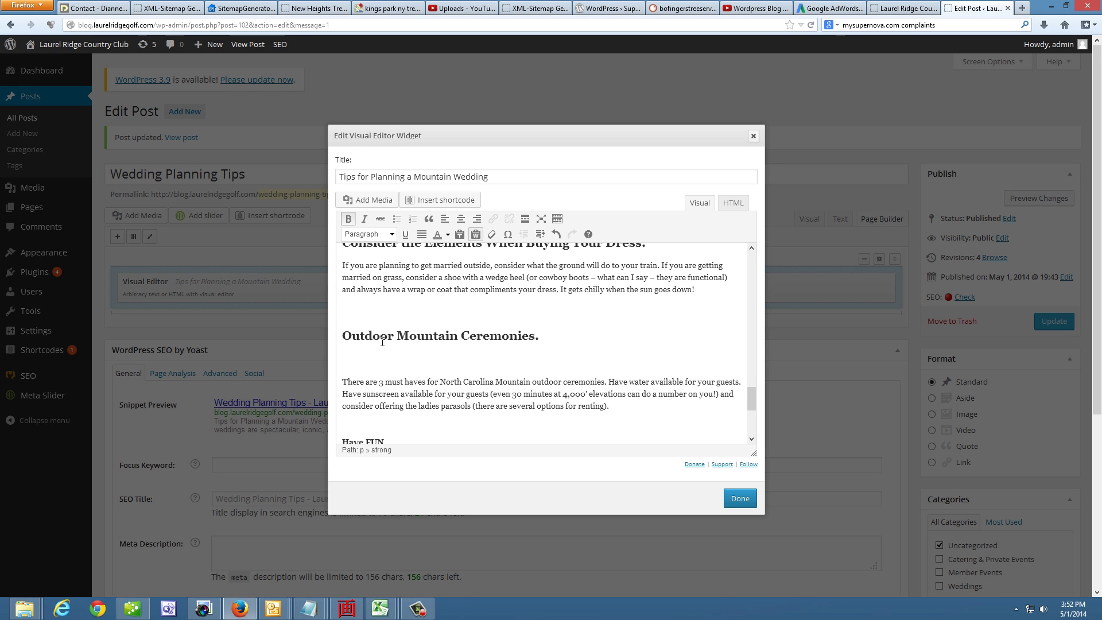
pyautogui.click(363, 373)
pyautogui.press('BackSpace')
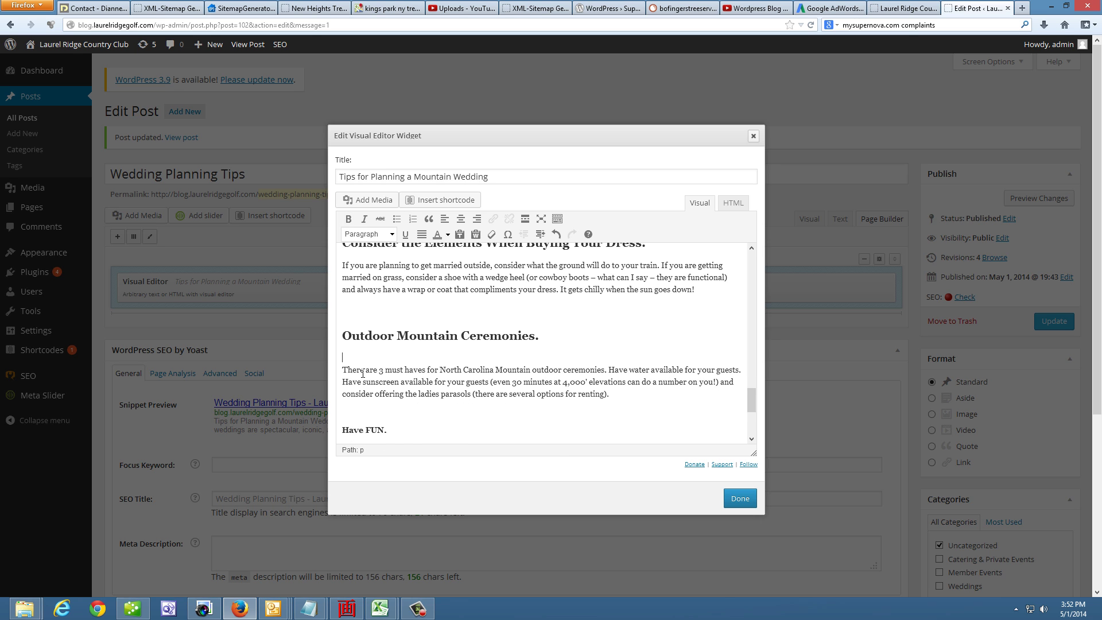
pyautogui.press('Delete')
# Step: Paste the "Set a budget." Heading 2 below the bold line "Have FUN." and reword it as "Have Fun."
pyautogui.scroll(-2, 372, 374)
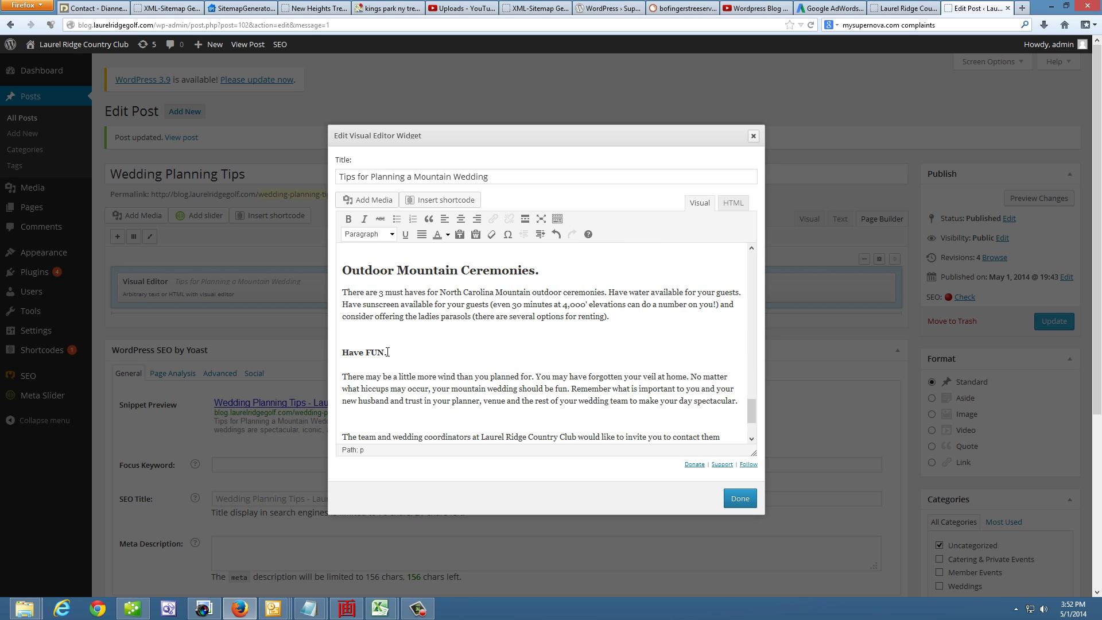
pyautogui.tripleClick(413, 353)
pyautogui.click(413, 353)
pyautogui.press('Return')
pyautogui.write('Set a budget.')
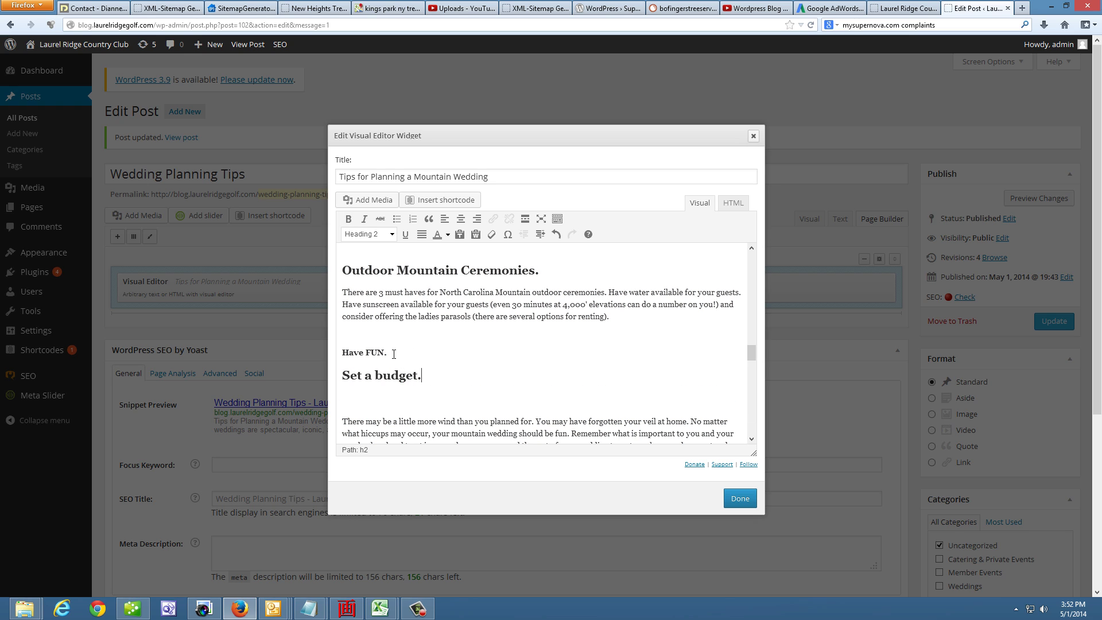
pyautogui.click(394, 356)
pyautogui.click(417, 374)
pyautogui.press('BackSpace')
pyautogui.press('BackSpace')
pyautogui.press('BackSpace')
pyautogui.press('BackSpace')
pyautogui.press('BackSpace')
pyautogui.press('BackSpace')
pyautogui.press('BackSpace')
pyautogui.press('BackSpace')
pyautogui.press('BackSpace')
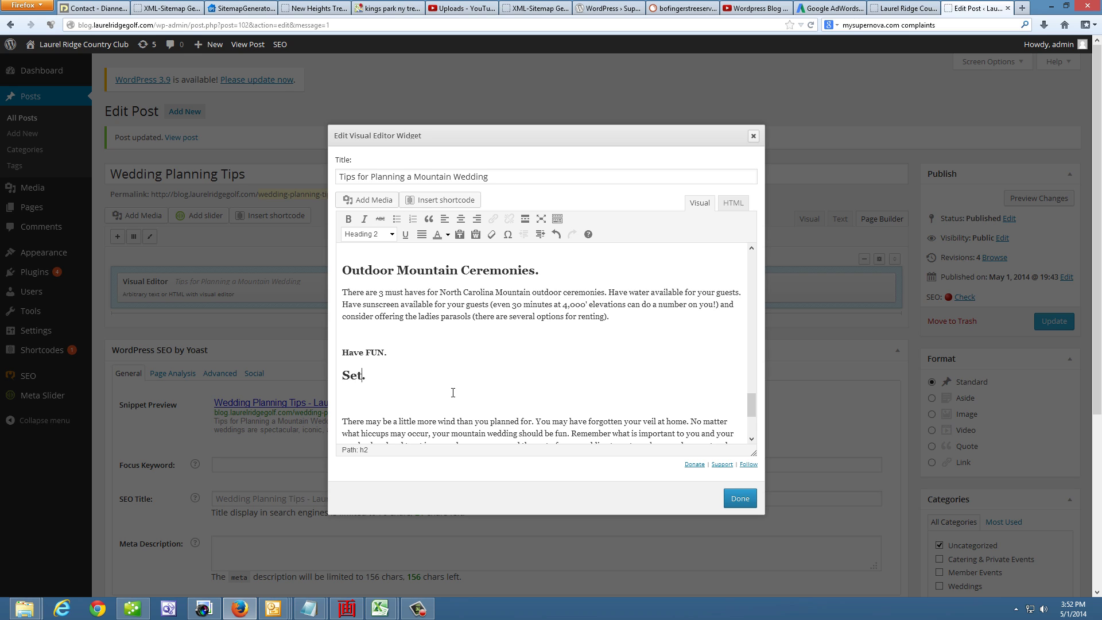
pyautogui.press('BackSpace')
pyautogui.press('BackSpace')
pyautogui.write('Have Fun')
# Step: Delete the old bold "Have FUN." line and the blank lines between the new heading and its paragraph
pyautogui.moveTo(396, 353); pyautogui.dragTo(339, 353)
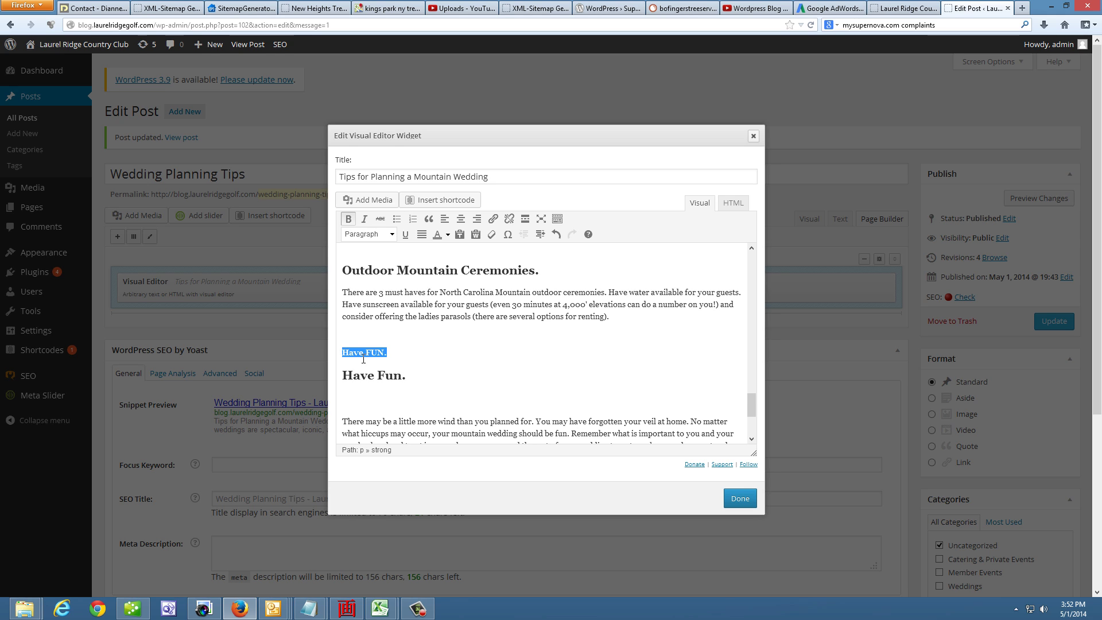
pyautogui.press('BackSpace')
pyautogui.press('BackSpace')
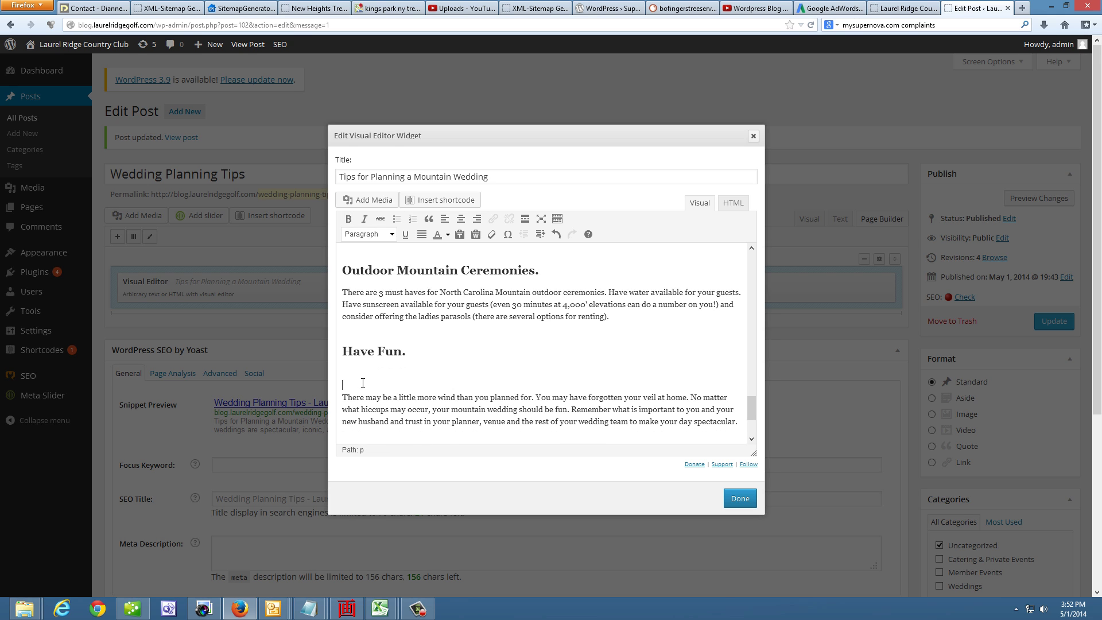
pyautogui.click(358, 380)
pyautogui.press('BackSpace')
pyautogui.press('BackSpace')
# Step: Finish editing the Visual Editor widget and update the post with the new headings
pyautogui.scroll(-3, 399, 381)
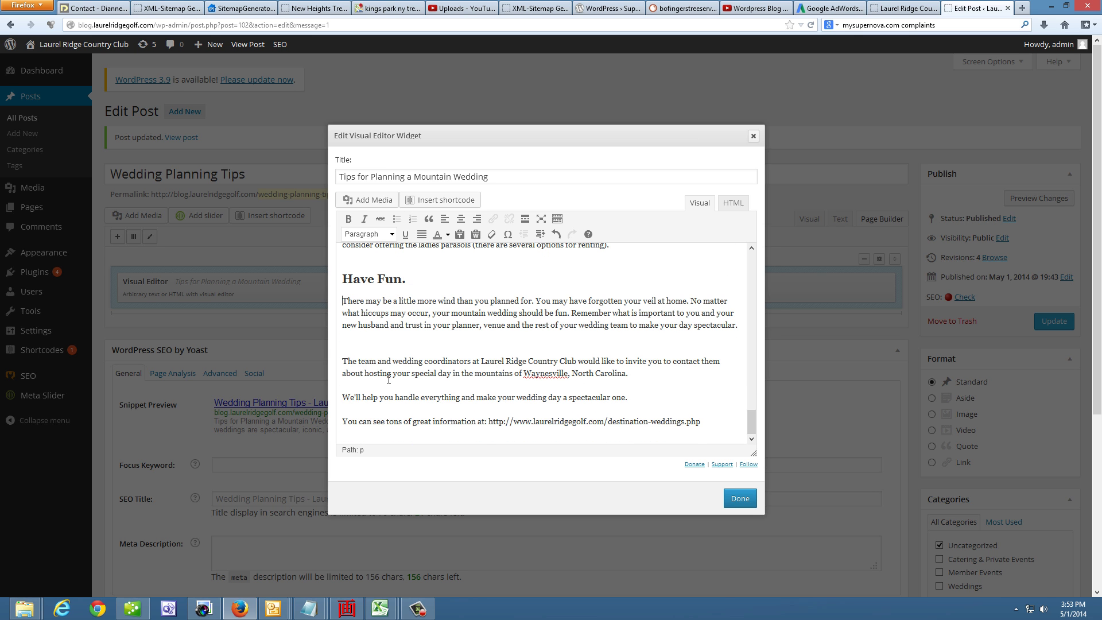
pyautogui.scroll(-6, 726, 412)
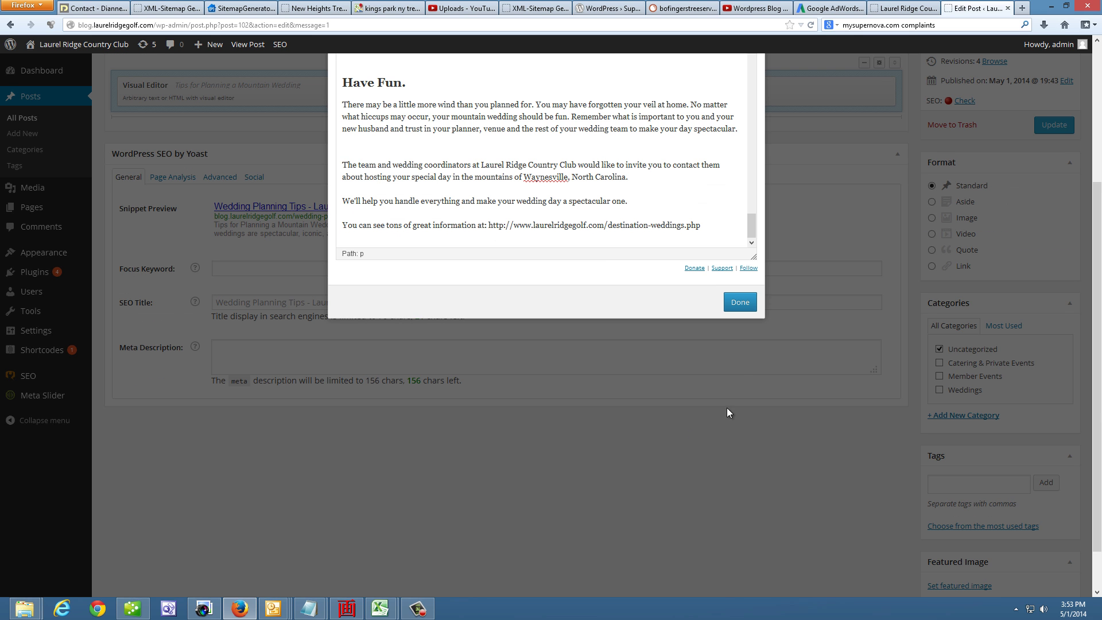
pyautogui.click(740, 302)
pyautogui.scroll(2, 1025, 165)
pyautogui.scroll(2, 1024, 165)
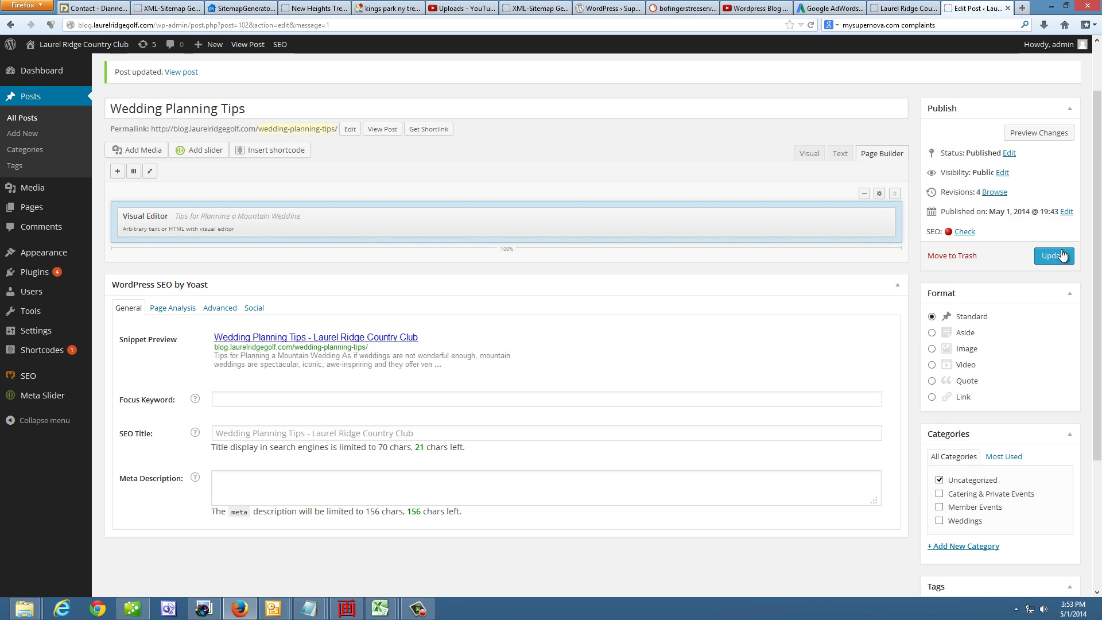
pyautogui.click(1062, 256)
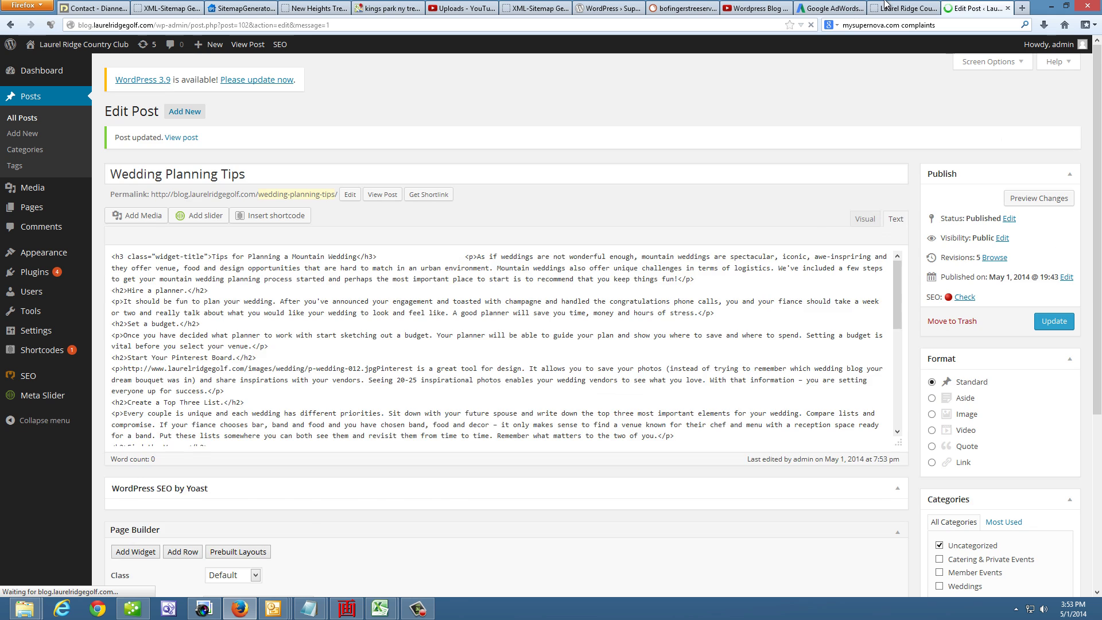
# Step: Reload the live blog page and check the post's headings from the weather plan down to "Have Fun." and back up to the title
pyautogui.click(887, 10)
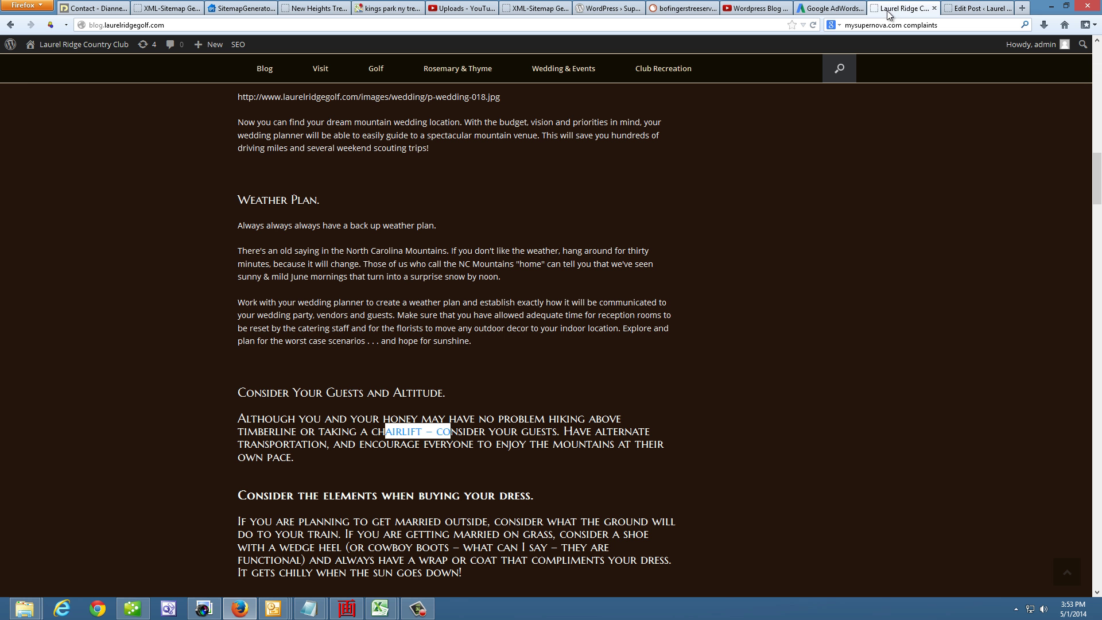
pyautogui.click(812, 24)
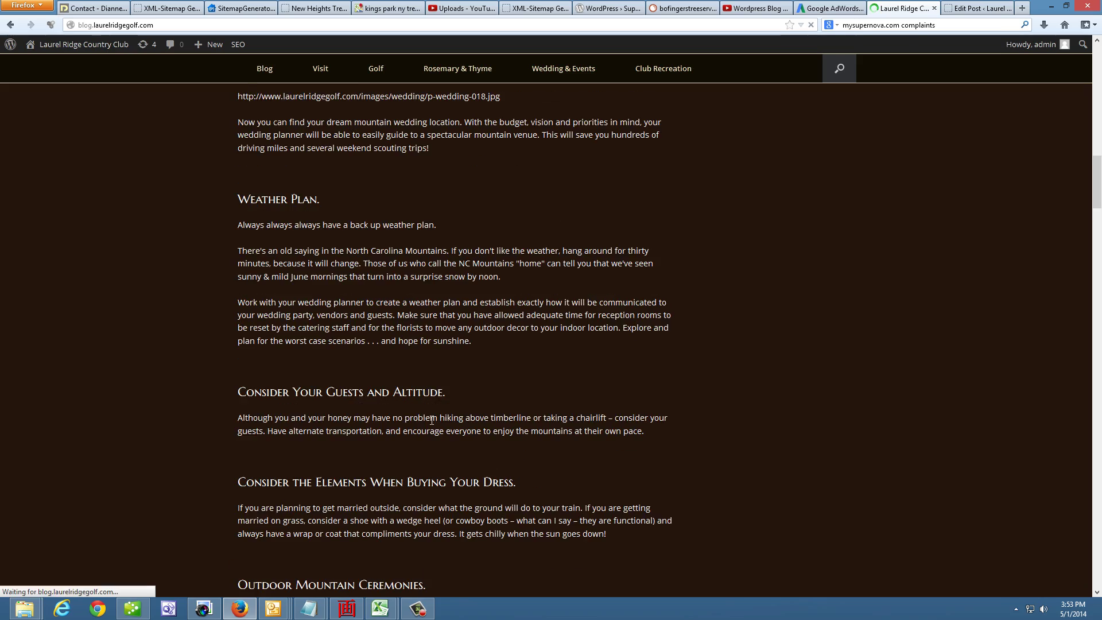
pyautogui.scroll(-2, 490, 400)
pyautogui.scroll(-7, 490, 401)
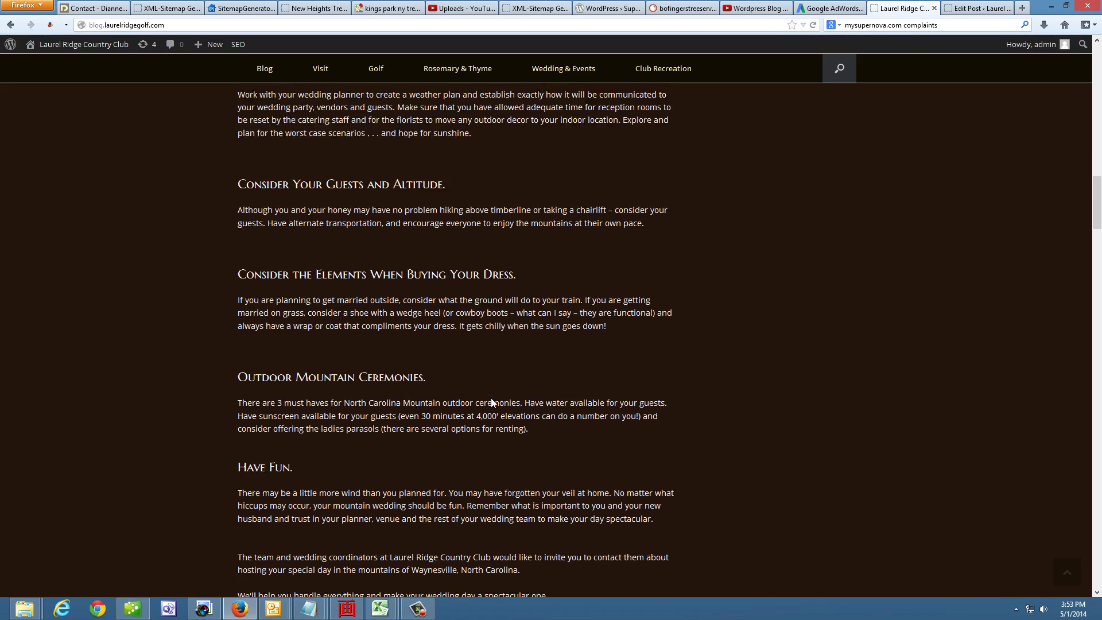
pyautogui.scroll(9, 490, 400)
pyautogui.scroll(15, 490, 400)
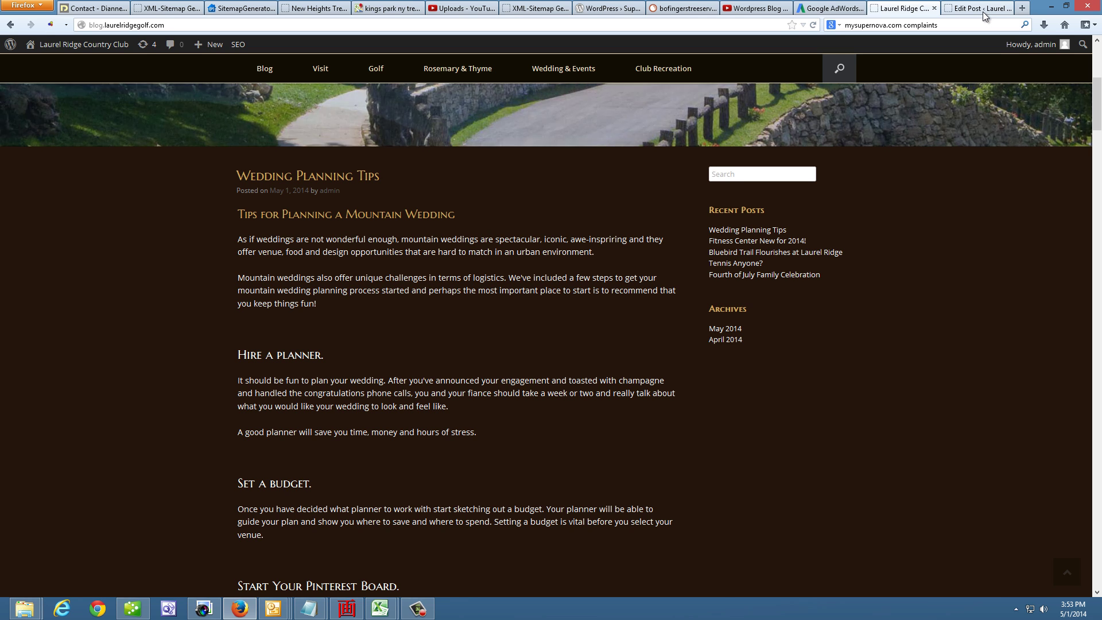
# Step: Reopen the post's Visual Editor widget and place the cursor at the start of the first paragraph
pyautogui.click(982, 12)
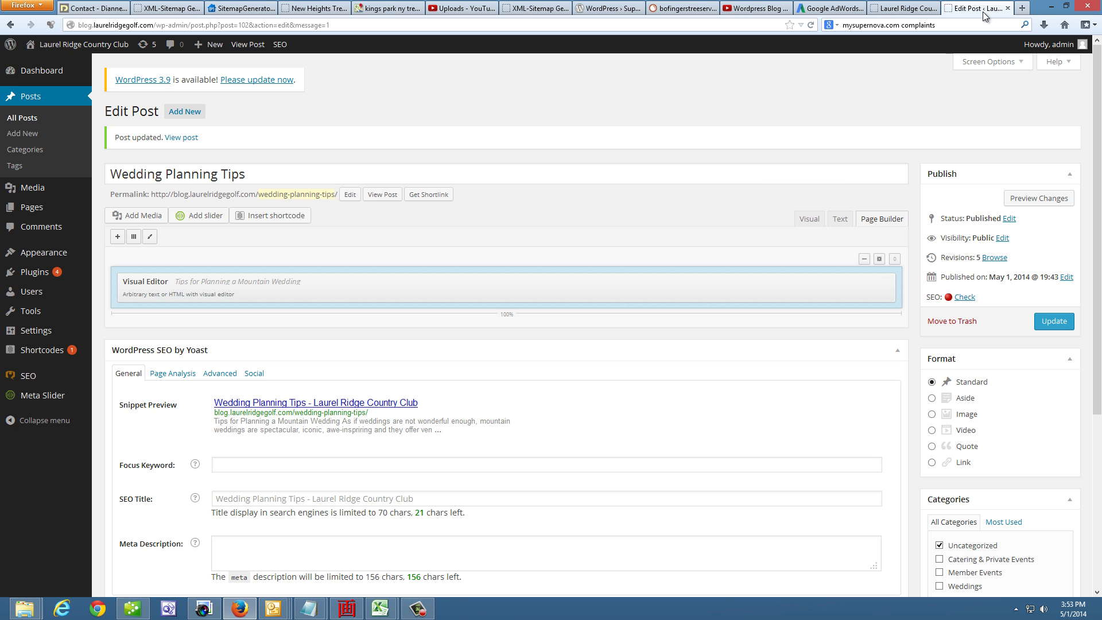
pyautogui.click(821, 283)
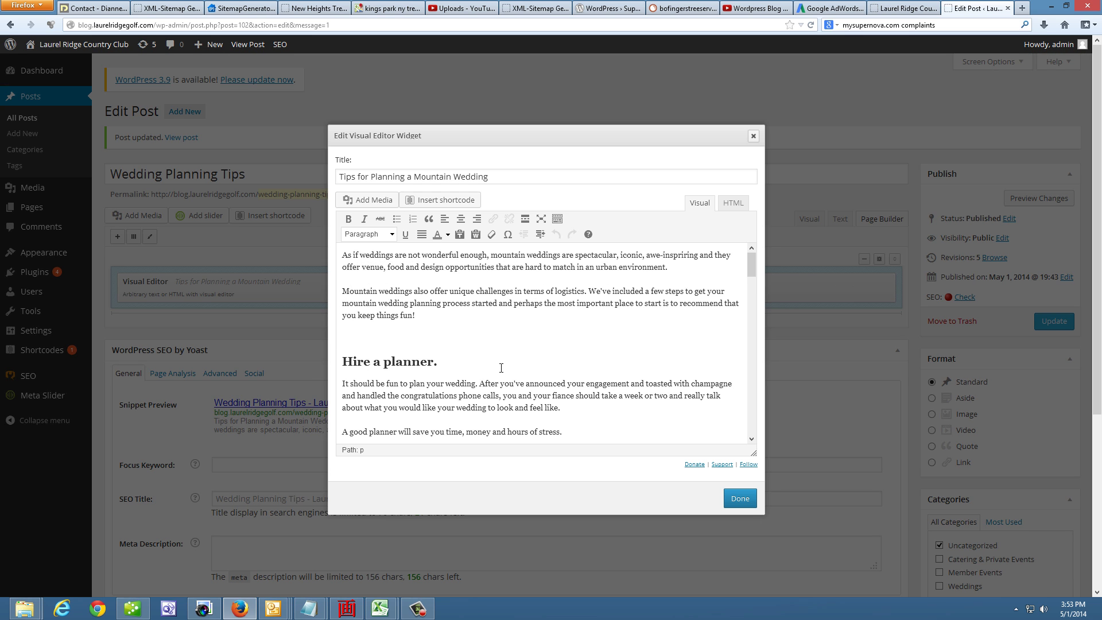
pyautogui.scroll(-4, 501, 367)
pyautogui.scroll(4, 501, 367)
pyautogui.click(343, 255)
# Step: Switch to Corel Paint Shop Pro to look at the captioned wedding dance image, and return to the post editor
pyautogui.click(204, 608)
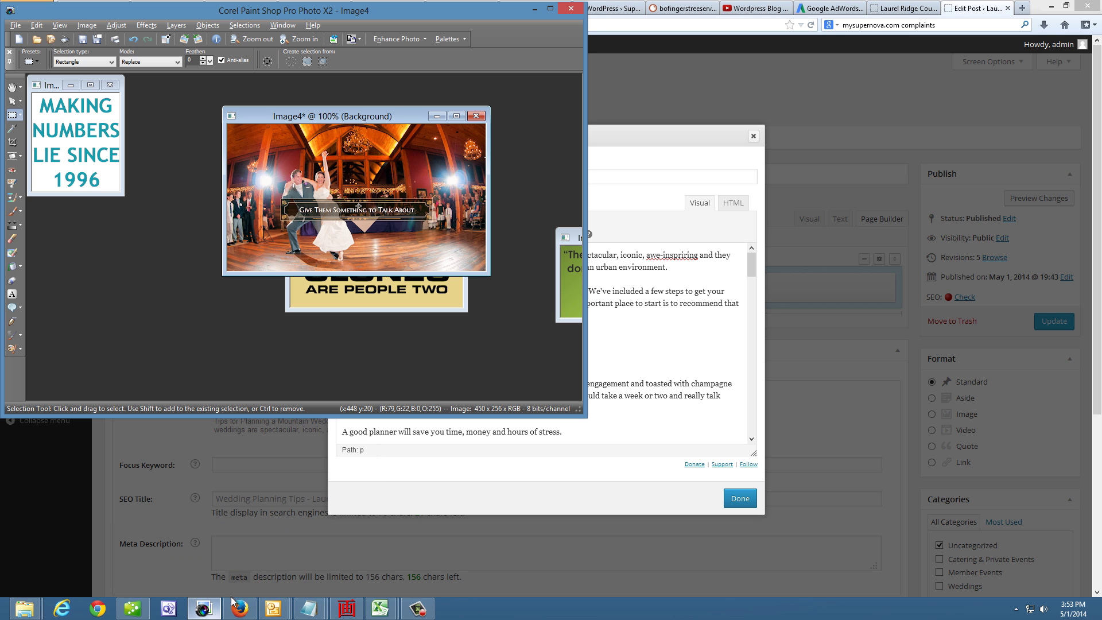
pyautogui.moveTo(372, 112); pyautogui.dragTo(335, 118)
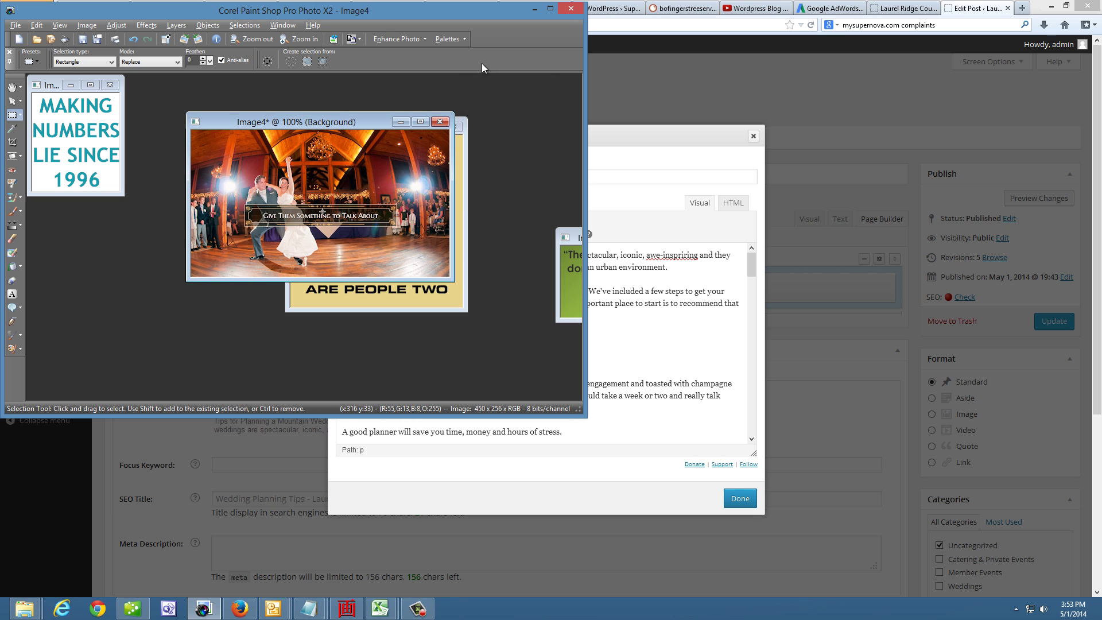
pyautogui.click(686, 136)
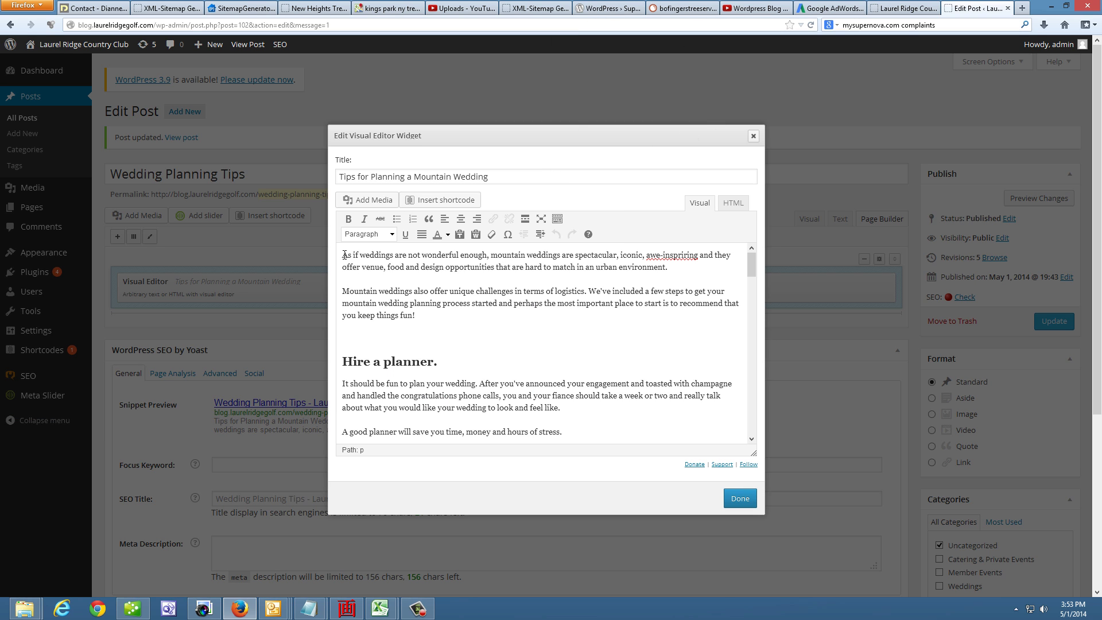
# Step: Permanently delete the existing laurel-ridge-wedding.jpg wedding dance image from the media library
pyautogui.click(357, 199)
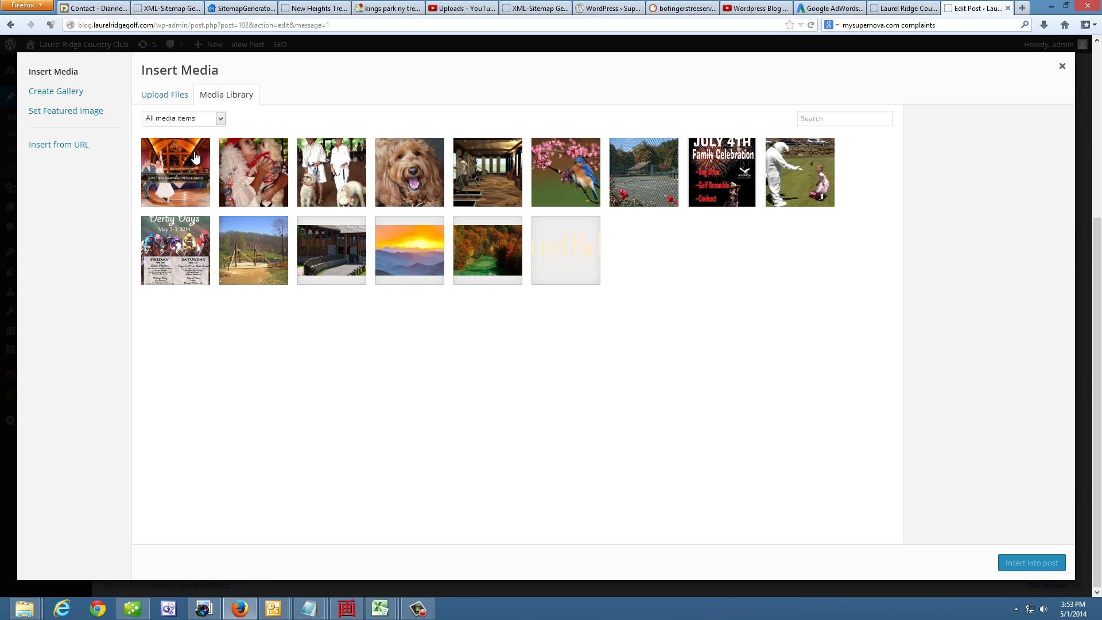
pyautogui.click(195, 154)
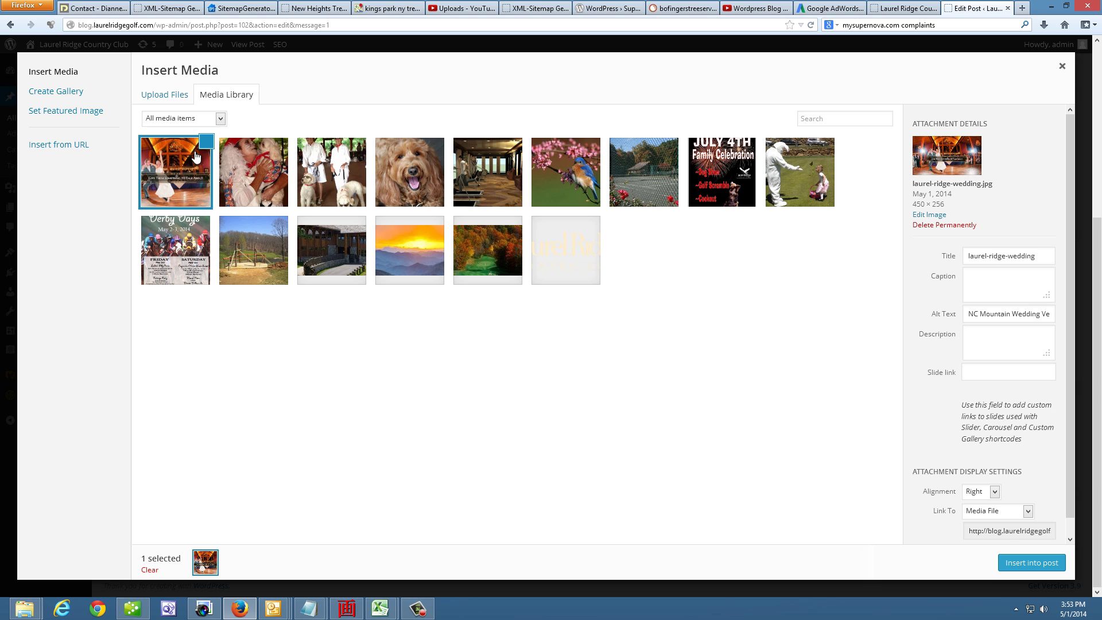
pyautogui.click(945, 223)
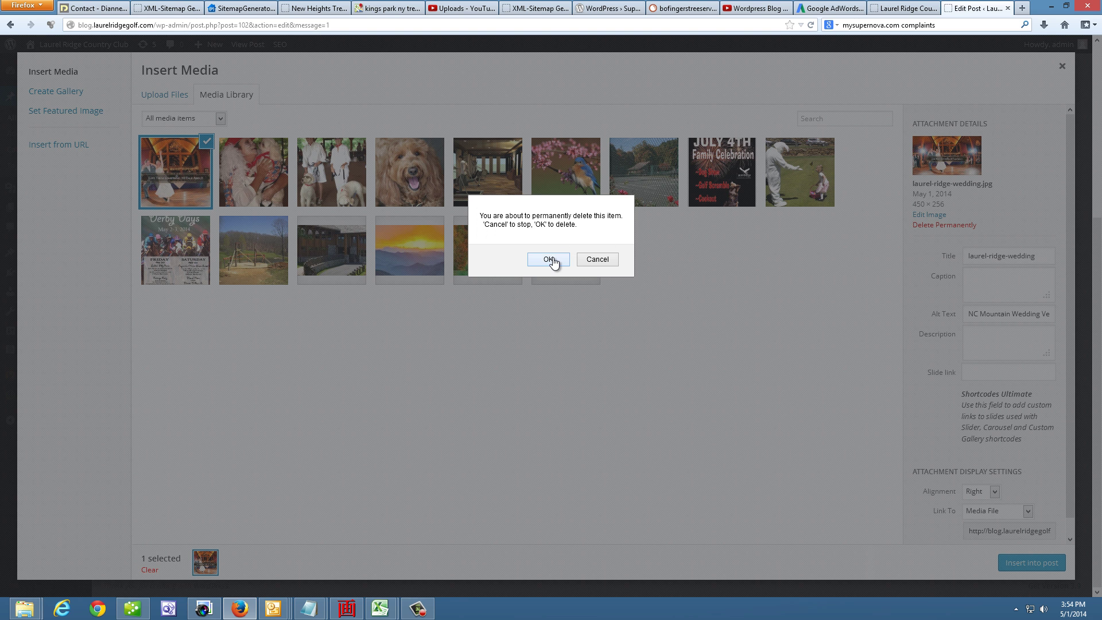
pyautogui.click(550, 260)
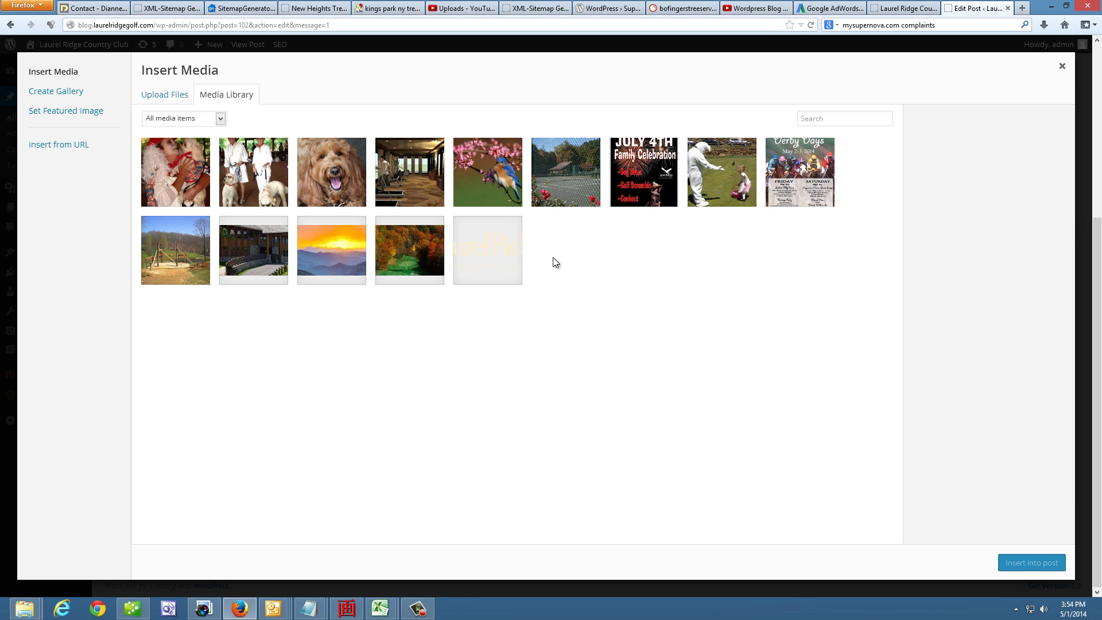
# Step: Upload the laurel-ridge-wedding.jpg image from the Video_Working folder in AAA_Photos to the media library
pyautogui.click(167, 96)
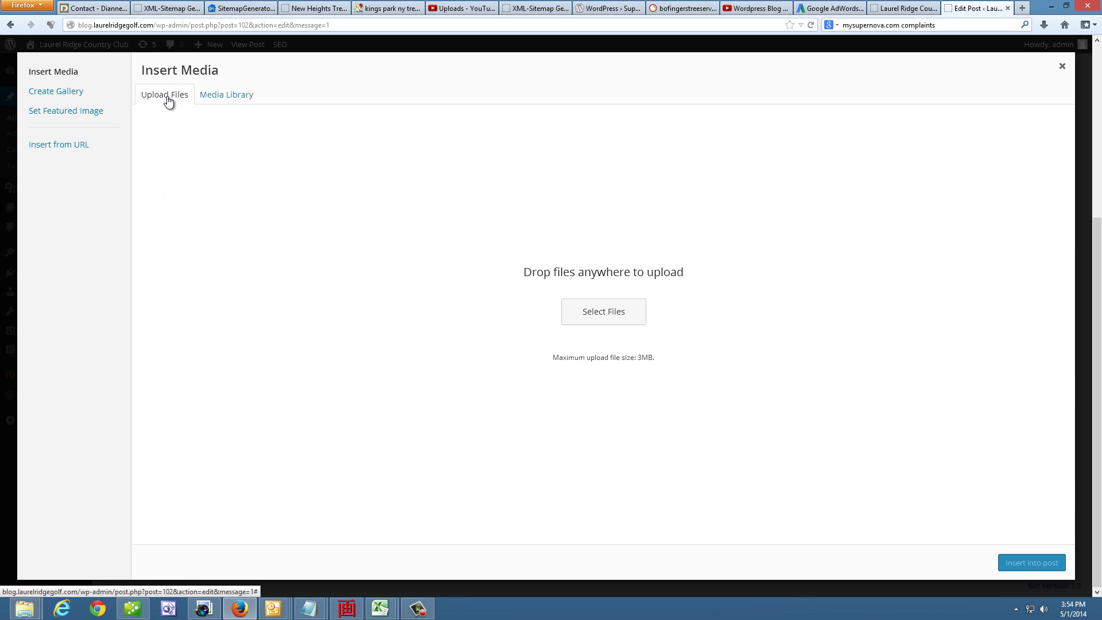
pyautogui.click(599, 320)
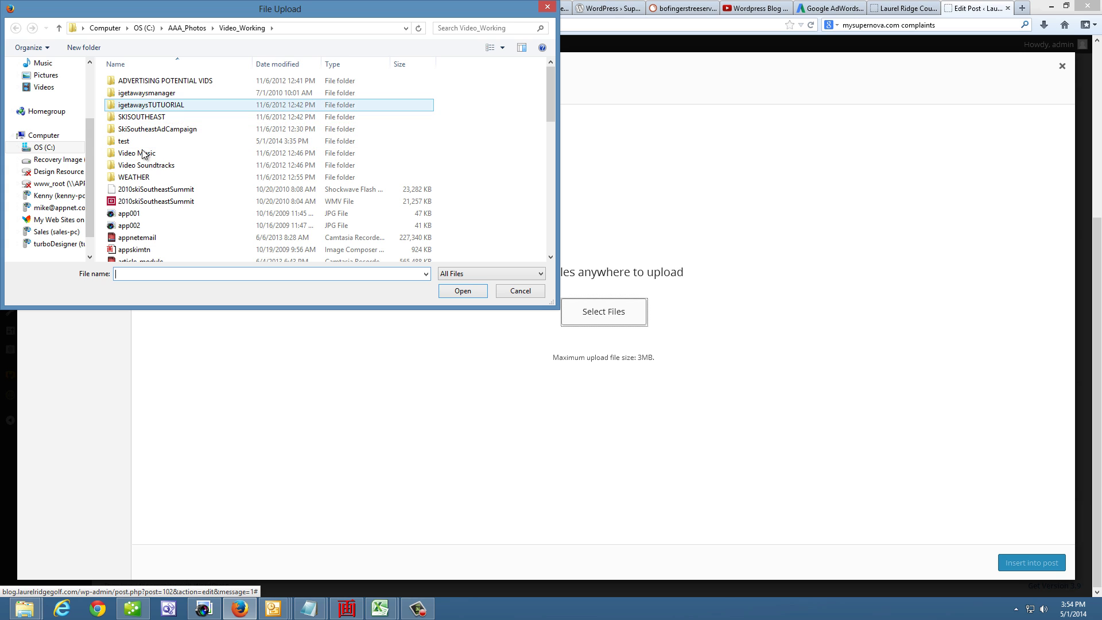
pyautogui.click(123, 140)
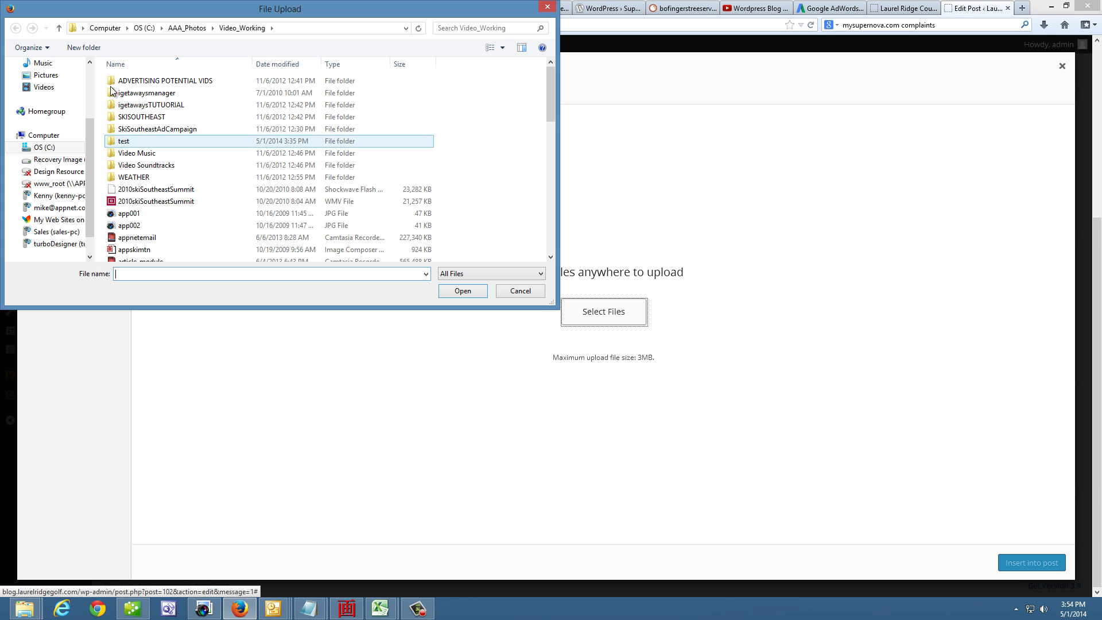
pyautogui.click(43, 147)
pyautogui.doubleClick(144, 141)
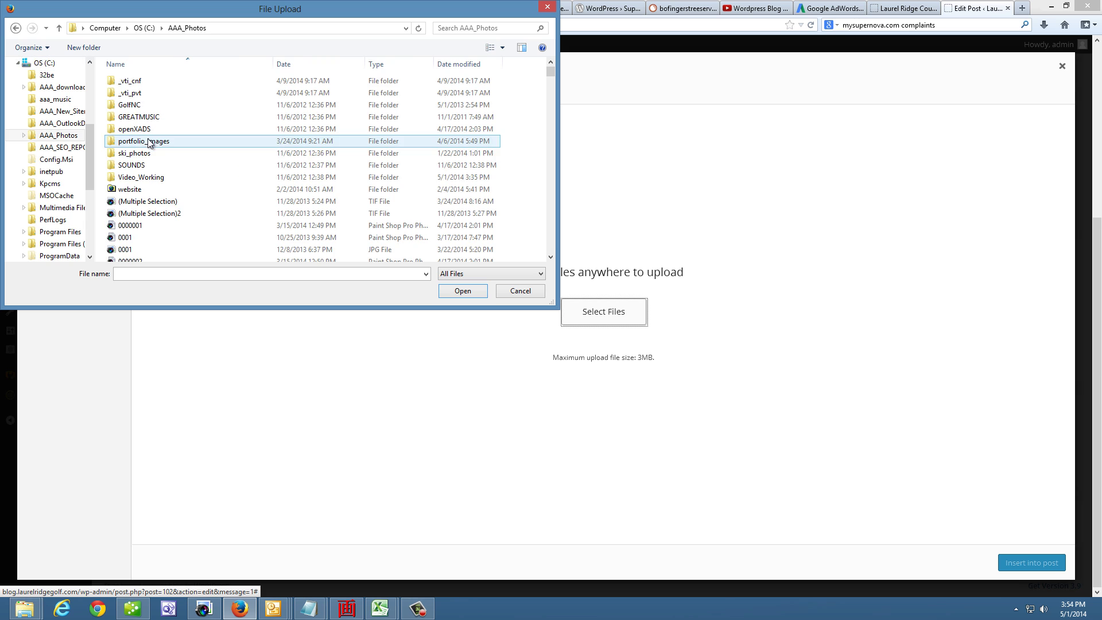
pyautogui.doubleClick(145, 177)
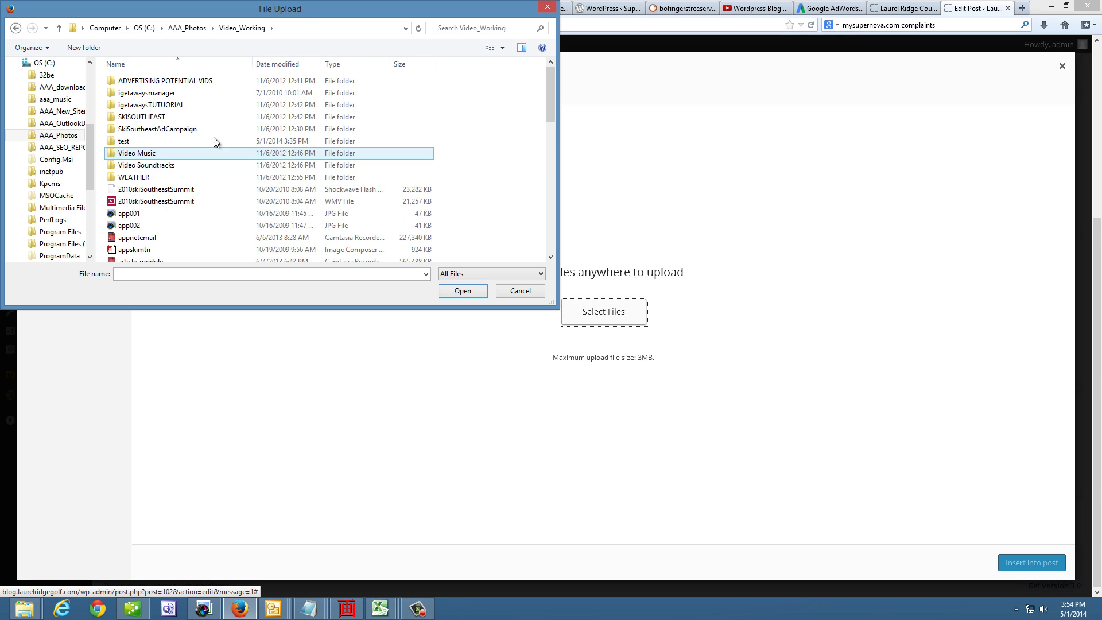
pyautogui.click(285, 64)
pyautogui.doubleClick(172, 129)
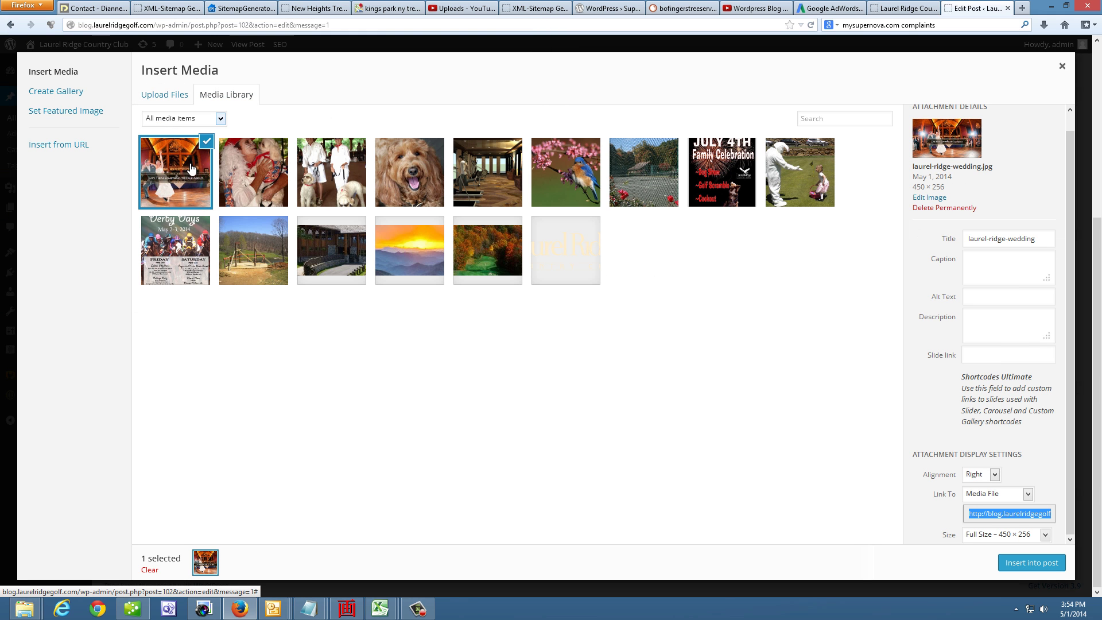
# Step: Give the wedding image the alt text "NC Mountain Weddings", right alignment and no link, and insert it at full size into the post
pyautogui.click(982, 296)
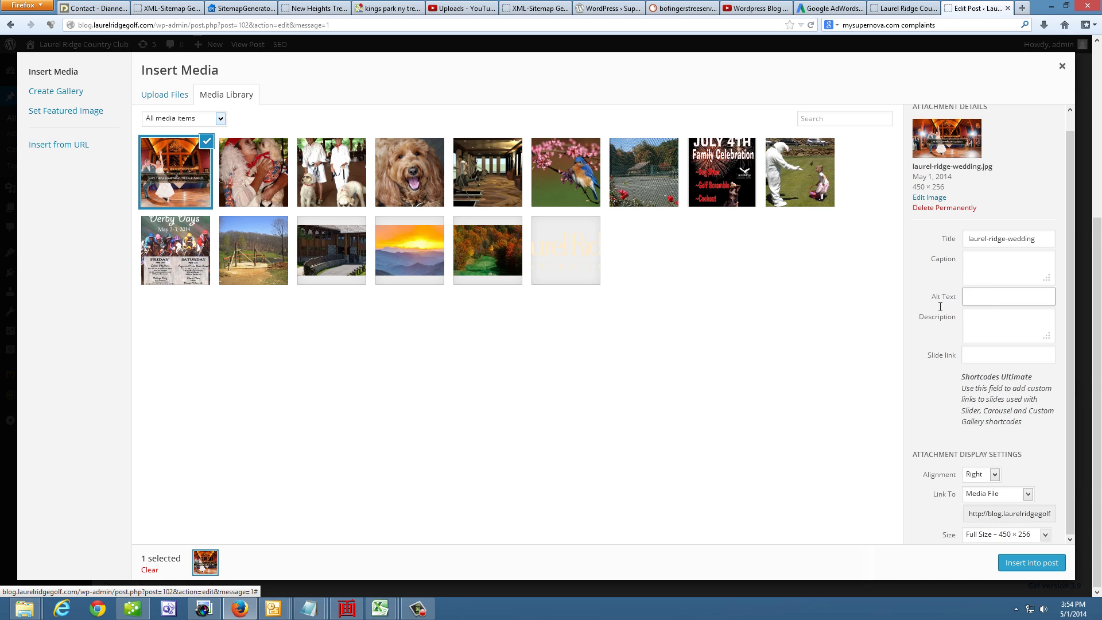
pyautogui.write('NC Mountain Weddings')
pyautogui.click(979, 476)
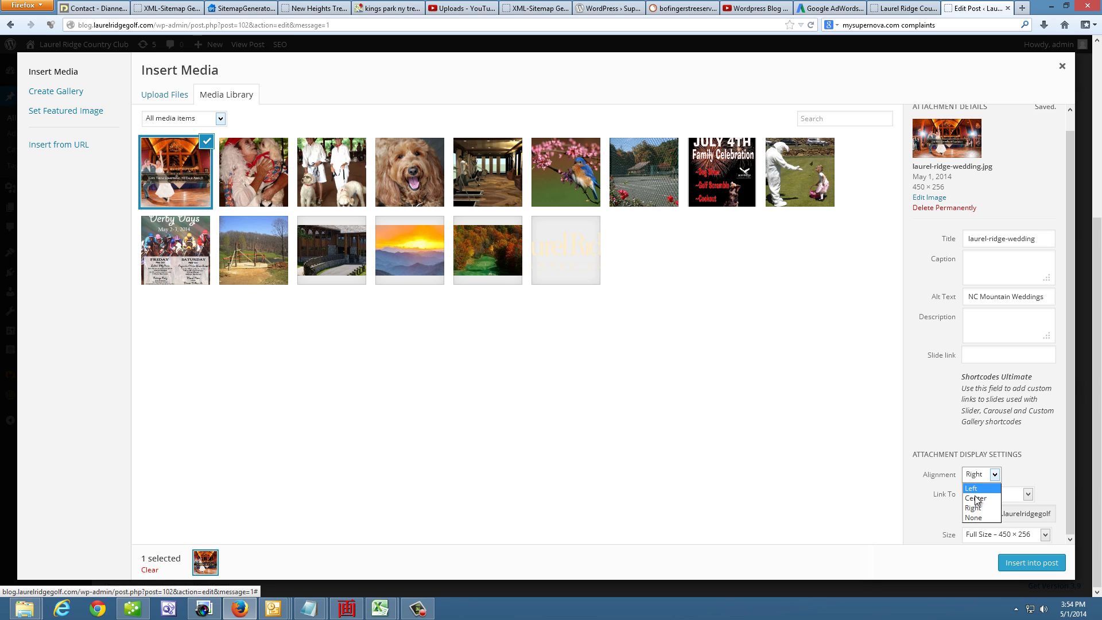
pyautogui.click(976, 508)
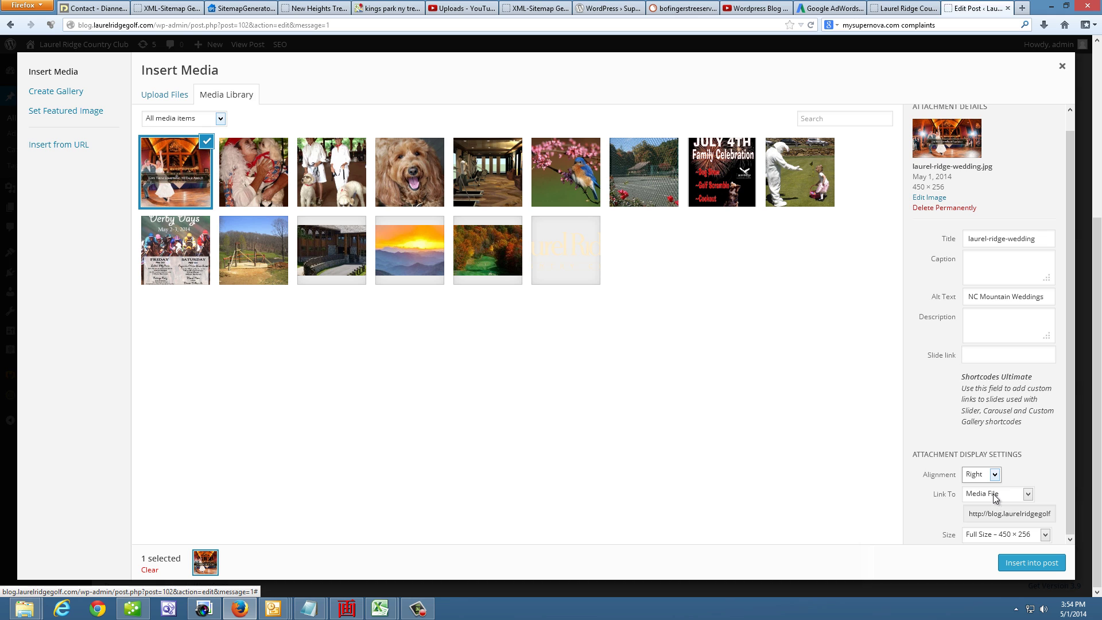
pyautogui.click(994, 497)
pyautogui.click(978, 535)
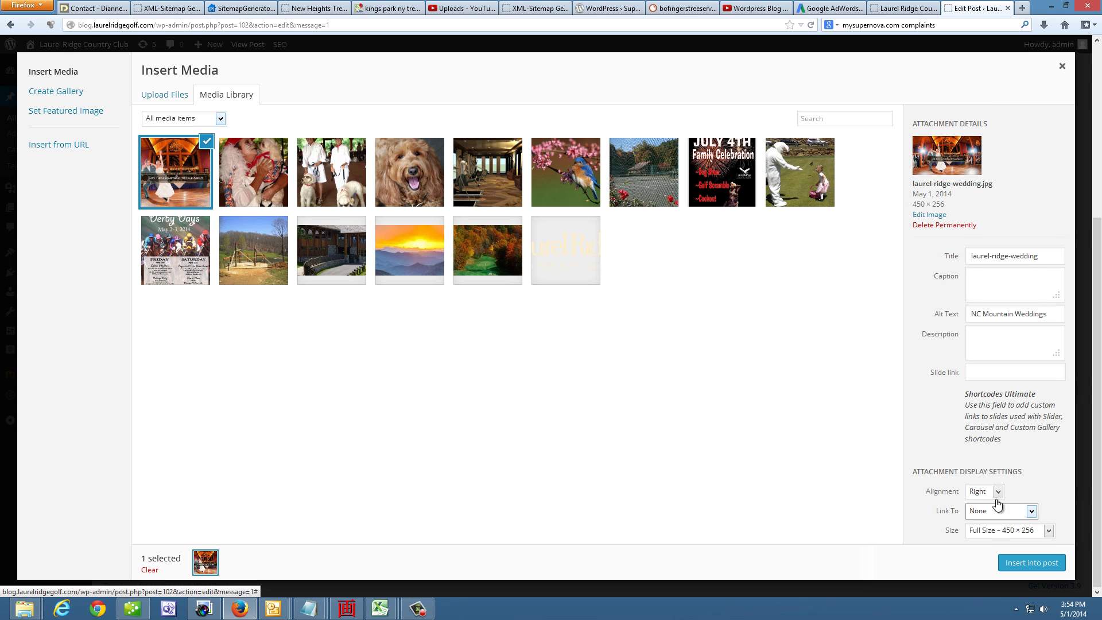
pyautogui.click(1022, 565)
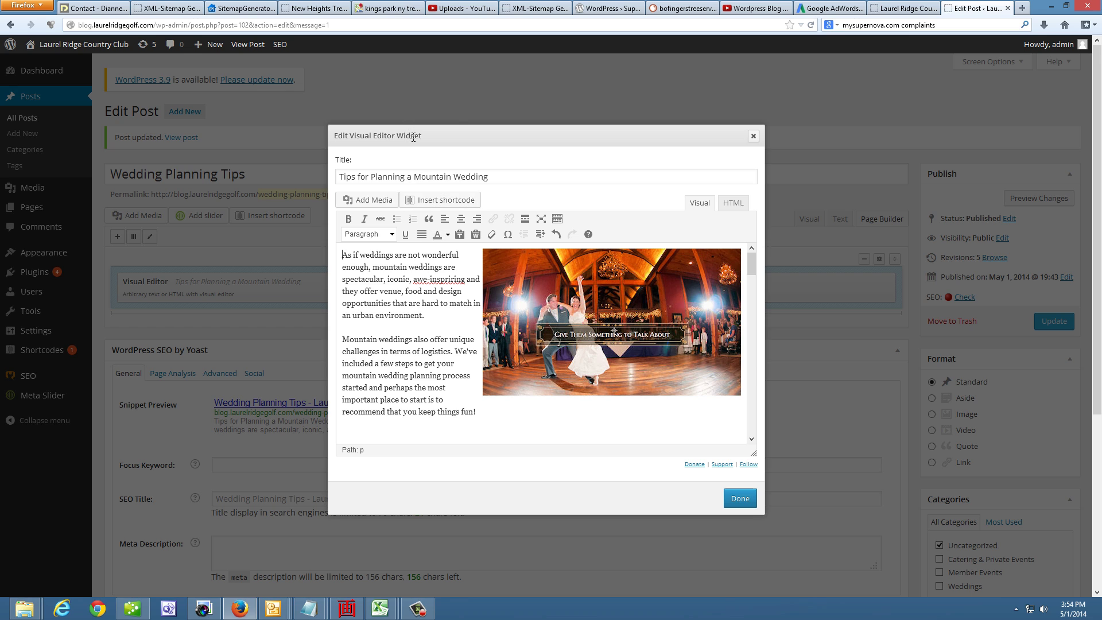
# Step: Correct the misspelled word in the first paragraph to "awe-inspiring"
pyautogui.moveTo(451, 122)
pyautogui.mouseDown()
pyautogui.moveTo(451, 110)
pyautogui.moveTo(456, 139)
pyautogui.mouseUp()
pyautogui.rightClick(450, 279)
pyautogui.click(494, 286)
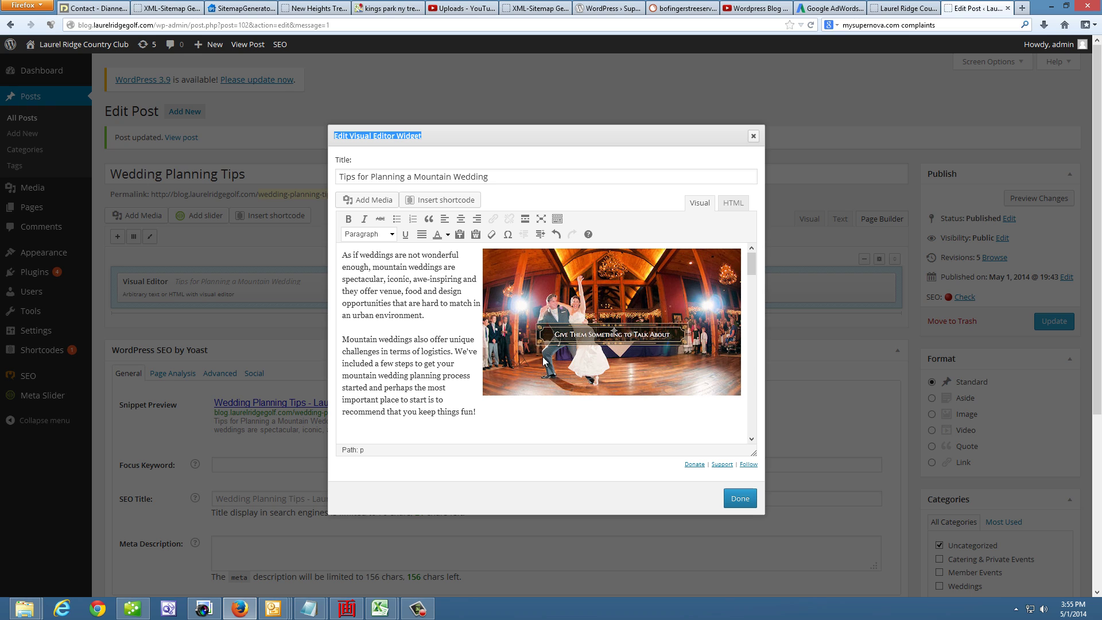
# Step: Open the Wedding & Events page from the live blog and copy the address of the destination weddings page
pyautogui.click(571, 303)
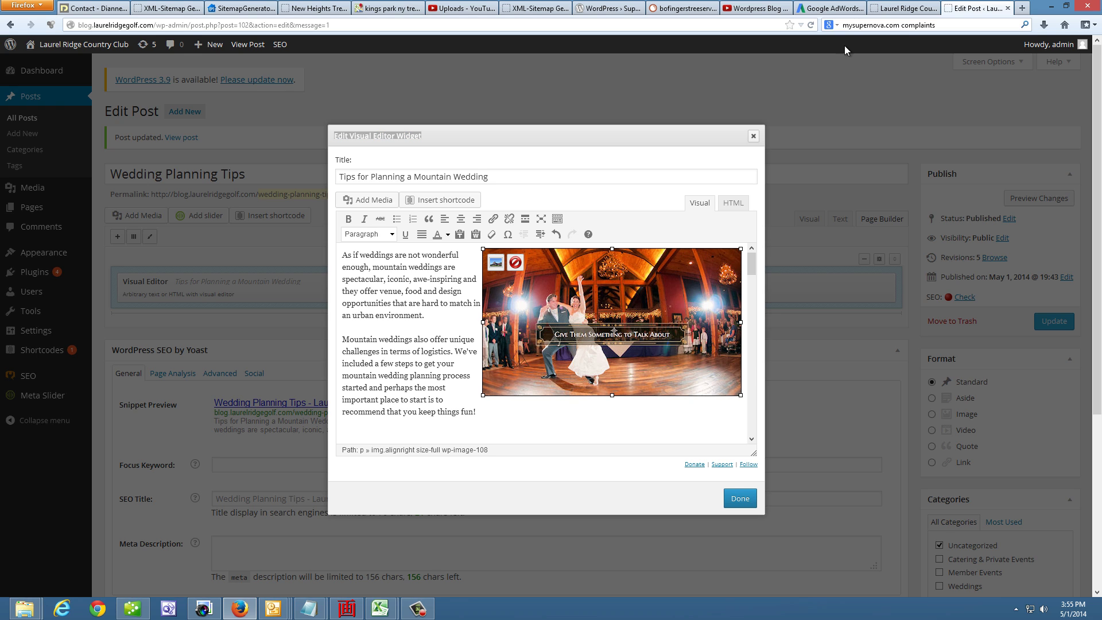
pyautogui.click(912, 8)
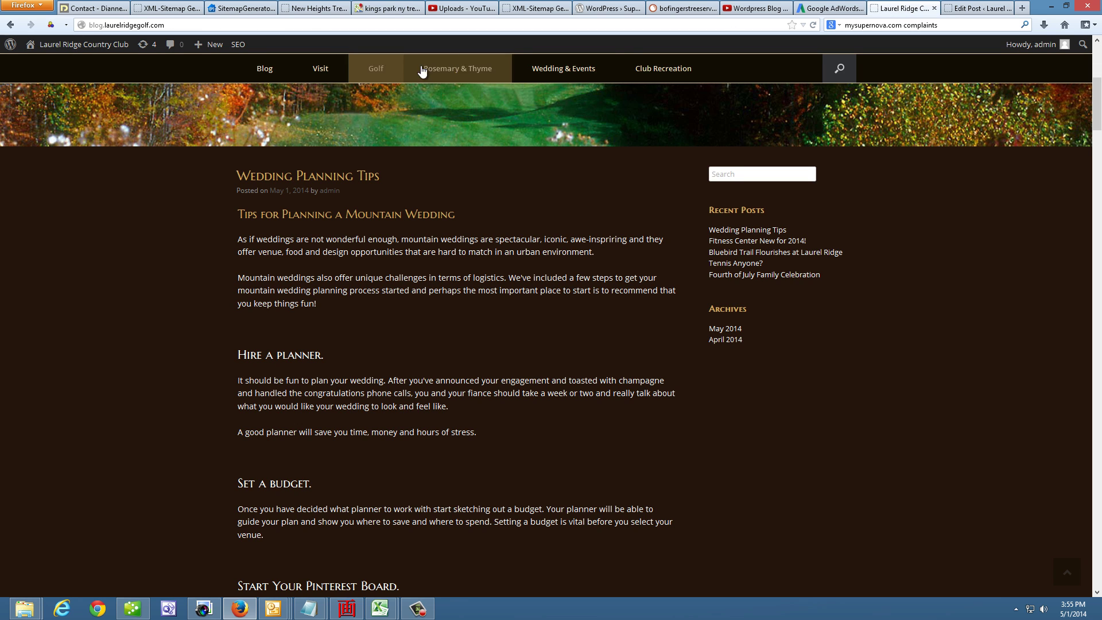
pyautogui.click(552, 69)
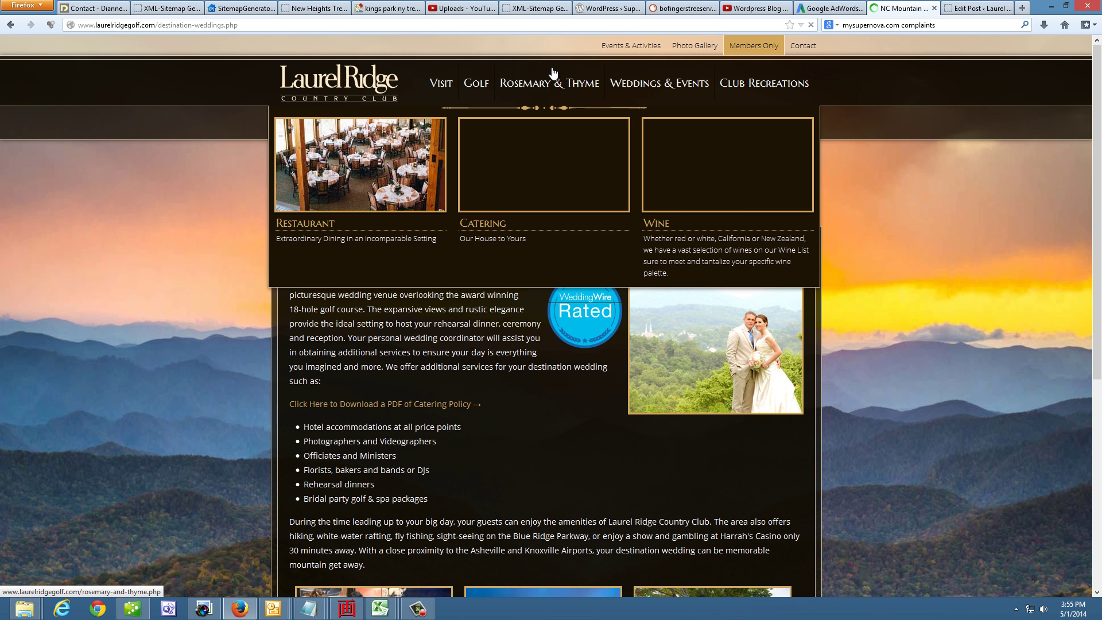
pyautogui.click(190, 25)
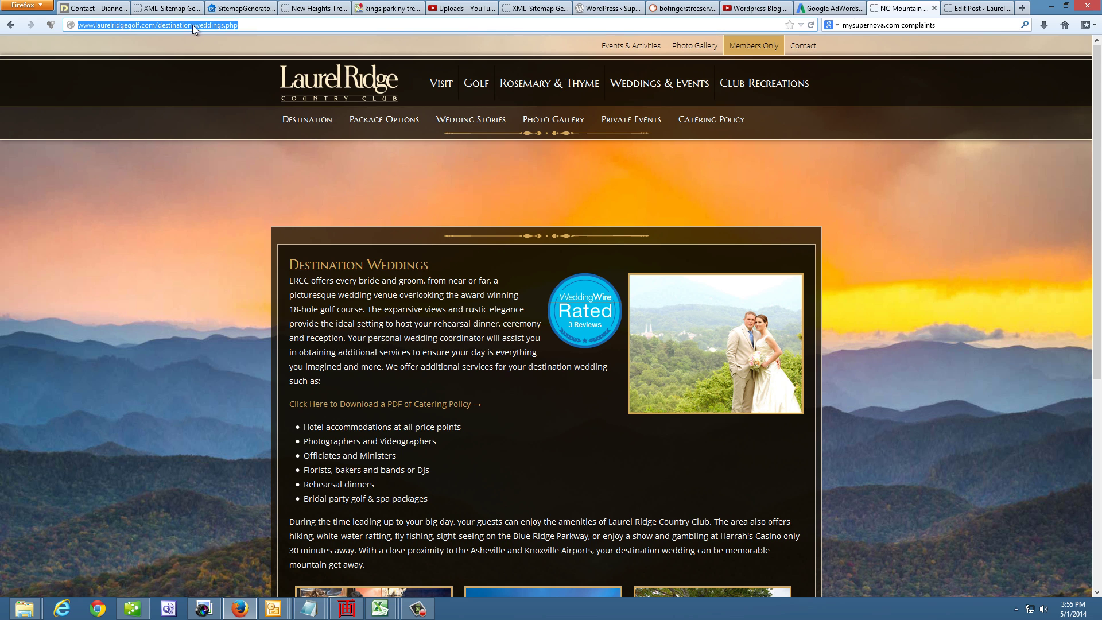
pyautogui.rightClick(190, 25)
pyautogui.click(210, 60)
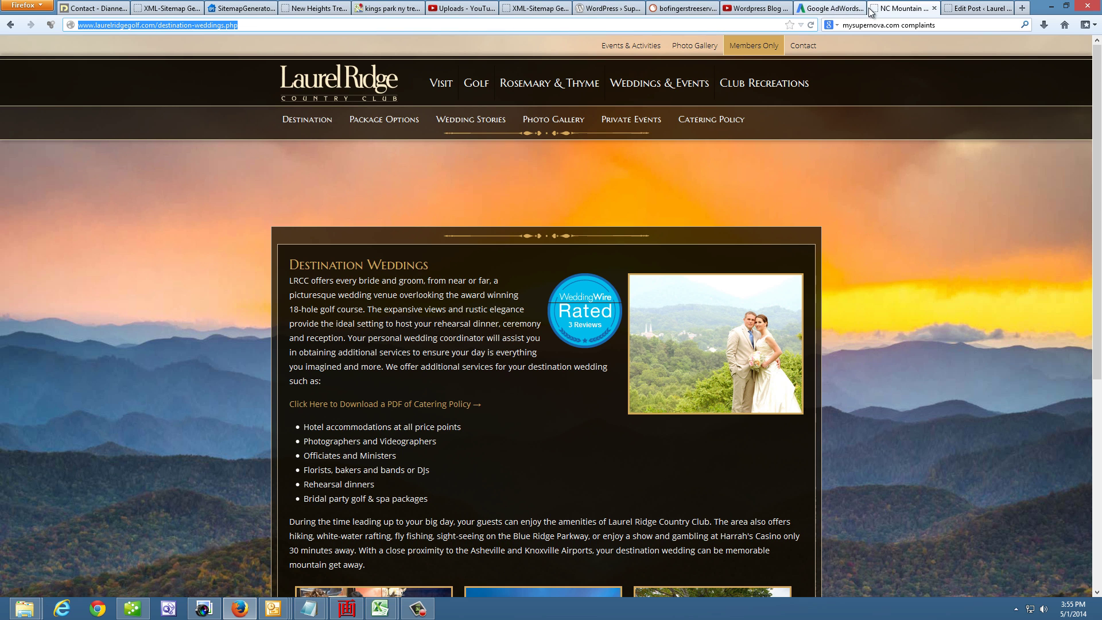
pyautogui.click(968, 9)
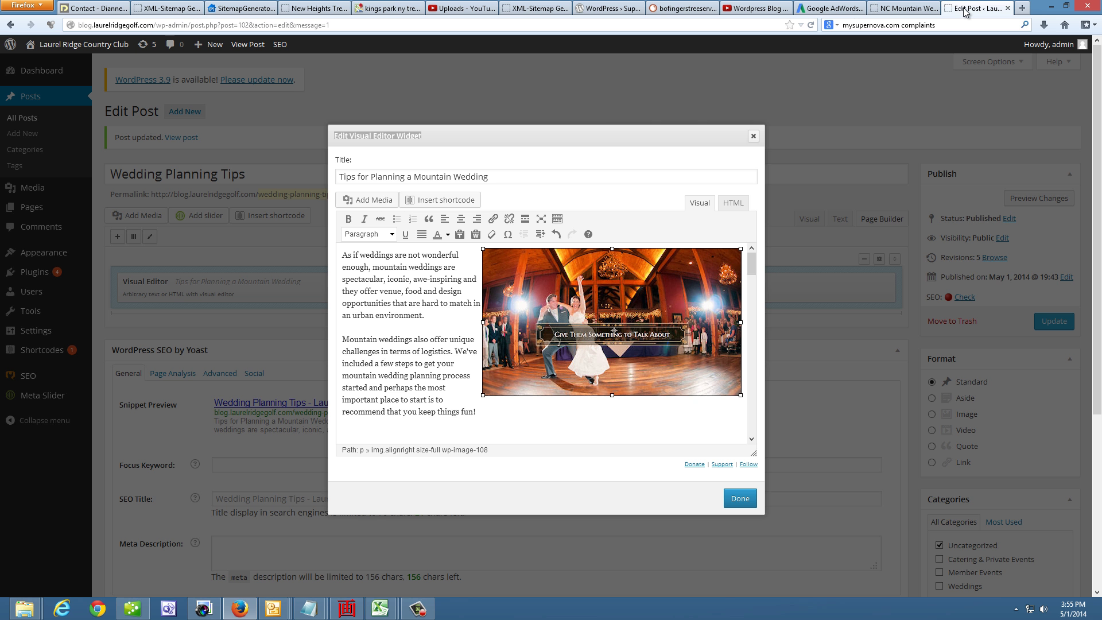
pyautogui.click(591, 306)
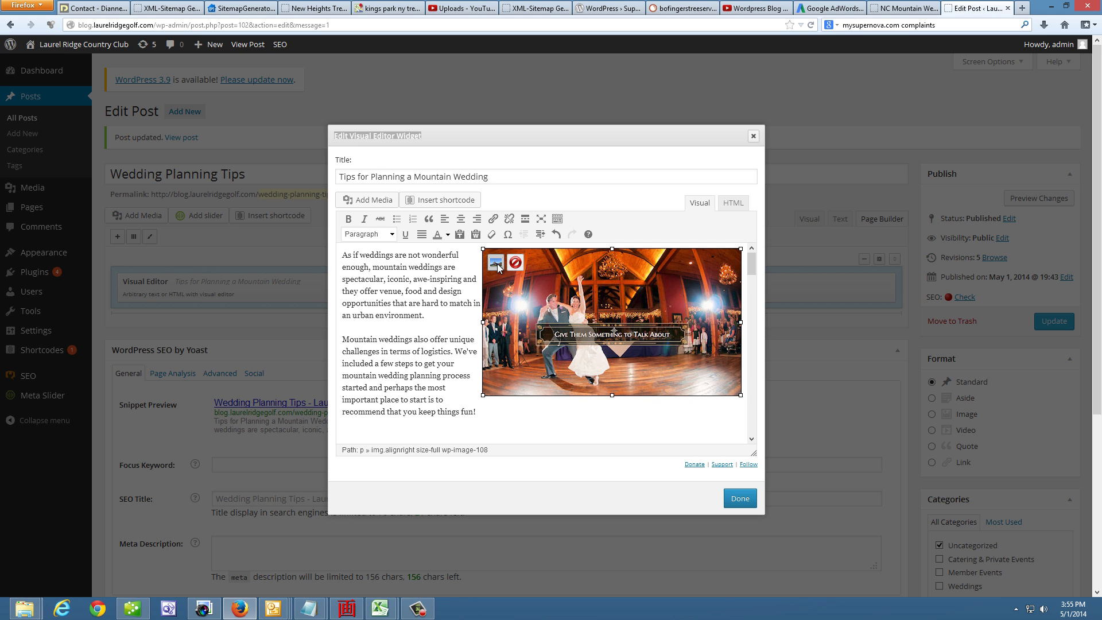
pyautogui.click(496, 264)
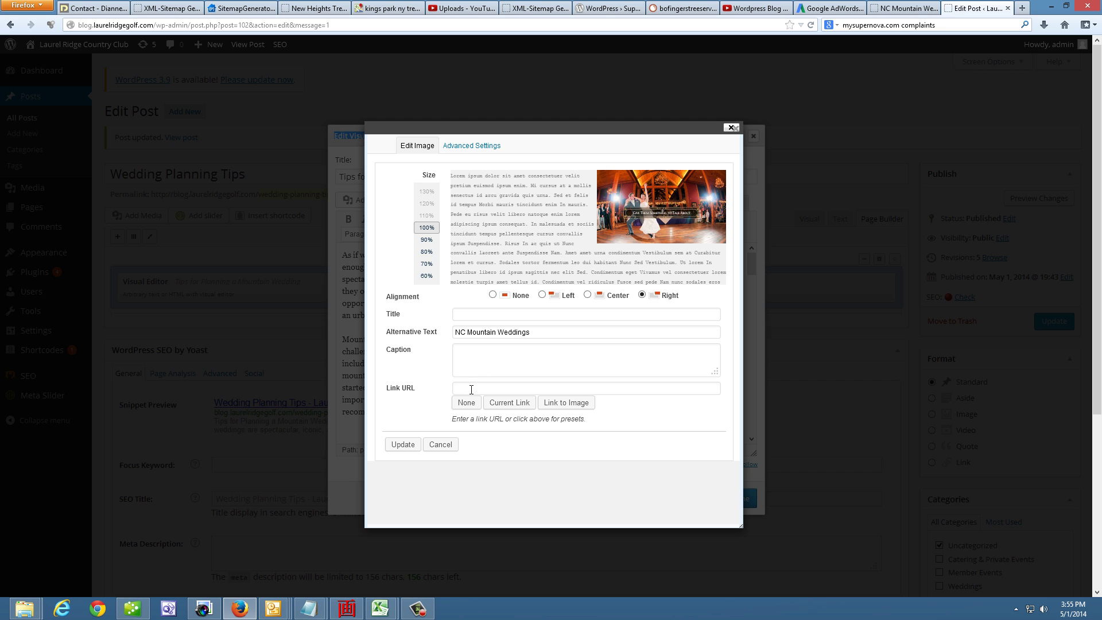
pyautogui.click(470, 389)
pyautogui.hotkey('ctrl', 'v')
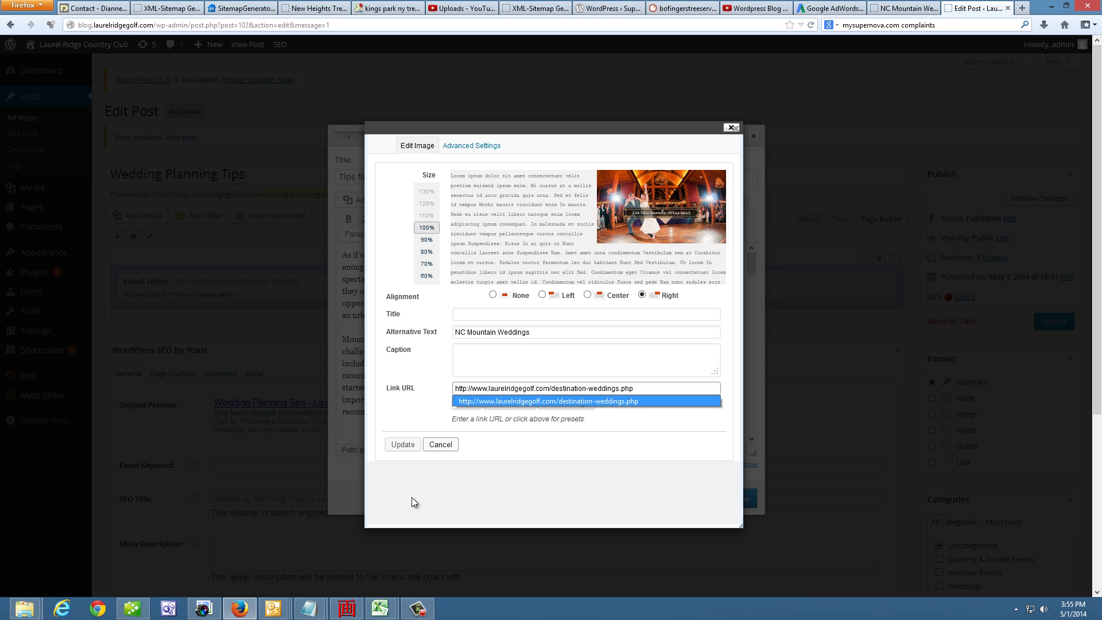
pyautogui.click(403, 445)
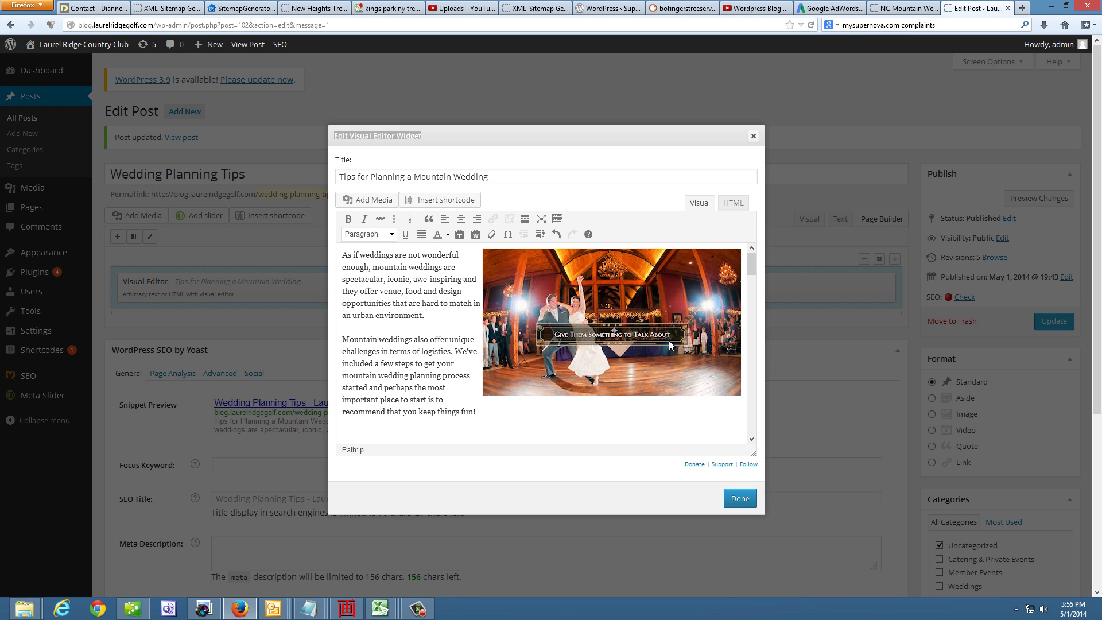
# Step: Cut the p-wedding-012.jpg image address below the "Start Your Pinterest Board." heading and remove the empty line left there
pyautogui.scroll(-3, 636, 353)
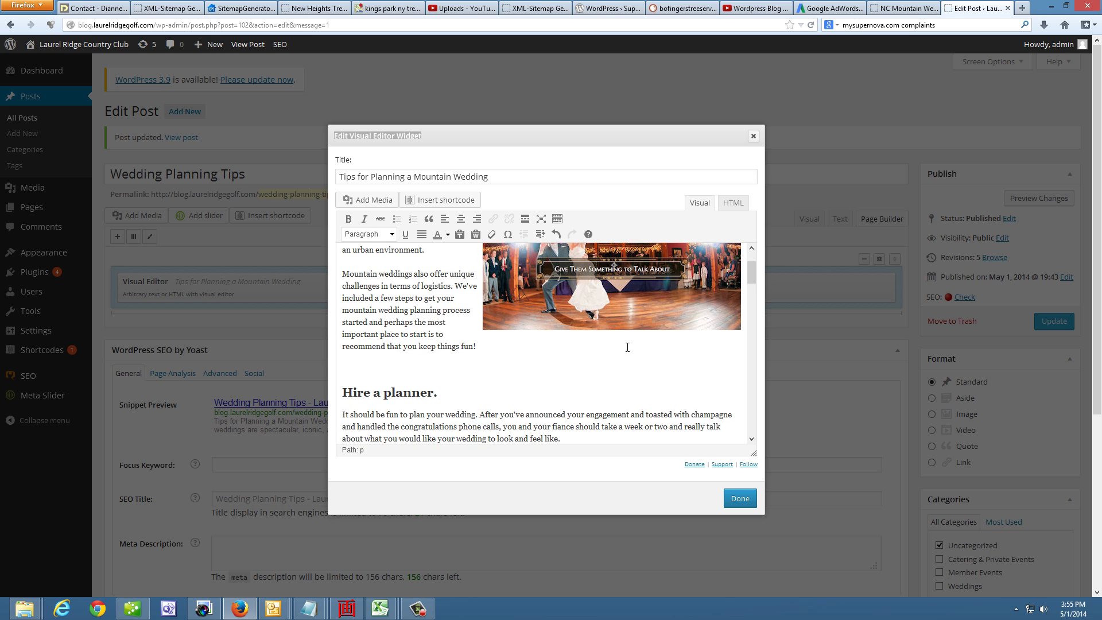
pyautogui.scroll(-9, 627, 347)
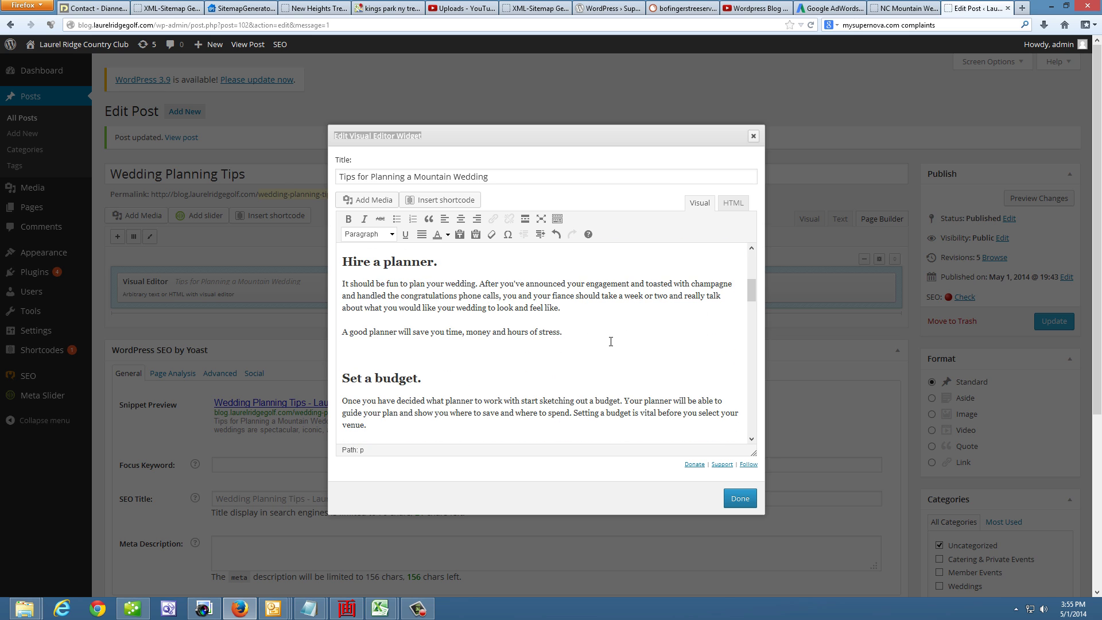
pyautogui.scroll(-4, 610, 340)
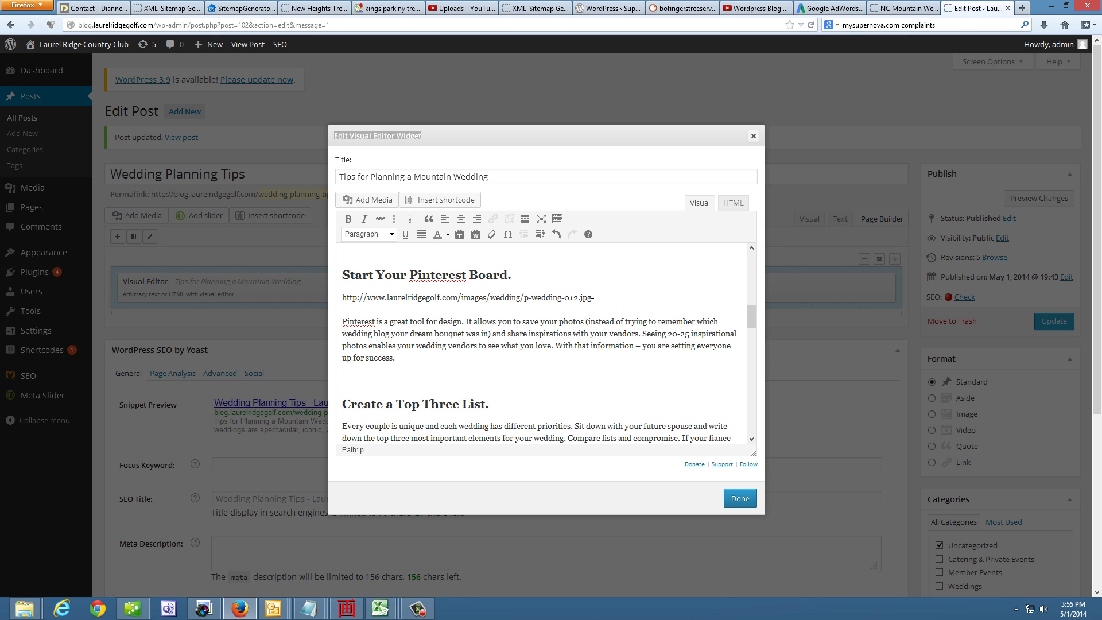
pyautogui.moveTo(592, 298); pyautogui.dragTo(352, 301)
pyautogui.rightClick(352, 299)
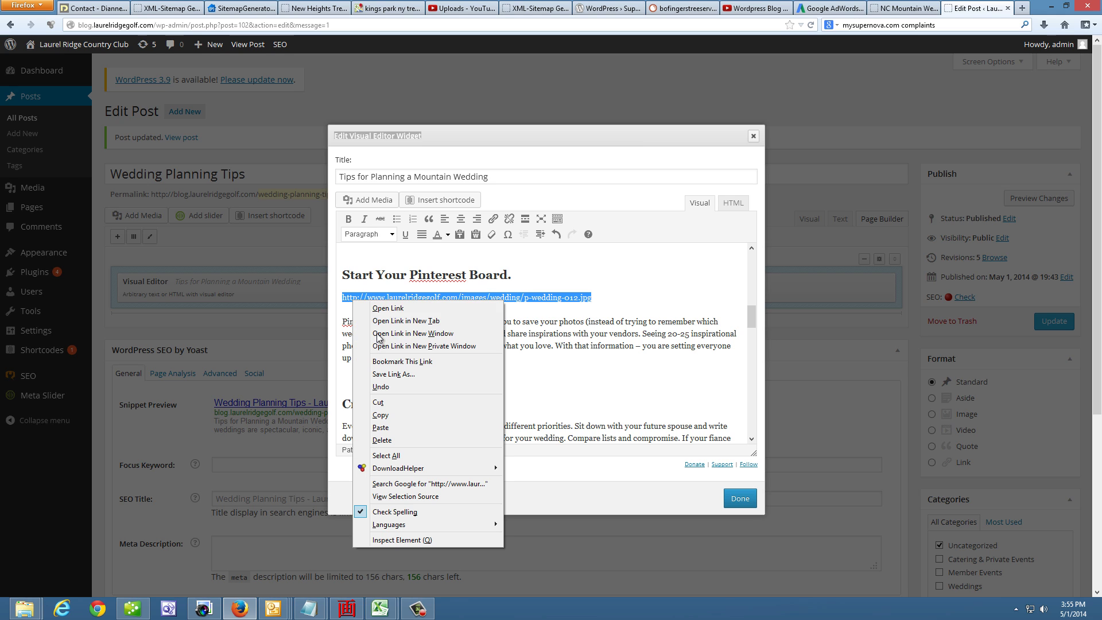
pyautogui.click(378, 401)
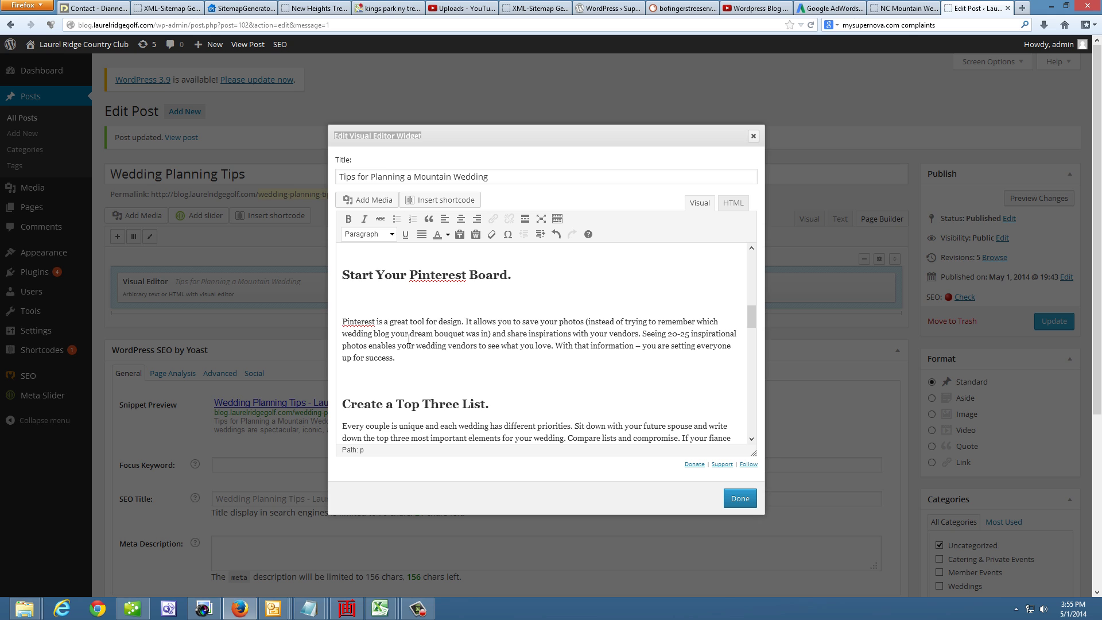
pyautogui.press('Delete')
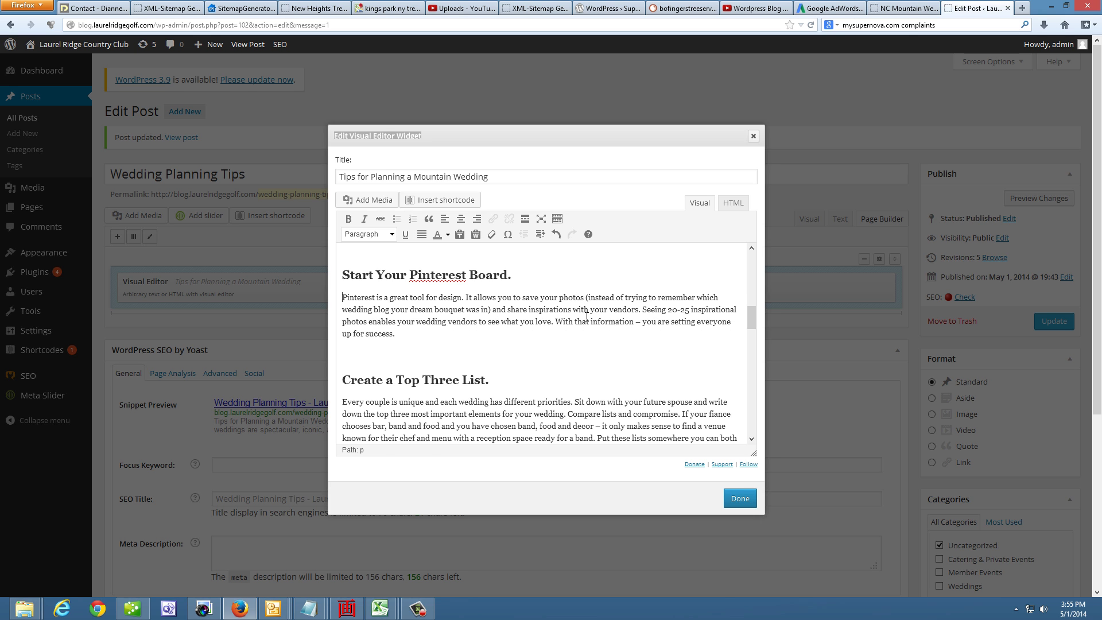
pyautogui.scroll(2, 586, 315)
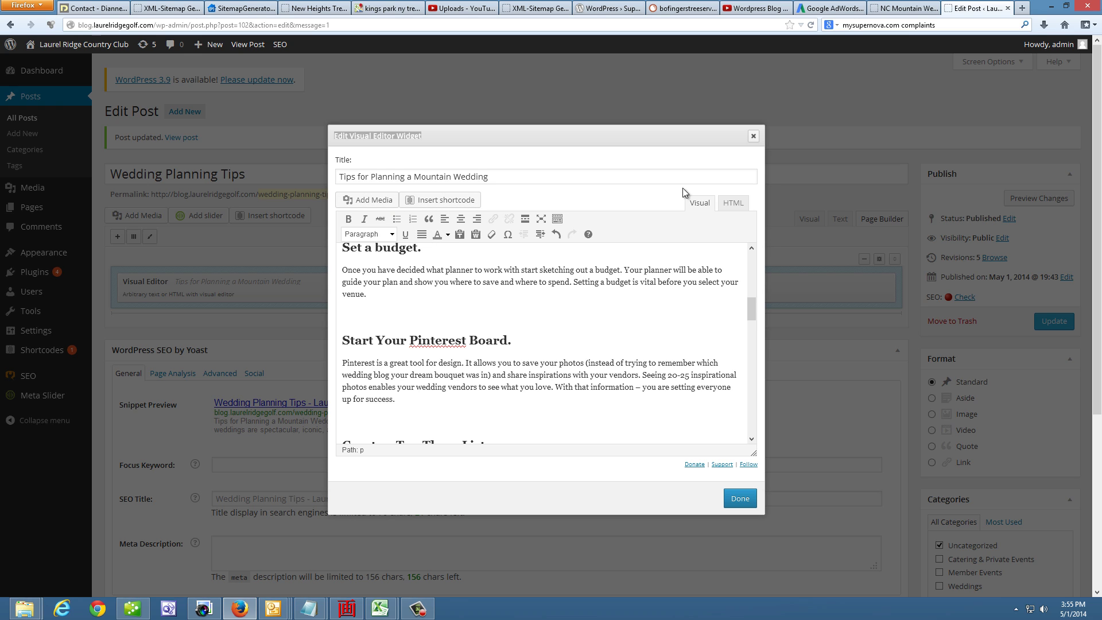
pyautogui.click(367, 202)
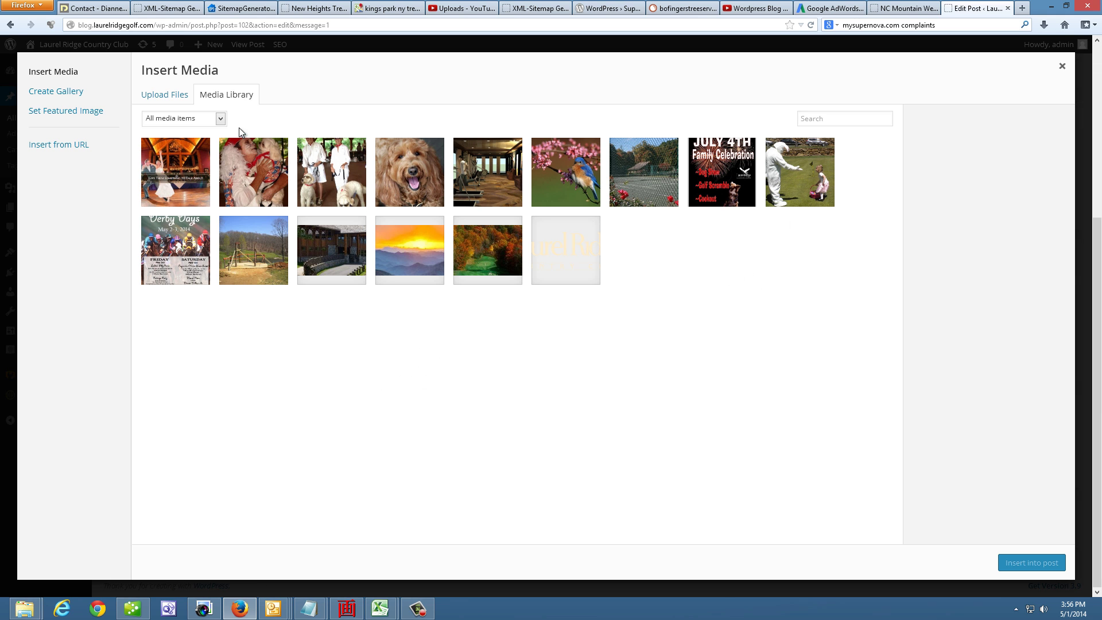
pyautogui.click(46, 148)
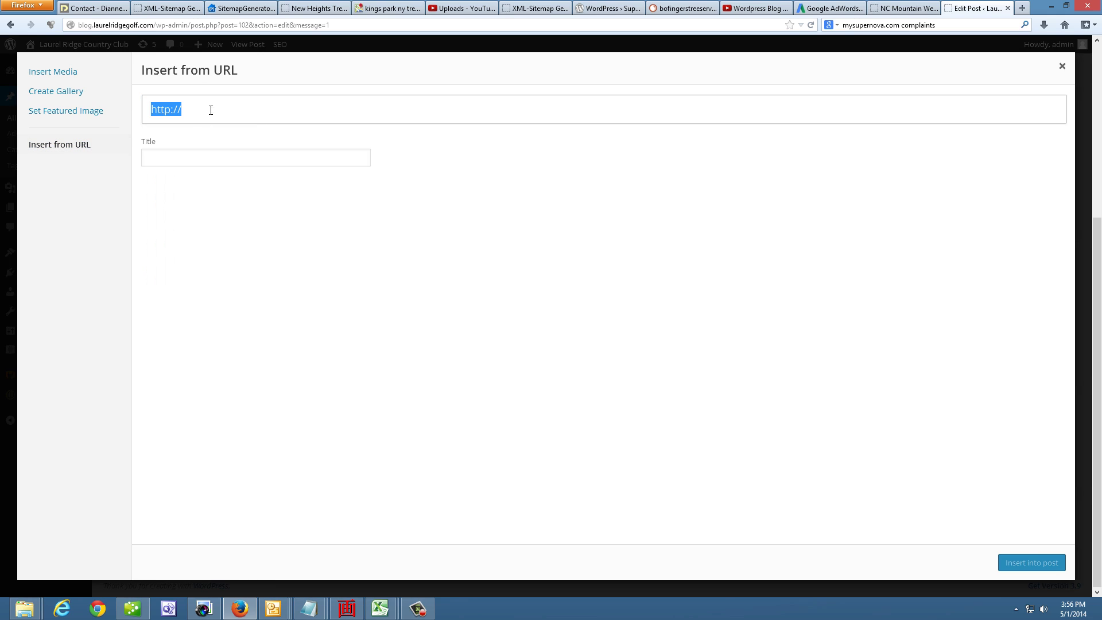
pyautogui.write('http://www.laurelridgegolf.com/images/wedding/p-wedding-012.jpg')
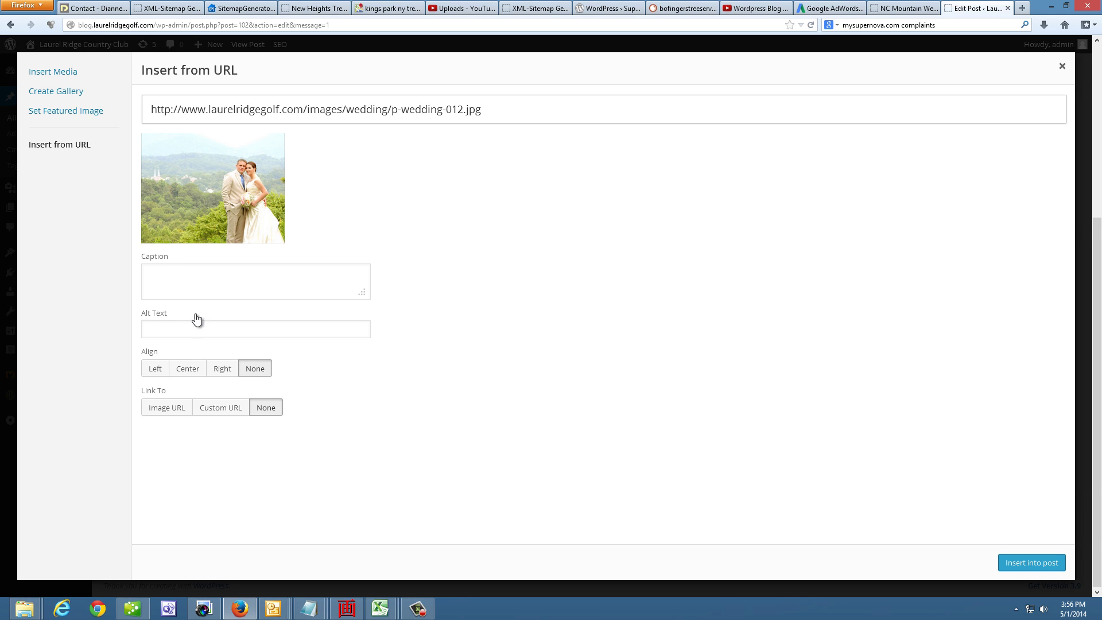
# Step: Give the image the alt text "NC Mountain Wedding Planning Tips" and insert it left-aligned into the post
pyautogui.click(175, 332)
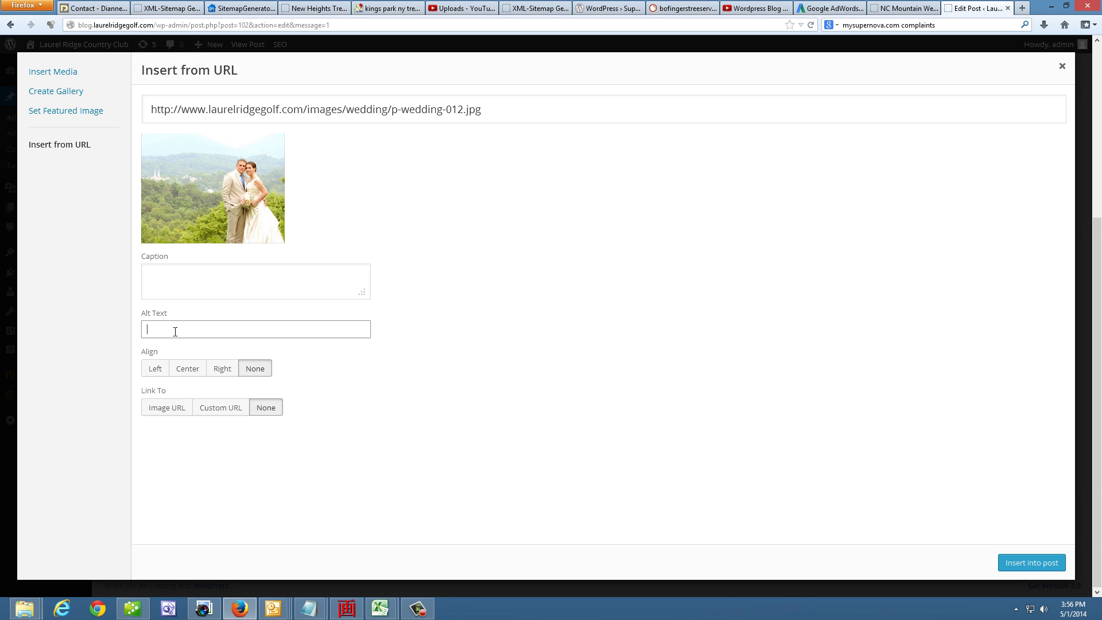
pyautogui.write('W')
pyautogui.press('BackSpace')
pyautogui.write('NC Mountain Wedding')
pyautogui.hotkey('shift', 'Left')
pyautogui.hotkey('shift', 'Left')
pyautogui.hotkey('shift', 'Left')
pyautogui.hotkey('shift', 'Left')
pyautogui.hotkey('shift', 'Left')
pyautogui.hotkey('shift', 'Left')
pyautogui.hotkey('shift', 'Left')
pyautogui.hotkey('shift', 'Left')
pyautogui.hotkey('shift', 'Left')
pyautogui.hotkey('shift', 'Left')
pyautogui.hotkey('shift', 'Left')
pyautogui.write('Planning')
pyautogui.moveTo(264, 329); pyautogui.dragTo(189, 329)
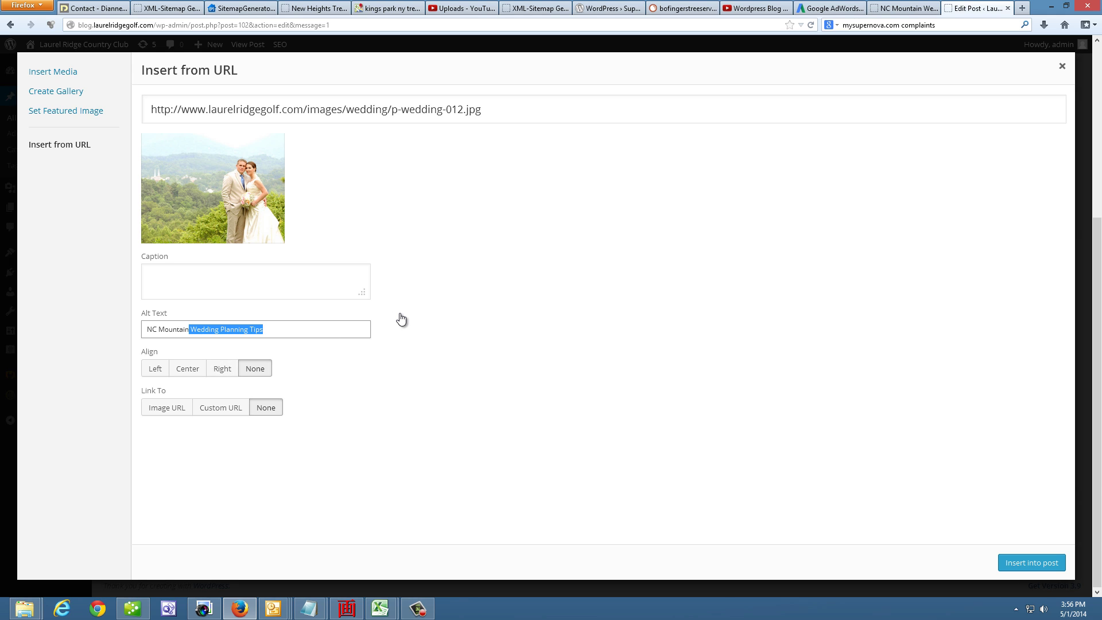
pyautogui.click(158, 371)
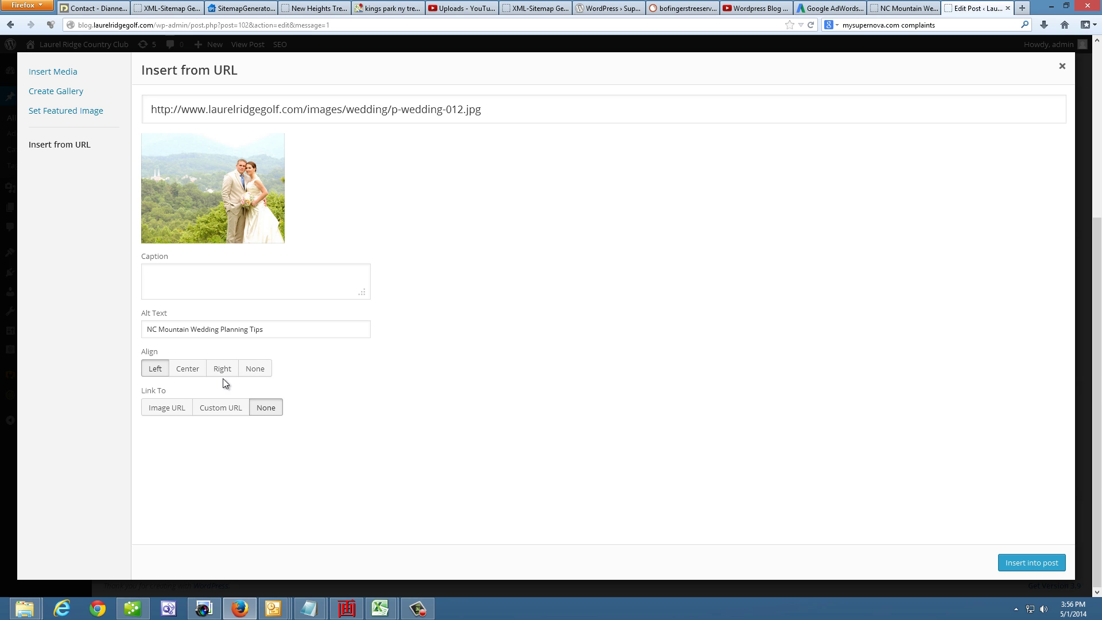
pyautogui.click(1025, 560)
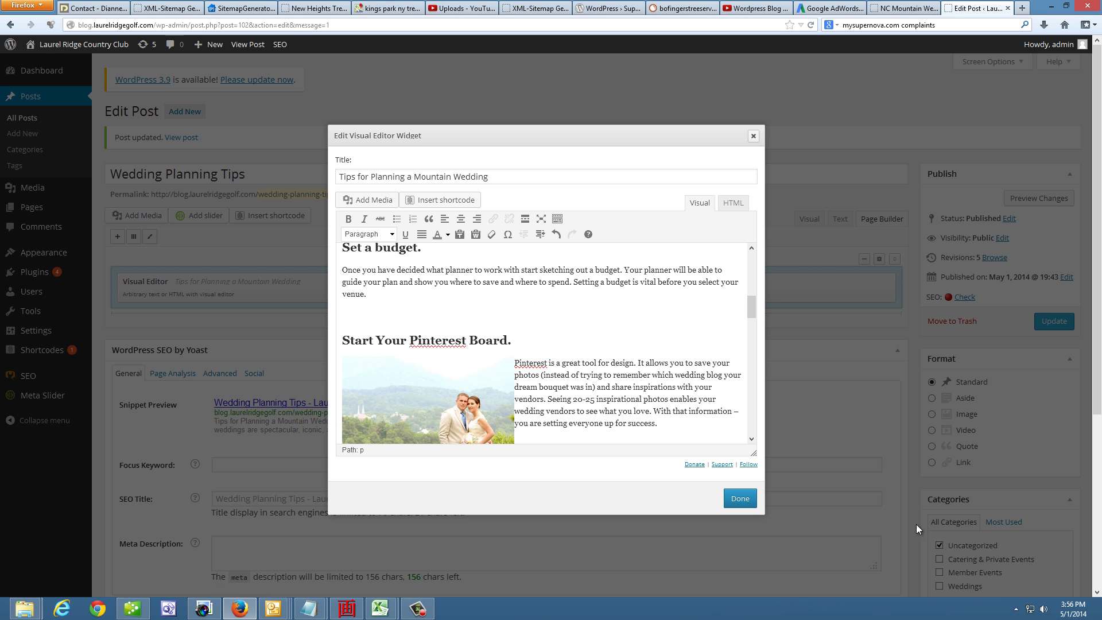
# Step: Remove the p-wedding-018.jpg image address and its empty line below the "Find the Venue." heading
pyautogui.scroll(-8, 655, 370)
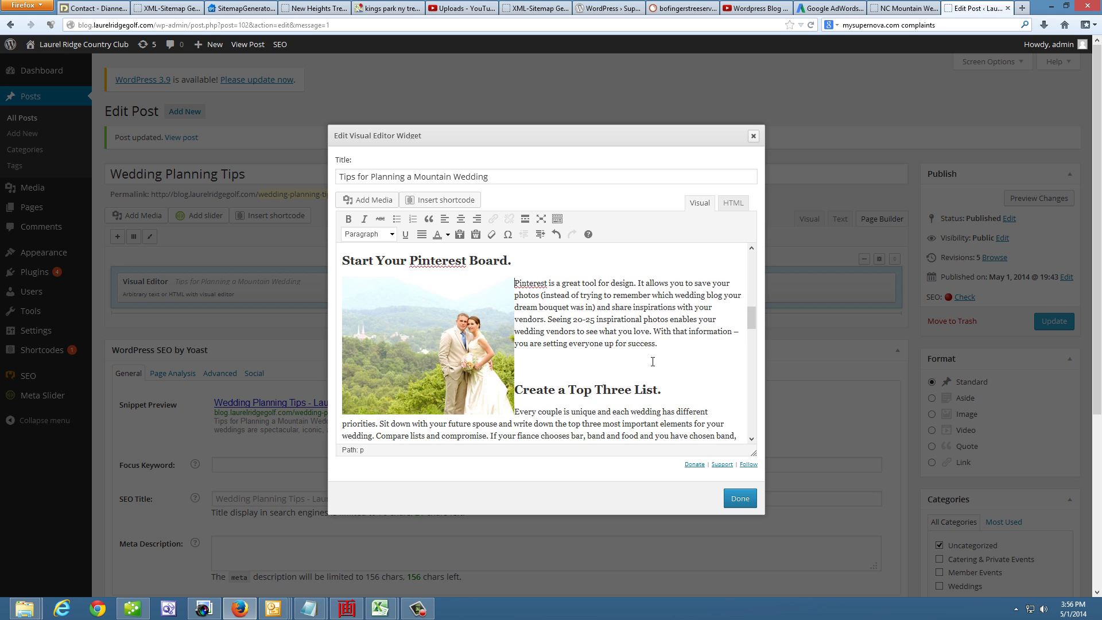
pyautogui.scroll(-2, 653, 359)
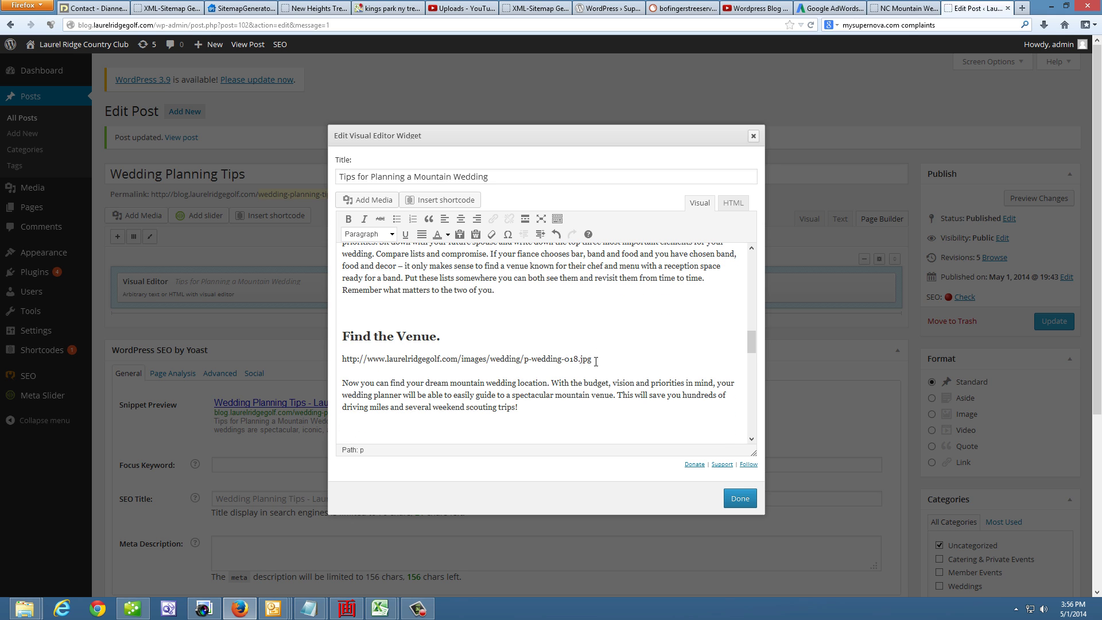
pyautogui.moveTo(592, 359); pyautogui.dragTo(342, 359)
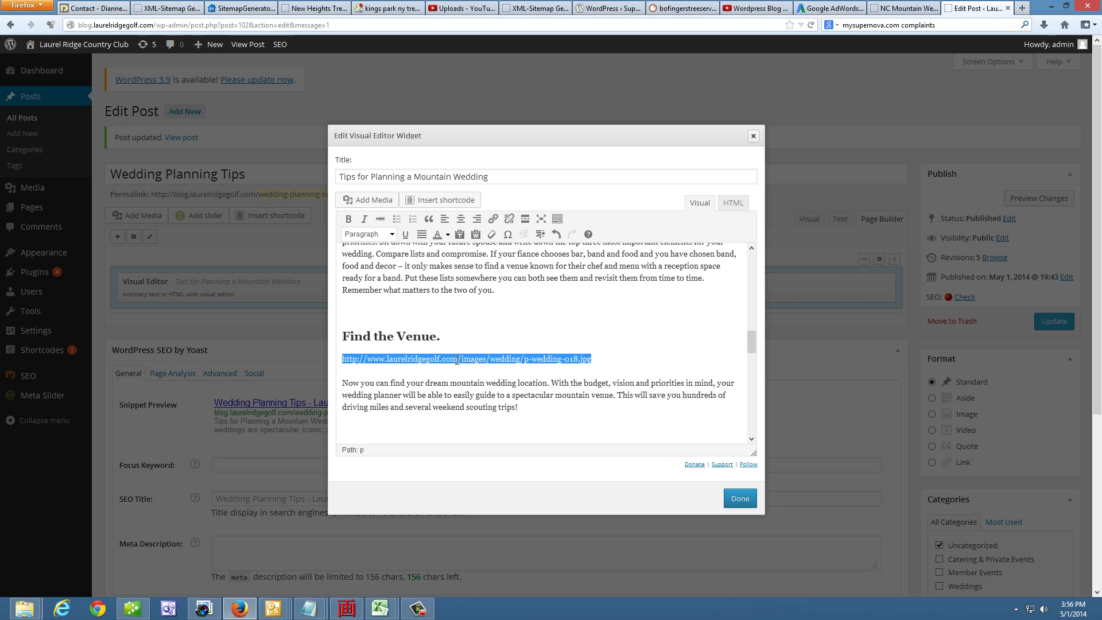
pyautogui.press('BackSpace')
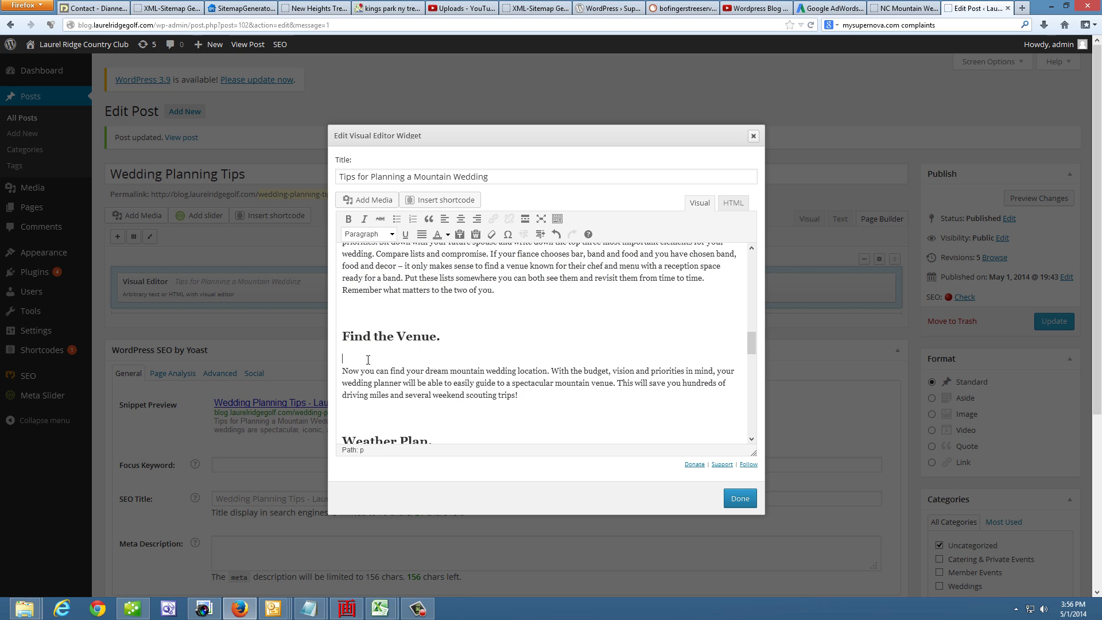
pyautogui.press('Delete')
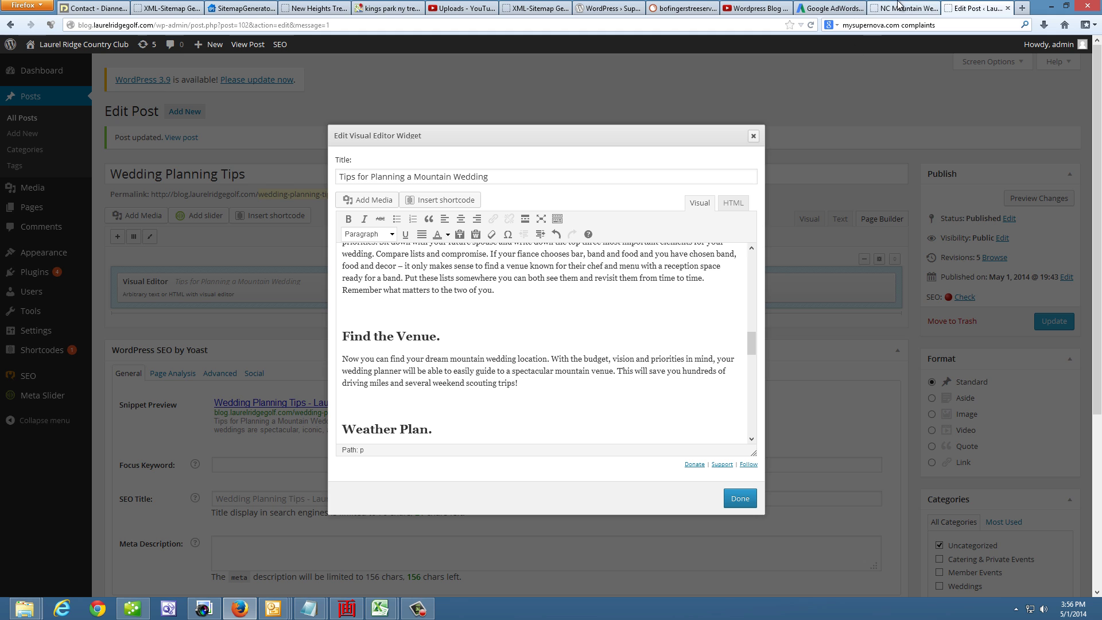
# Step: Copy the cake-cutting photo from the destination weddings page and paste it before the paragraph under "Find the Venue."
pyautogui.click(900, 9)
pyautogui.scroll(-1, 874, 362)
pyautogui.scroll(-4, 875, 363)
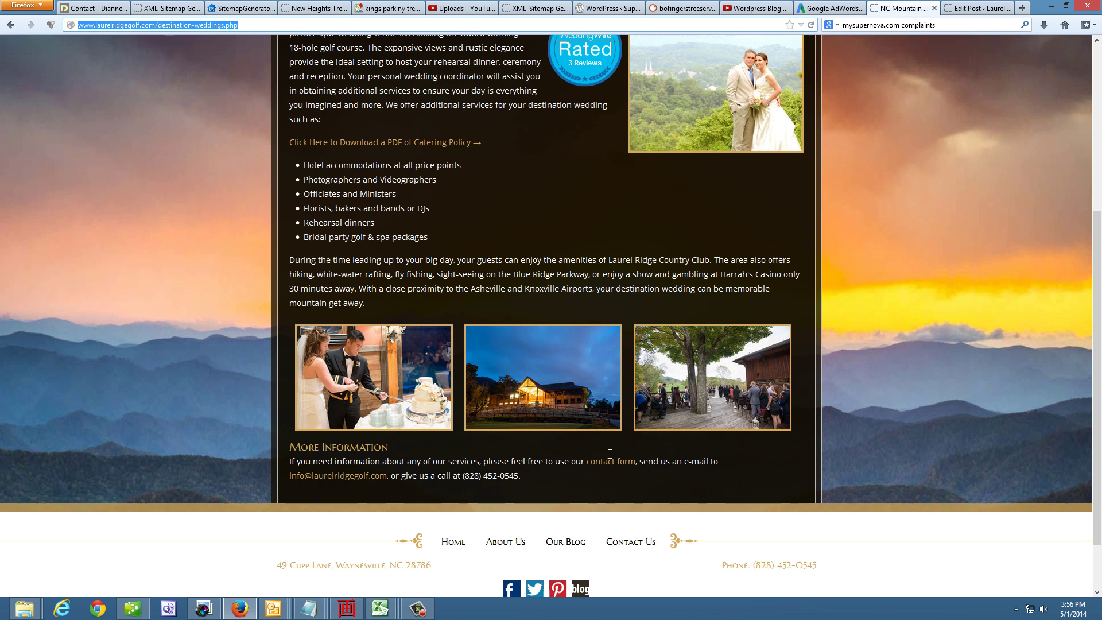
pyautogui.moveTo(368, 390)
pyautogui.moveTo(363, 408)
pyautogui.rightClick(356, 373)
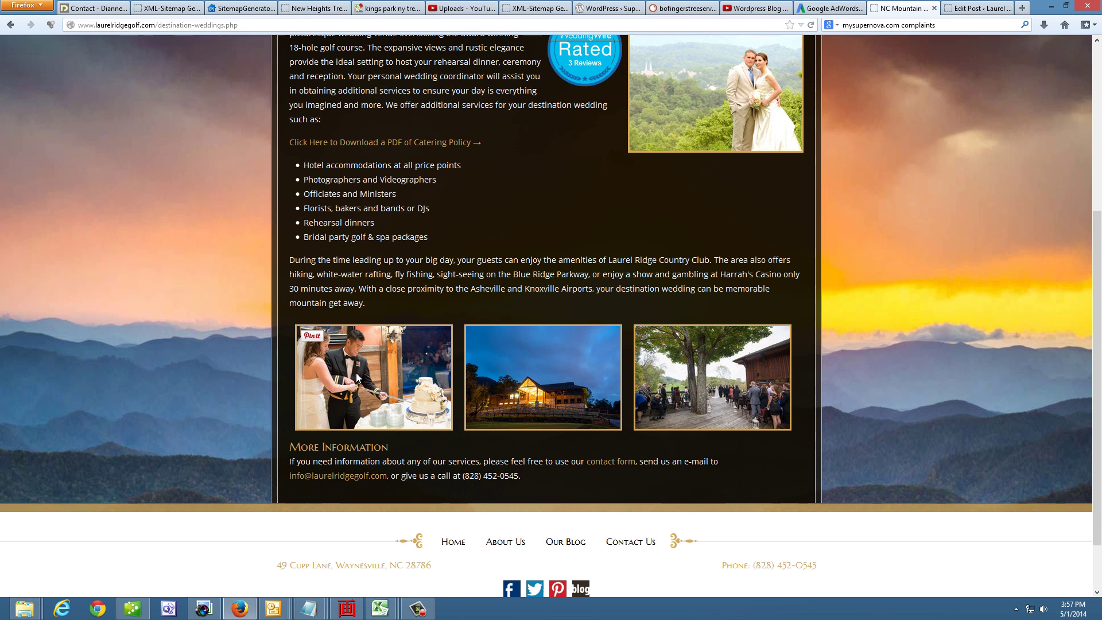
pyautogui.click(383, 396)
pyautogui.click(970, 8)
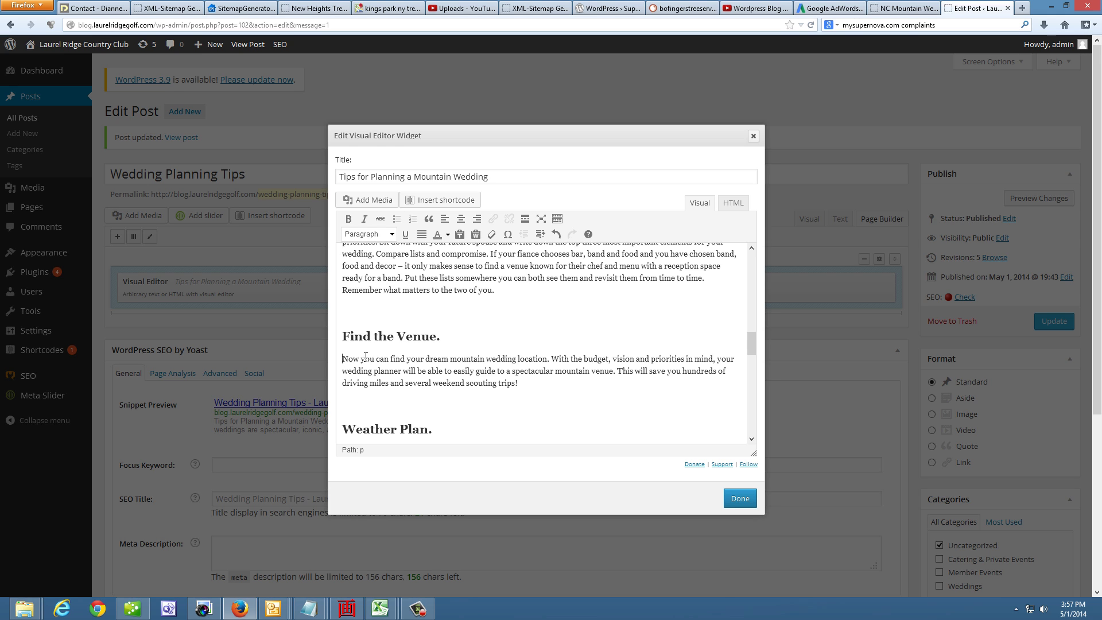
pyautogui.hotkey('ctrl', 'v')
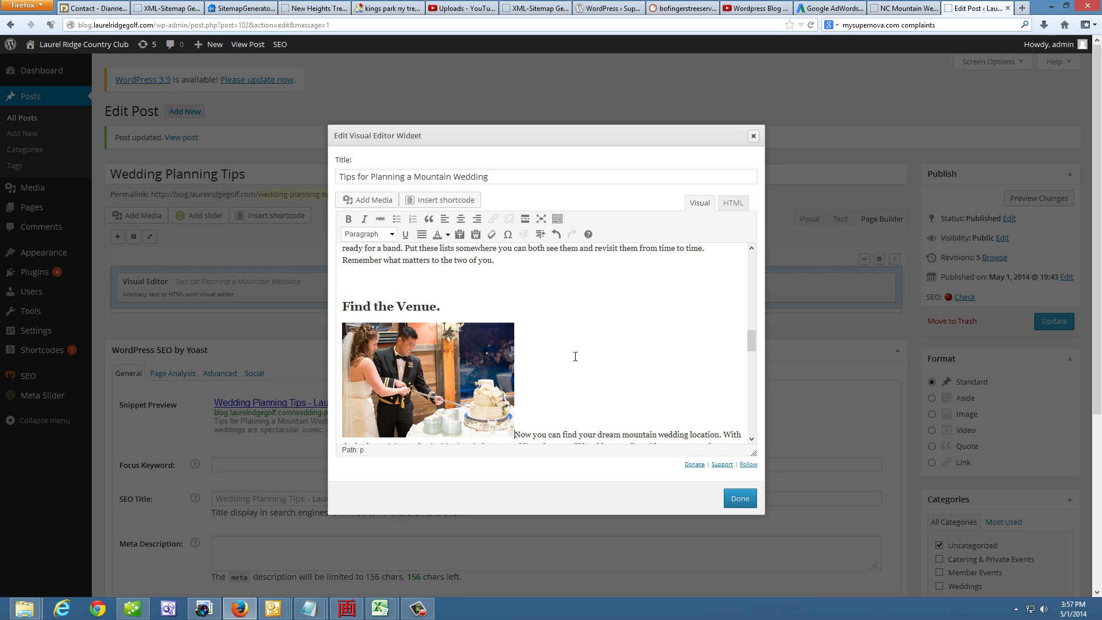
# Step: Align the cake-cutting image right and set its alternative text to "NC Mountain Wedding Venues"
pyautogui.scroll(-2, 575, 357)
pyautogui.scroll(2, 553, 339)
pyautogui.rightClick(448, 371)
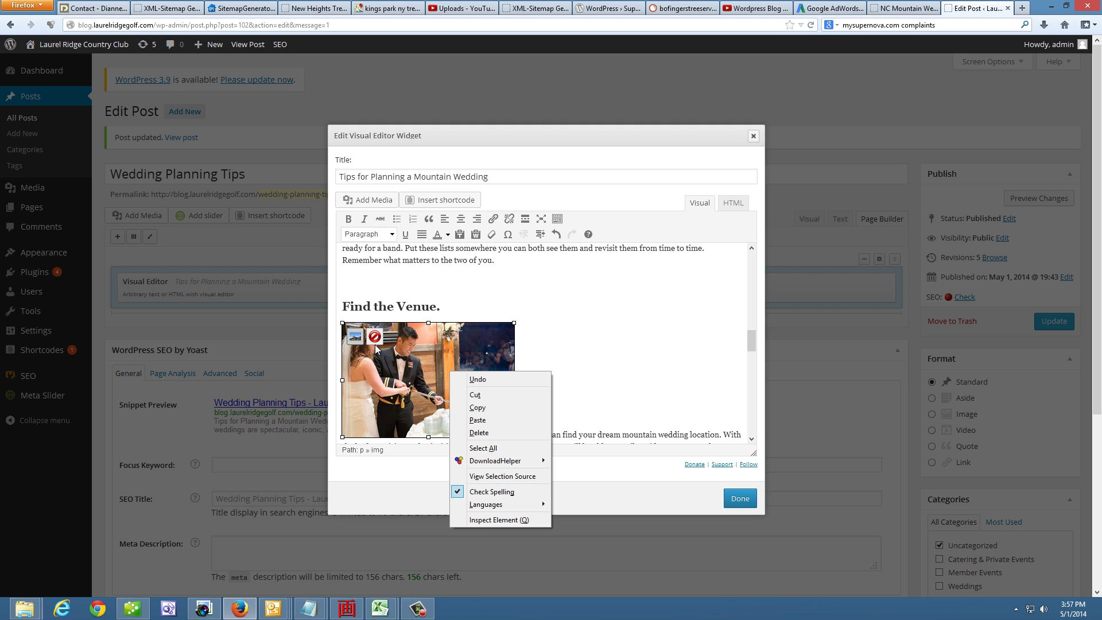
pyautogui.click(356, 339)
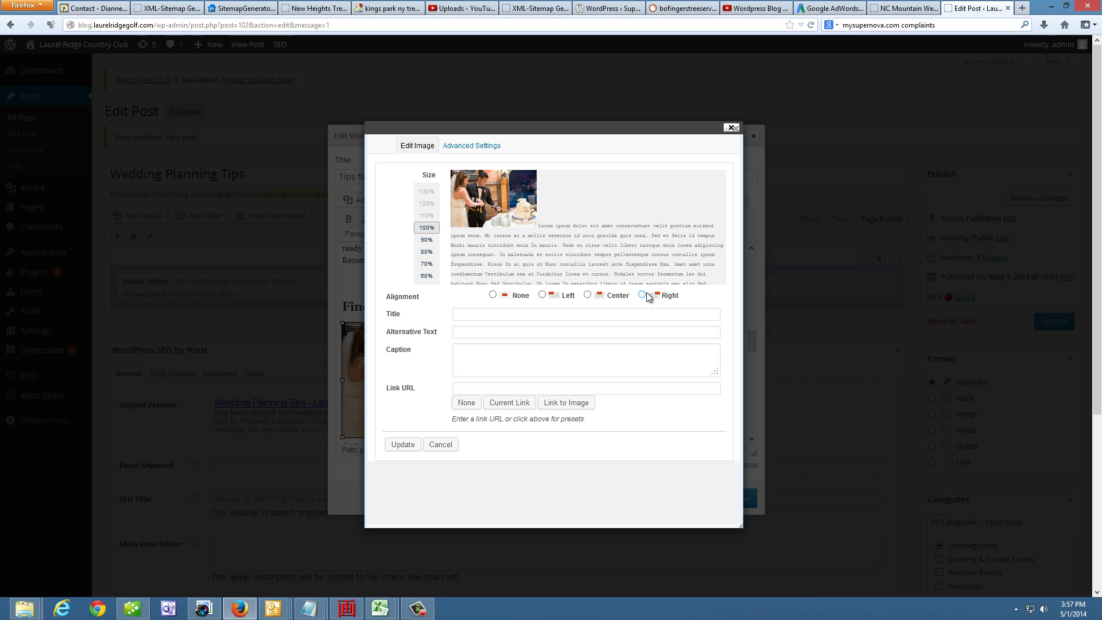
pyautogui.click(642, 294)
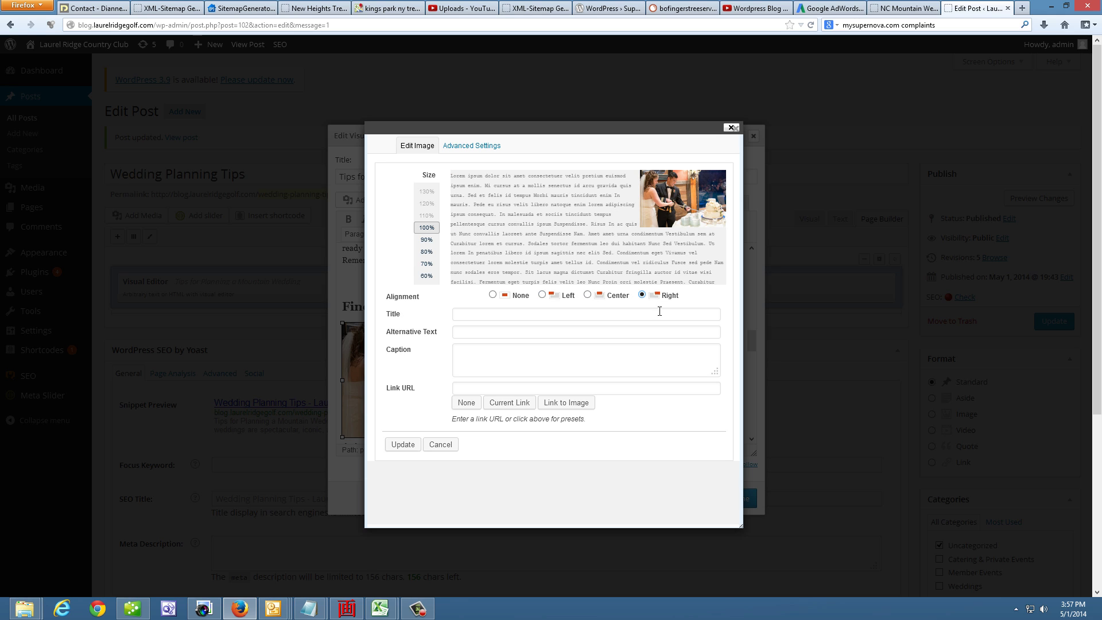
pyautogui.click(482, 335)
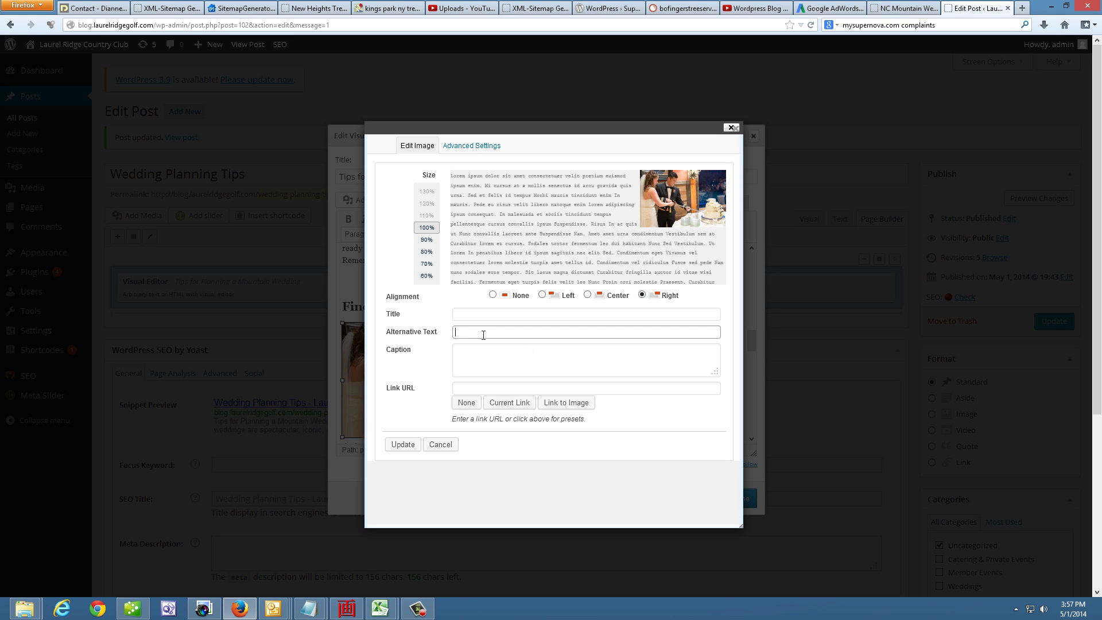
pyautogui.write('NC MLOwnm')
pyautogui.press('BackSpace')
pyautogui.press('BackSpace')
pyautogui.press('BackSpace')
pyautogui.write('ountai')
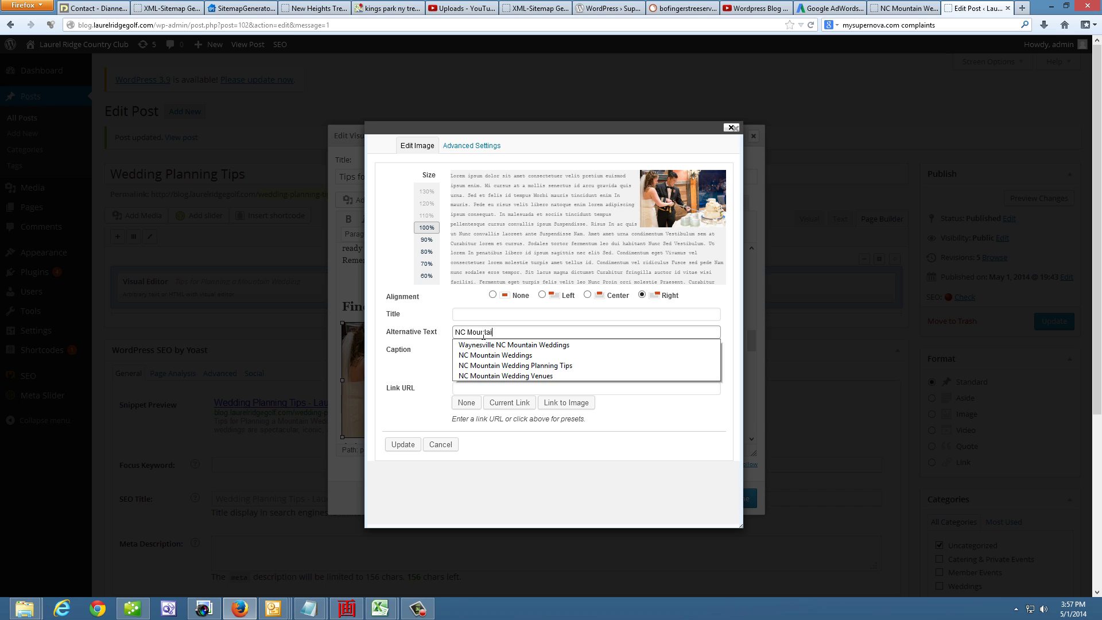
pyautogui.write('n Wedding Venues')
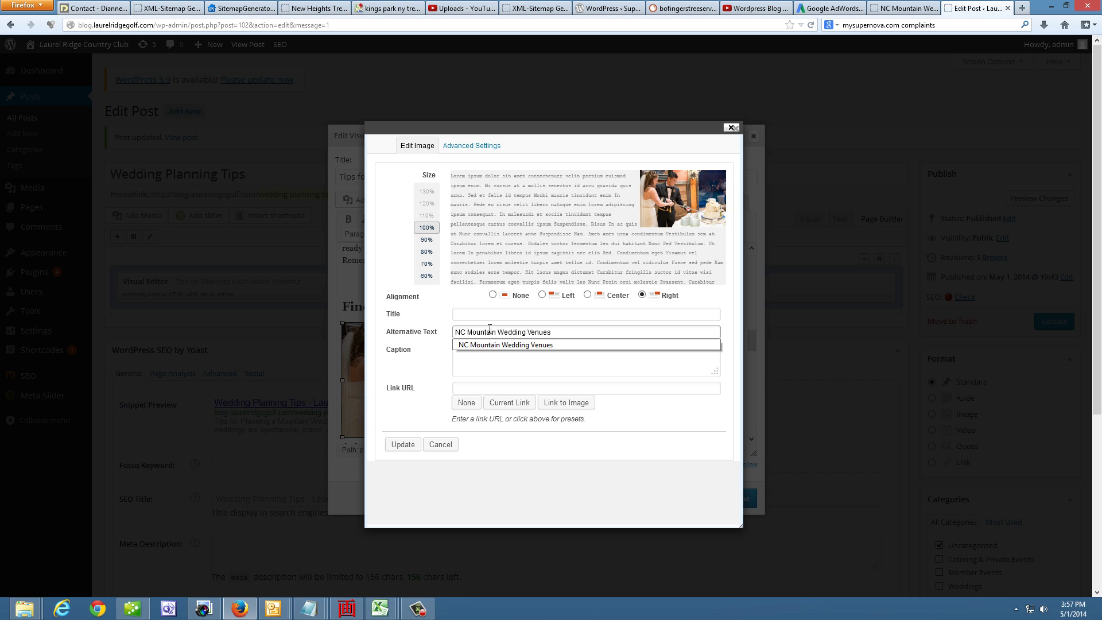
pyautogui.click(606, 367)
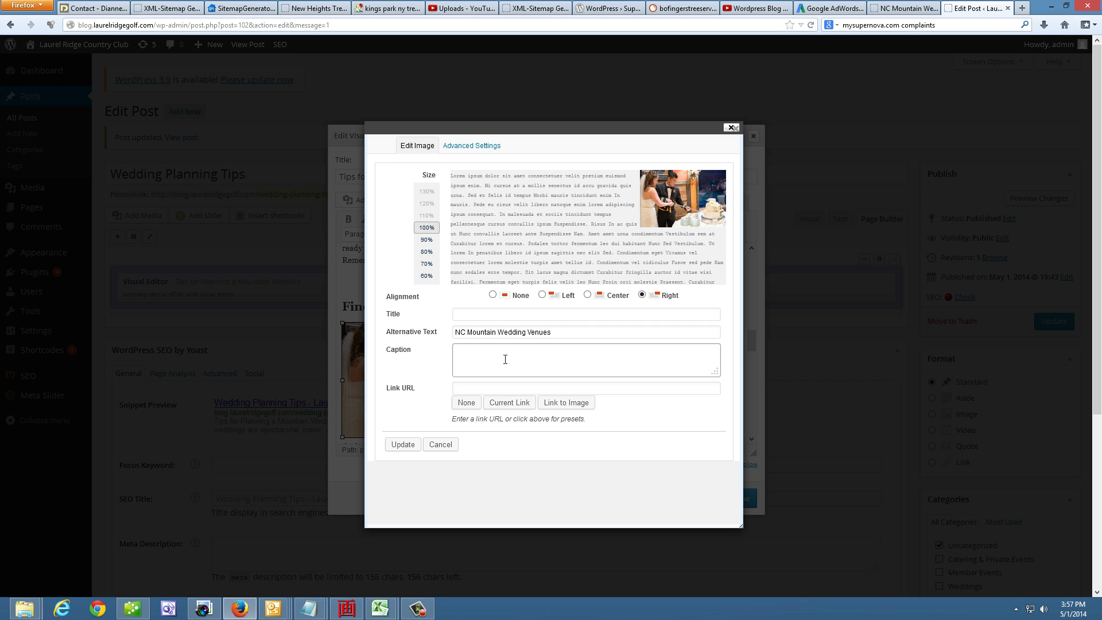
pyautogui.click(403, 445)
# Step: Cut the destination-weddings.php address from the post's last line, after "You can see tons of great information at:"
pyautogui.scroll(-4, 535, 357)
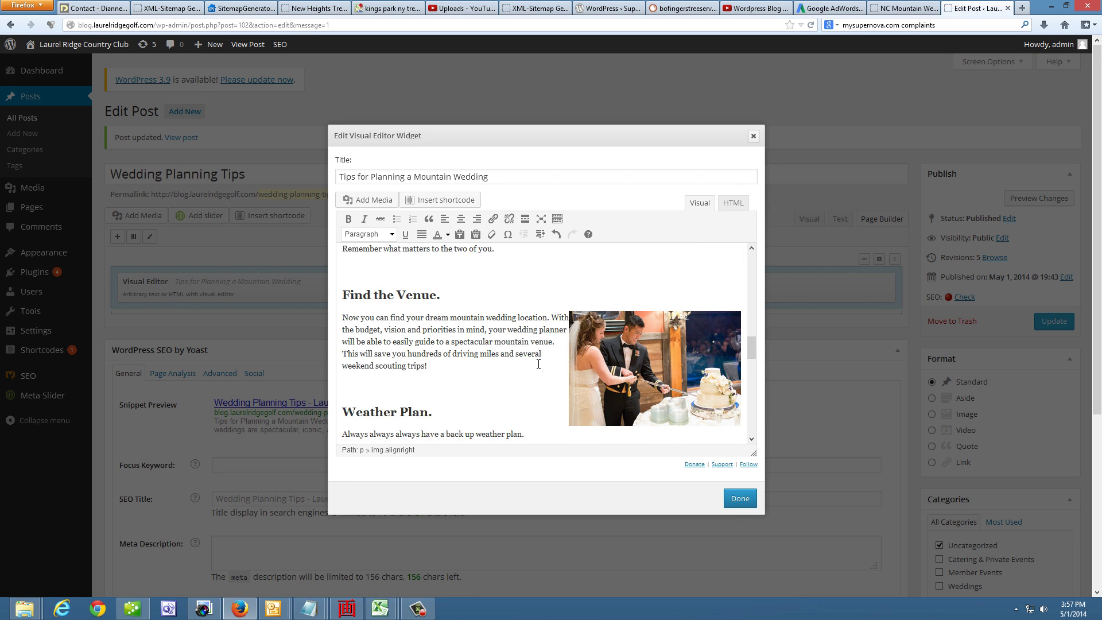
pyautogui.scroll(-8, 535, 357)
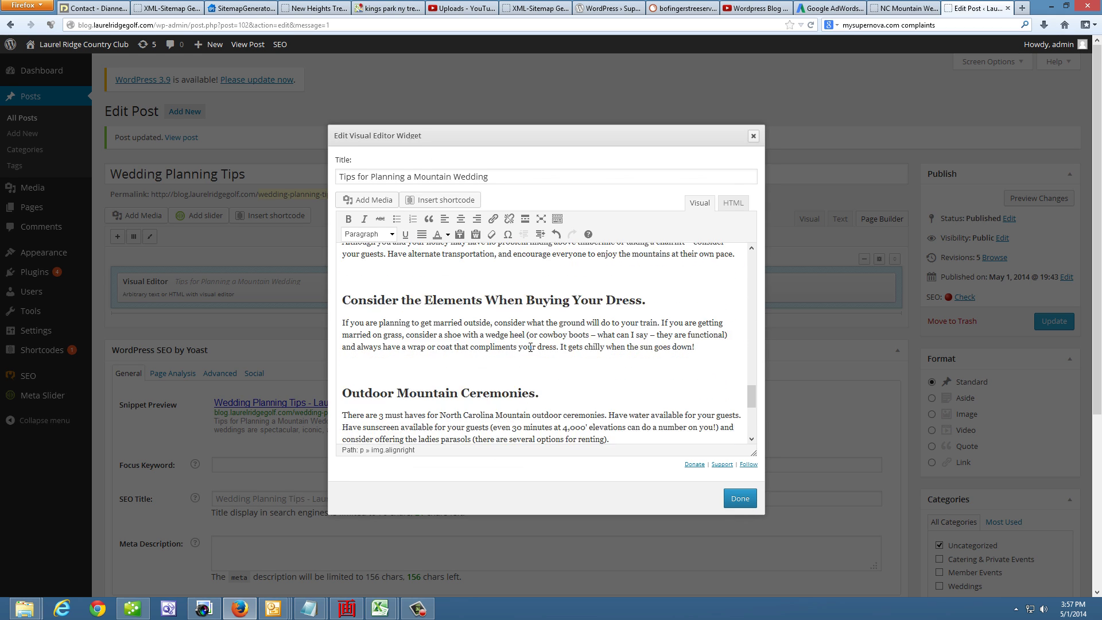
pyautogui.scroll(-5, 530, 347)
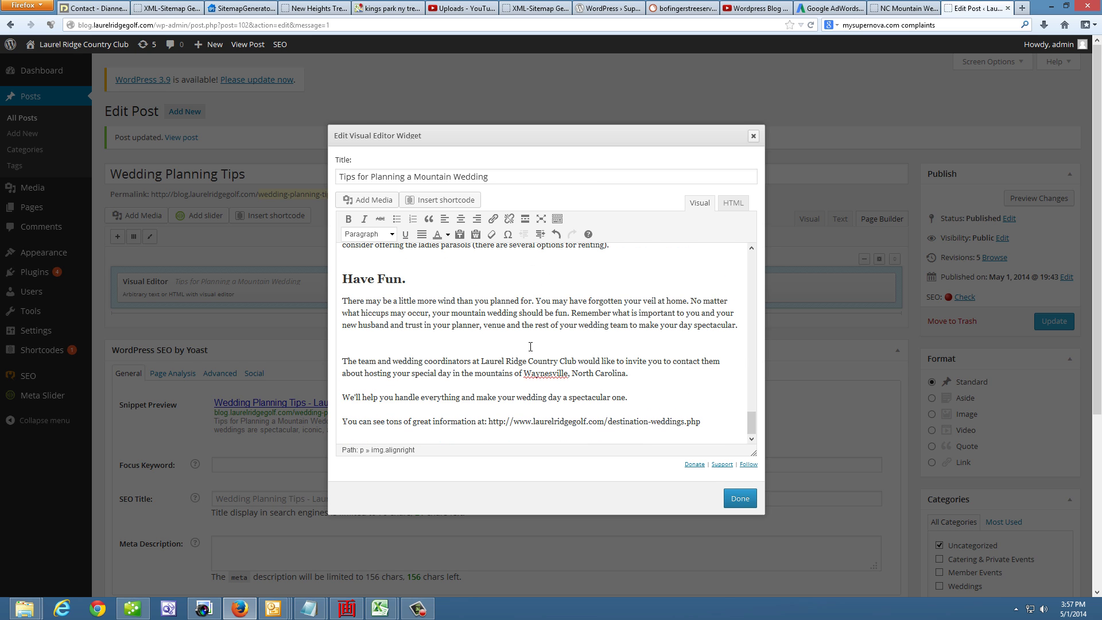
pyautogui.scroll(-3, 530, 346)
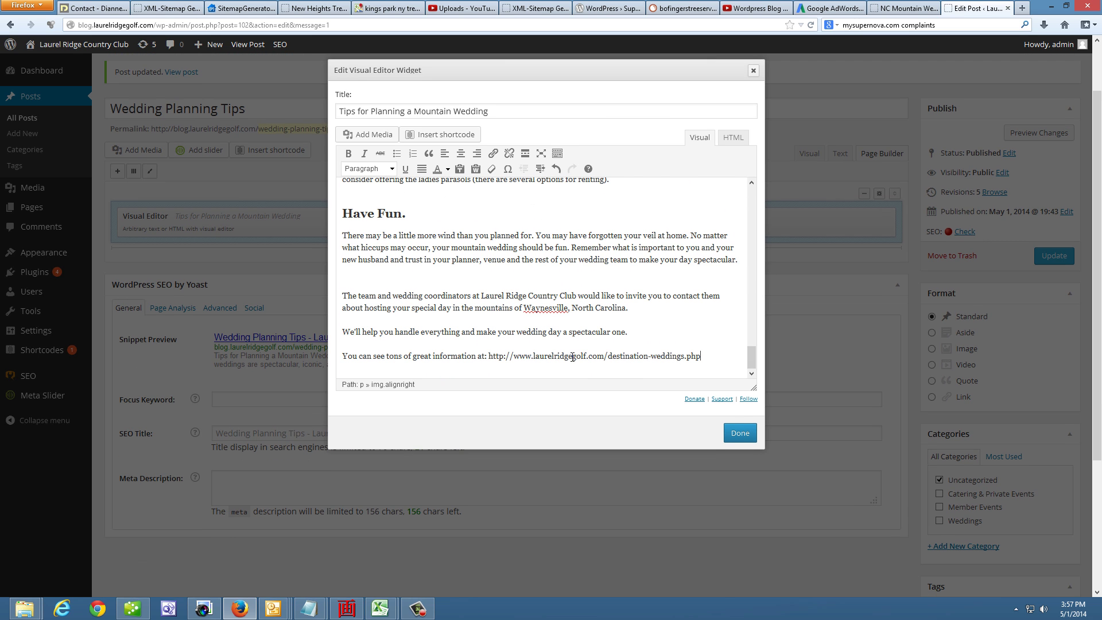
pyautogui.moveTo(701, 356); pyautogui.dragTo(489, 356)
pyautogui.hotkey('ctrl', 'c')
pyautogui.rightClick(494, 358)
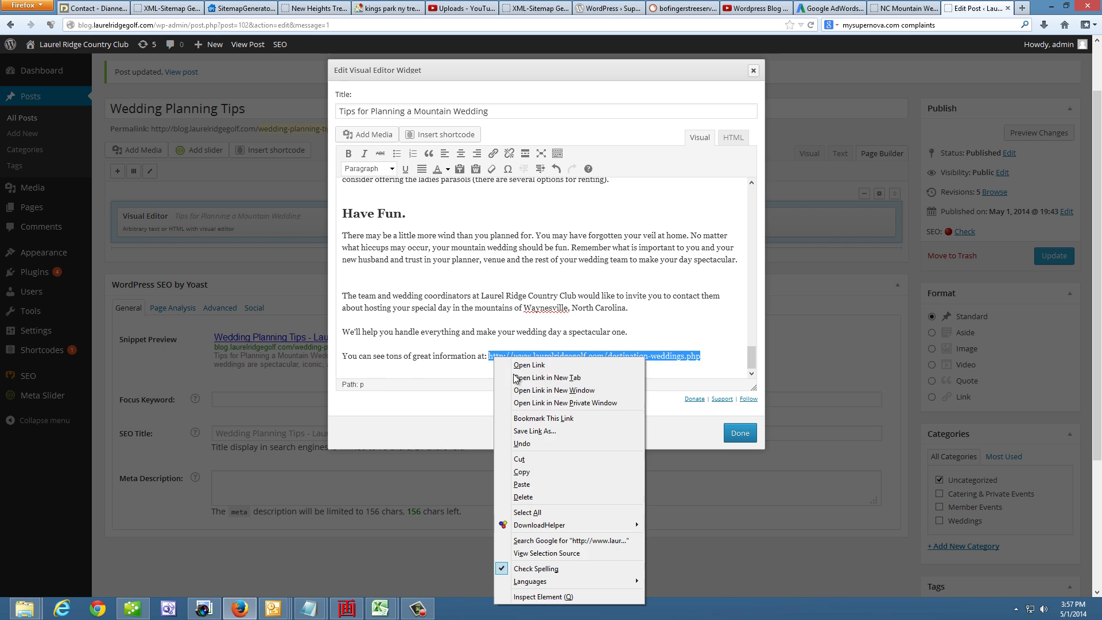
pyautogui.click(519, 460)
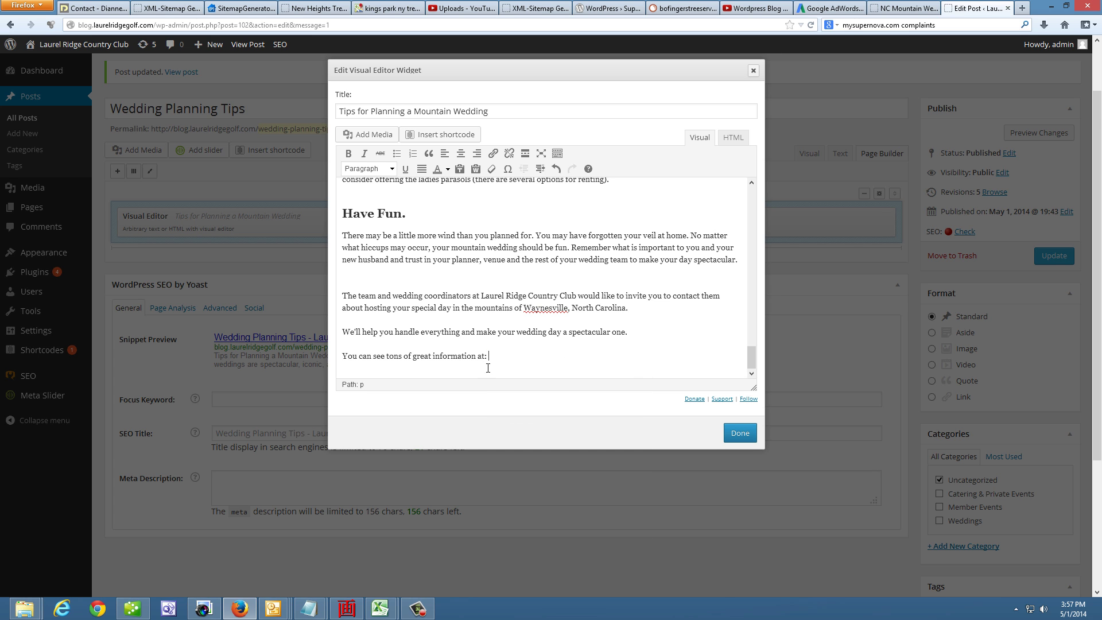
# Step: Insert "Click HERE to visit this beautiful NC MOUNTAIN WEDDING VENUE" at the start of the post's last line
pyautogui.click(901, 8)
pyautogui.click(979, 8)
pyautogui.click(342, 356)
pyautogui.write('Click')
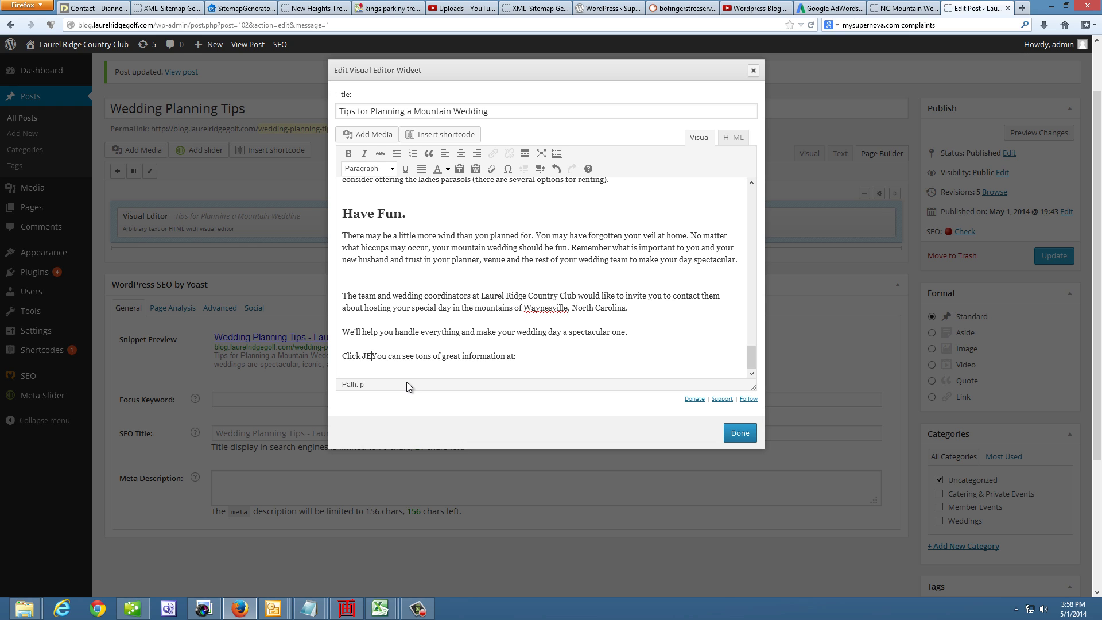
pyautogui.write(' HERE tro')
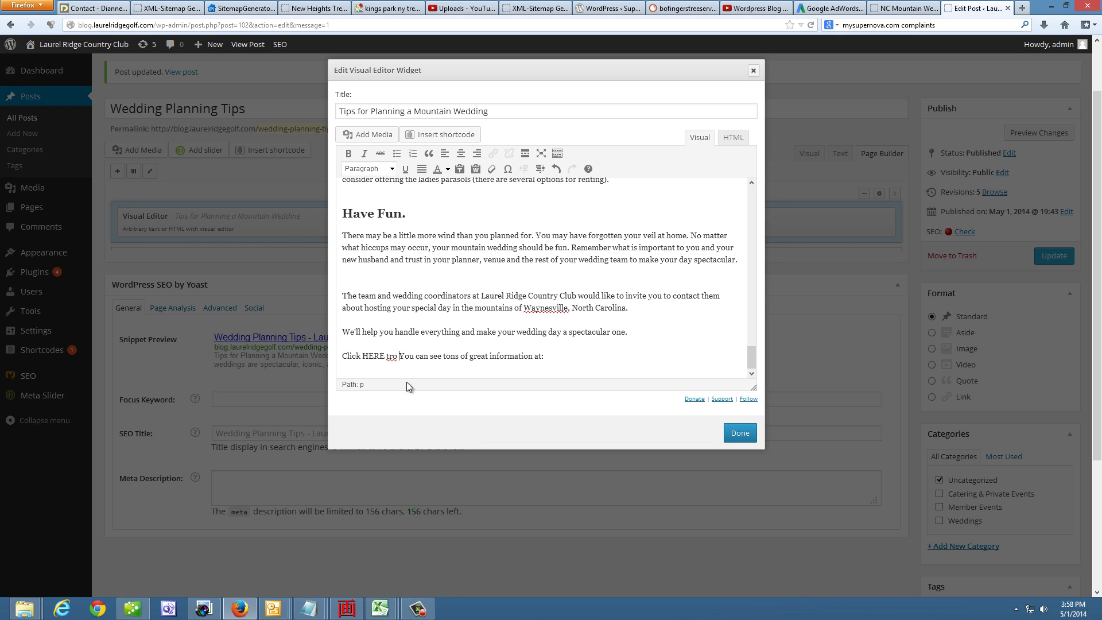
pyautogui.press('BackSpace')
pyautogui.press('BackSpace')
pyautogui.write('o')
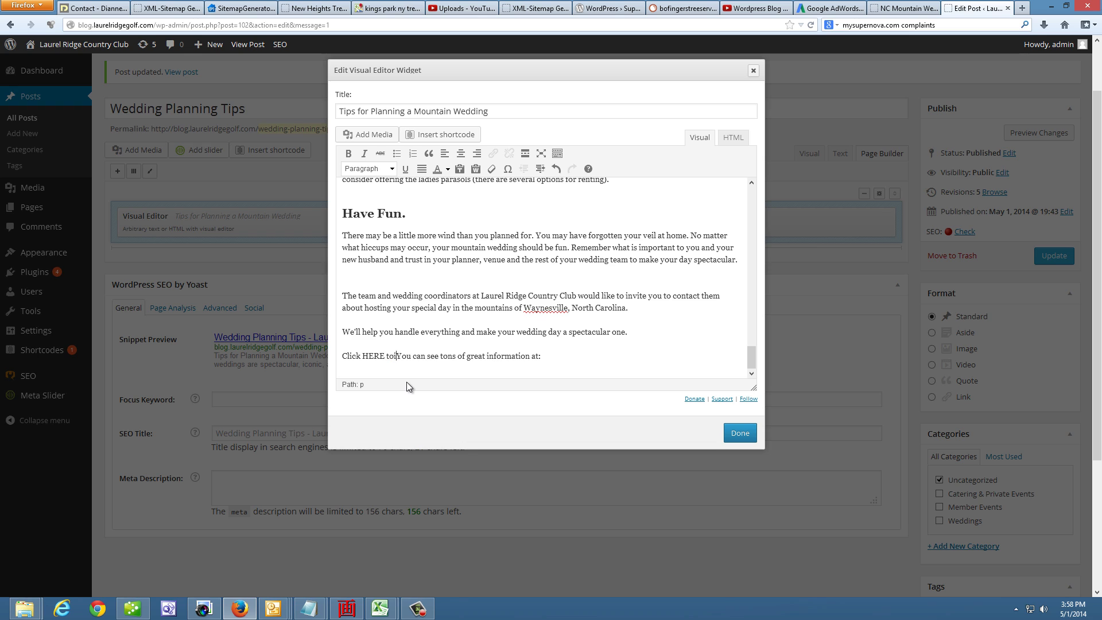
pyautogui.write(' visit this')
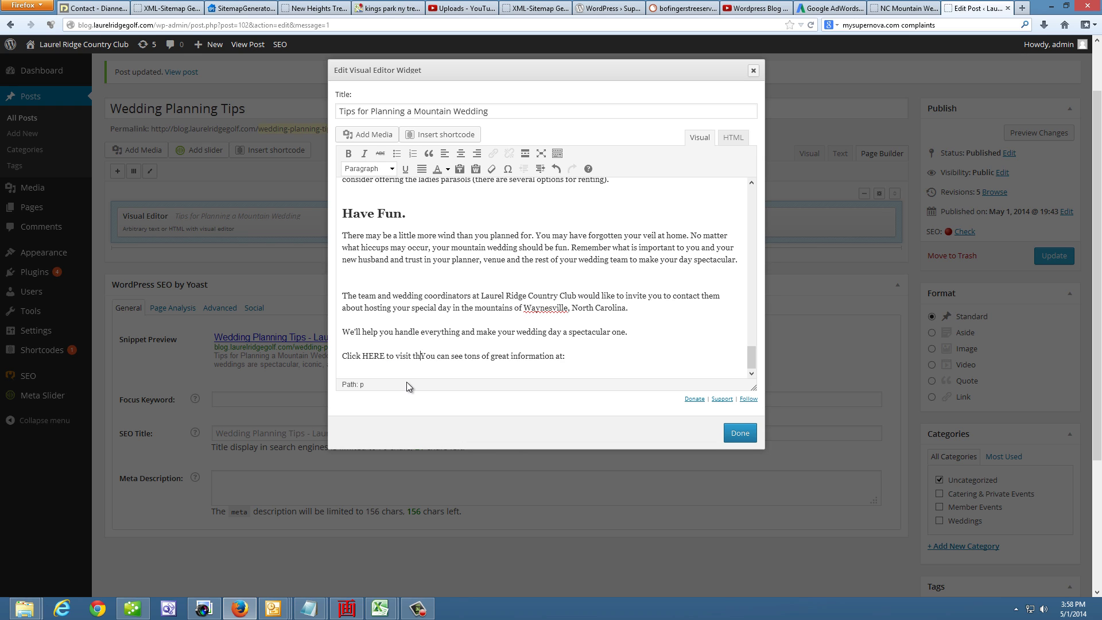
pyautogui.write(' beaut')
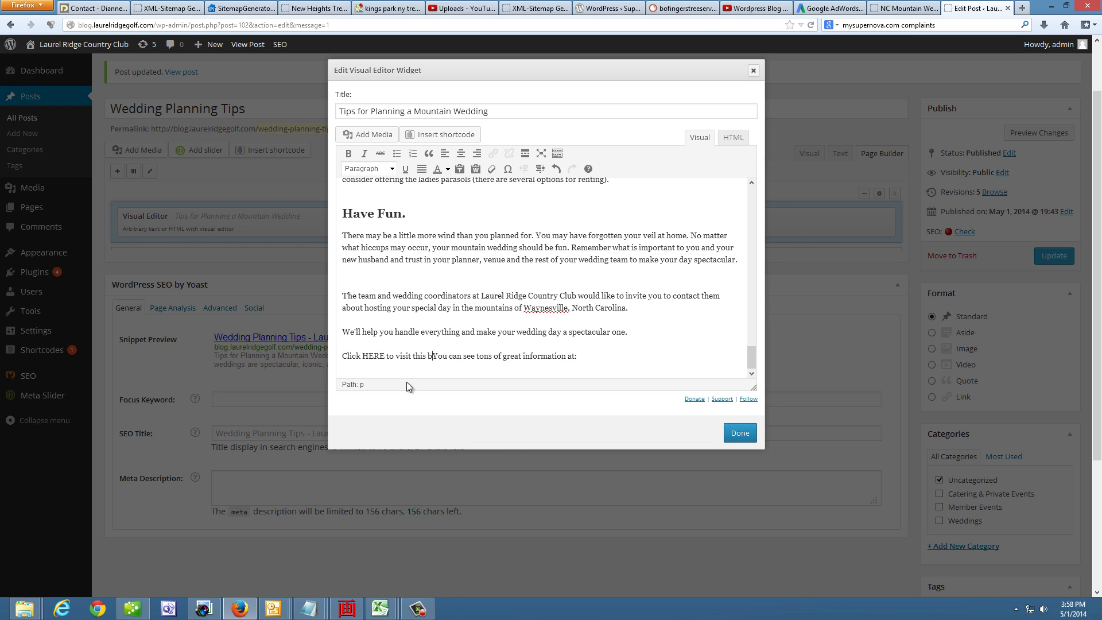
pyautogui.write('if')
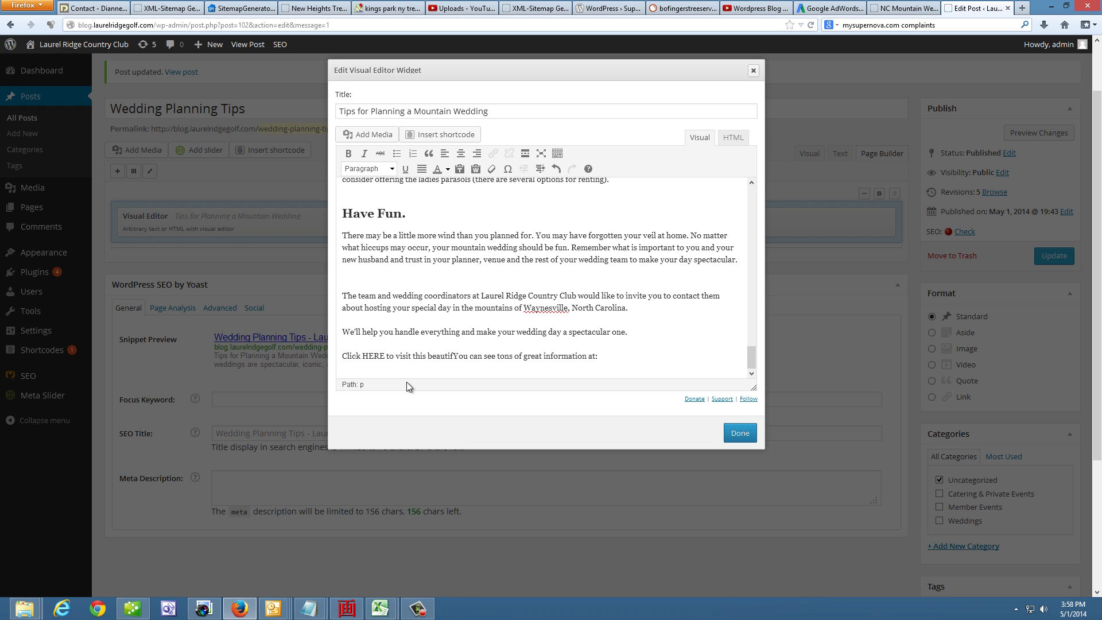
pyautogui.write('ul NC M')
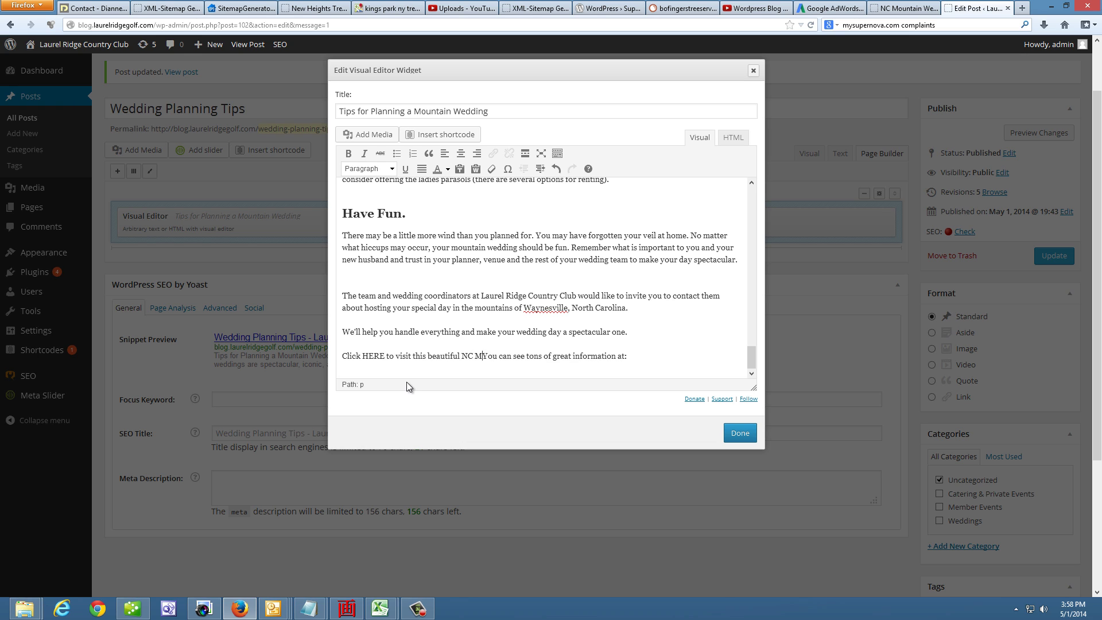
pyautogui.write('OUNTAIN W')
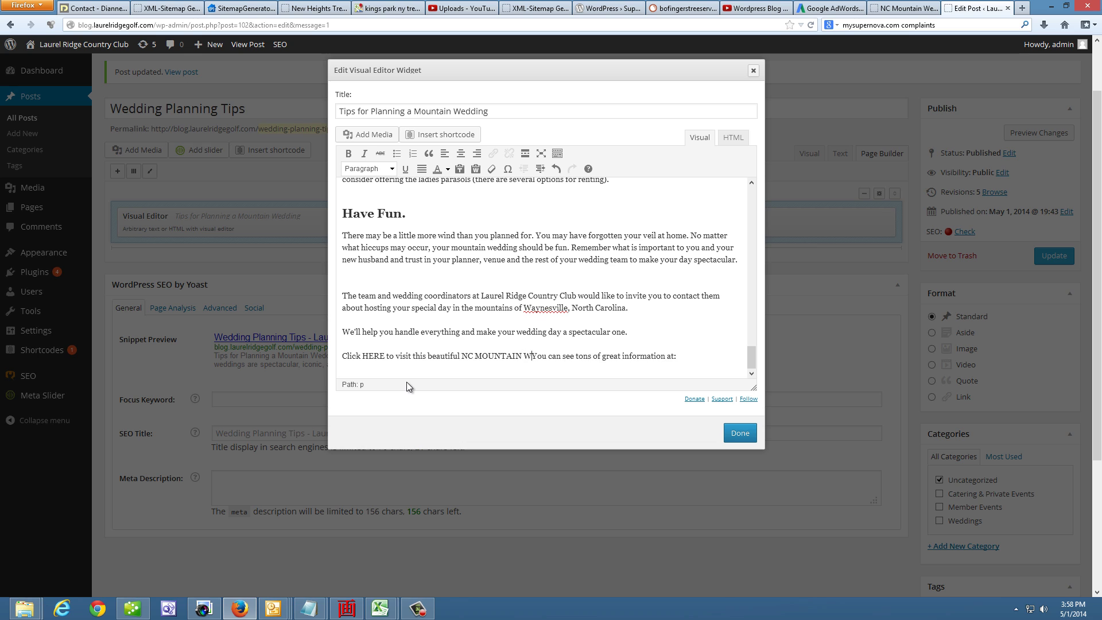
pyautogui.write('DDD')
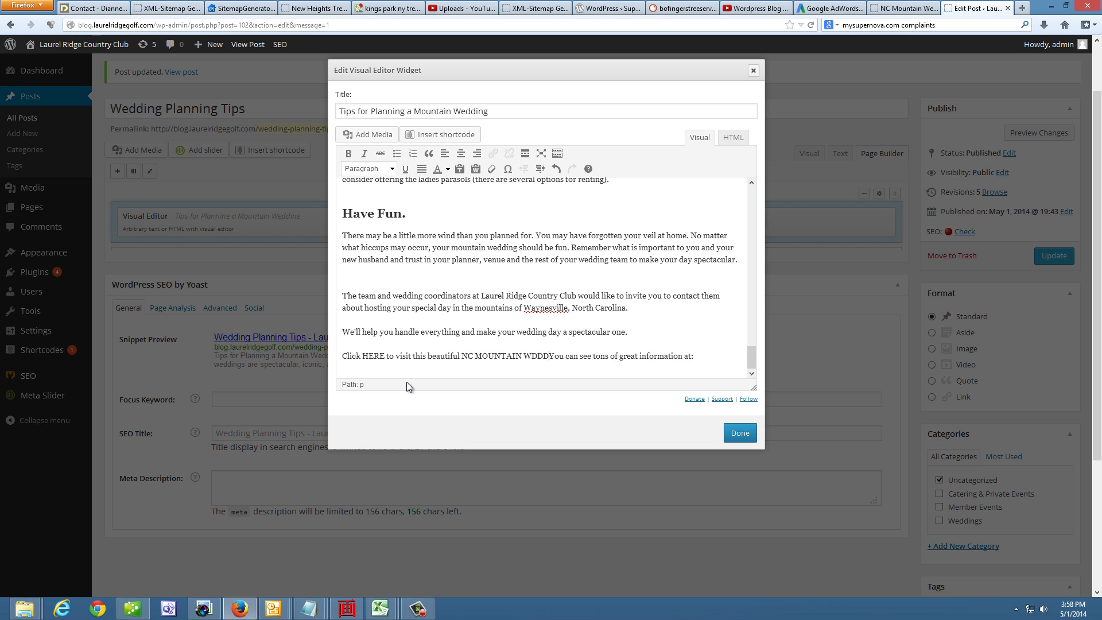
pyautogui.press('BackSpace')
pyautogui.press('BackSpace')
pyautogui.press('BackSpace')
pyautogui.write('EDDING')
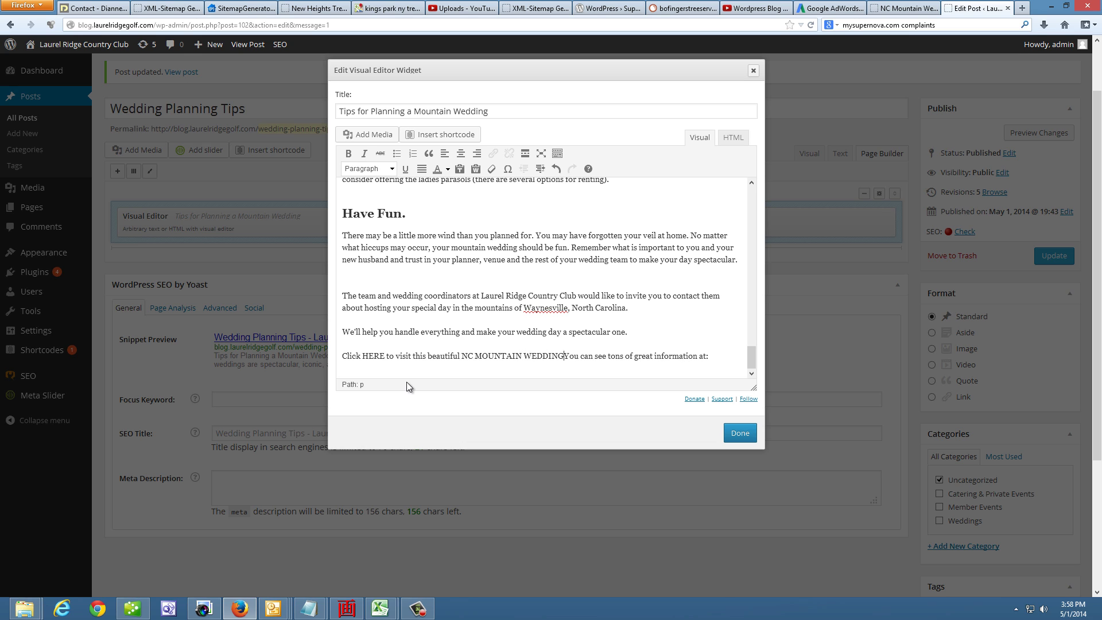
pyautogui.write(' VE')
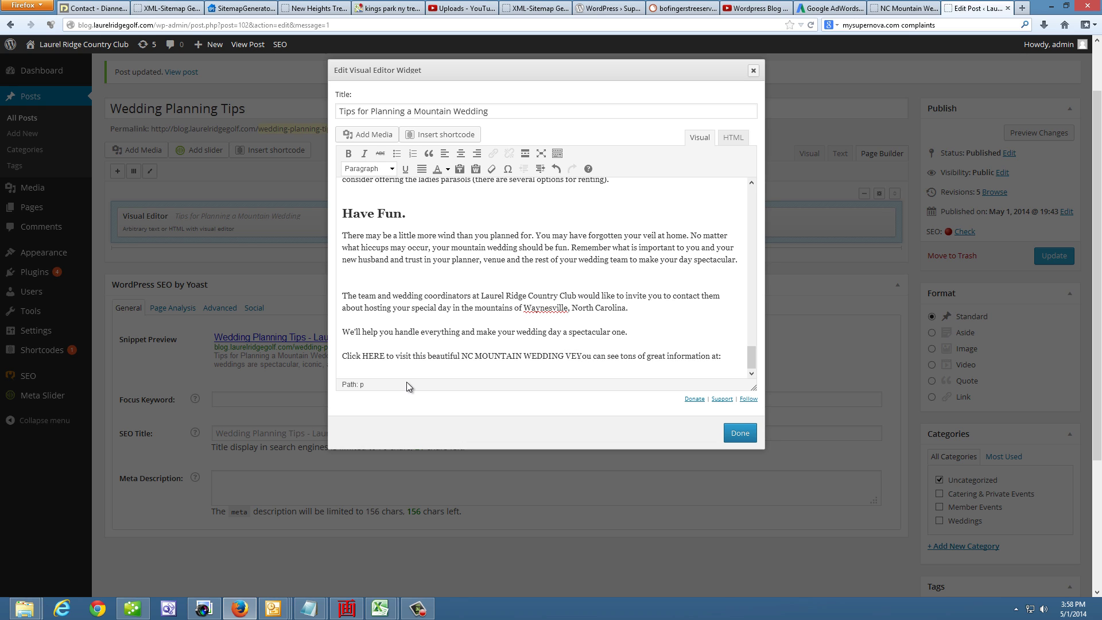
pyautogui.write('NUE')
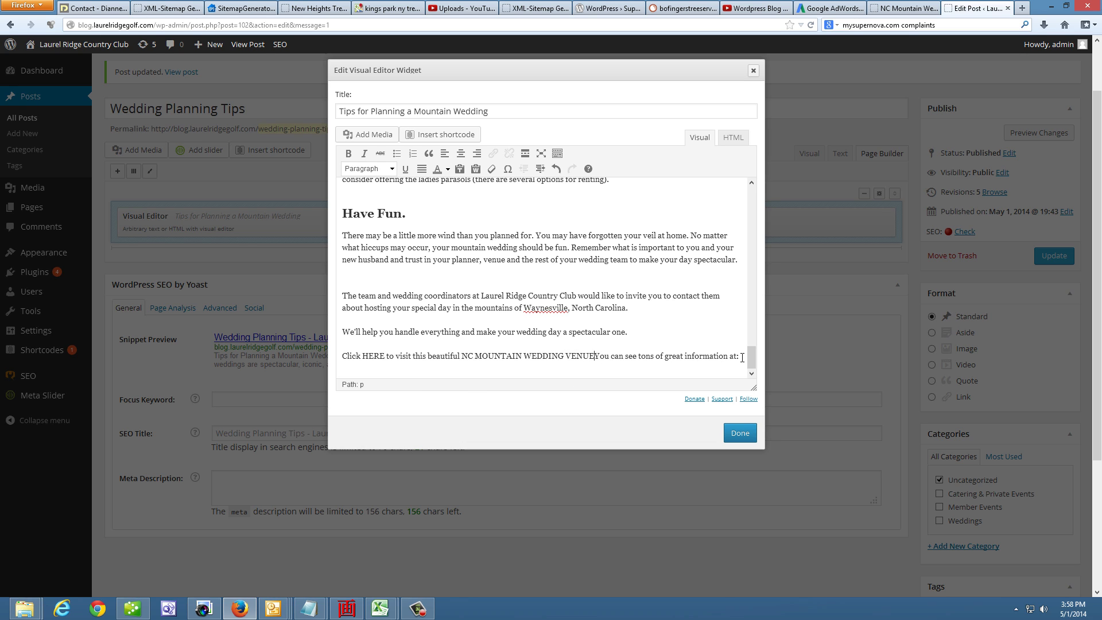
# Step: Delete the old wording "You can see tons of great information at:" from the end of the last line
pyautogui.moveTo(739, 356); pyautogui.dragTo(630, 357)
pyautogui.press('BackSpace')
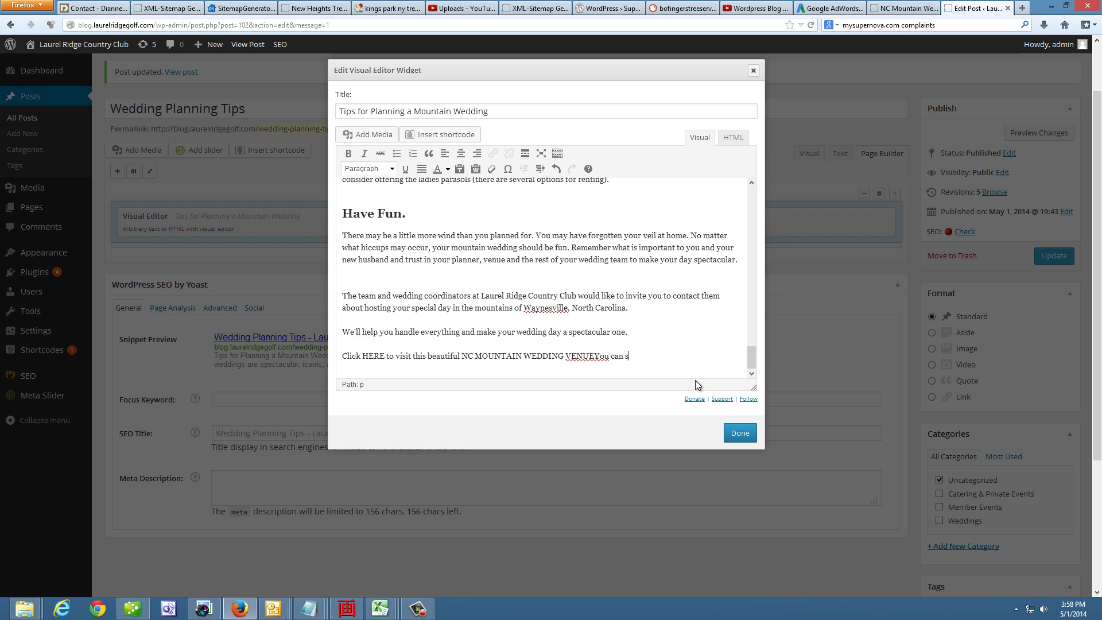
pyautogui.press('BackSpace')
pyautogui.press('BackSpace')
pyautogui.press('BackSpace')
pyautogui.press('BackSpace')
pyautogui.press('BackSpace')
pyautogui.press('BackSpace')
pyautogui.press('BackSpace')
pyautogui.press('BackSpace')
# Step: Make the phrase "NC MOUNTAIN WEDDING VENUE" in the last line bold and blue
pyautogui.moveTo(594, 356); pyautogui.dragTo(460, 356)
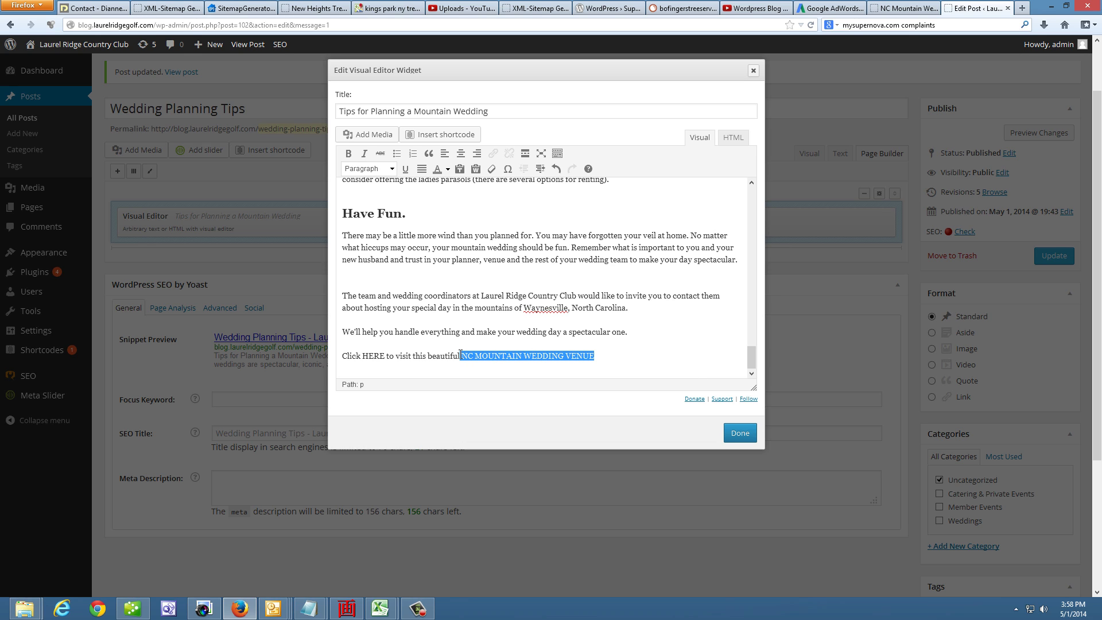
pyautogui.click(348, 154)
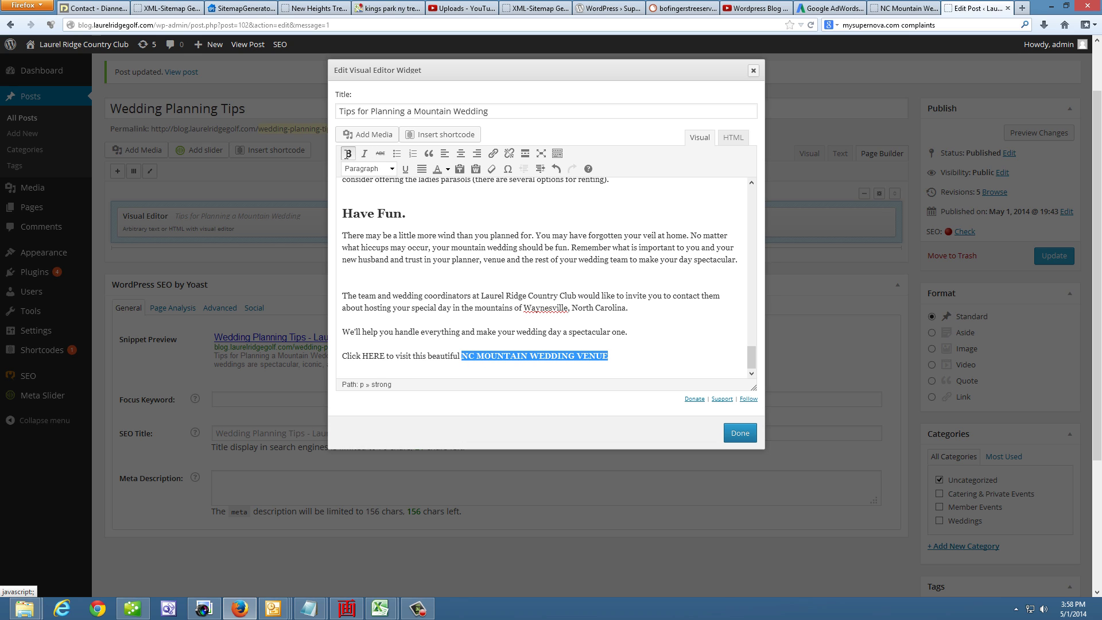
pyautogui.click(448, 169)
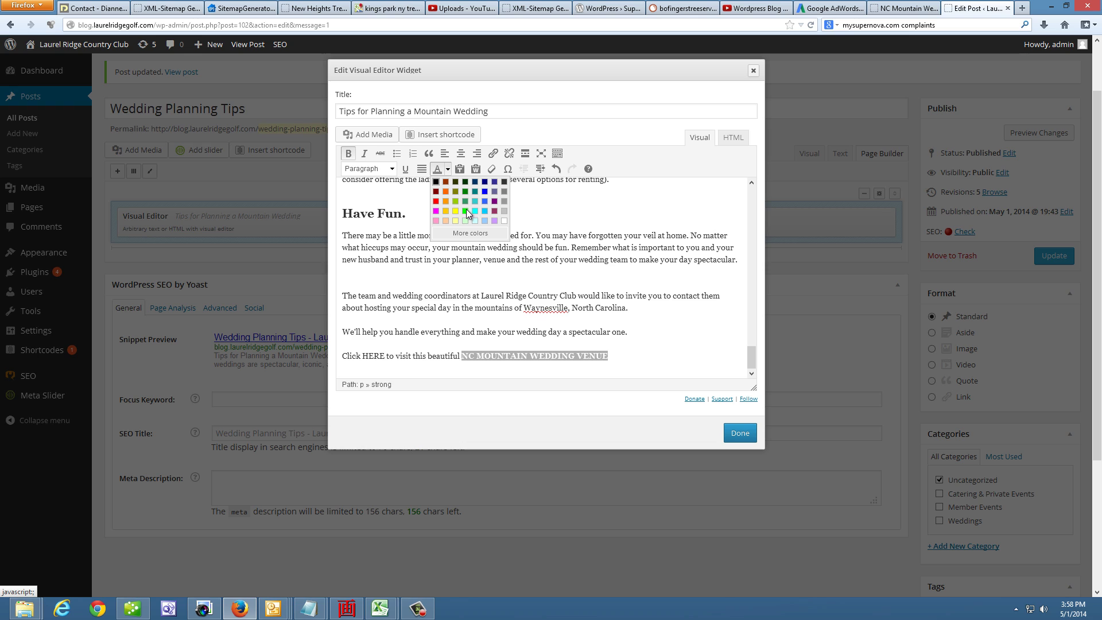
pyautogui.click(484, 201)
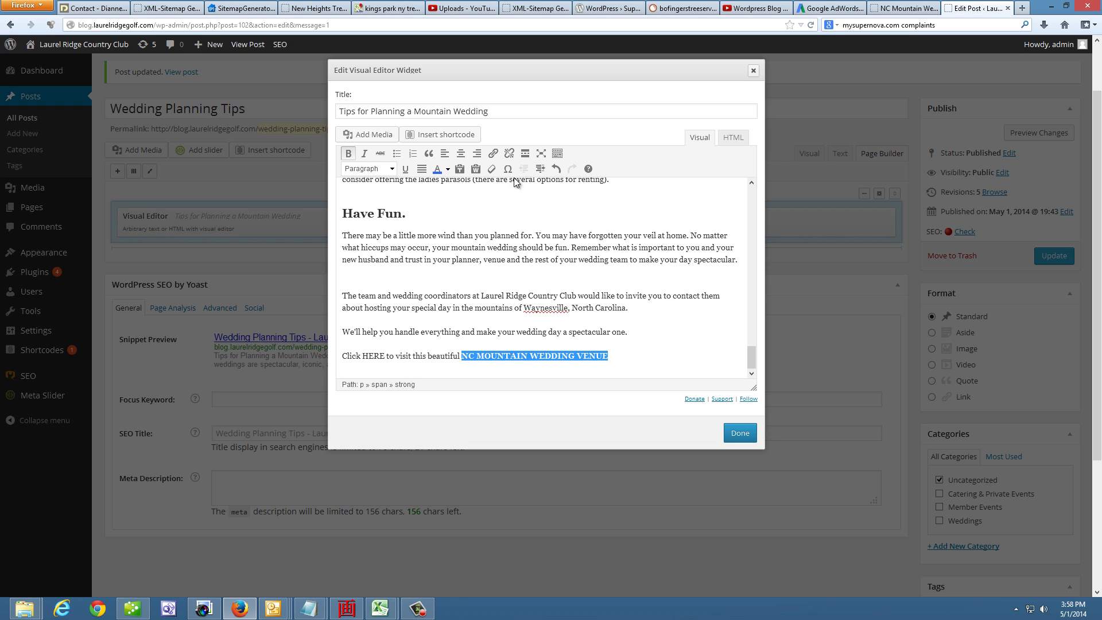
pyautogui.click(493, 154)
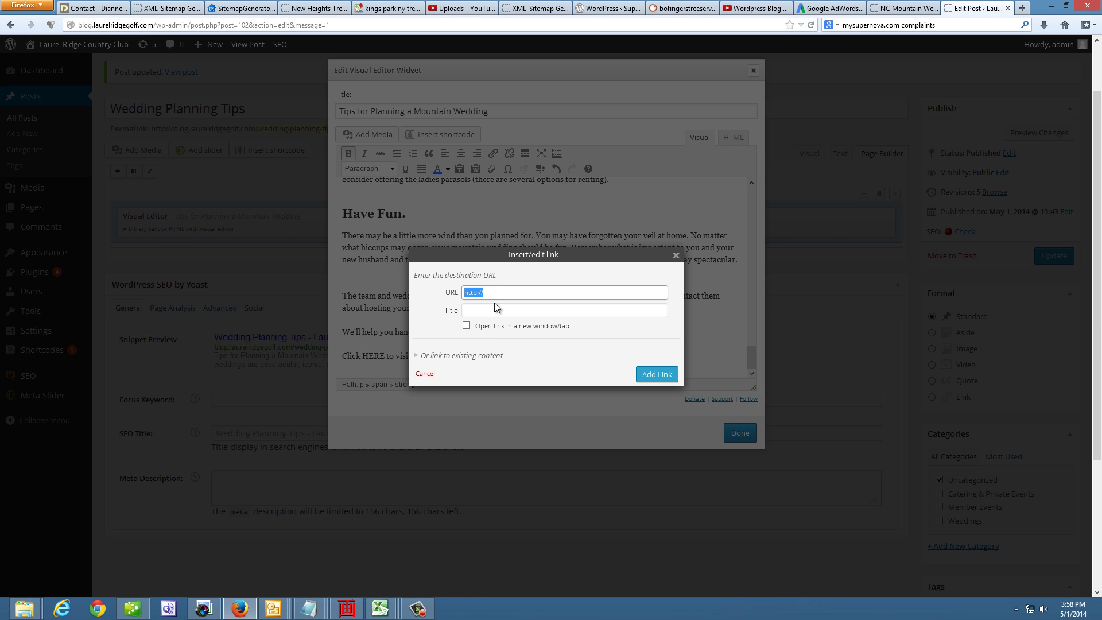
pyautogui.hotkey('ctrl', 'v')
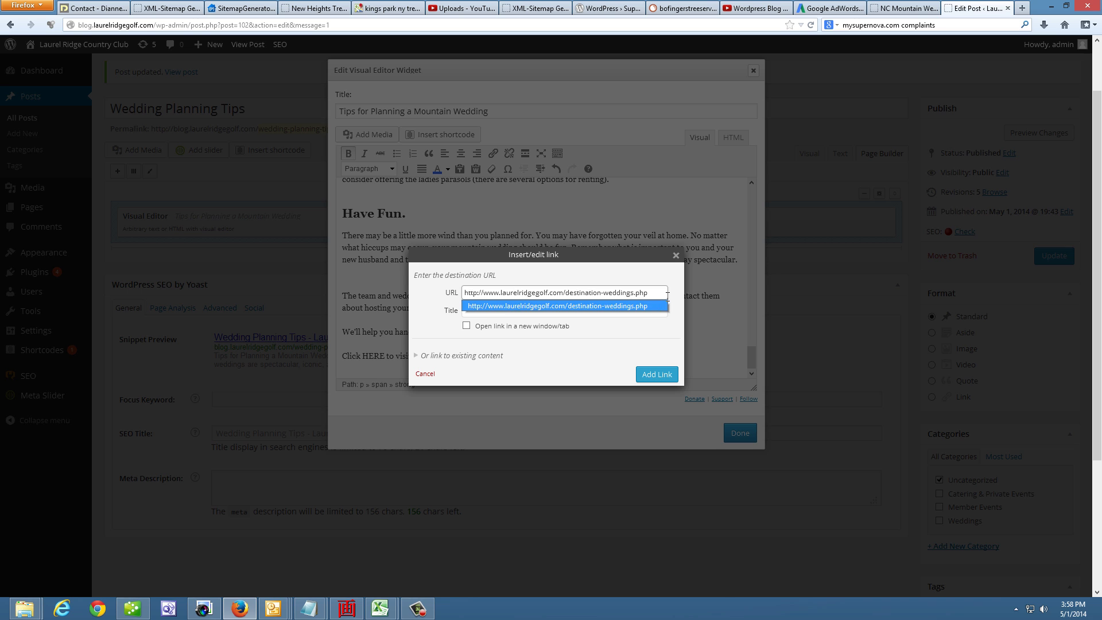
pyautogui.click(660, 293)
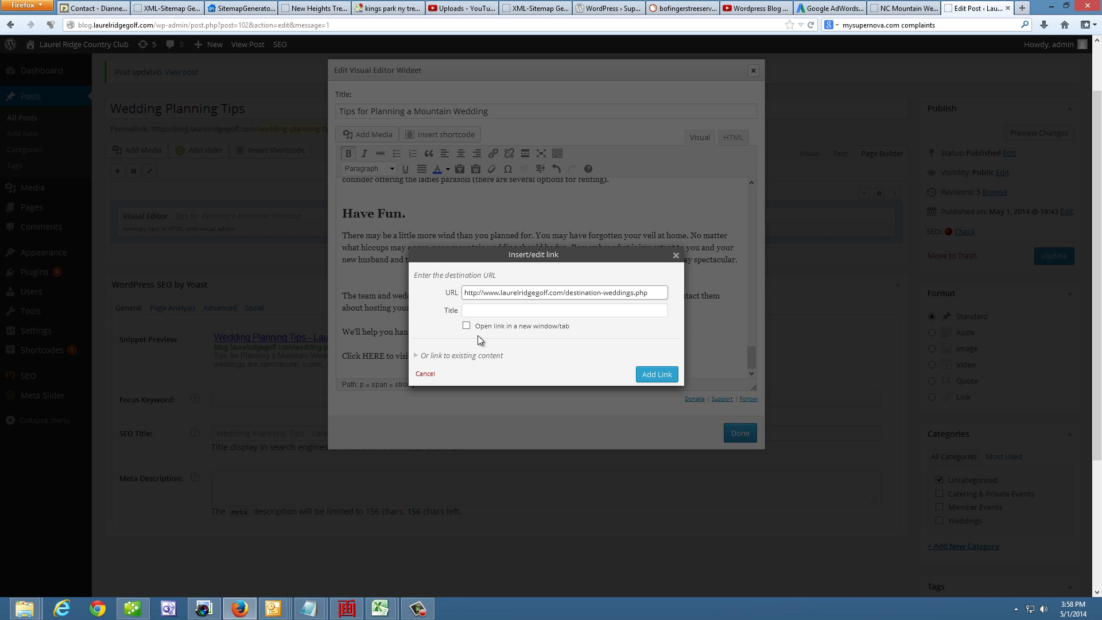
pyautogui.click(659, 374)
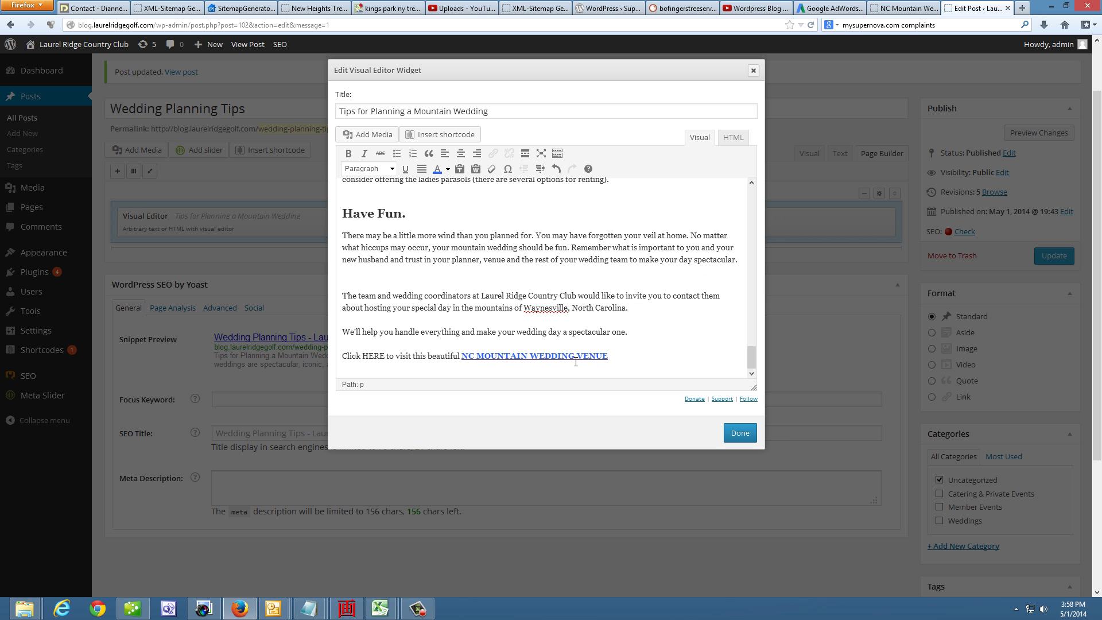
pyautogui.click(740, 435)
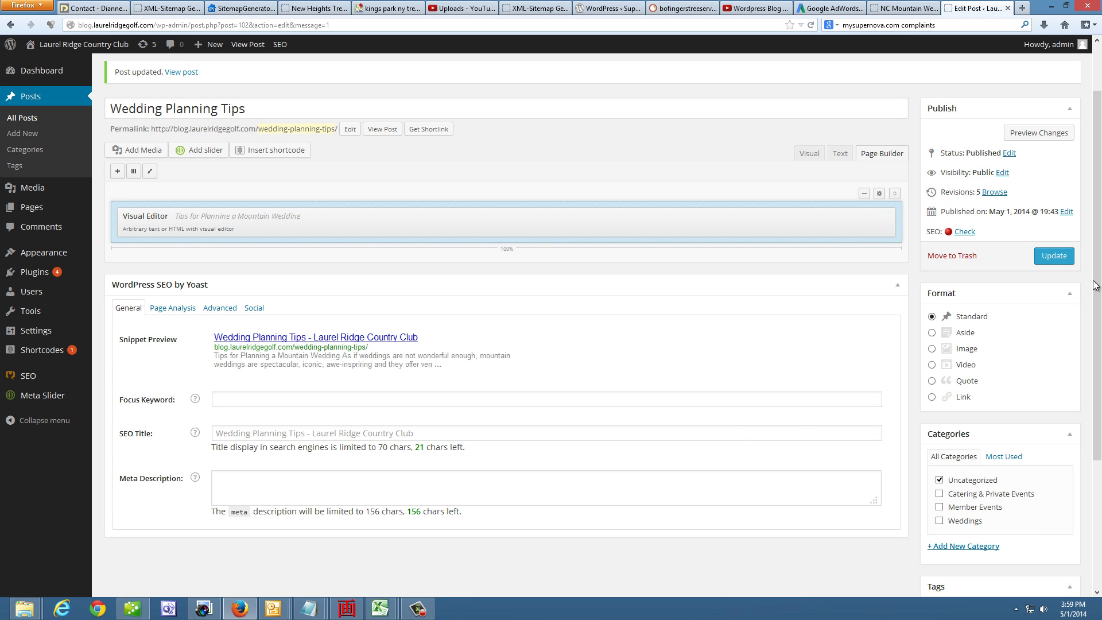
pyautogui.click(1055, 256)
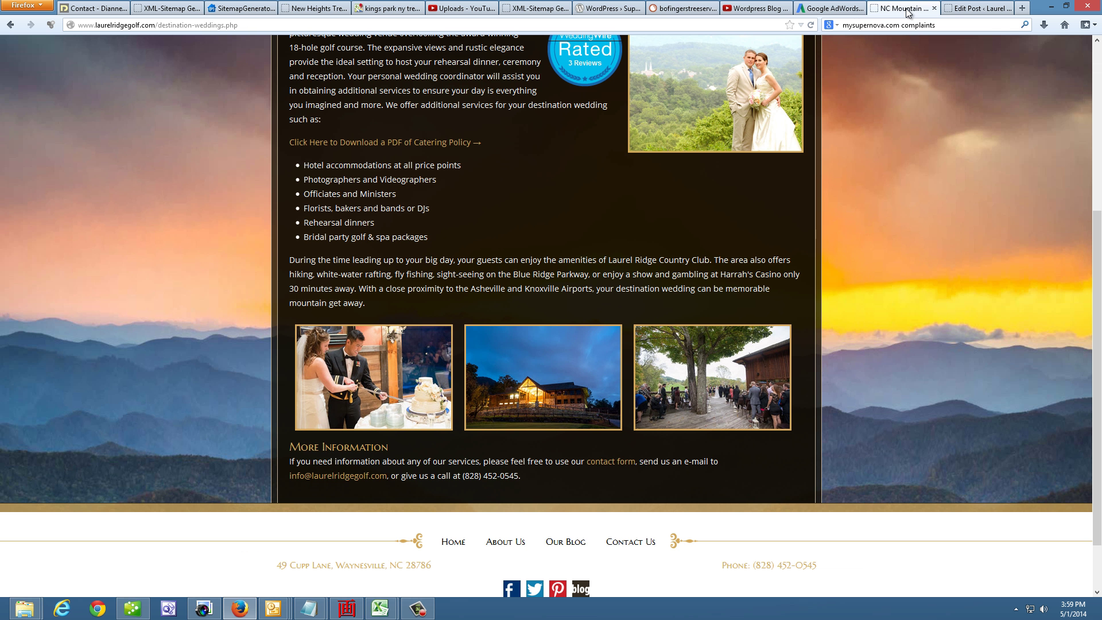
# Step: Open the club's blog from the destination weddings page and review the Wedding Planning Tips post's headings, images and closing link
pyautogui.click(907, 11)
pyautogui.click(561, 477)
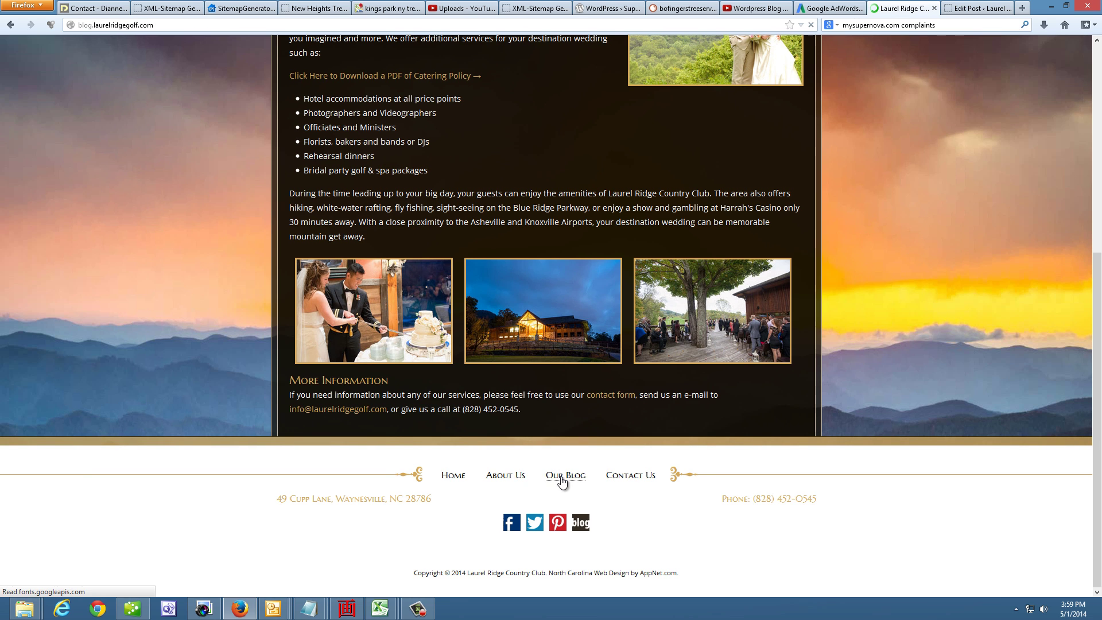
pyautogui.scroll(-3, 626, 452)
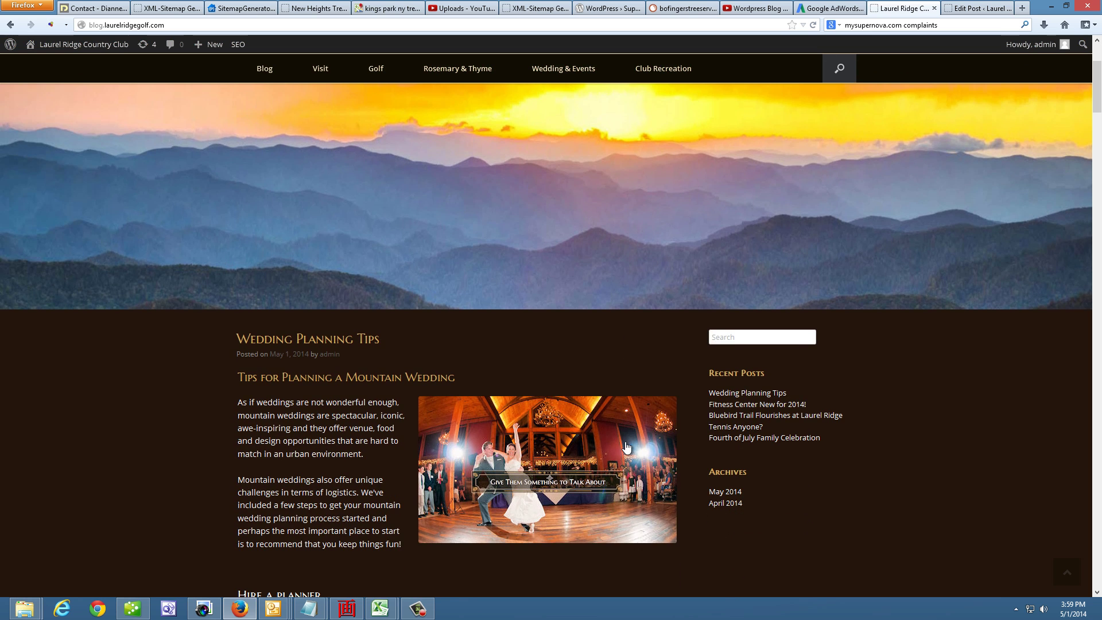
pyautogui.scroll(-2, 614, 362)
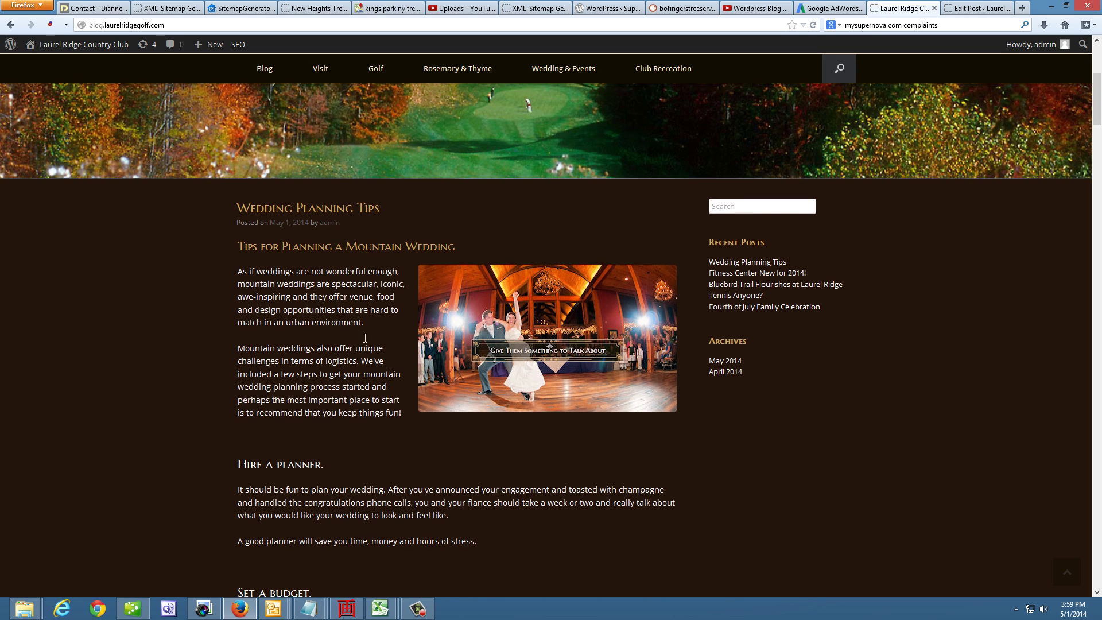
pyautogui.scroll(-3, 382, 342)
pyautogui.scroll(-3, 393, 416)
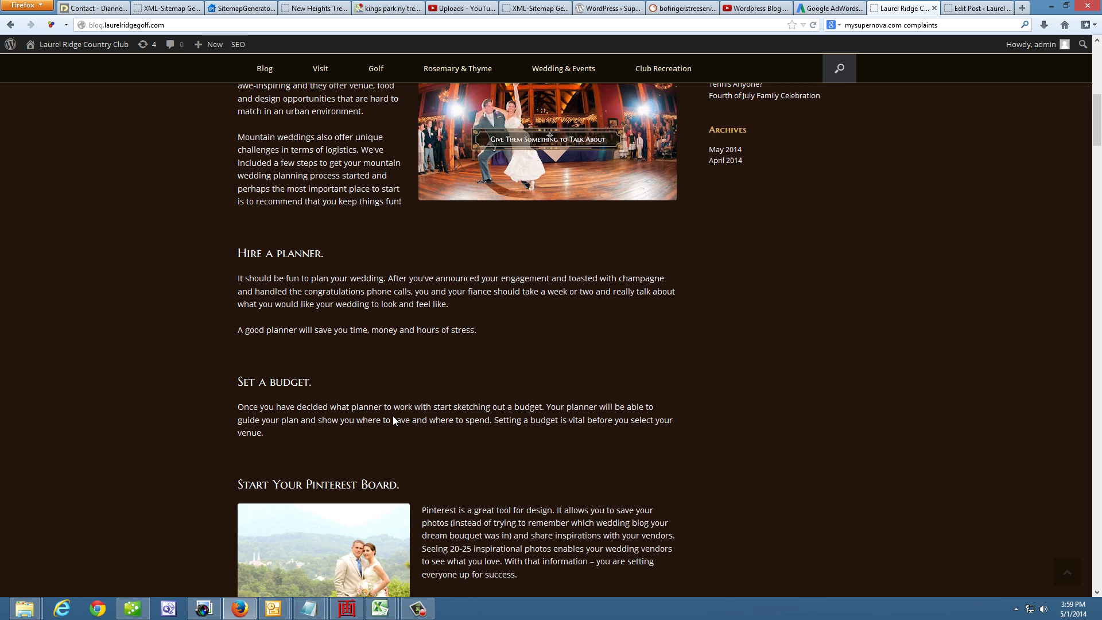
pyautogui.scroll(-6, 419, 395)
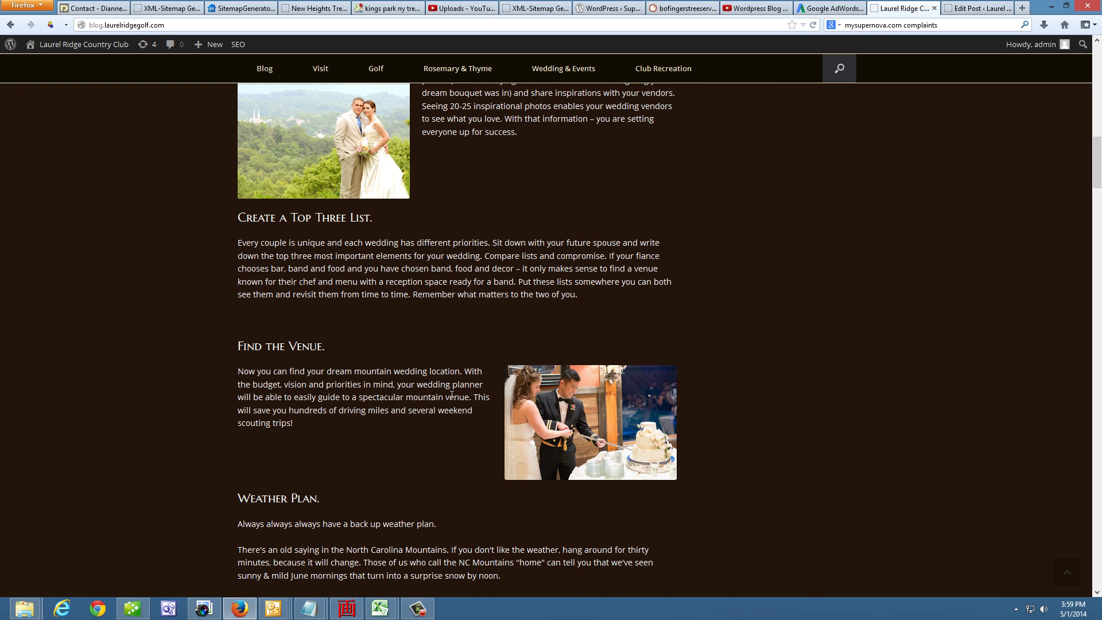
pyautogui.scroll(-6, 451, 401)
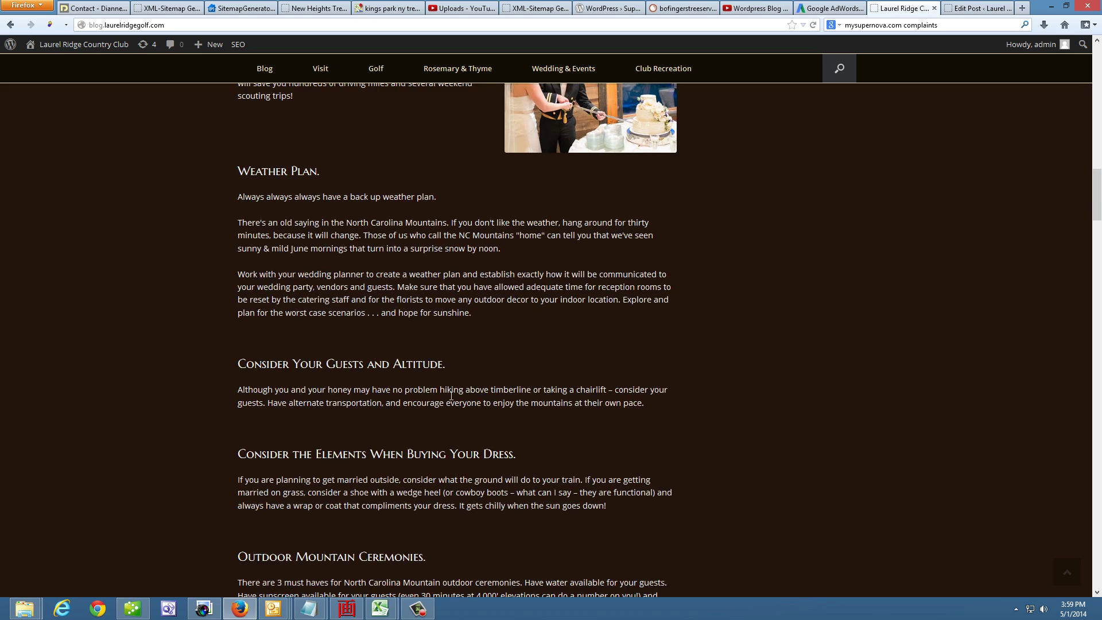
pyautogui.scroll(-2, 578, 409)
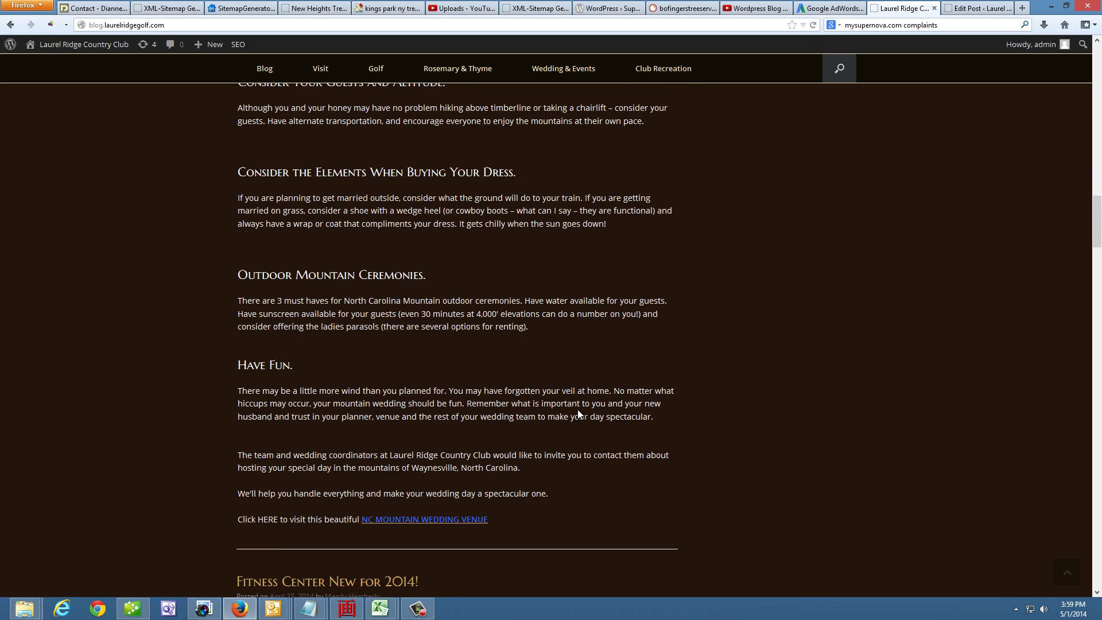
pyautogui.scroll(-1, 579, 409)
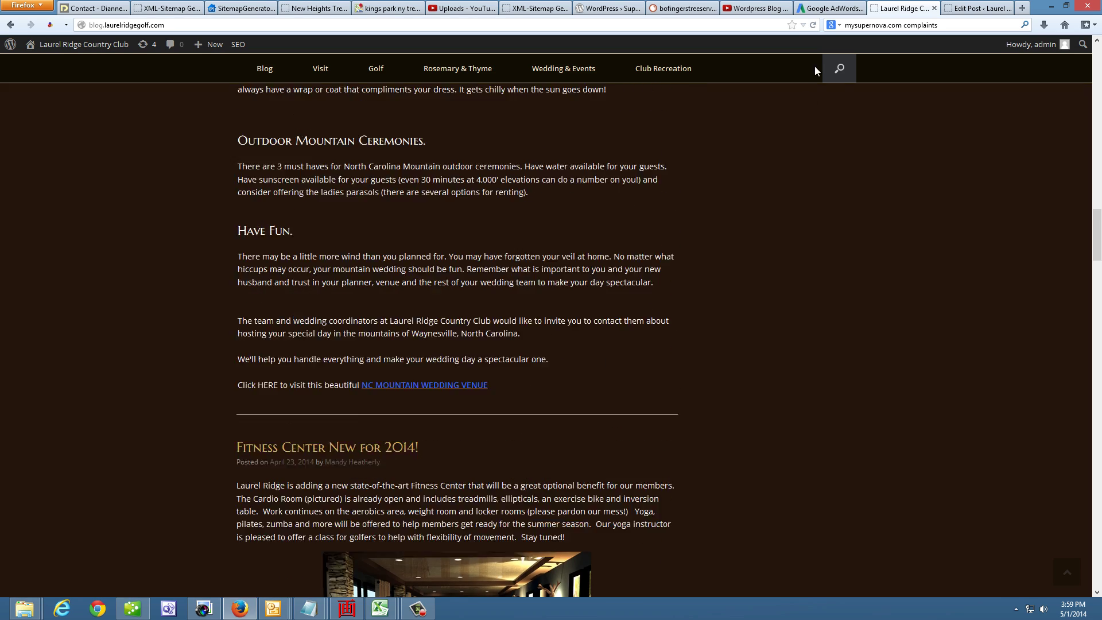
pyautogui.scroll(4, 834, 206)
pyautogui.scroll(15, 882, 225)
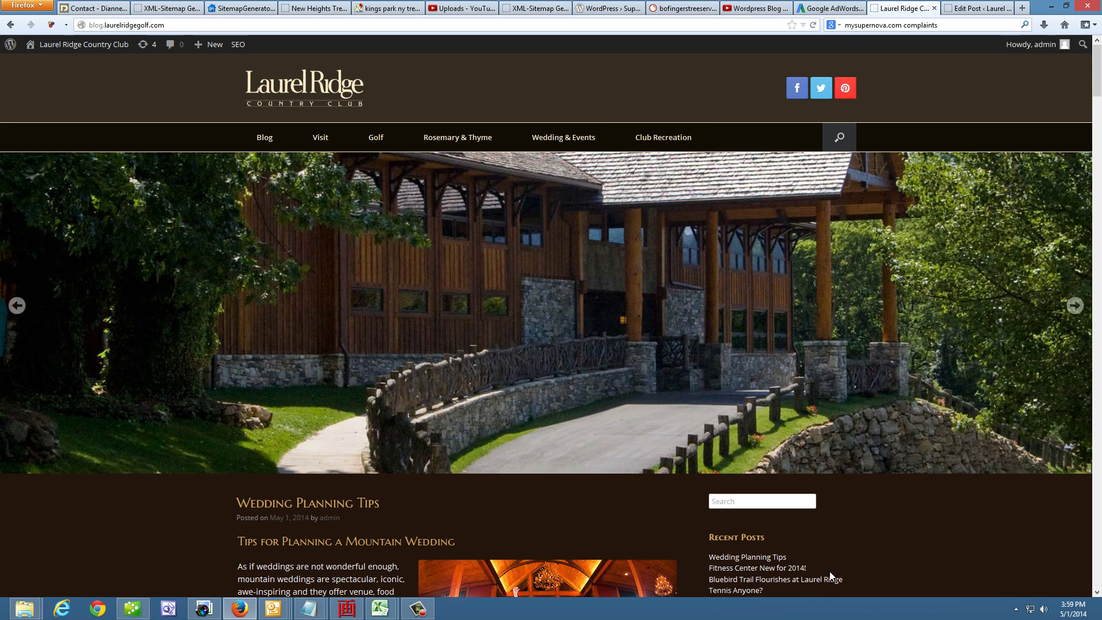
# Step: View the Wedding Planning Tips post on its own page from the recent posts and return to its edit screen
pyautogui.scroll(-1, 800, 531)
pyautogui.click(782, 493)
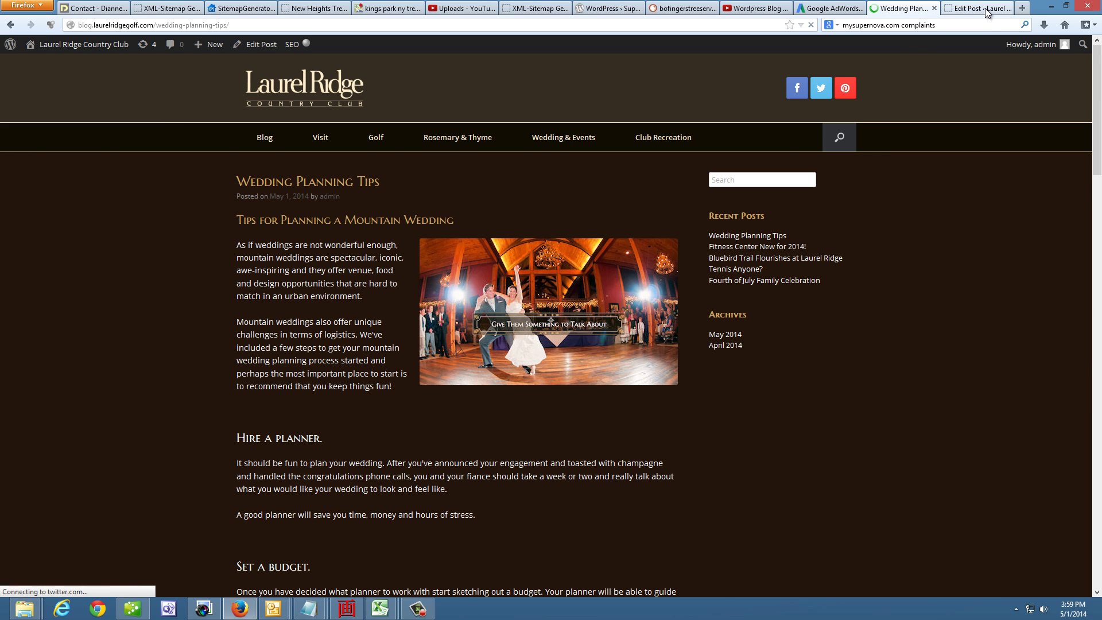
pyautogui.click(983, 8)
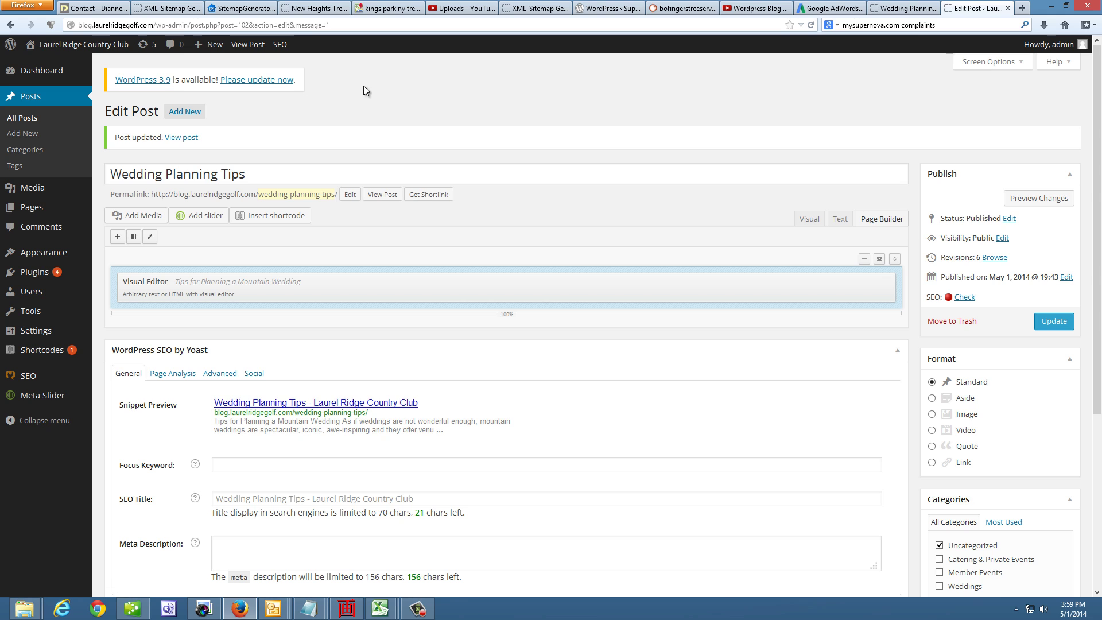
pyautogui.scroll(-2, 470, 170)
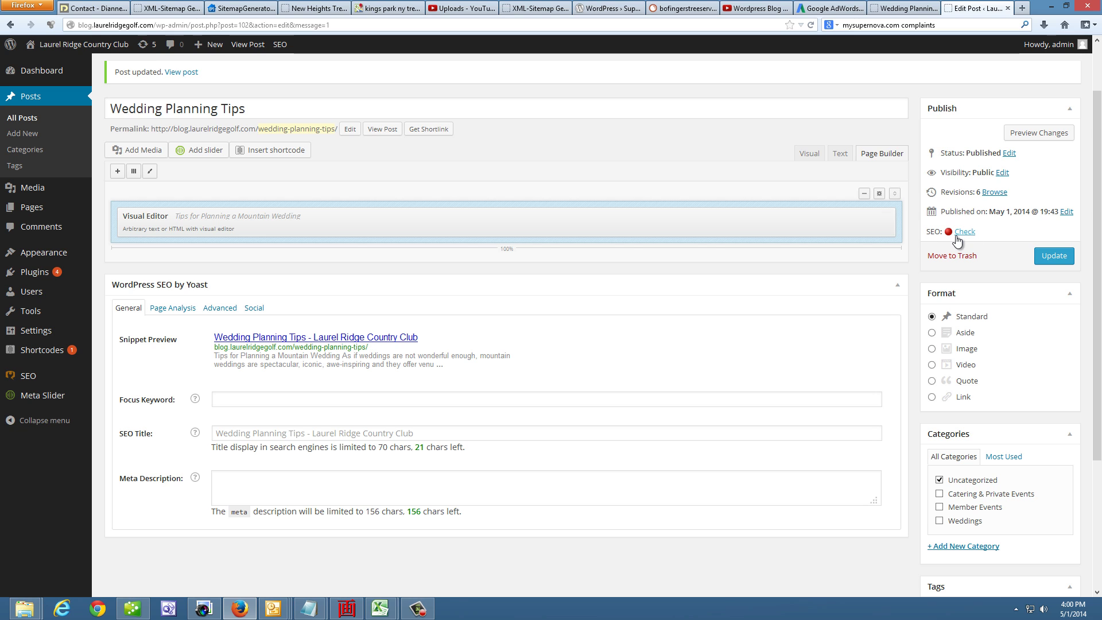
# Step: Set the post's focus keyword in WordPress SEO by Yoast to the suggested phrase "wedding planning tips"
pyautogui.scroll(-1, 173, 277)
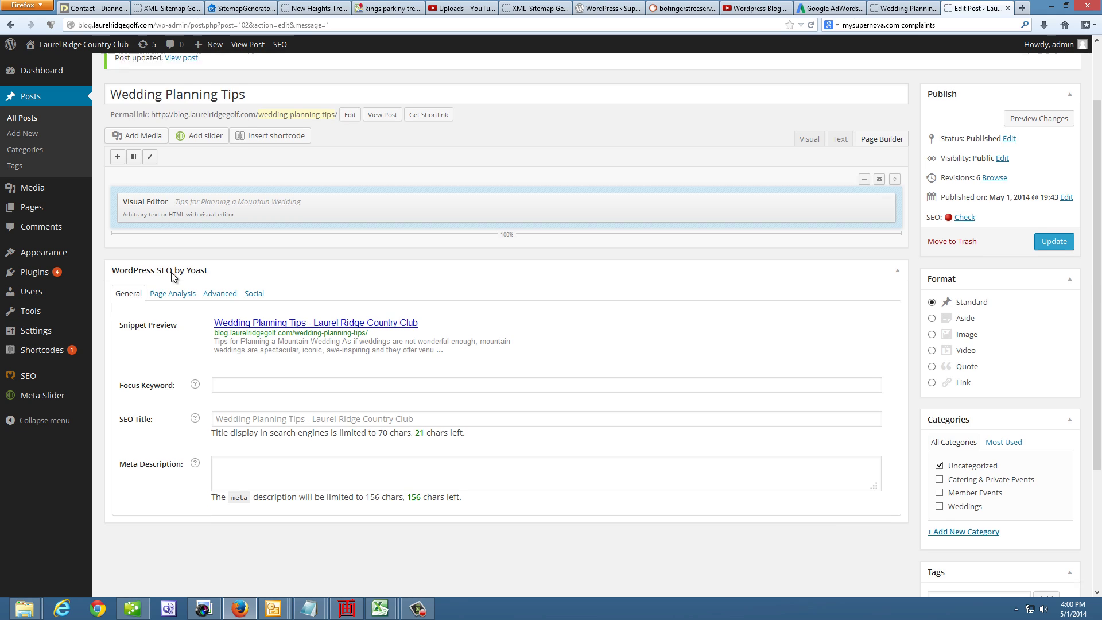
pyautogui.scroll(-2, 174, 277)
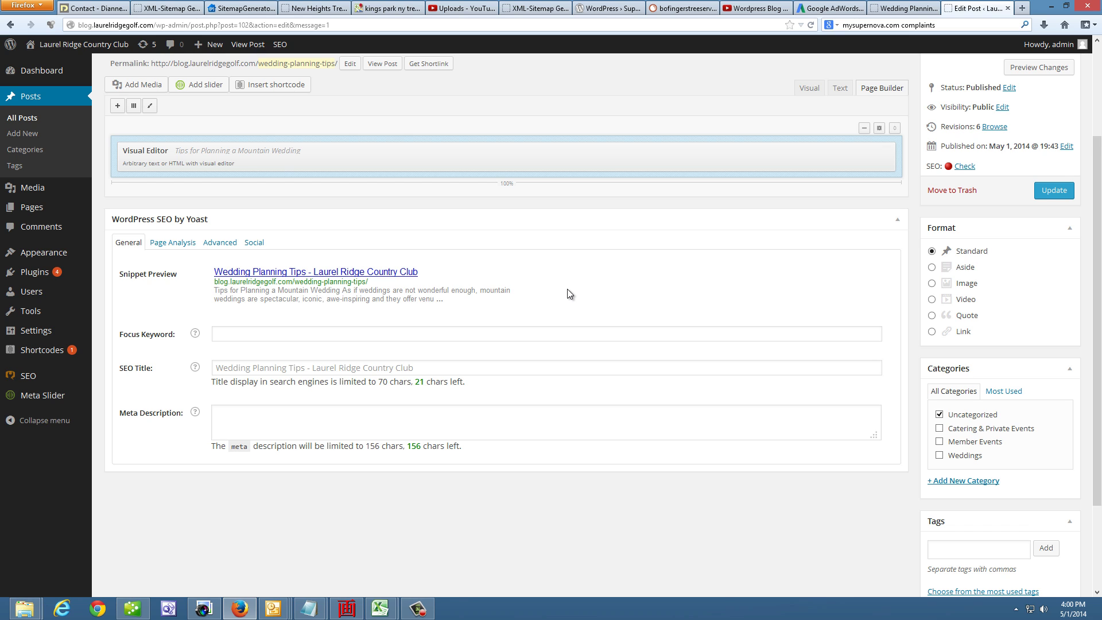
pyautogui.click(220, 336)
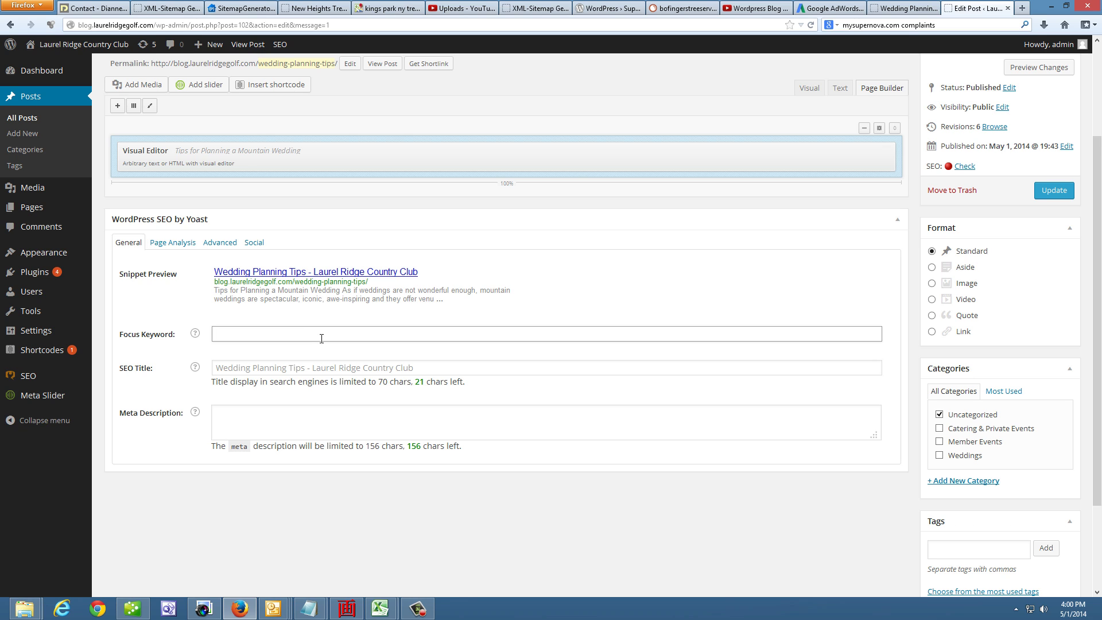
pyautogui.write('wedding')
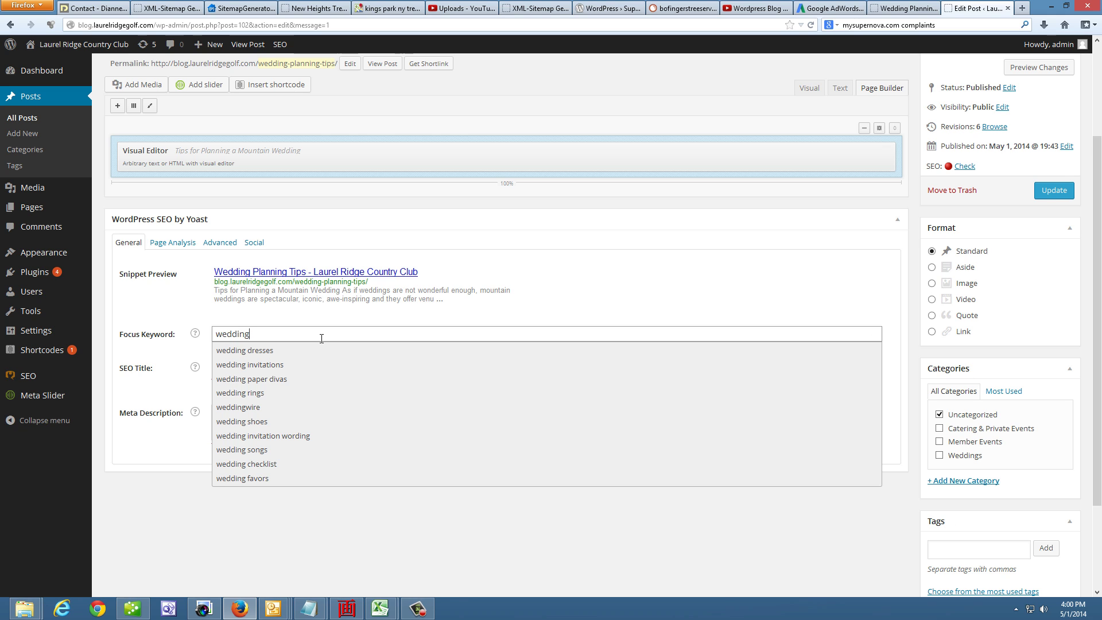
pyautogui.write(' planning')
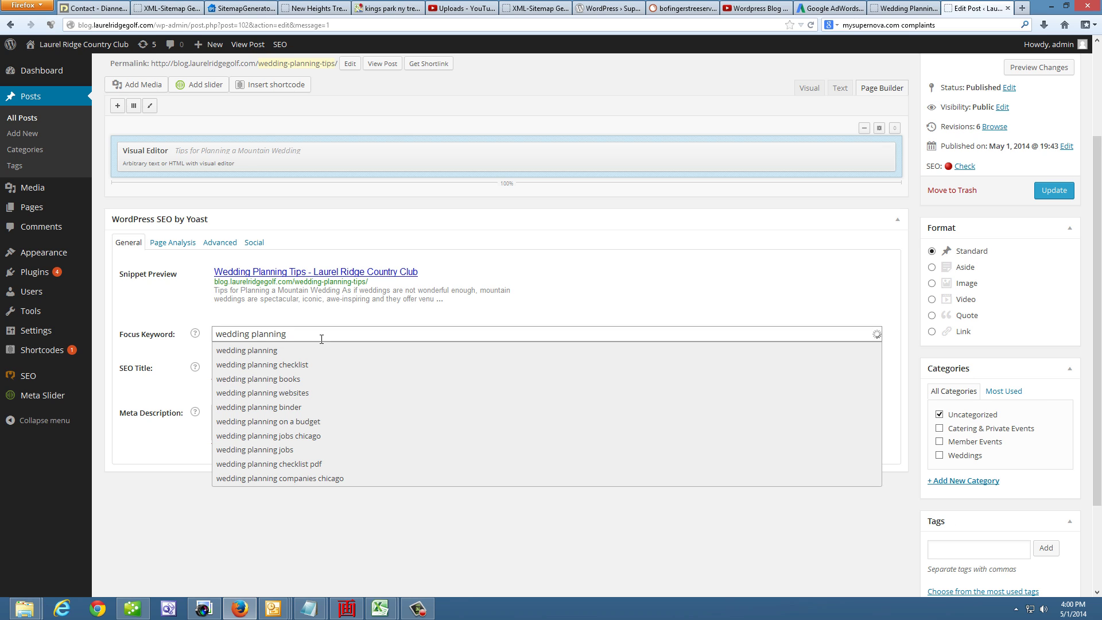
pyautogui.write(' t')
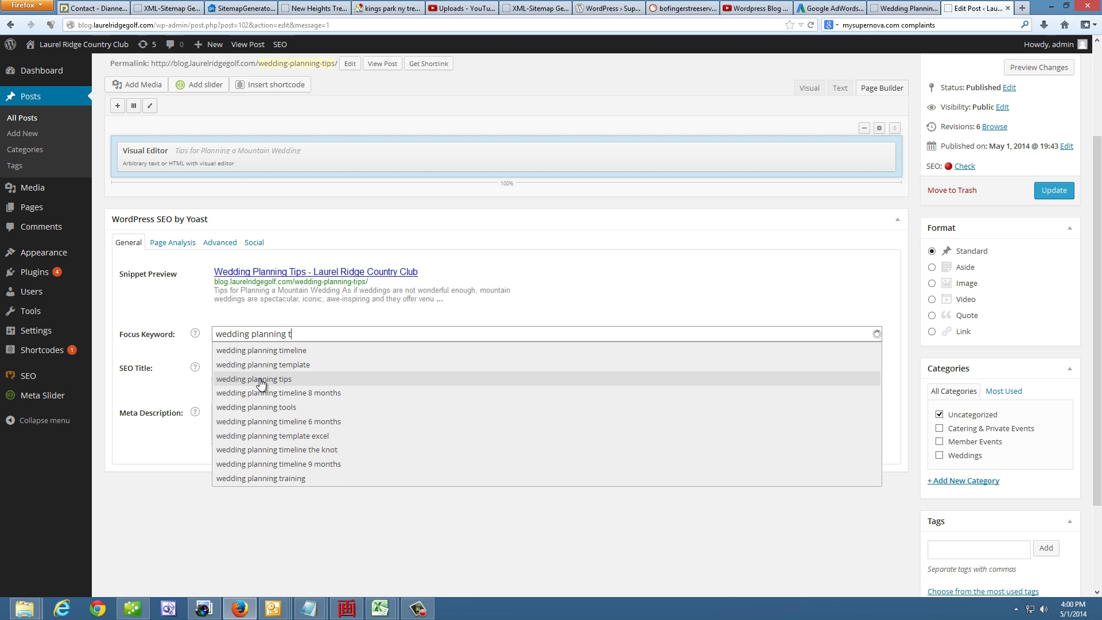
pyautogui.click(261, 379)
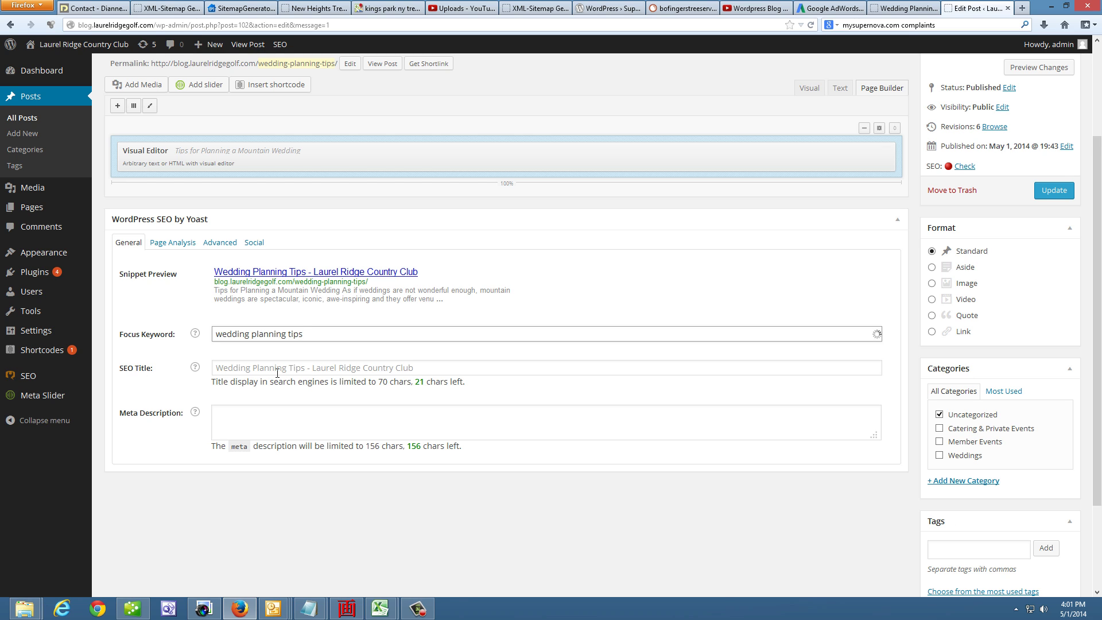
# Step: Set the post's SEO title to "Wedding Planning Tips | Laurel Ridge Country Club"
pyautogui.click(426, 368)
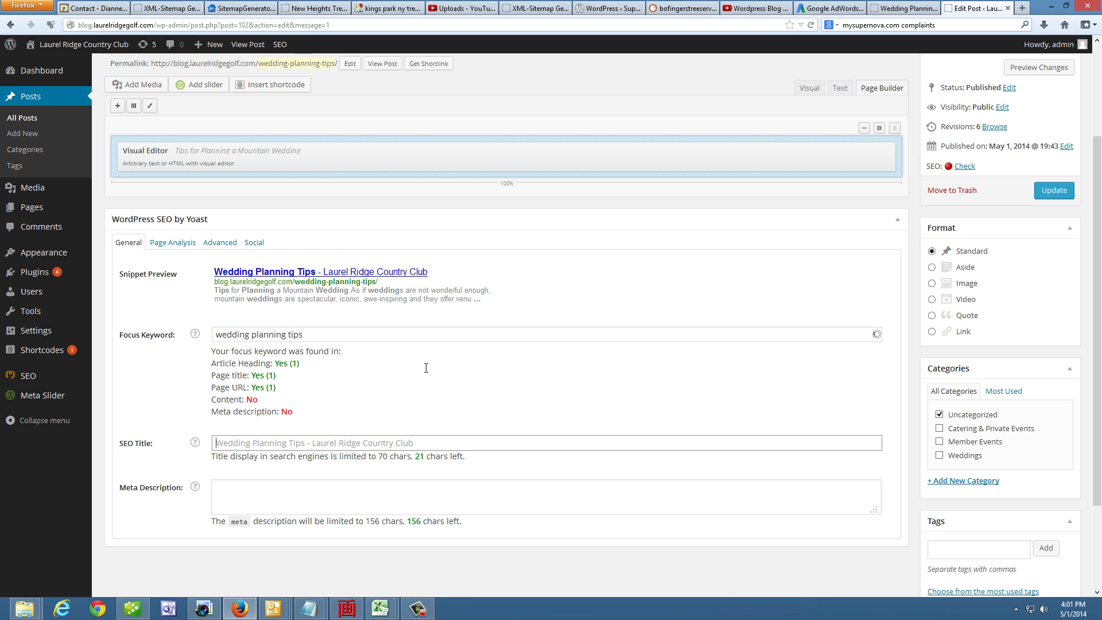
pyautogui.write('Wde')
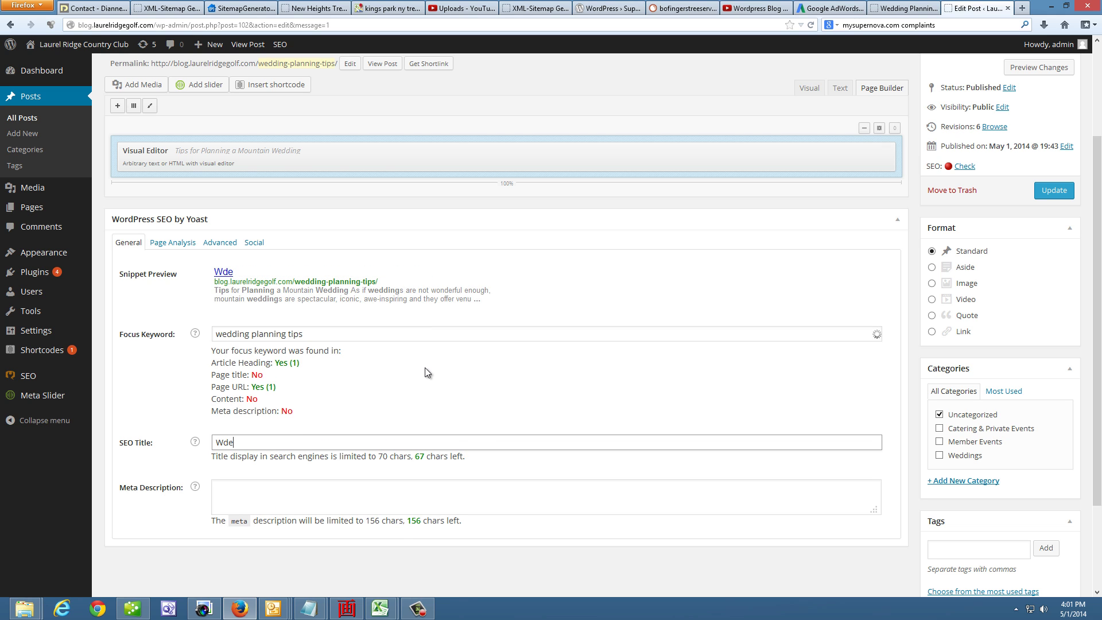
pyautogui.press('BackSpace')
pyautogui.press('BackSpace')
pyautogui.write('edding ')
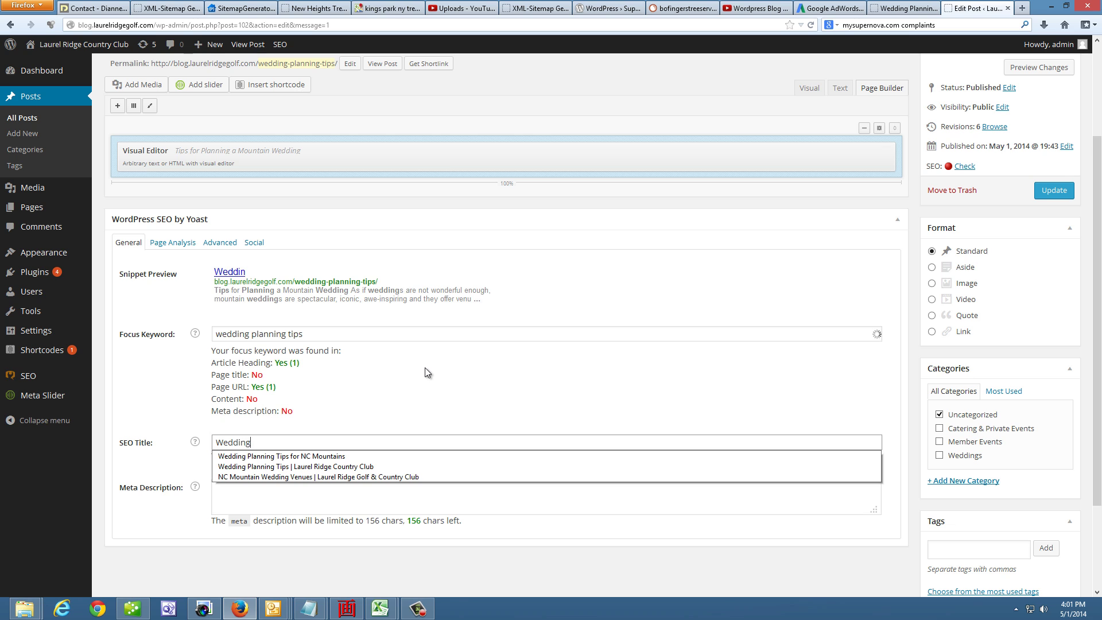
pyautogui.write('PLanni')
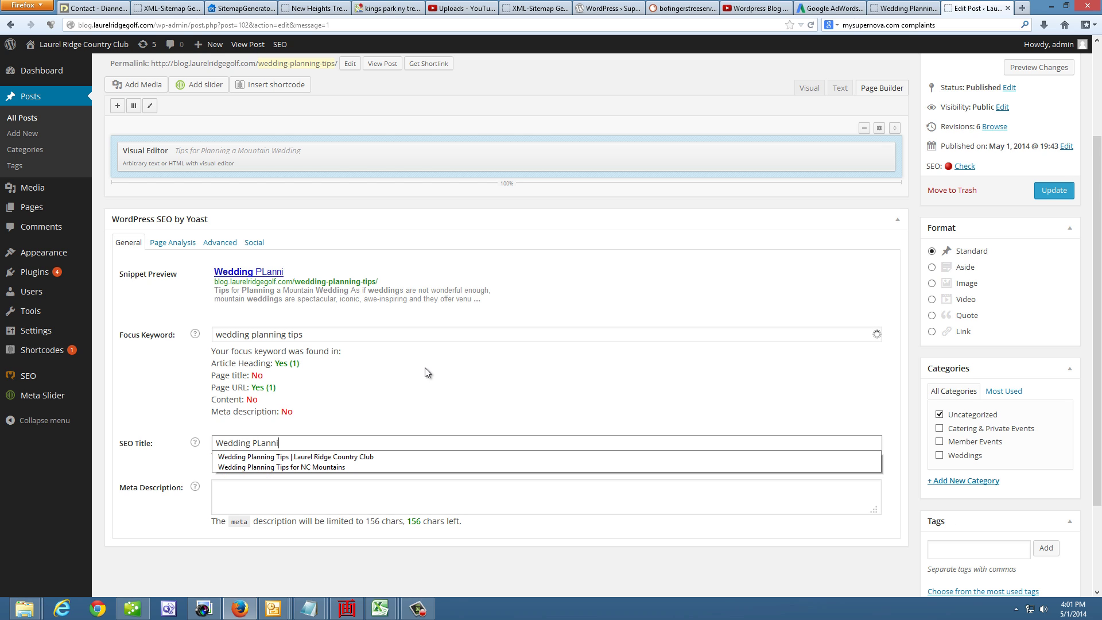
pyautogui.press('BackSpace')
pyautogui.press('BackSpace')
pyautogui.write('lanning Tips |')
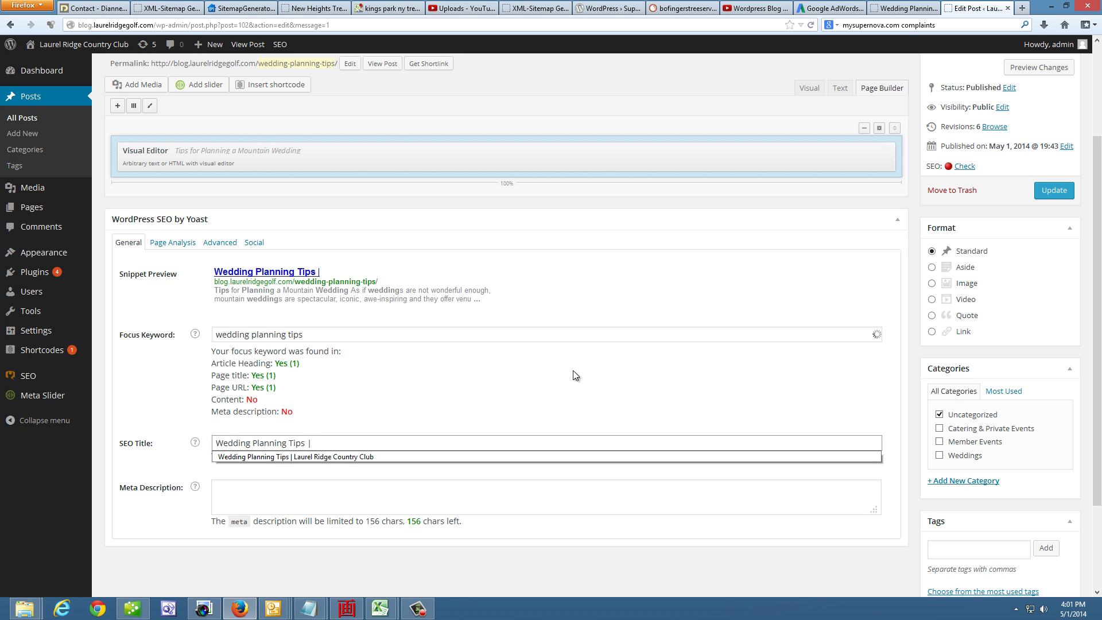
pyautogui.press('Down')
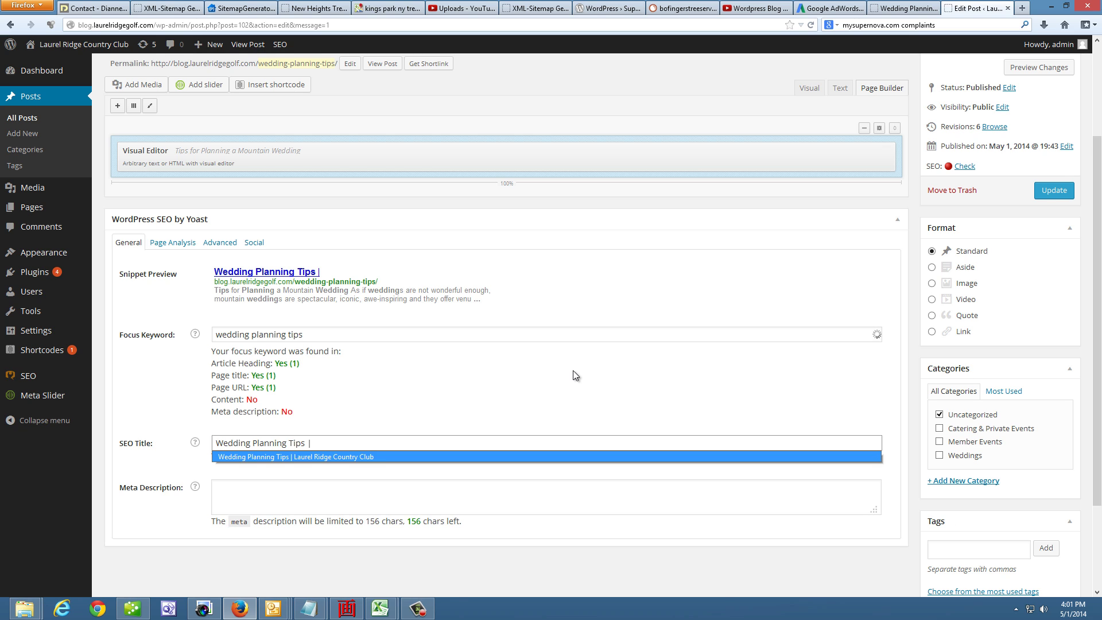
pyautogui.press('Return')
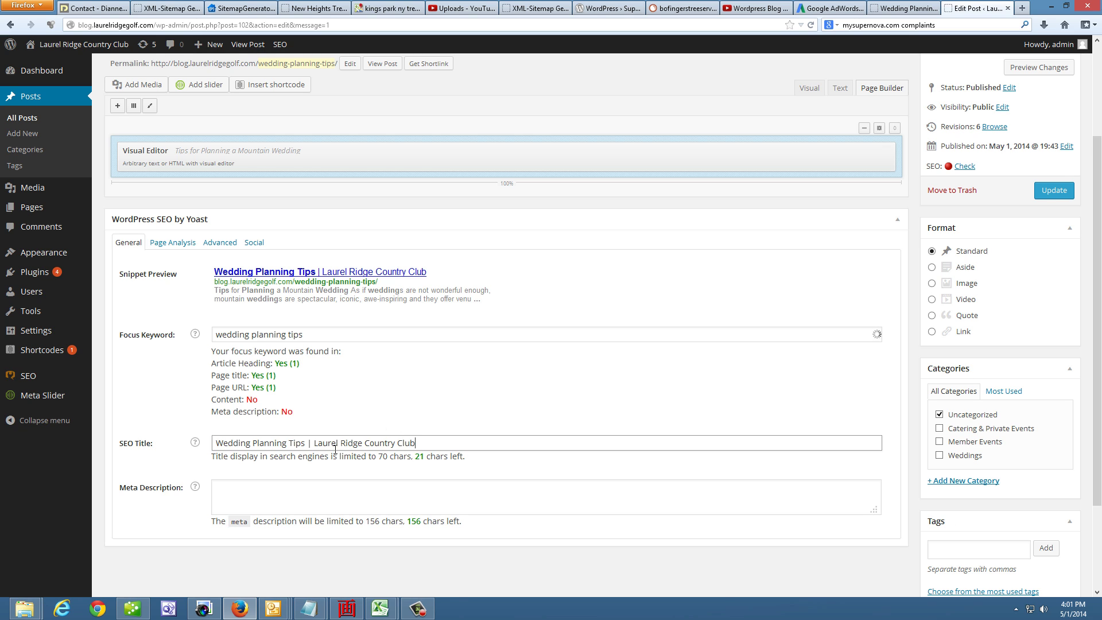
pyautogui.moveTo(414, 443); pyautogui.dragTo(314, 444)
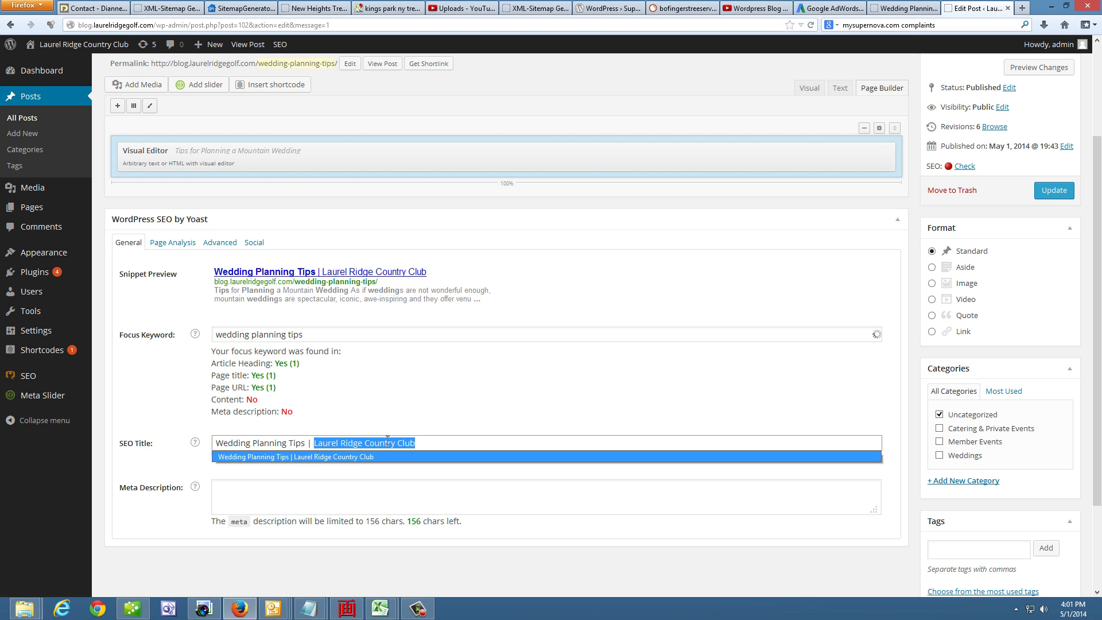
pyautogui.press('Escape')
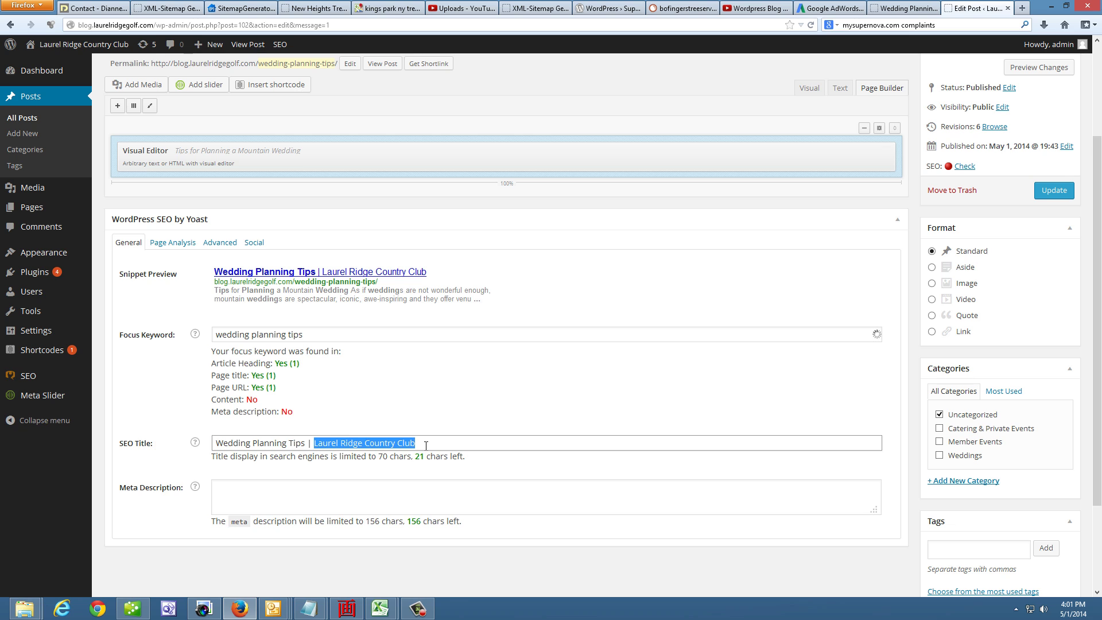
pyautogui.click(427, 446)
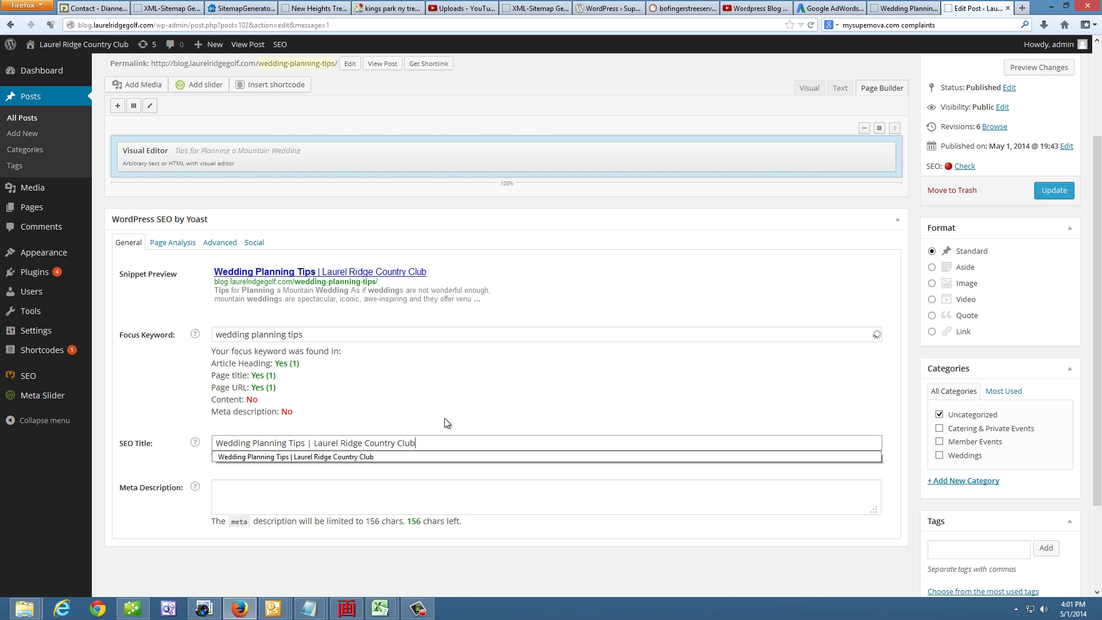
pyautogui.press('Escape')
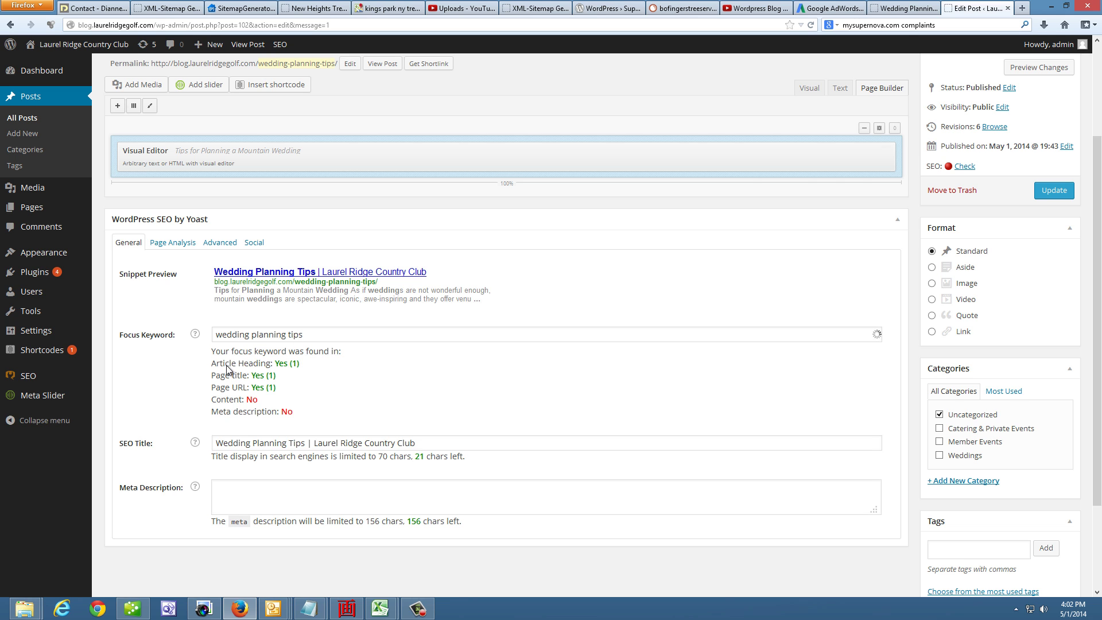
# Step: Compare the focus keyword checks with the post's title and permalink, and begin the meta description with "NC Mountain Wedding Tips"
pyautogui.scroll(3, 386, 373)
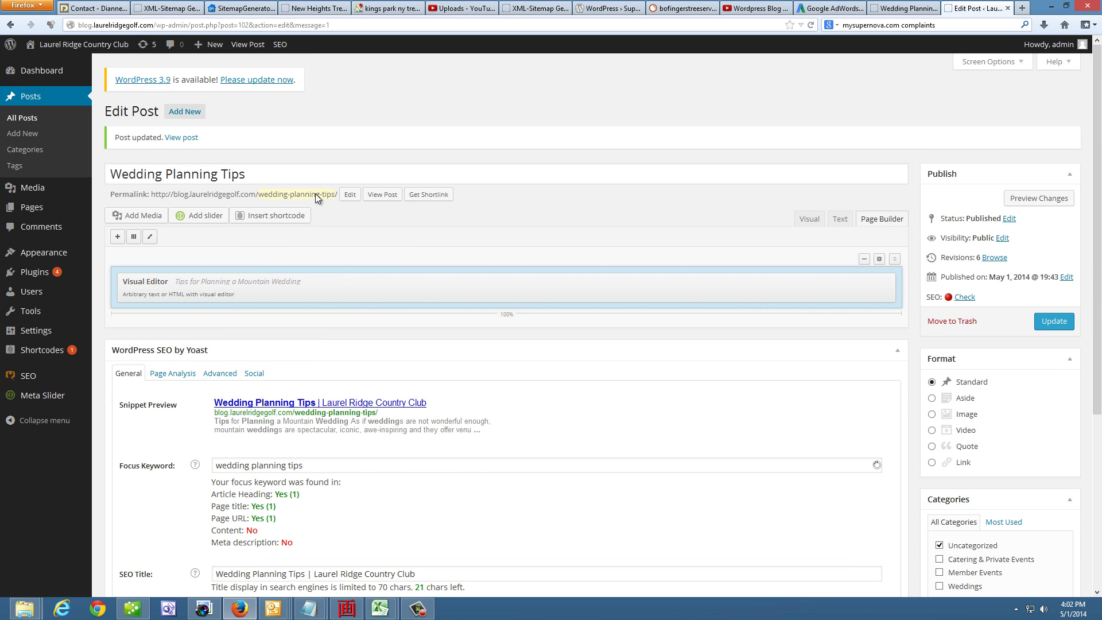
pyautogui.scroll(-3, 339, 351)
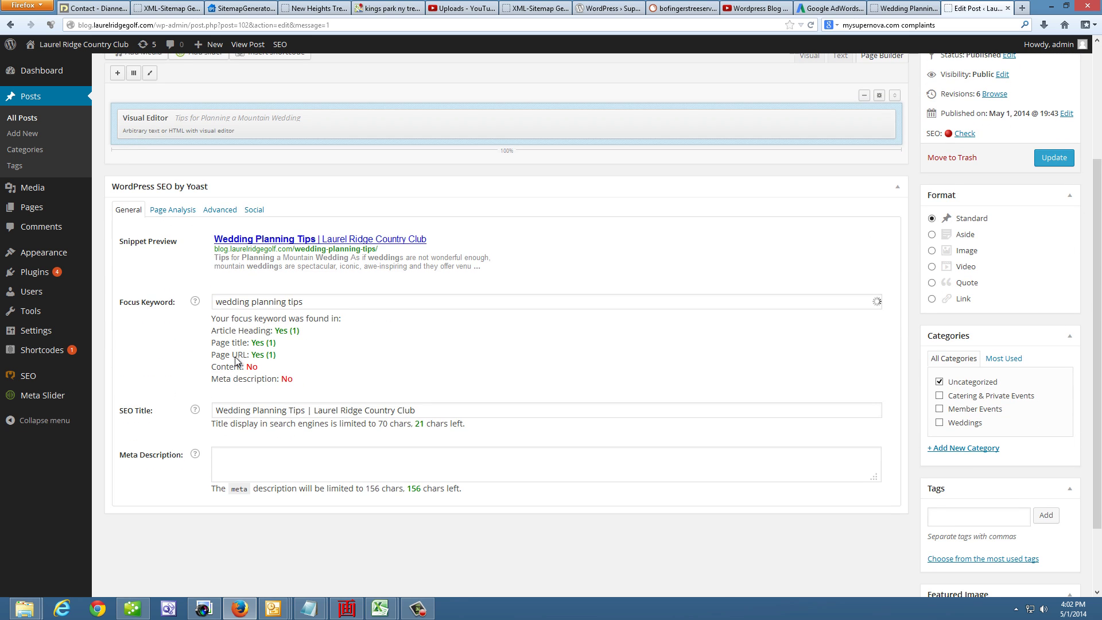
pyautogui.scroll(3, 517, 339)
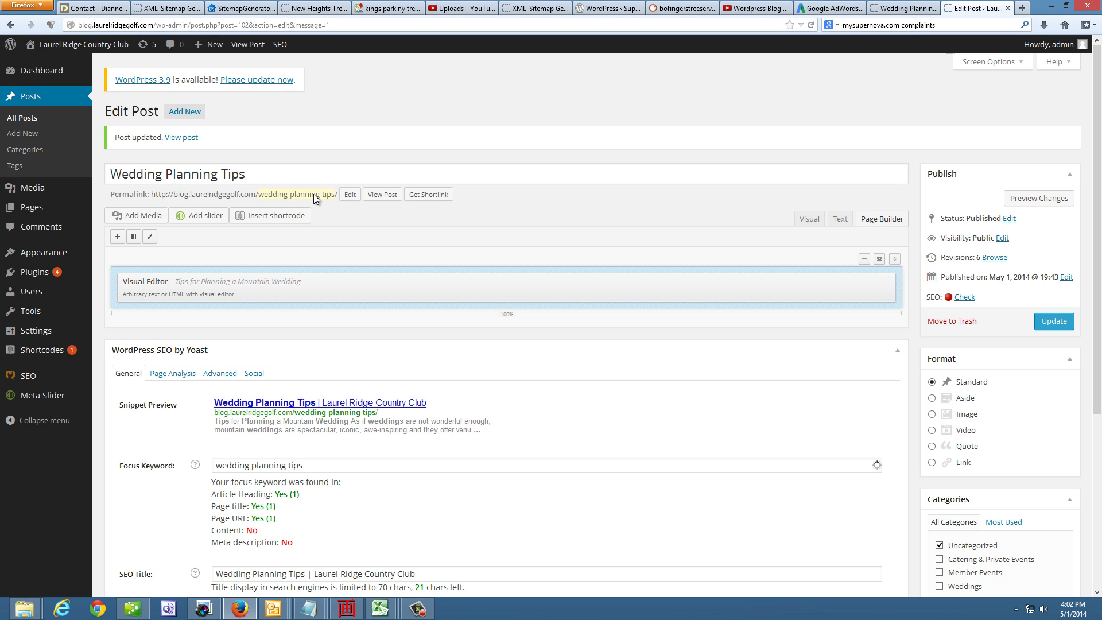
pyautogui.scroll(-3, 520, 359)
pyautogui.scroll(-2, 520, 358)
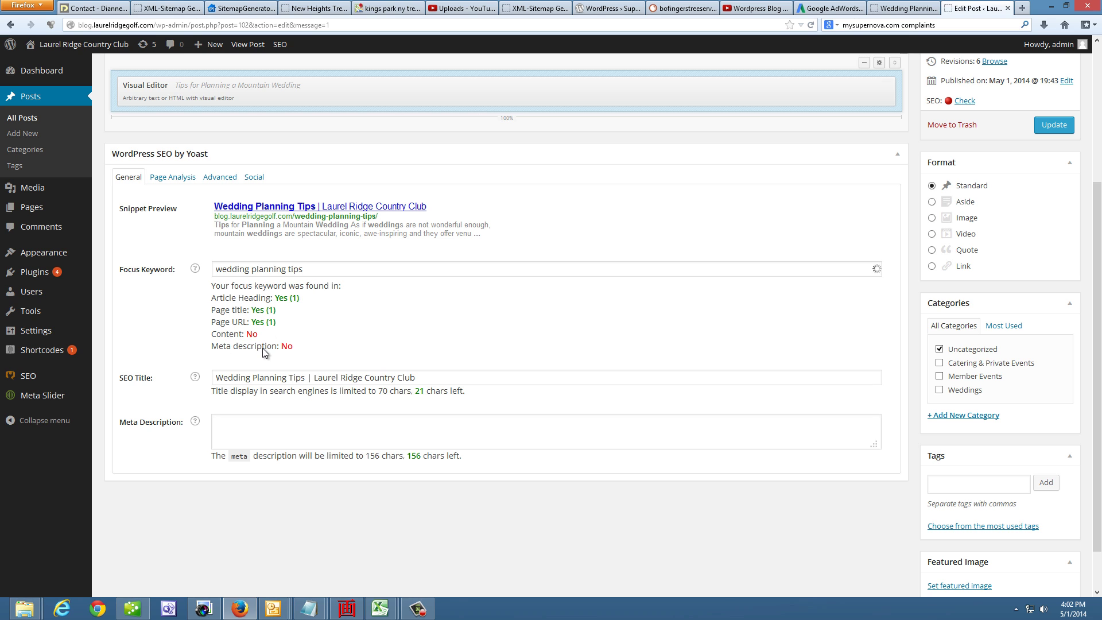
pyautogui.click(228, 424)
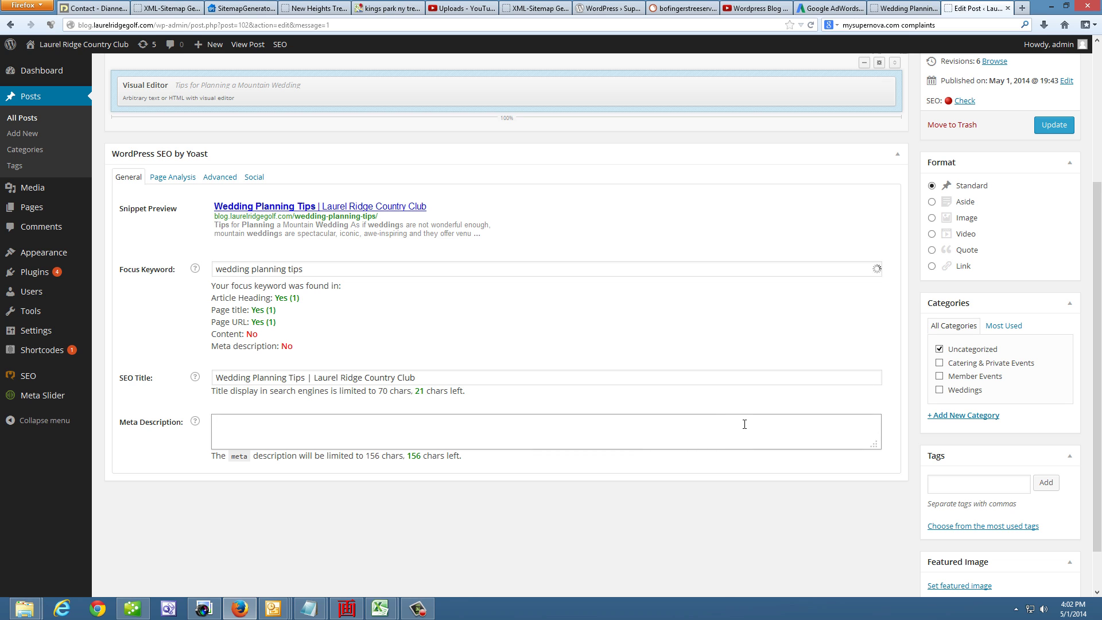
pyautogui.write('NC MOunt')
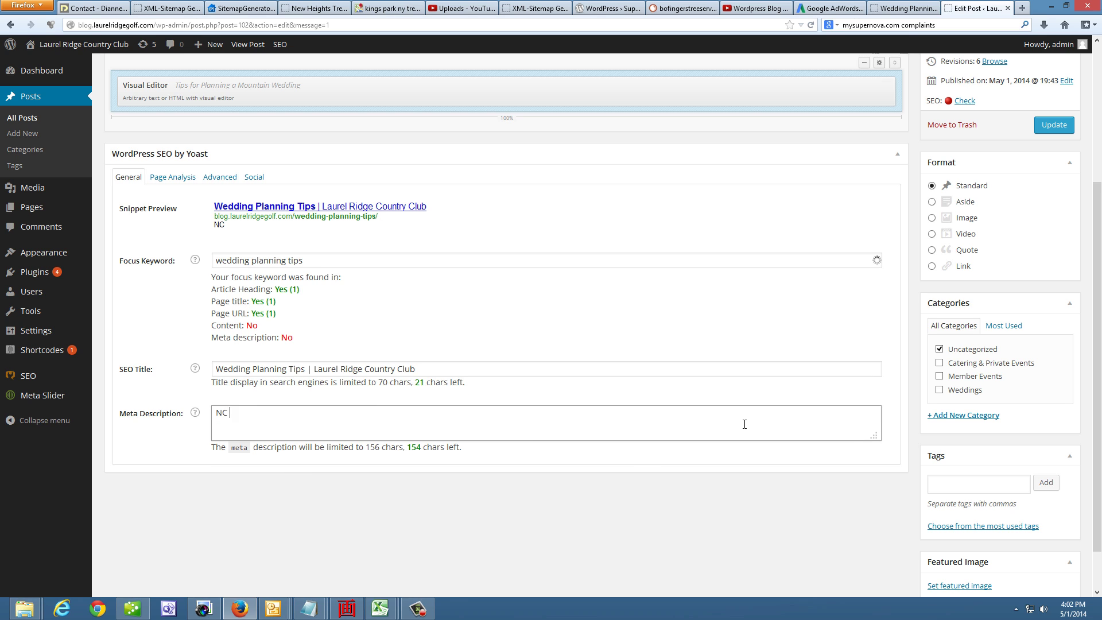
pyautogui.press('BackSpace')
pyautogui.press('BackSpace')
pyautogui.press('BackSpace')
pyautogui.press('BackSpace')
pyautogui.write('ountain Wedd')
pyautogui.write('ing ')
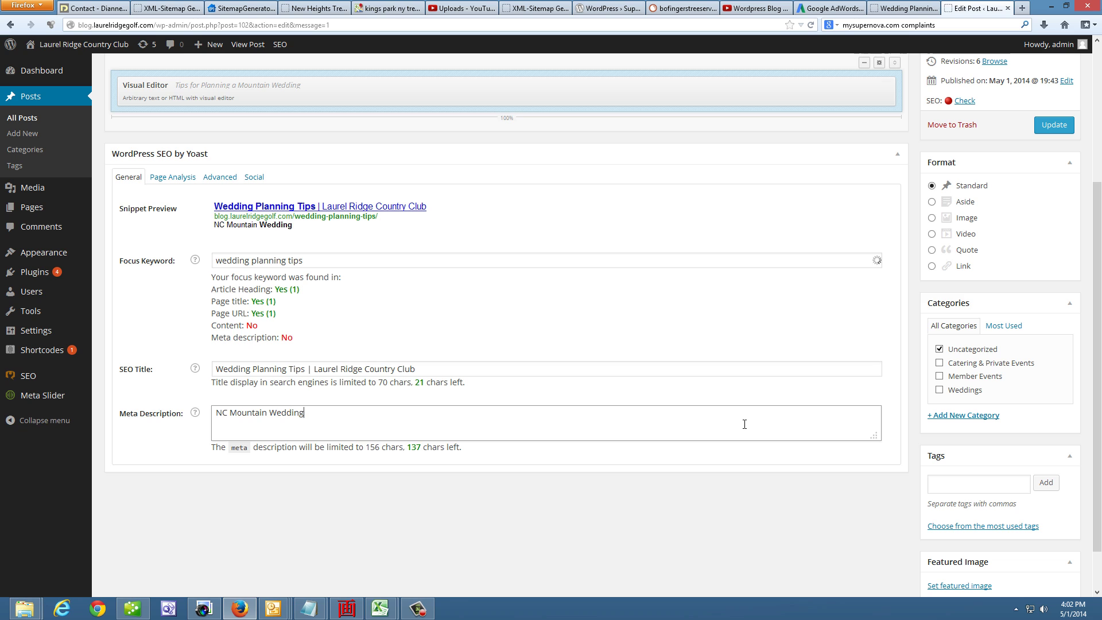
pyautogui.write('Tips')
pyautogui.moveTo(438, 446); pyautogui.dragTo(409, 446)
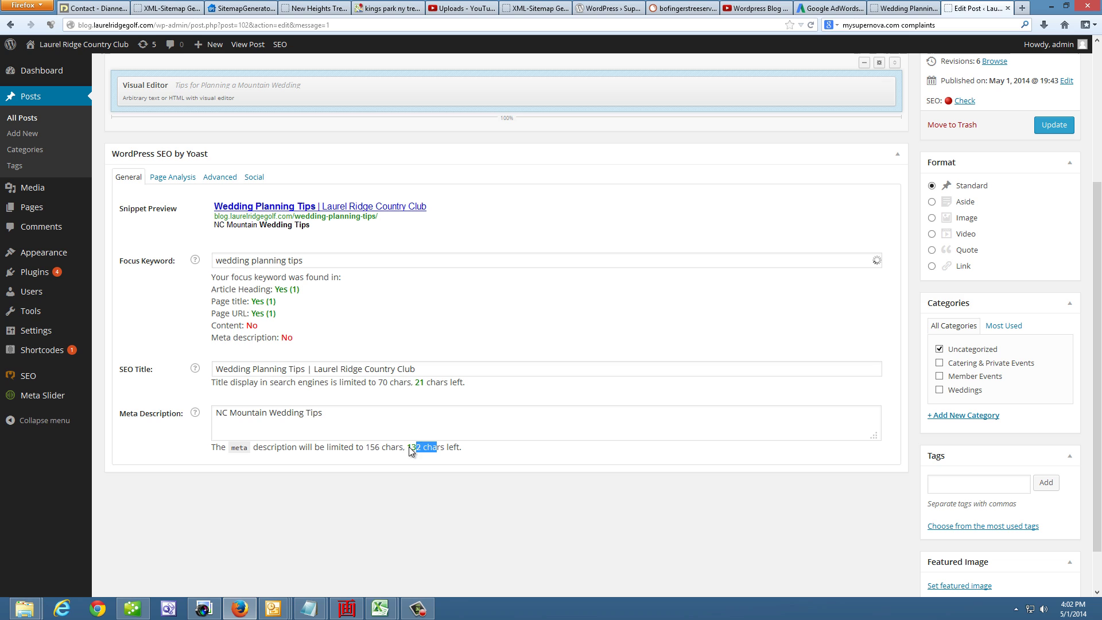
# Step: Complete the meta description with "brought to you by Laurel Ridge Country Club, a gorgeous North Carolina mountain wedding venue in Waynesville, NC." and update the post
pyautogui.click(345, 413)
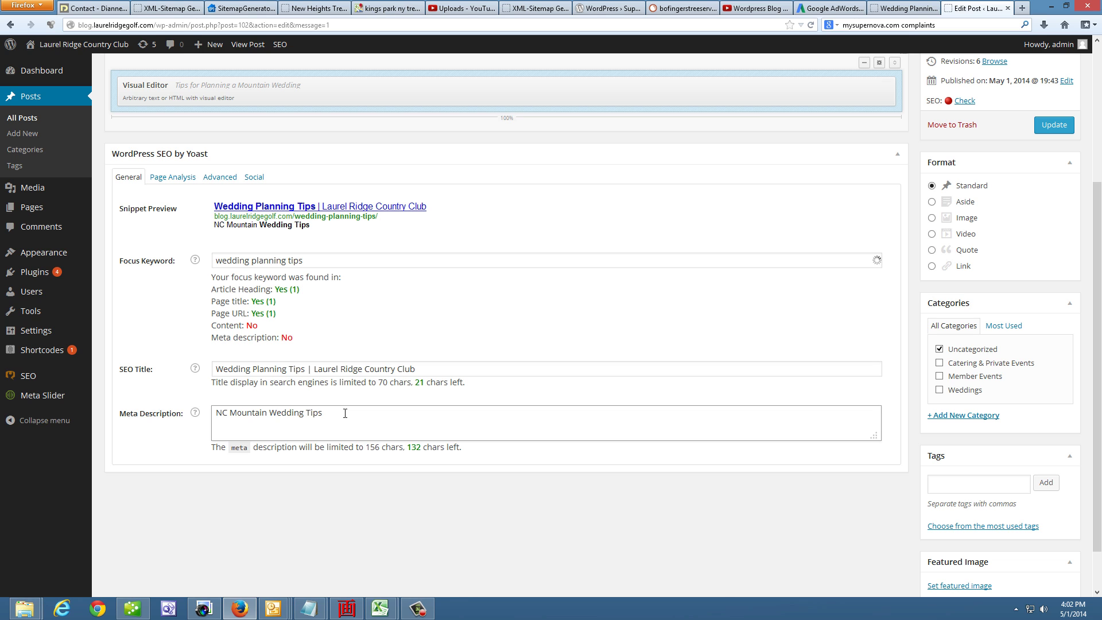
pyautogui.write('brought to you by Laur')
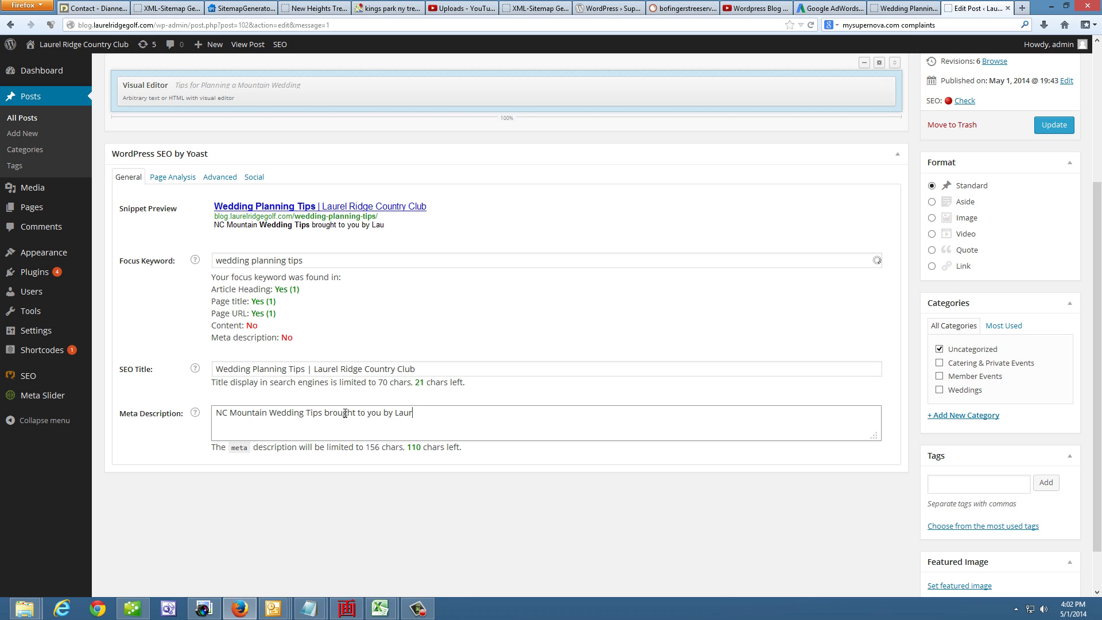
pyautogui.write('el Ridge Countryu')
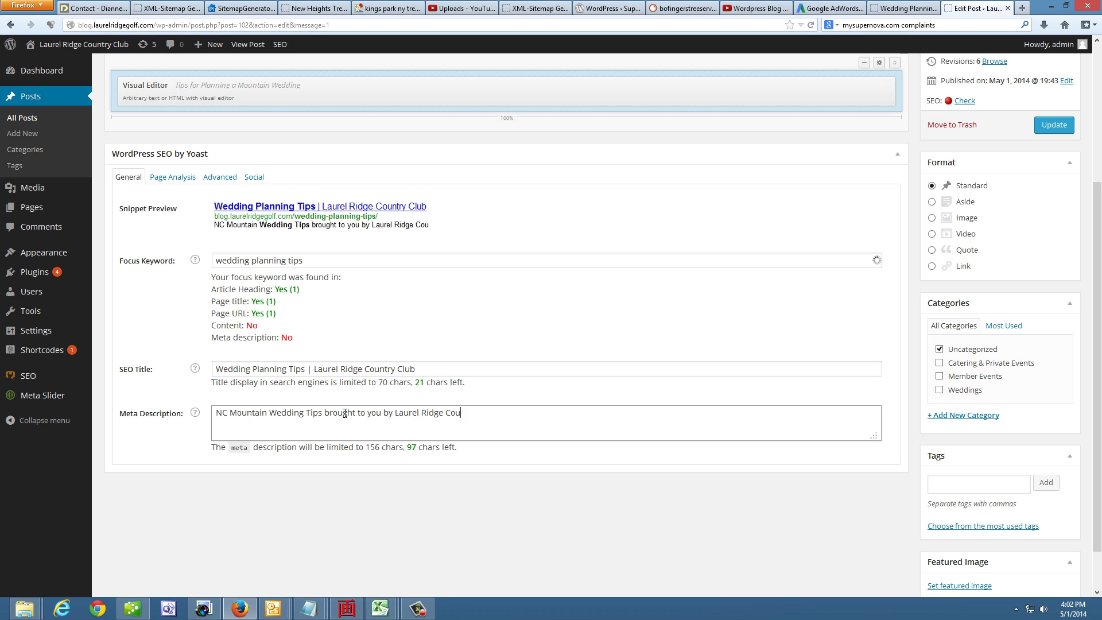
pyautogui.press('BackSpace')
pyautogui.write('Clui')
pyautogui.press('BackSpace')
pyautogui.write('b')
pyautogui.press('BackSpace')
pyautogui.press('BackSpace')
pyautogui.write('b, a gorgeous')
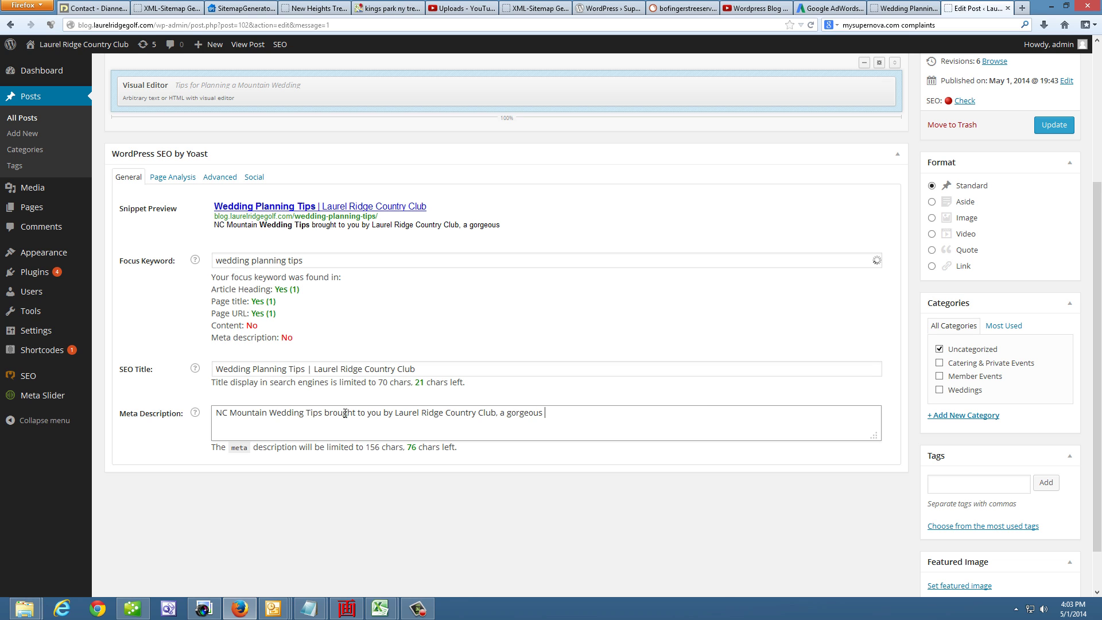
pyautogui.write(' NC')
pyautogui.press('BackSpace')
pyautogui.press('BackSpace')
pyautogui.write('North Carolina')
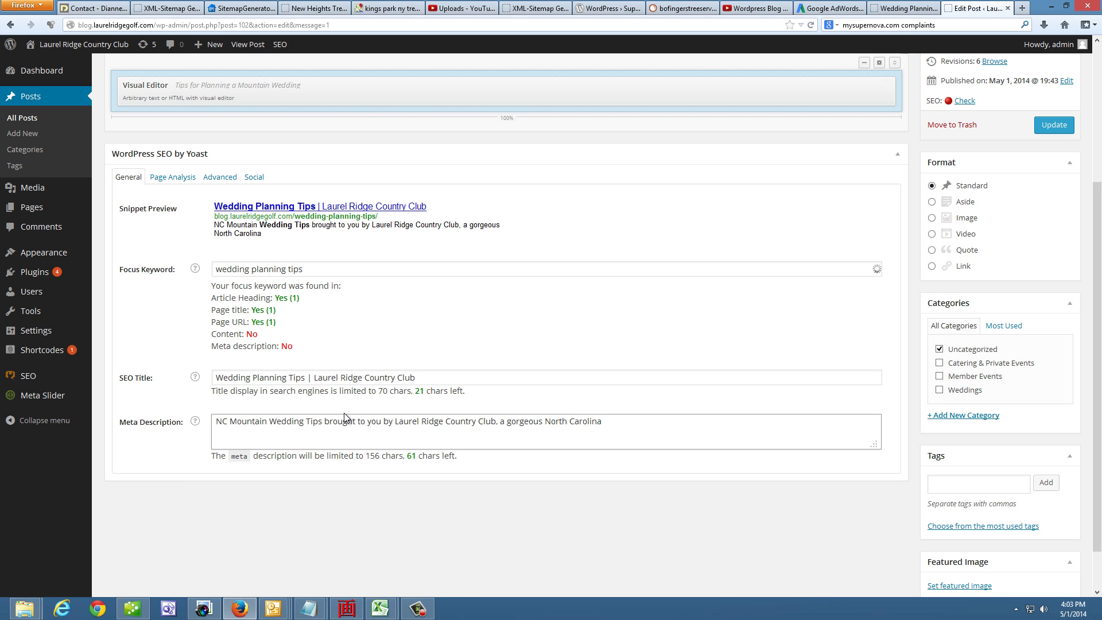
pyautogui.write(' mountain wedding venu')
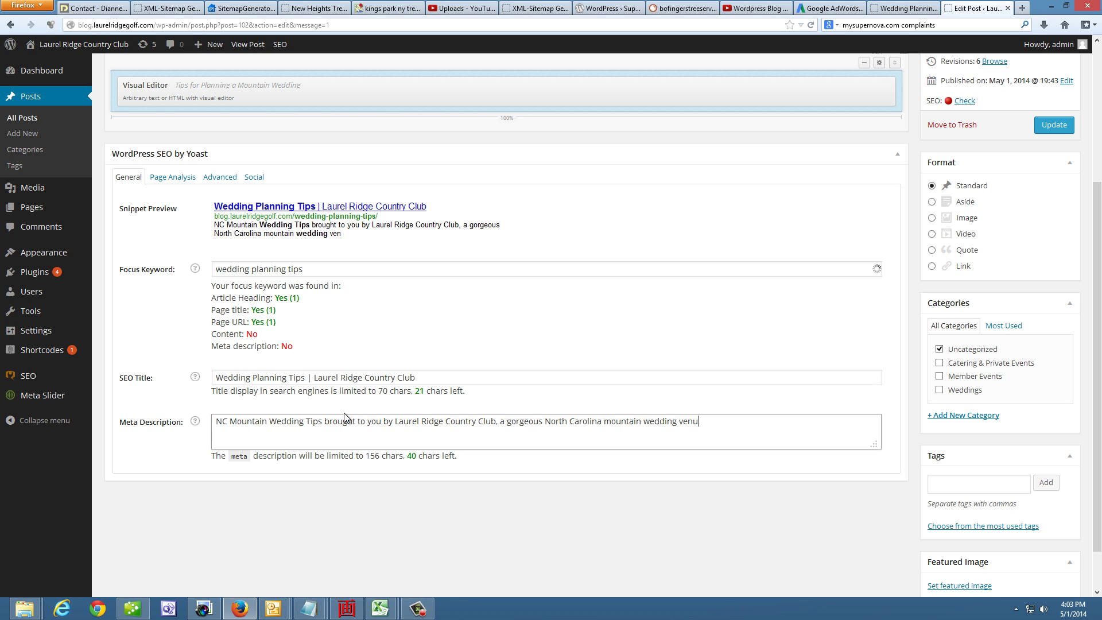
pyautogui.write('e in Waynesville, ')
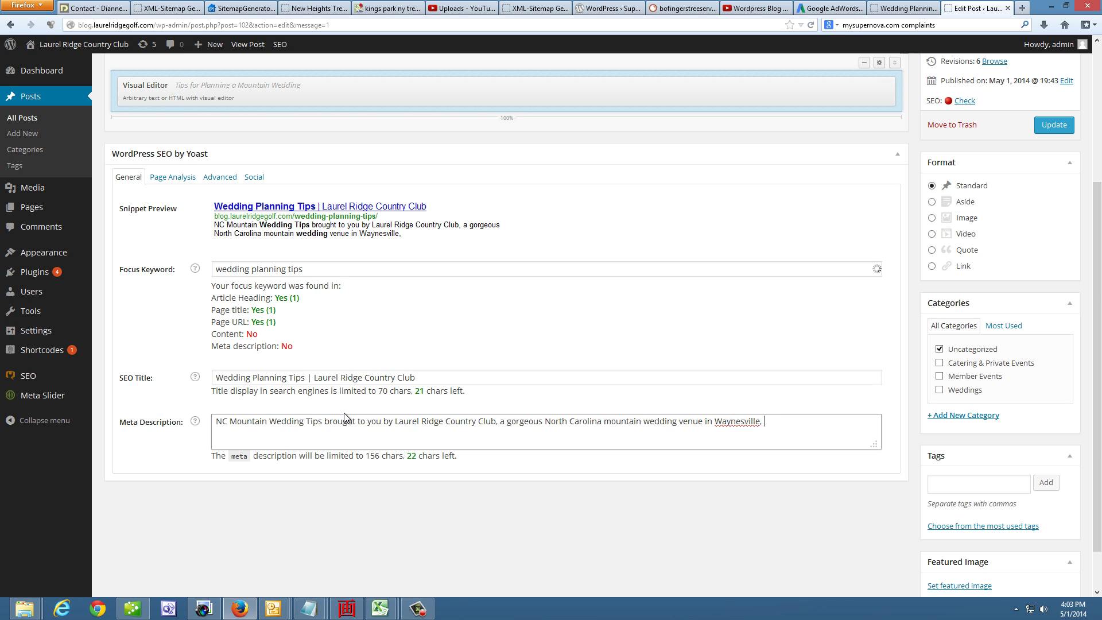
pyautogui.write('NC.')
pyautogui.click(1054, 125)
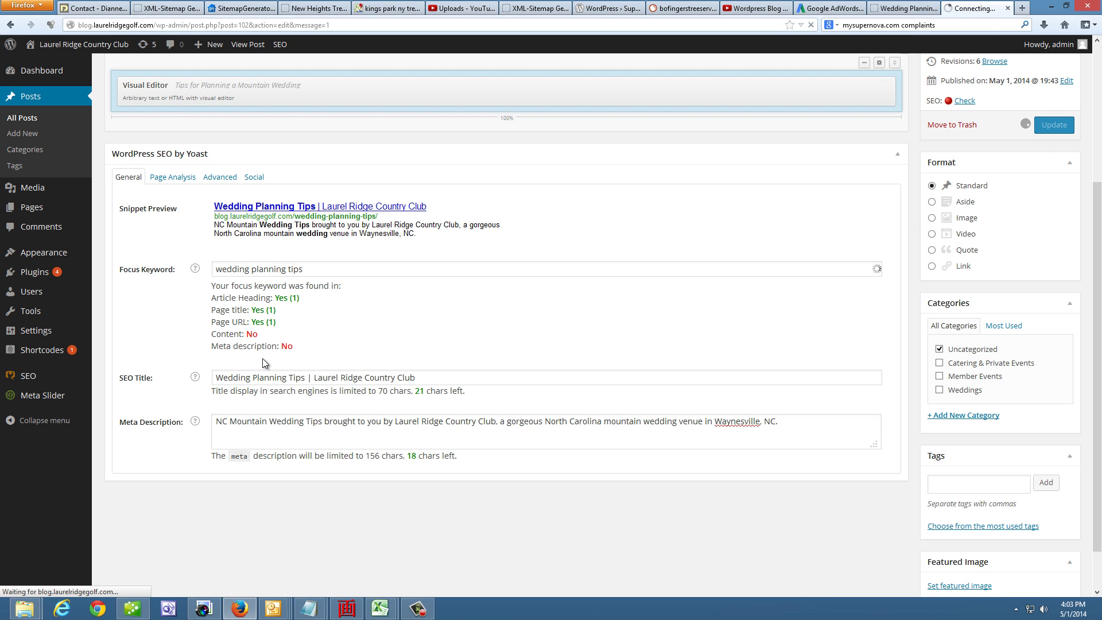
pyautogui.click(308, 423)
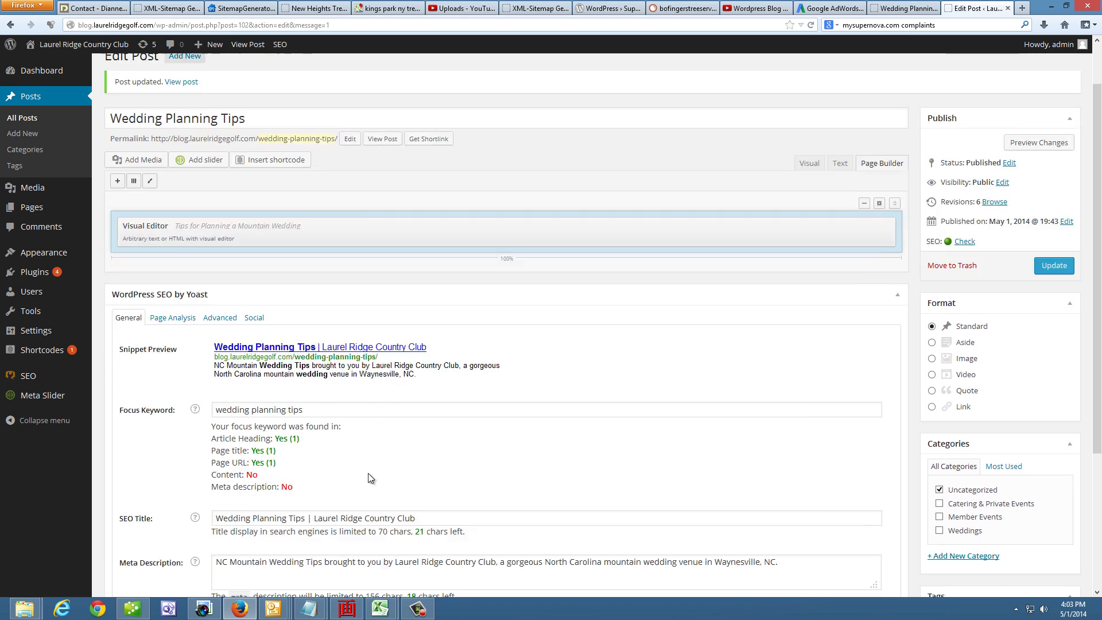
# Step: Insert "Planning" before "Tips" in the meta description so it contains the full focus keyword, and update the post
pyautogui.scroll(-2, 367, 473)
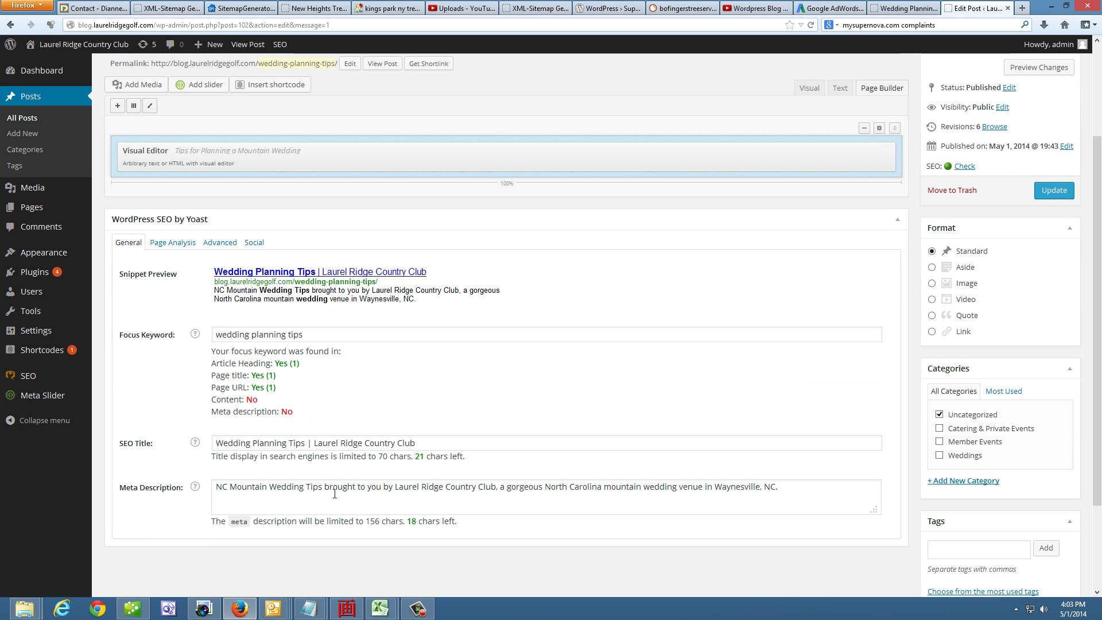
pyautogui.click(335, 493)
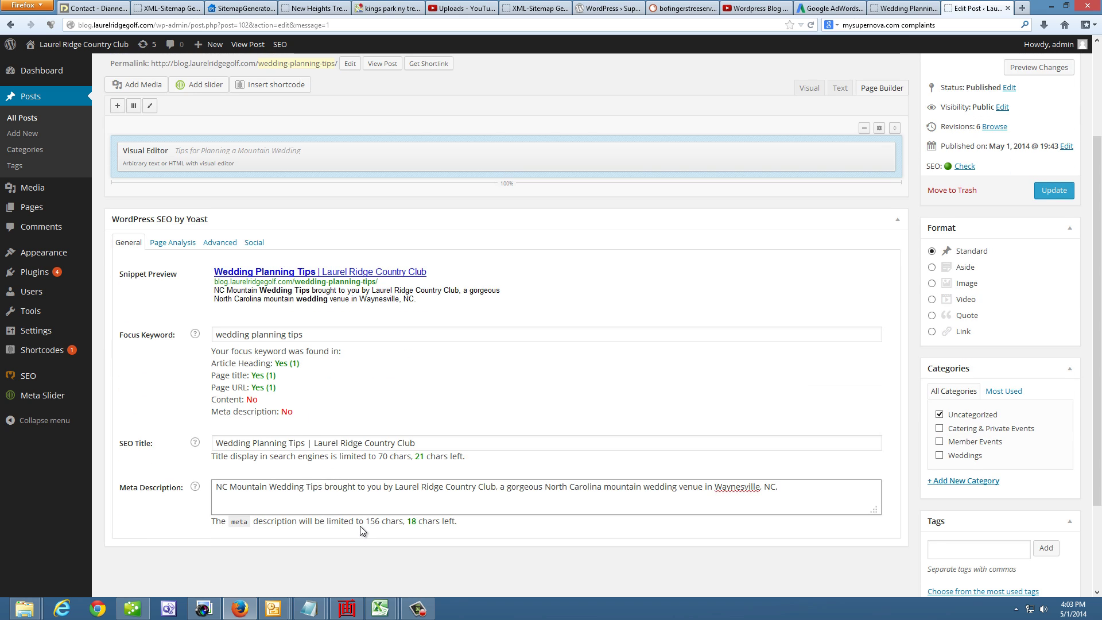
pyautogui.write('Planning')
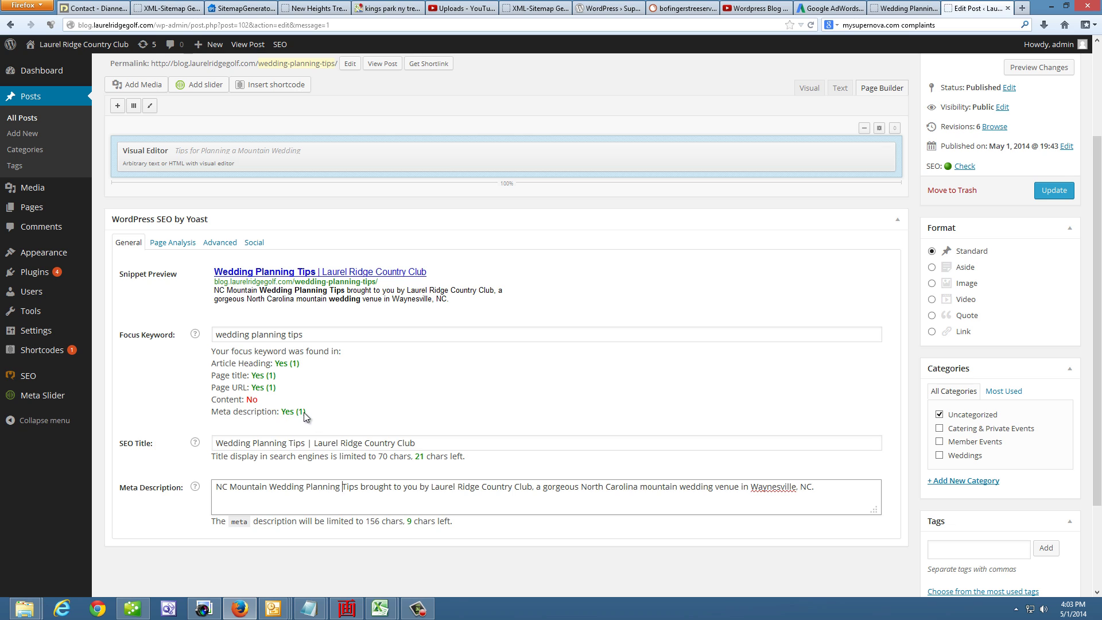
pyautogui.click(1058, 191)
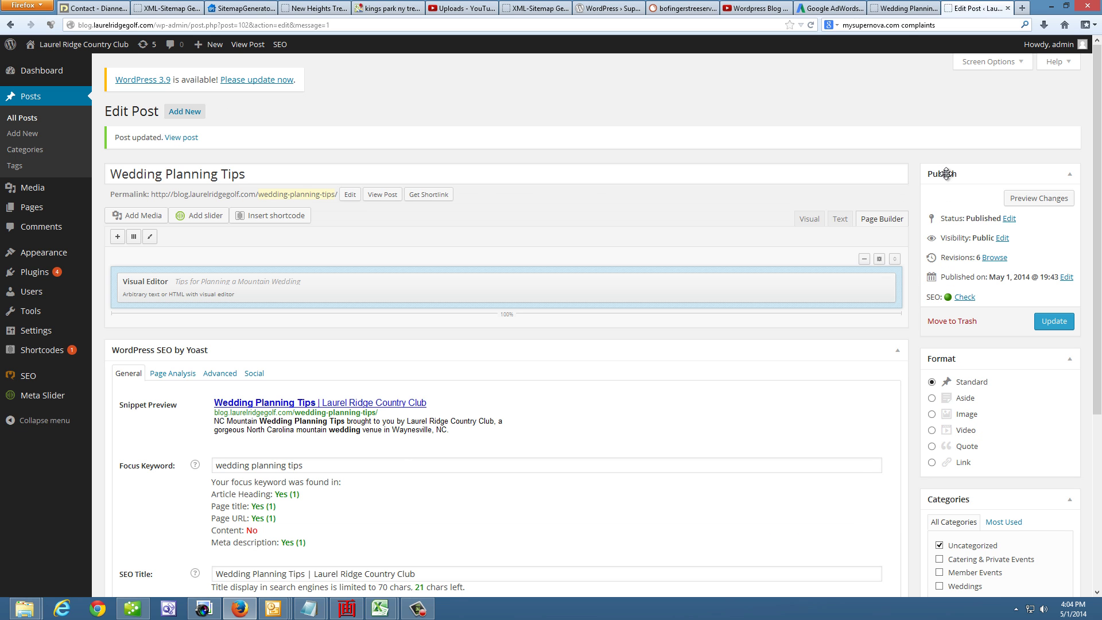
# Step: Review the post's SEO title and focus keyword against the keyword checks in WordPress SEO by Yoast
pyautogui.scroll(-4, 649, 330)
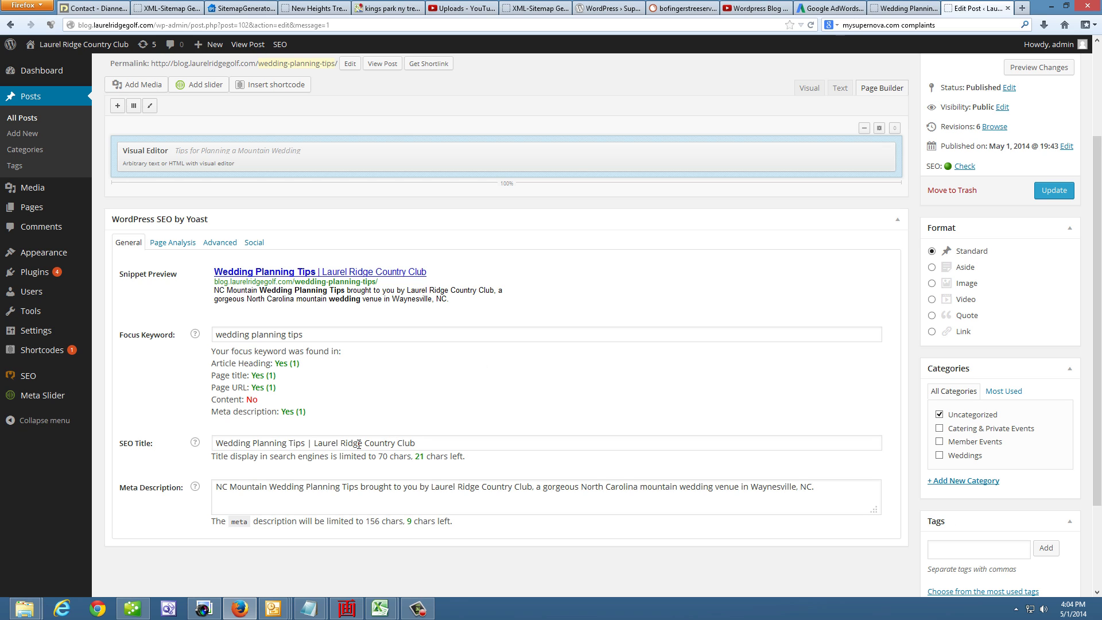
pyautogui.moveTo(233, 443); pyautogui.dragTo(286, 443)
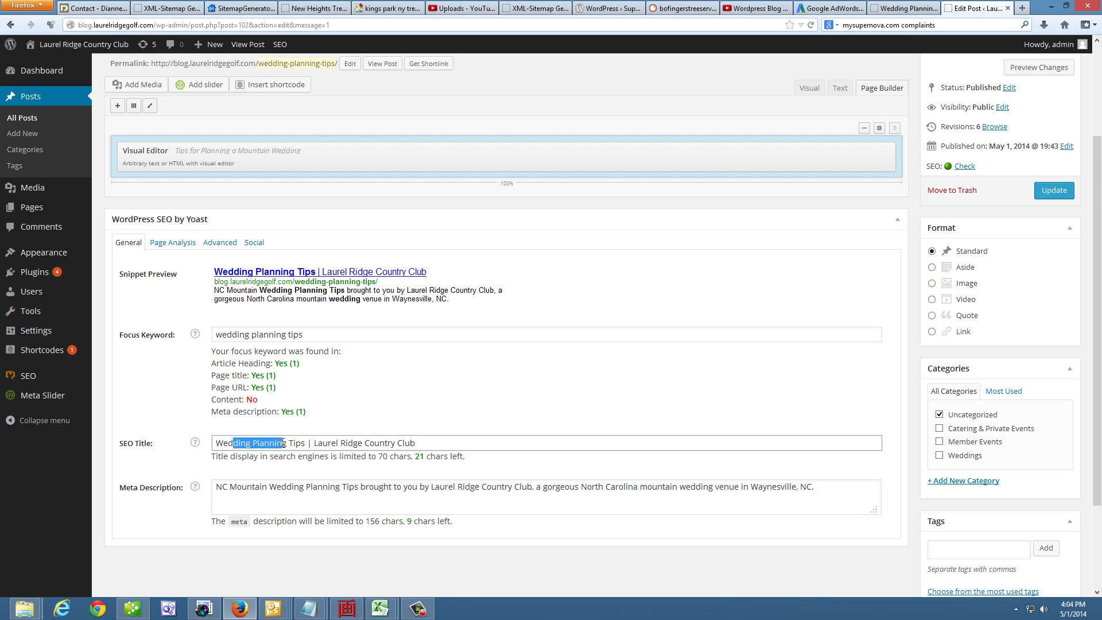
pyautogui.moveTo(258, 334); pyautogui.dragTo(299, 313)
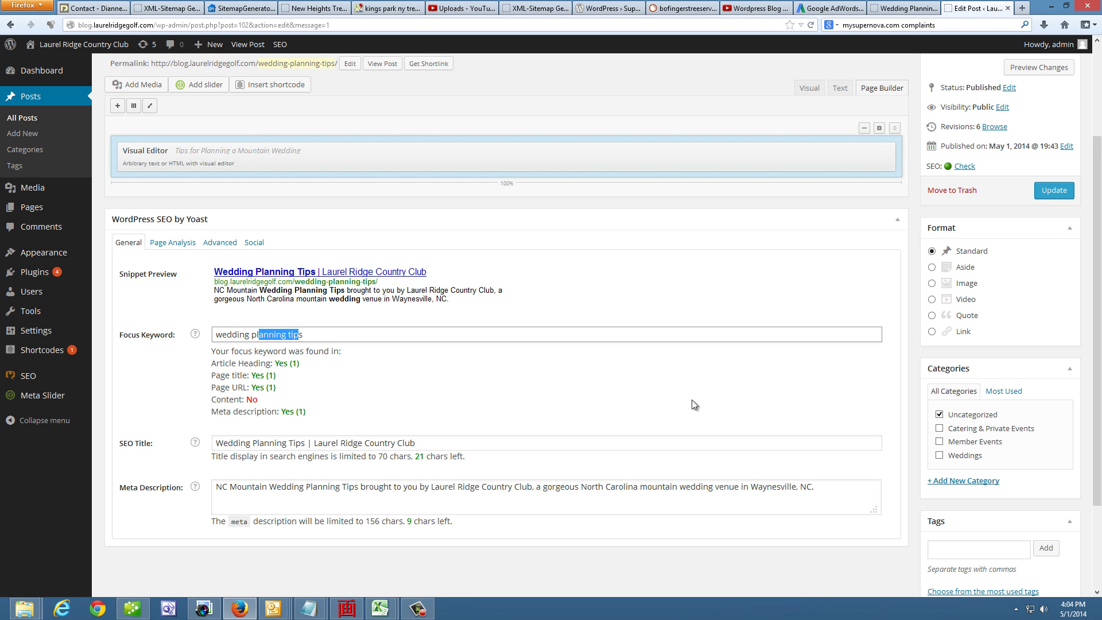
# Step: Reload the published "Wedding Planning Tips" post, look over its headings, text and images, and return to the post editor
pyautogui.click(905, 8)
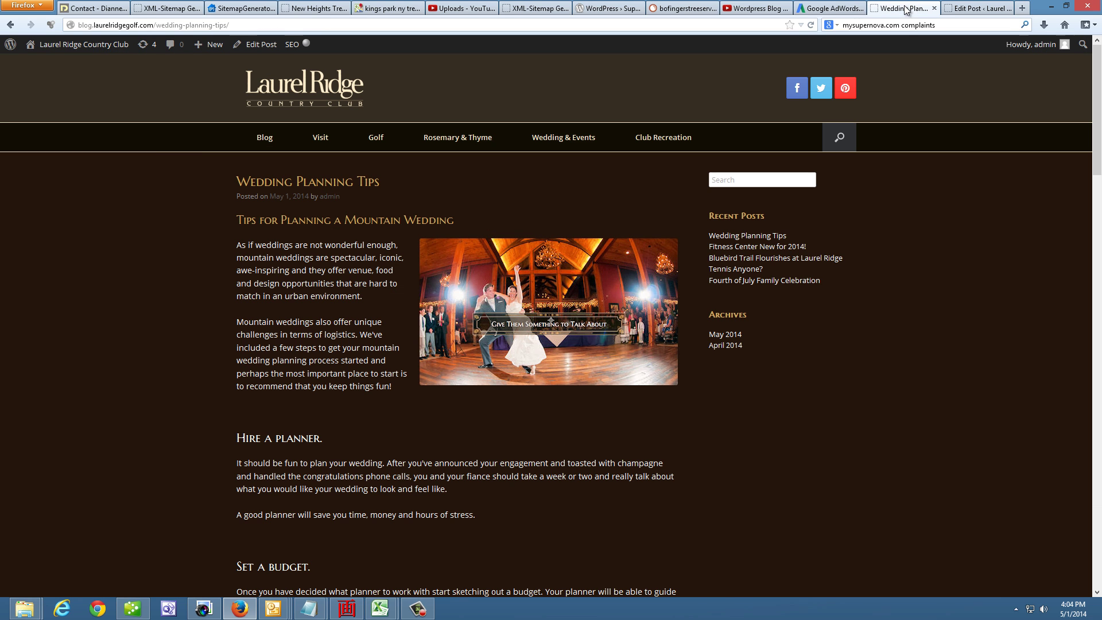
pyautogui.click(810, 26)
pyautogui.scroll(-5, 823, 439)
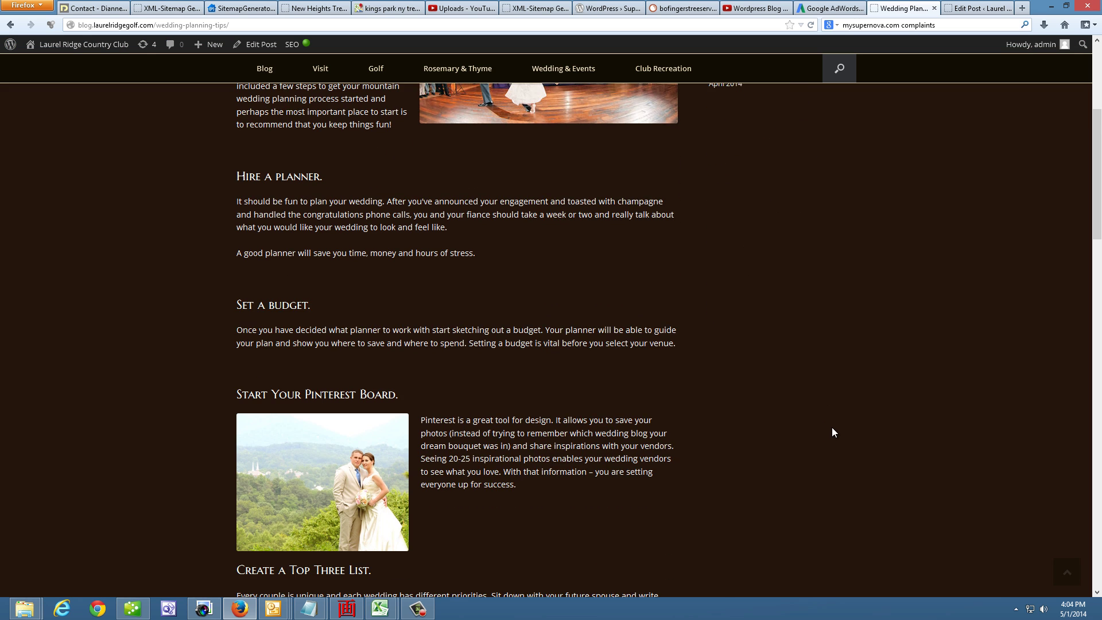
pyautogui.scroll(5, 833, 427)
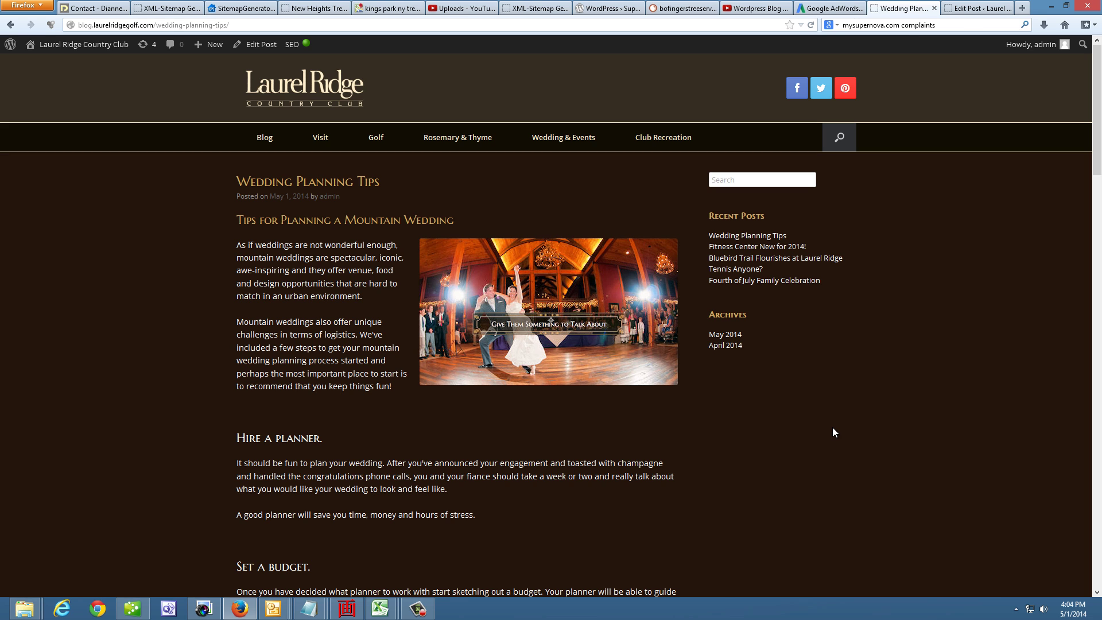
pyautogui.click(976, 8)
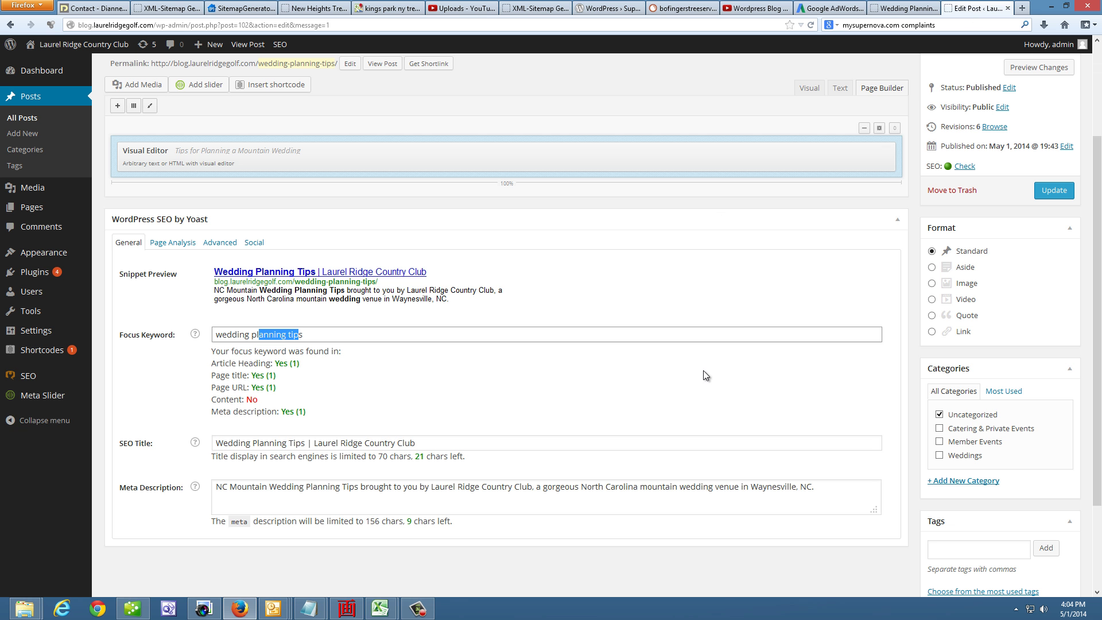